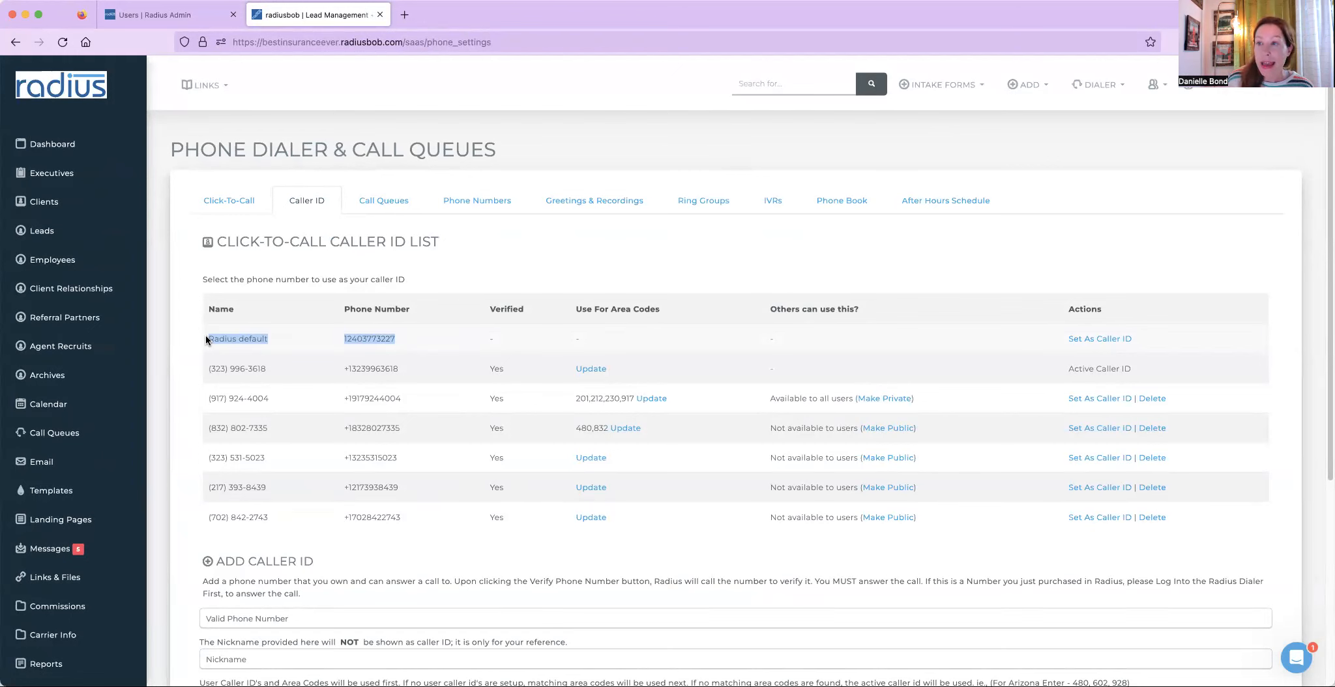
- Review the AEP Marketing Line number's SMS sending setting and the account-wide caller ID list
{"action": "left_click", "coordinate": [478, 205]}
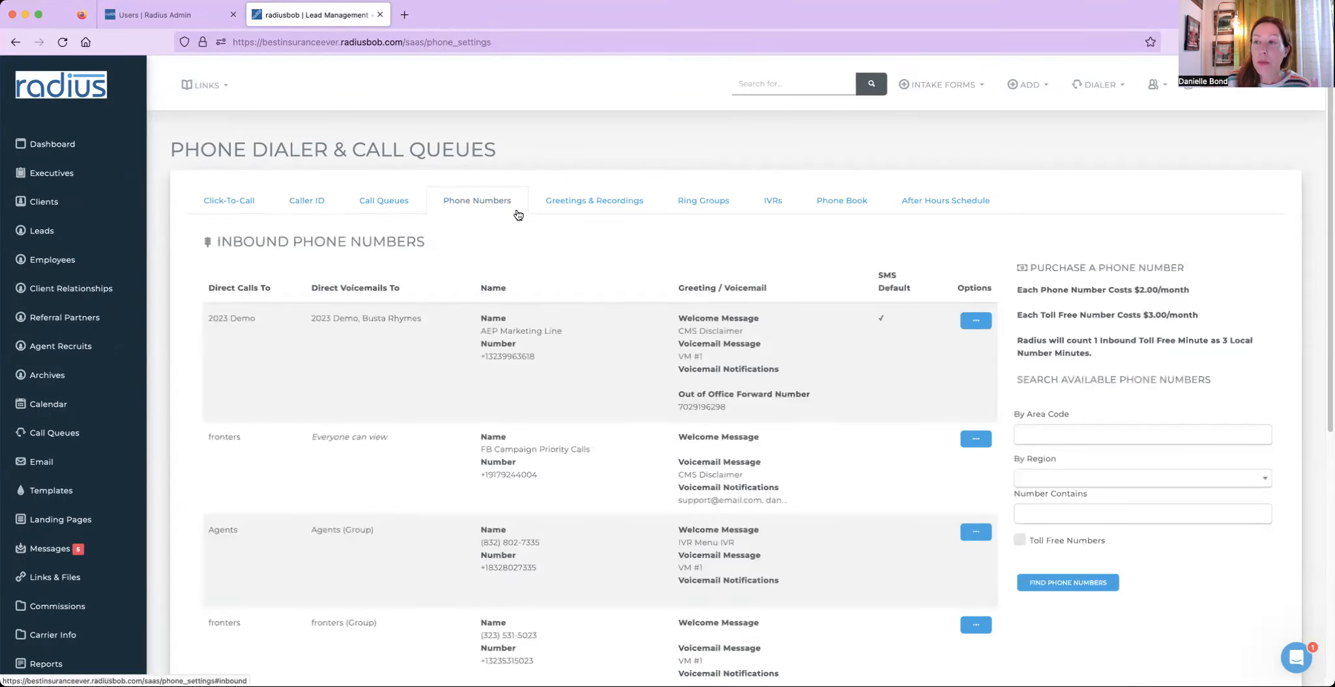
{"action": "left_click", "coordinate": [977, 322]}
{"action": "left_click", "coordinate": [864, 347]}
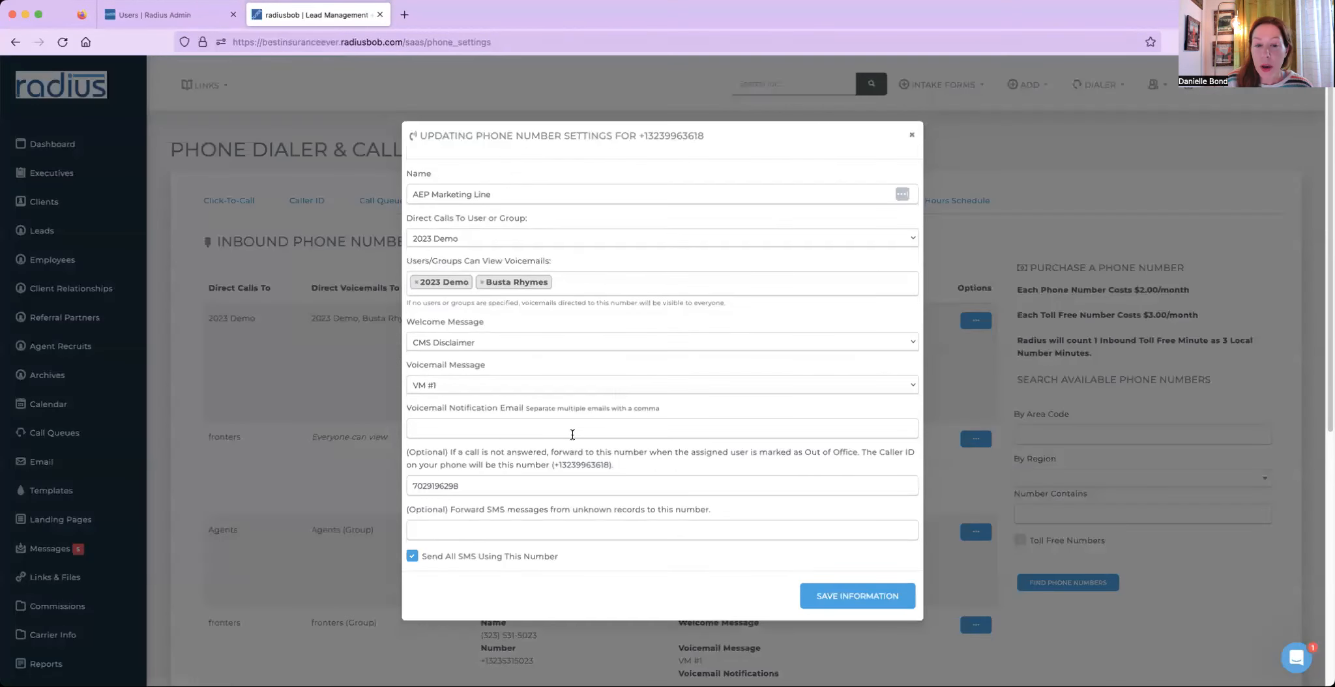
{"action": "left_click_drag", "start_coordinate": [571, 554], "coordinate": [420, 557]}
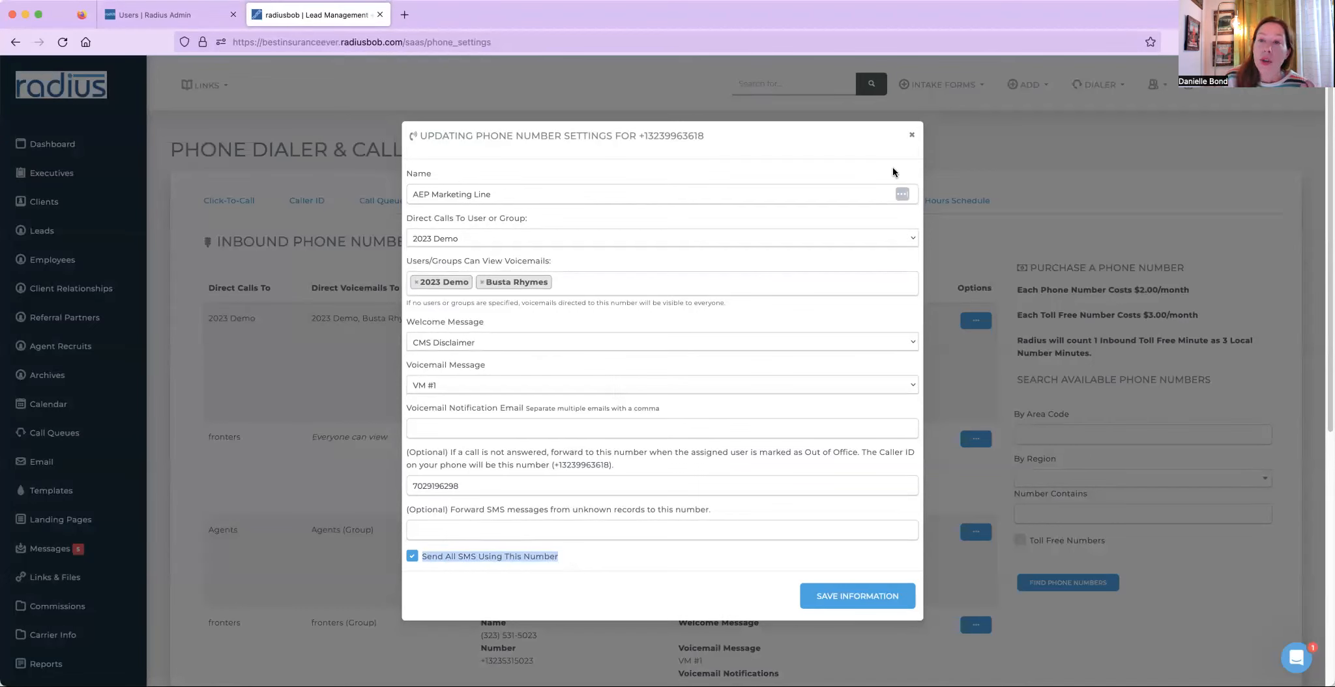
{"action": "left_click", "coordinate": [911, 135]}
{"action": "left_click", "coordinate": [284, 208]}
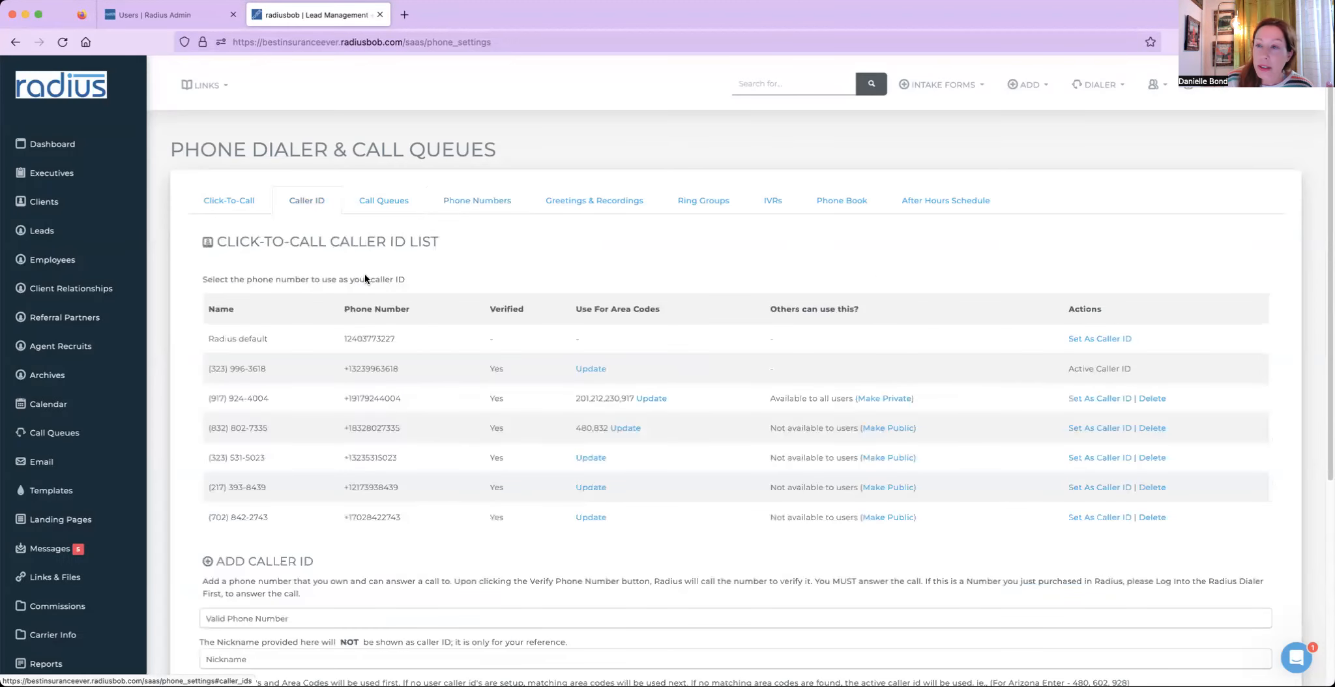
{"action": "left_click_drag", "start_coordinate": [397, 339], "coordinate": [206, 335]}
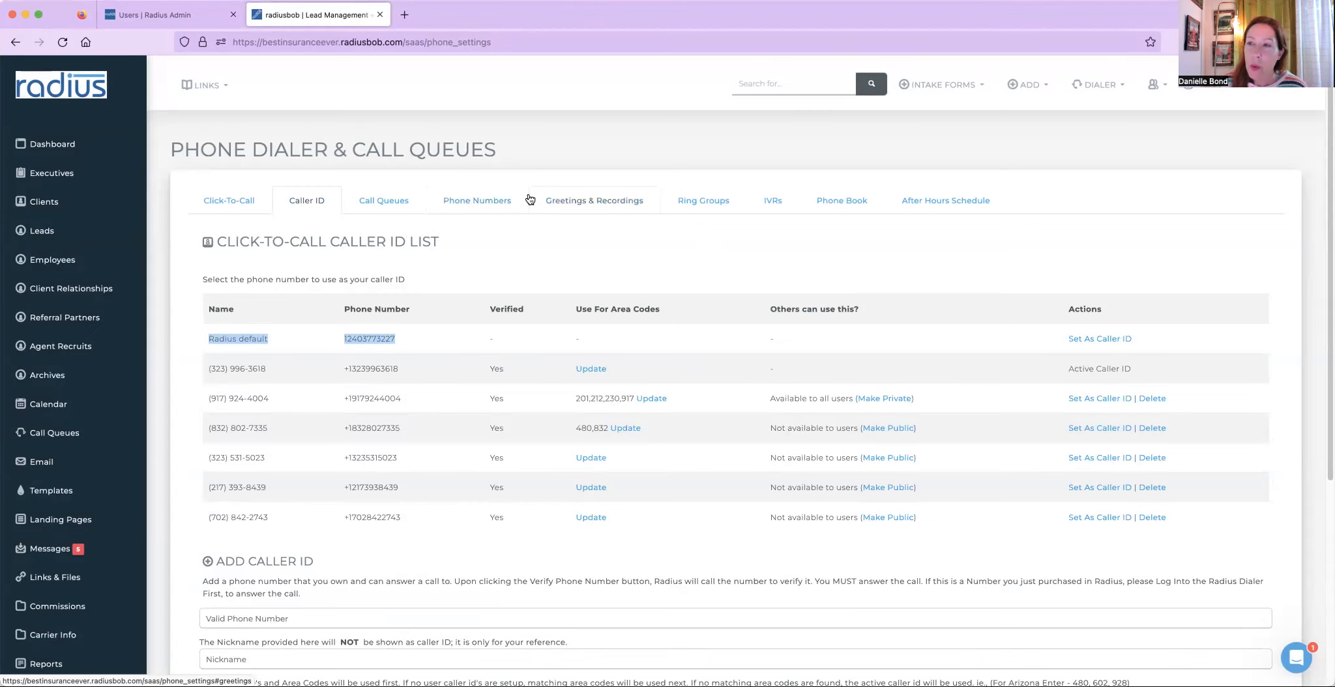
- Reopen the AEP Marketing Line number's settings to examine the Send All SMS Using This Number option, then close them
{"action": "left_click", "coordinate": [490, 208]}
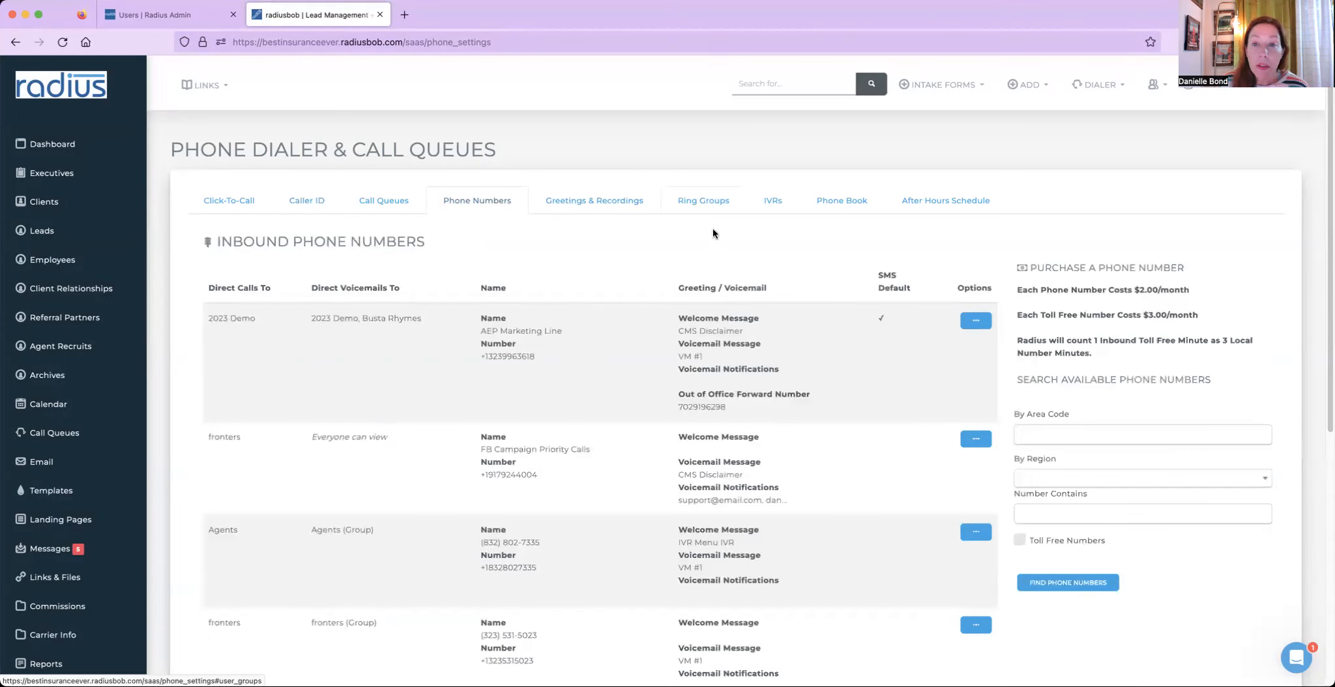
{"action": "left_click", "coordinate": [975, 322]}
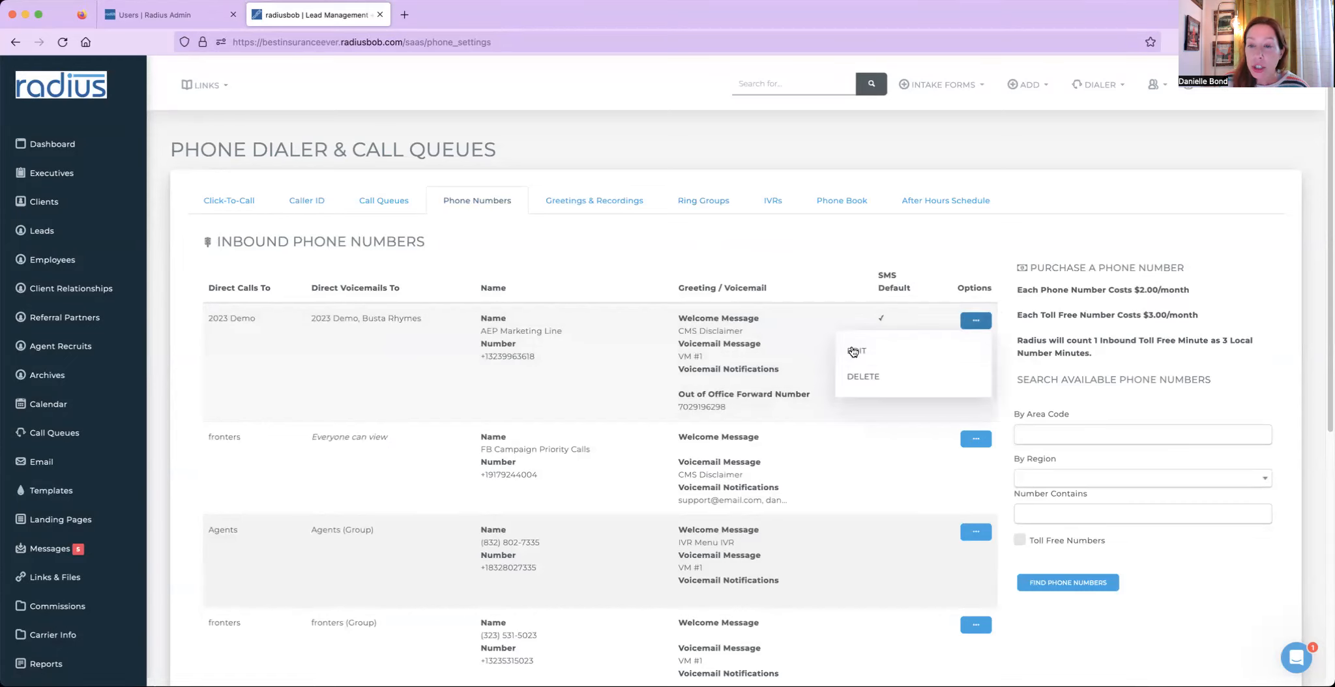
{"action": "left_click", "coordinate": [940, 353]}
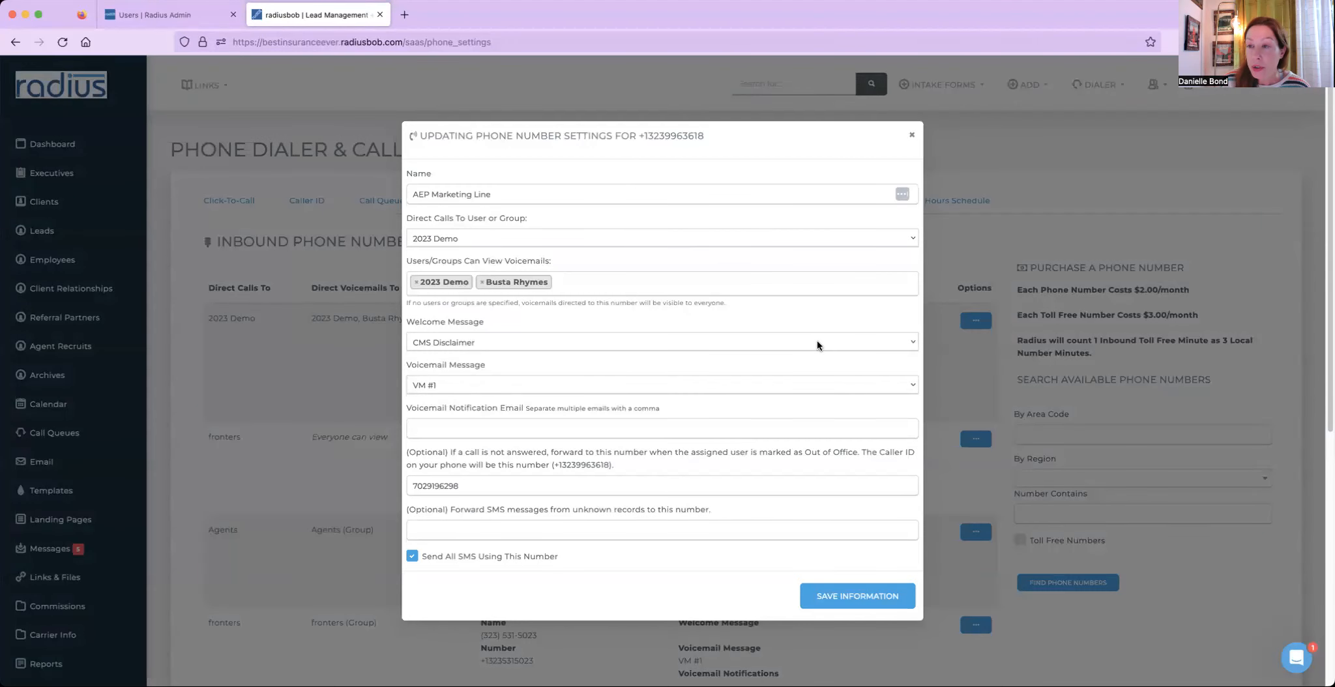
{"action": "left_click_drag", "start_coordinate": [559, 560], "coordinate": [422, 561]}
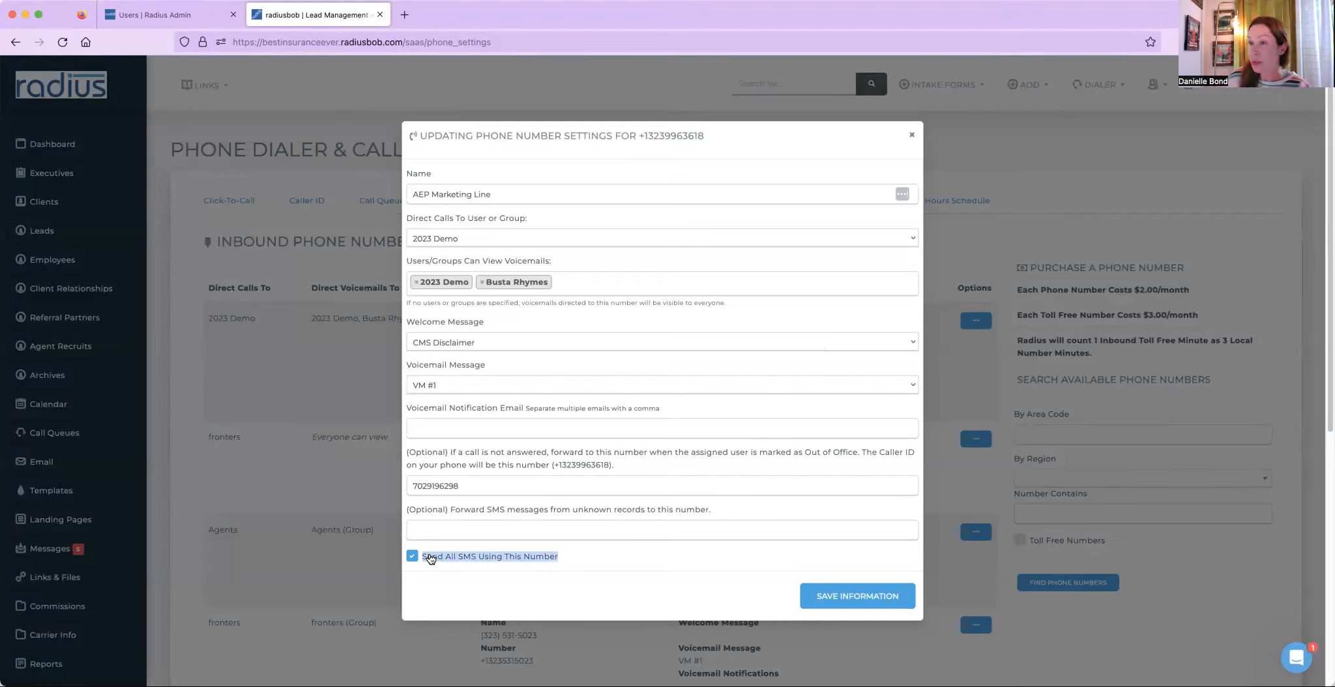
{"action": "left_click", "coordinate": [936, 158]}
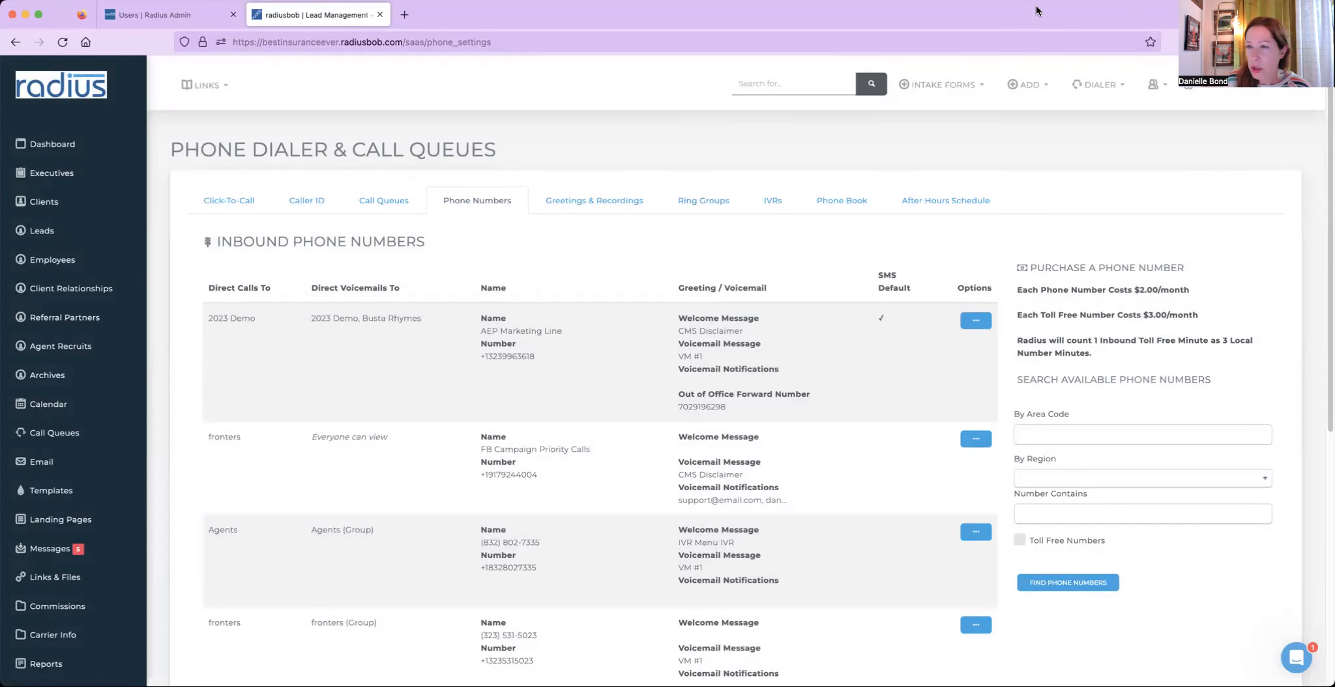
- Open your own user settings' Caller ID section and review the personal caller ID and SMS phone number choices
{"action": "left_click", "coordinate": [1235, 87]}
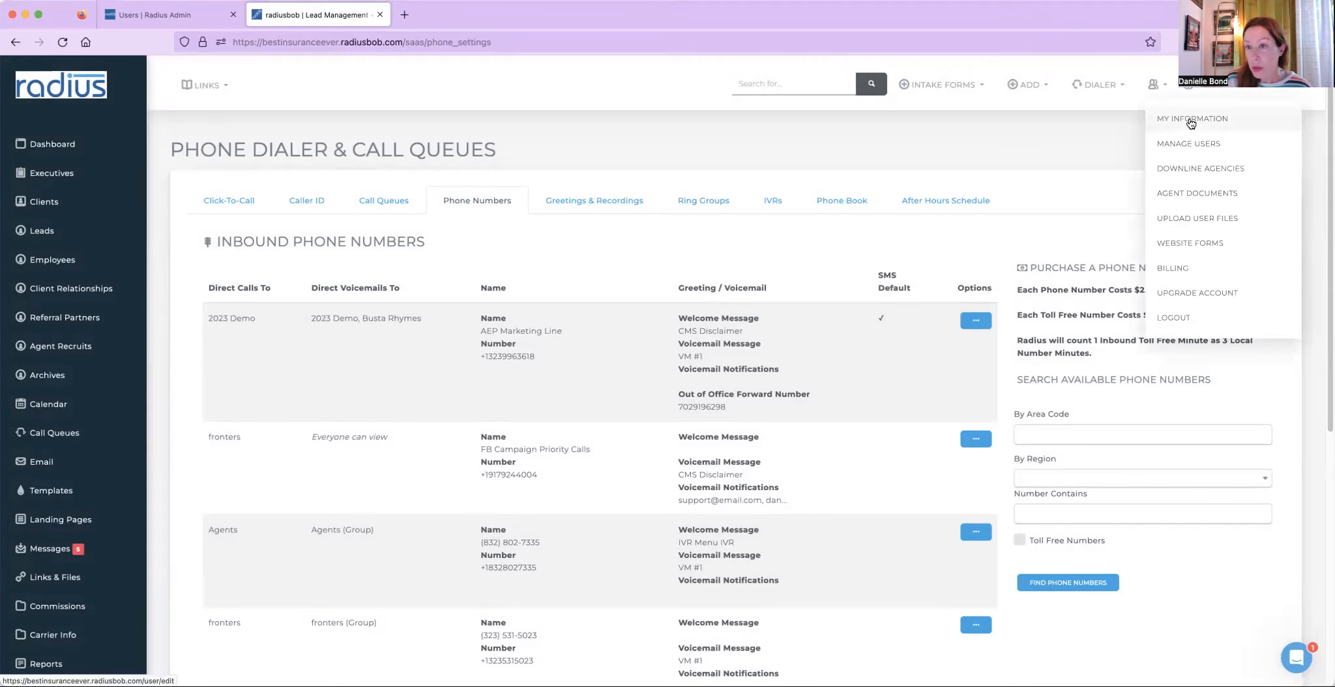
{"action": "left_click", "coordinate": [1191, 120]}
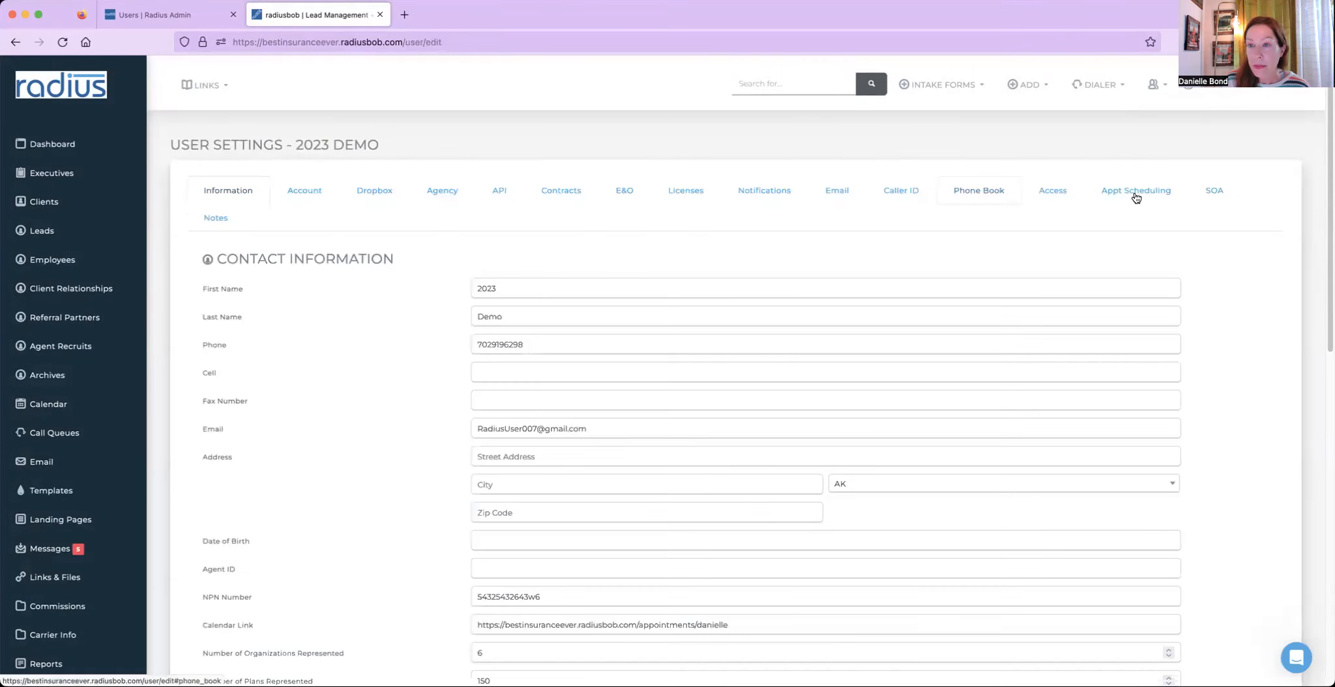
{"action": "left_click", "coordinate": [898, 191]}
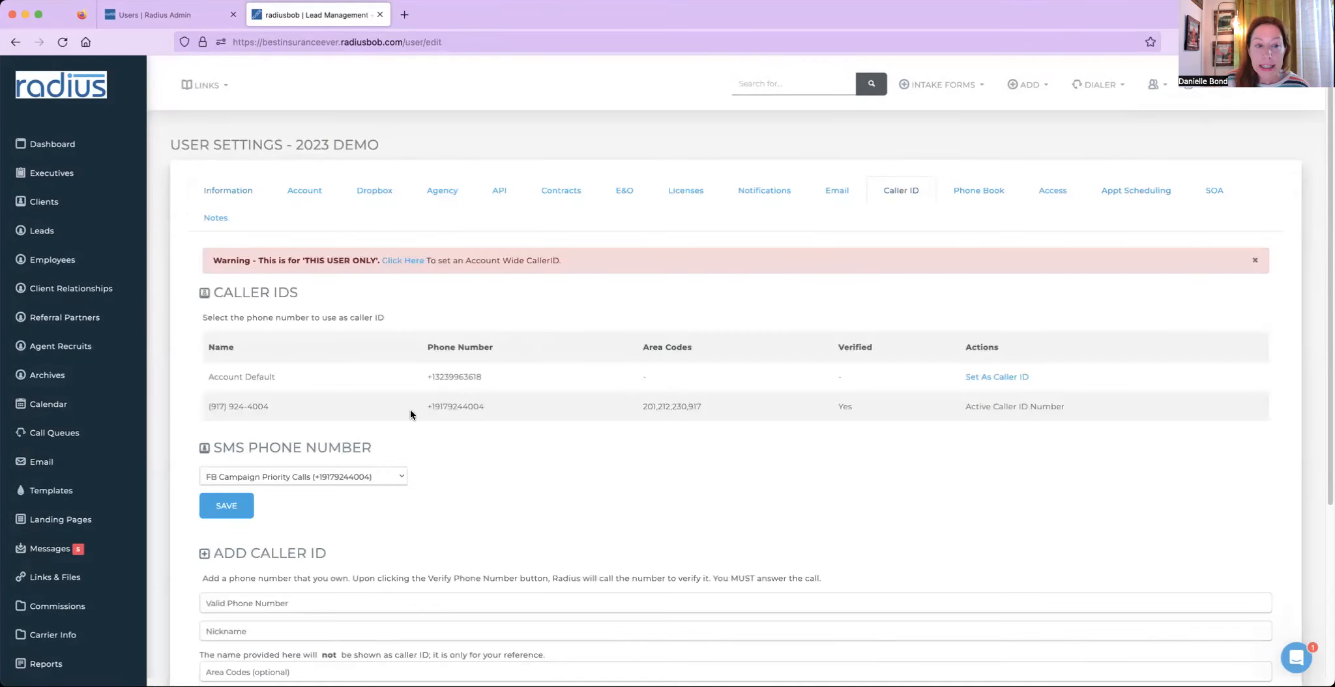
{"action": "left_click_drag", "start_coordinate": [206, 406], "coordinate": [940, 431]}
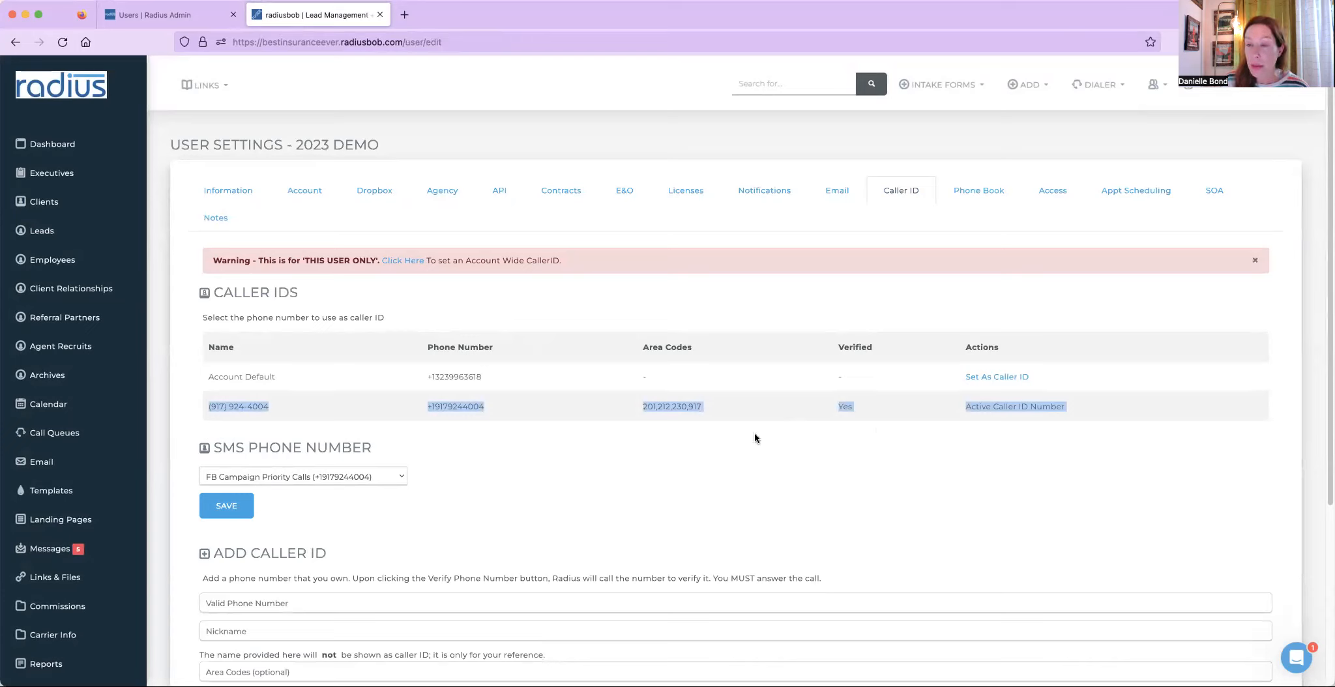
{"action": "left_click", "coordinate": [390, 476]}
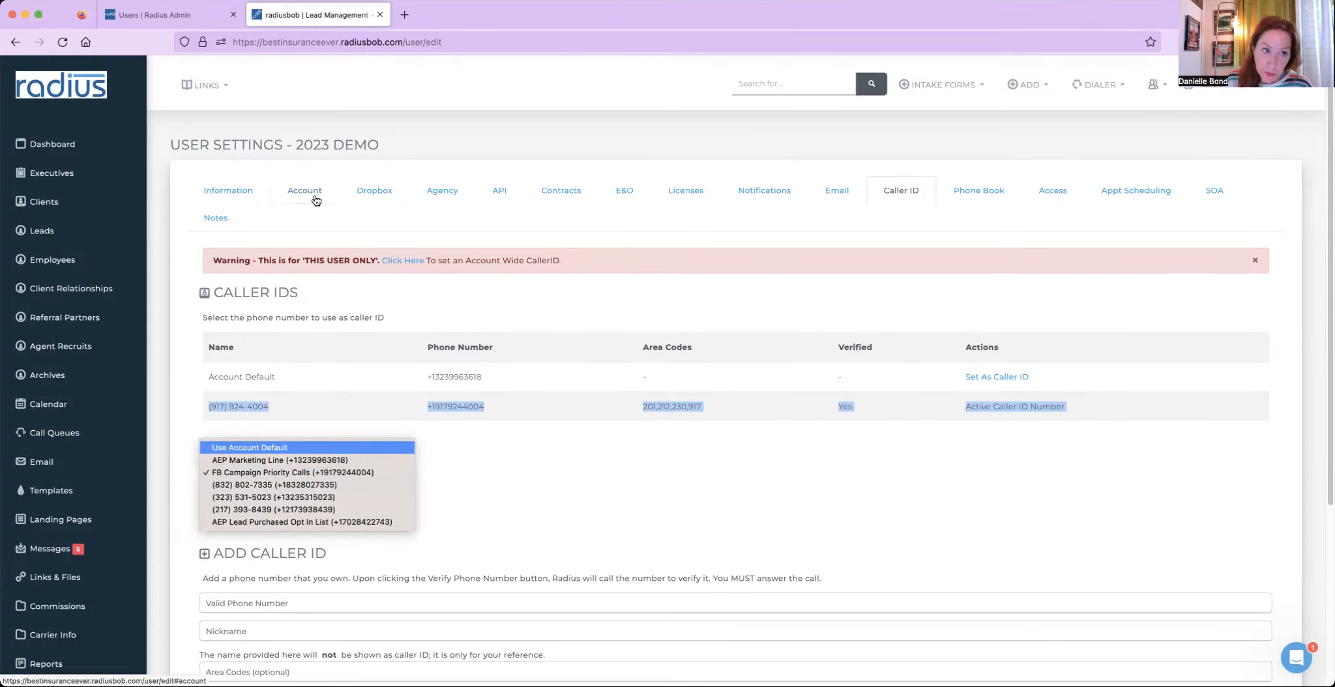
{"action": "left_click", "coordinate": [247, 201]}
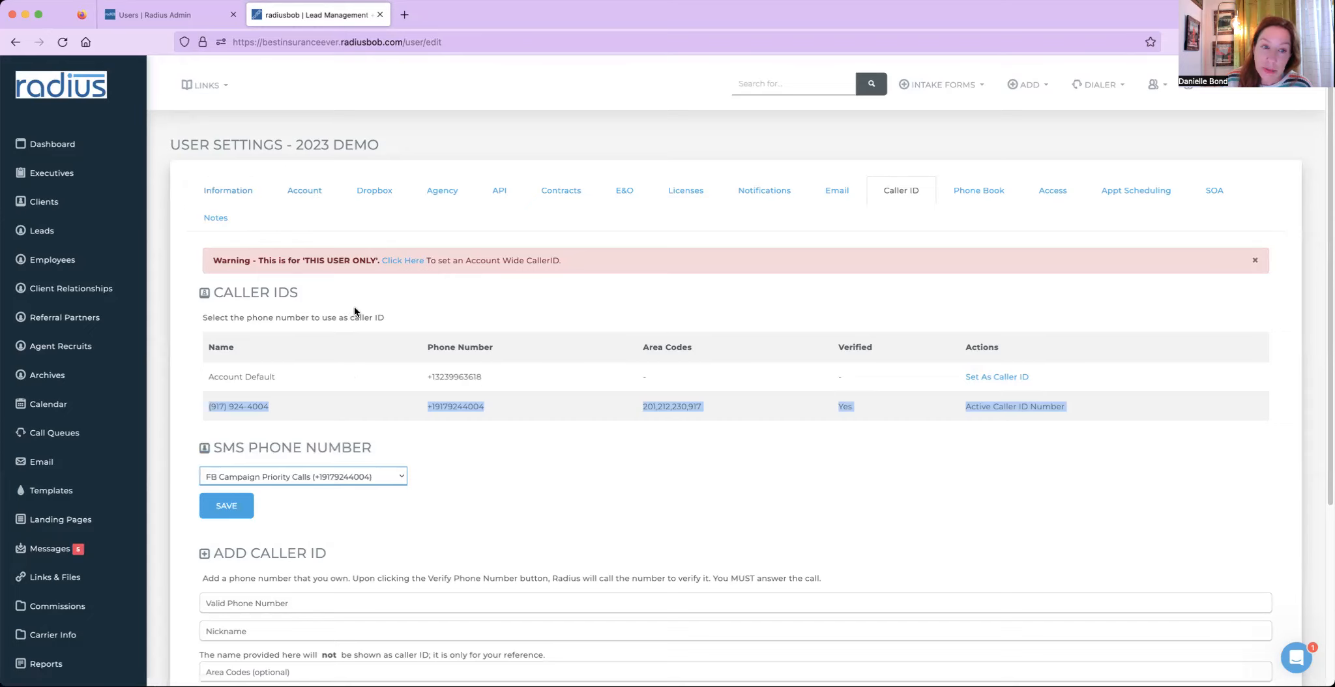
{"action": "left_click", "coordinate": [216, 398]}
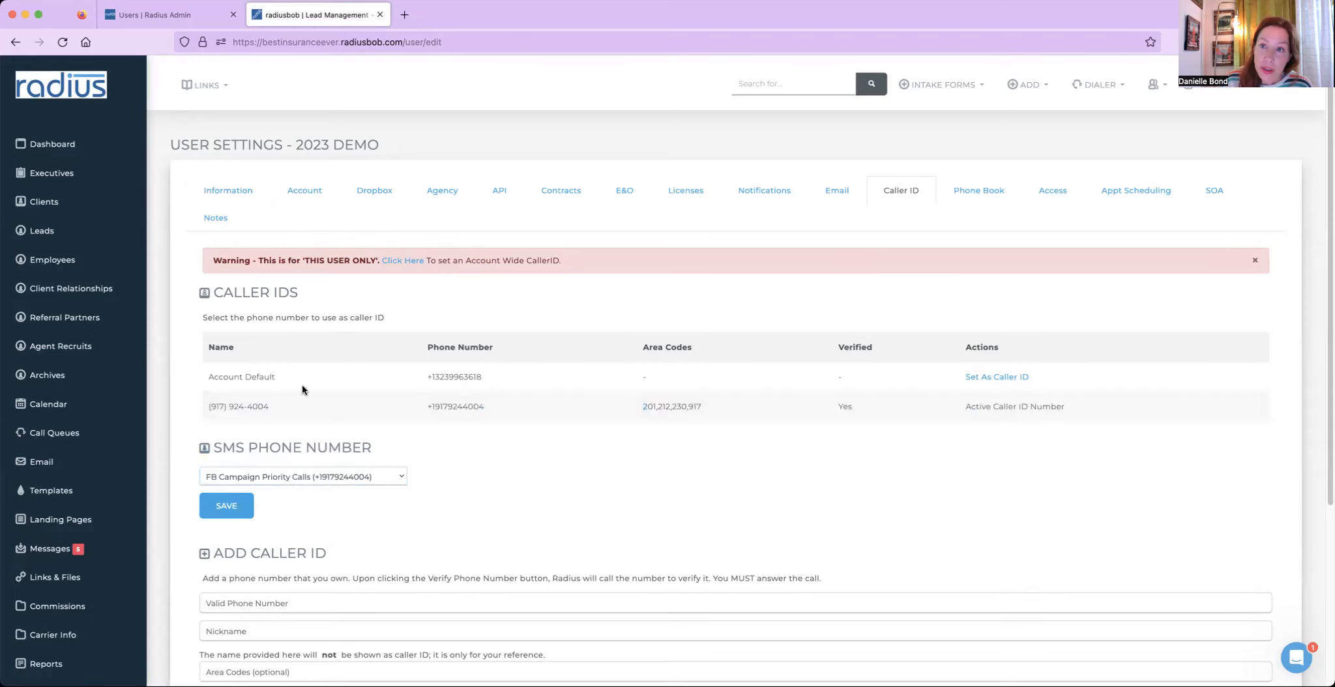
- Examine the Phone field in your user contact information
{"action": "left_click", "coordinate": [218, 197]}
{"action": "left_click", "coordinate": [548, 339]}
{"action": "double_click", "coordinate": [488, 346]}
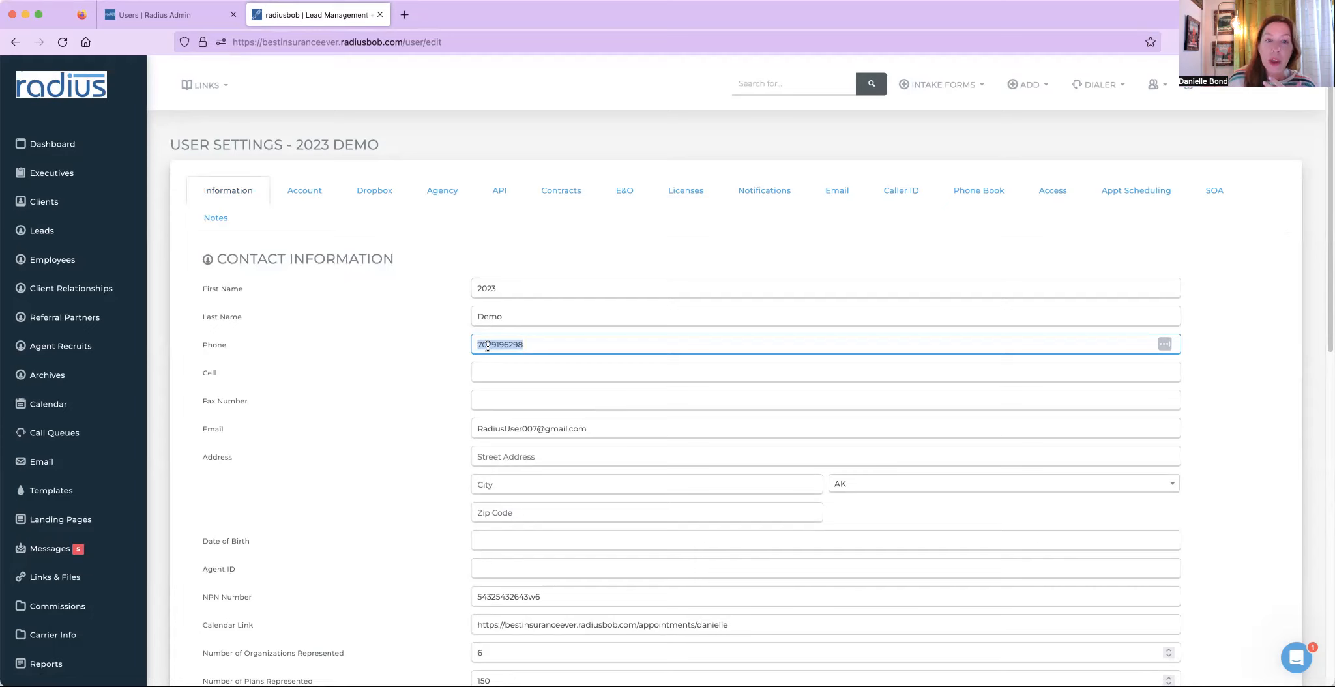
{"action": "left_click_drag", "start_coordinate": [537, 343], "coordinate": [451, 343]}
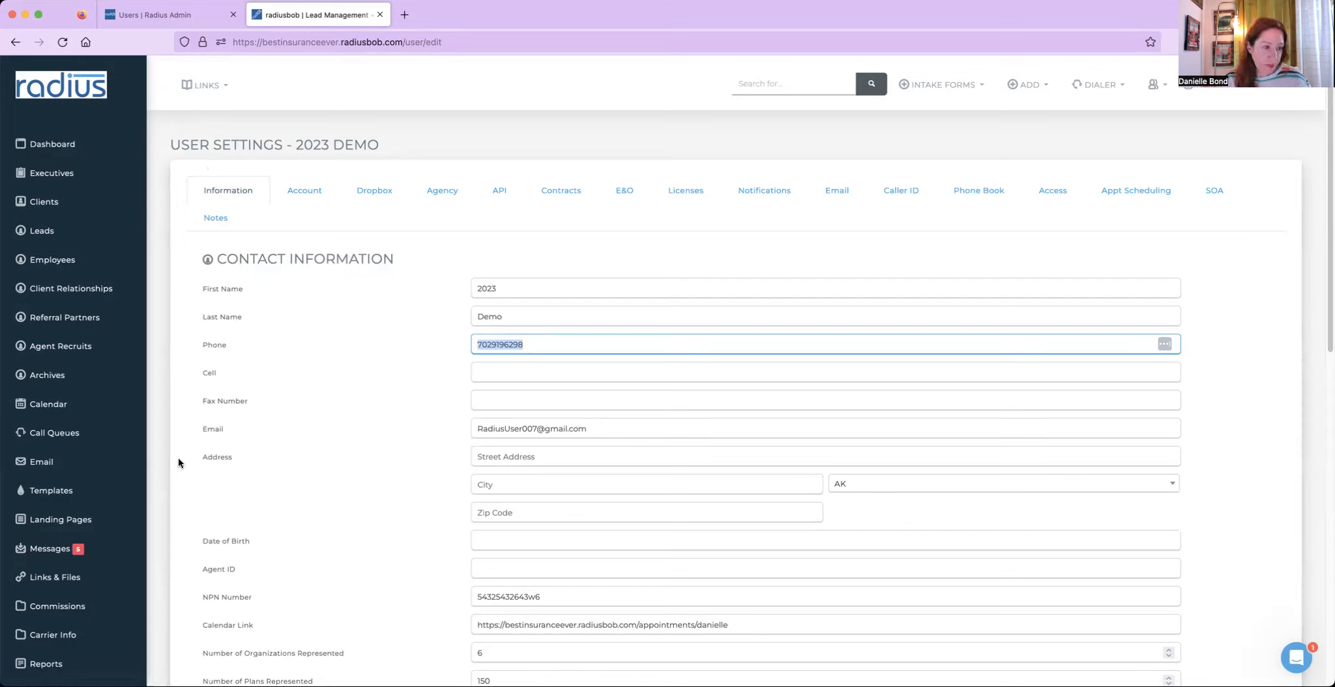
- Open the AEP #1 email template and examine the #AGENTPHONE# merge tag in its signature
{"action": "left_click", "coordinate": [73, 492]}
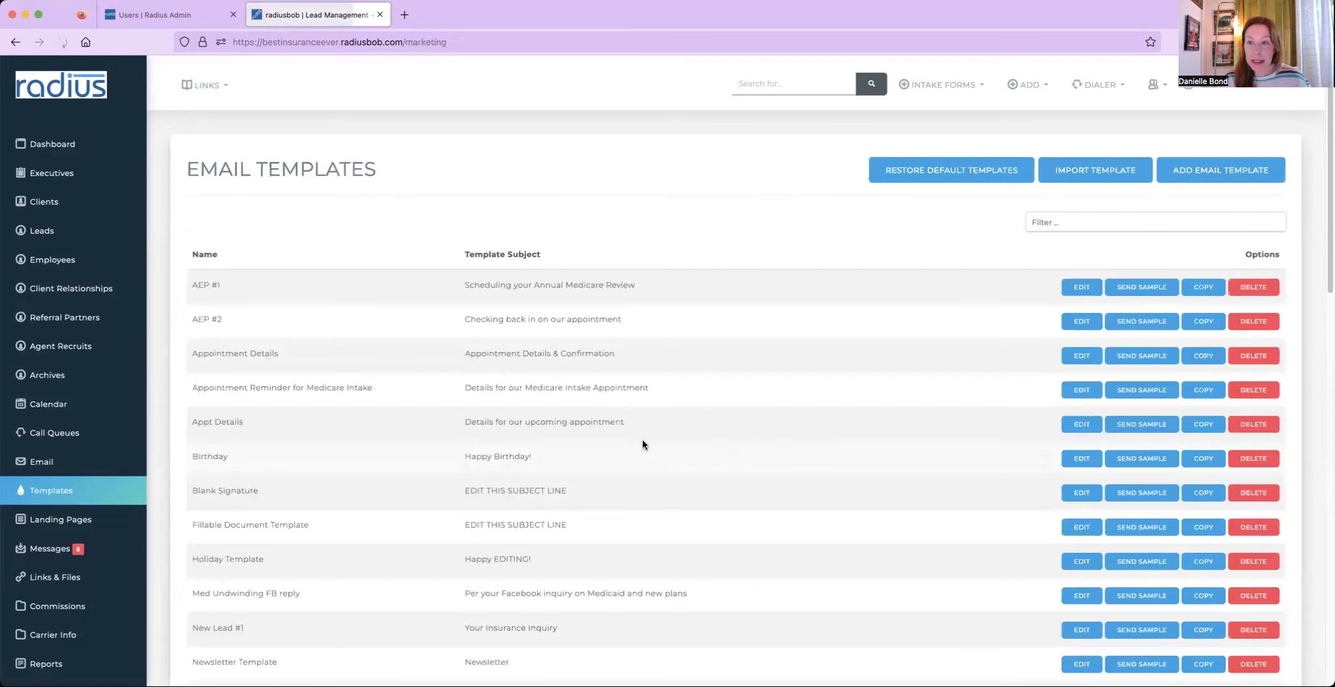
{"action": "left_click", "coordinate": [1076, 290]}
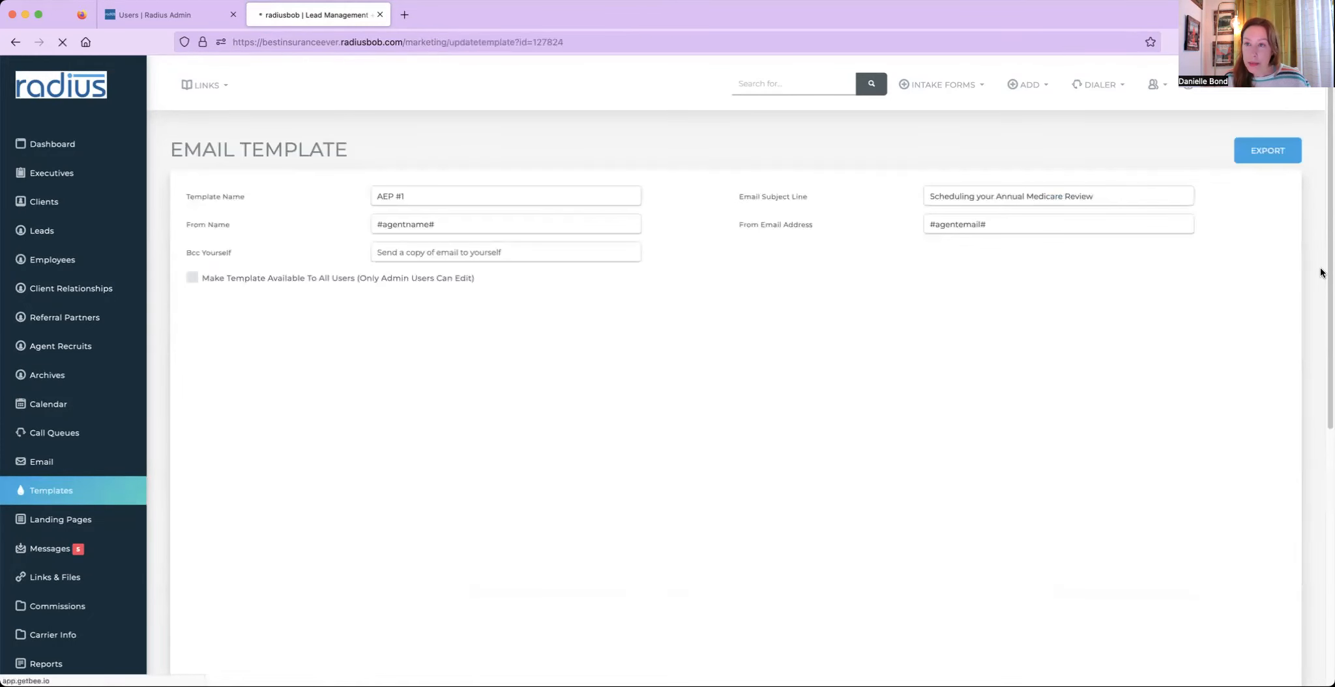
{"action": "scroll", "coordinate": [1327, 261], "scroll_direction": "down", "scroll_amount": 5}
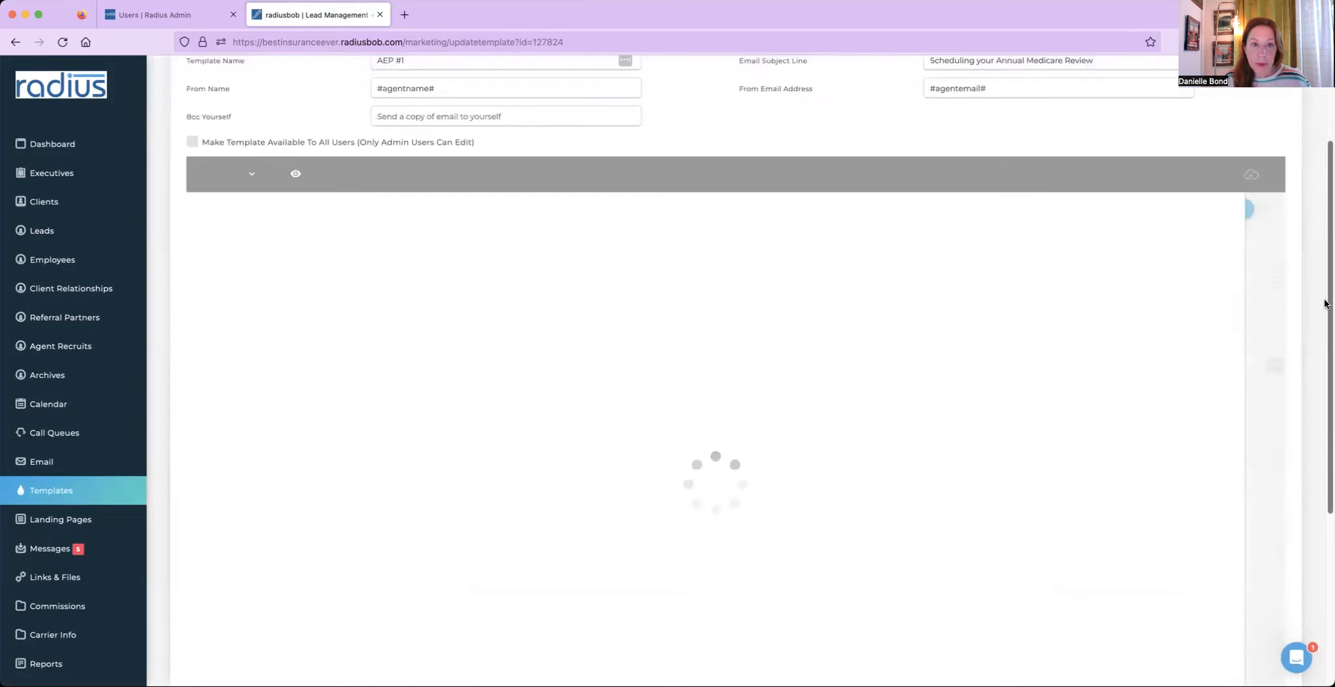
{"action": "scroll", "coordinate": [1312, 365], "scroll_direction": "down", "scroll_amount": 2}
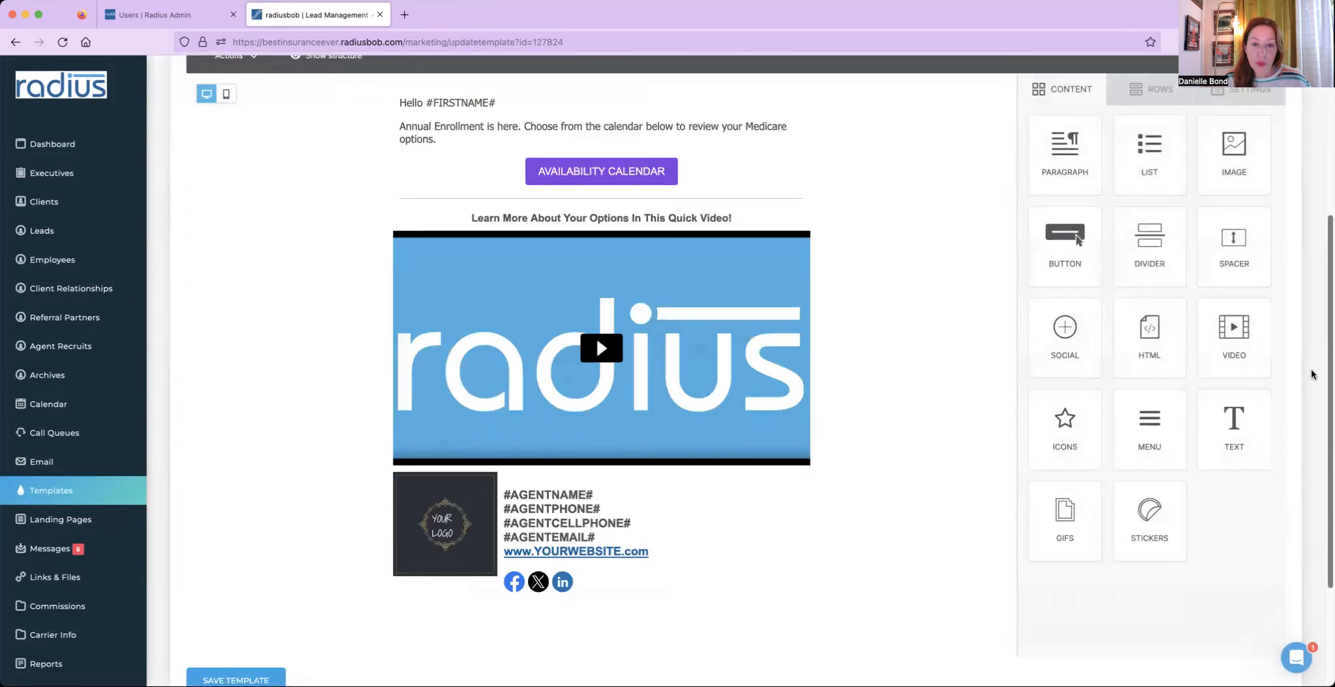
{"action": "left_click", "coordinate": [603, 509]}
{"action": "mouse_move", "coordinate": [603, 510]}
{"action": "left_mouse_down"}
{"action": "mouse_move", "coordinate": [501, 513]}
{"action": "mouse_move", "coordinate": [512, 513]}
{"action": "left_mouse_up"}
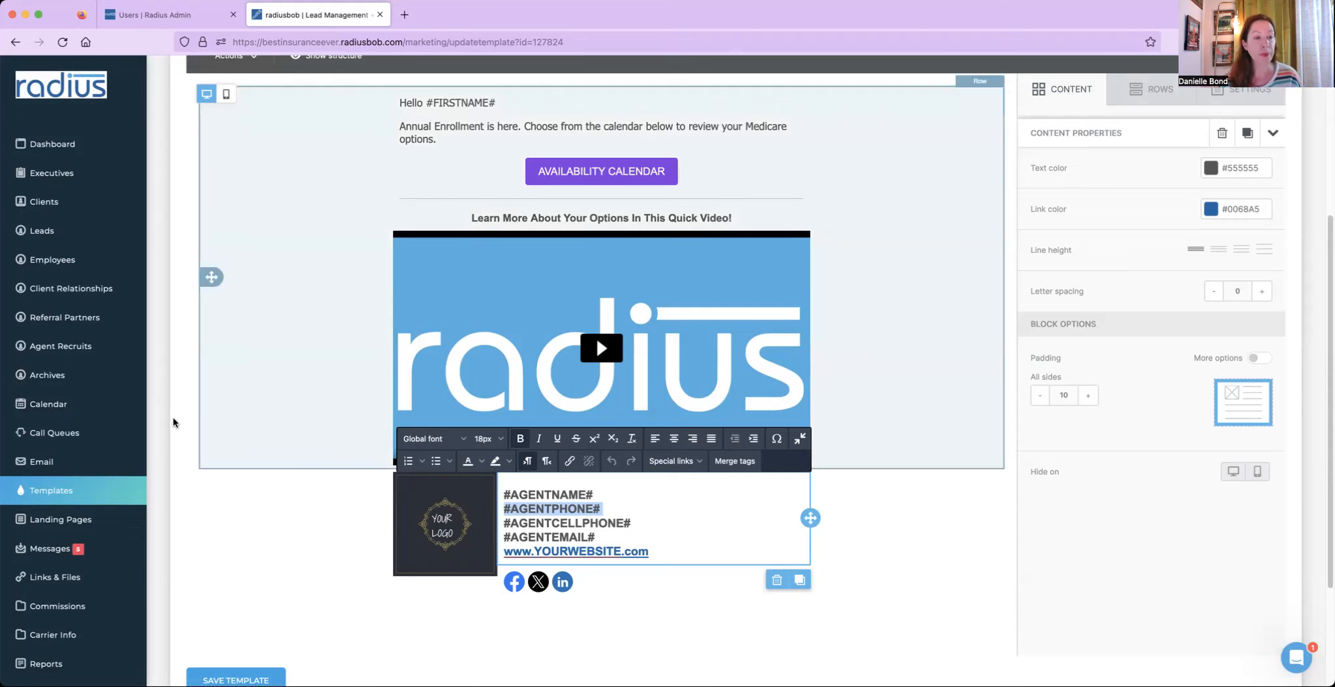
- Start a new text message template and name it AEP Availability
{"action": "left_click", "coordinate": [66, 497]}
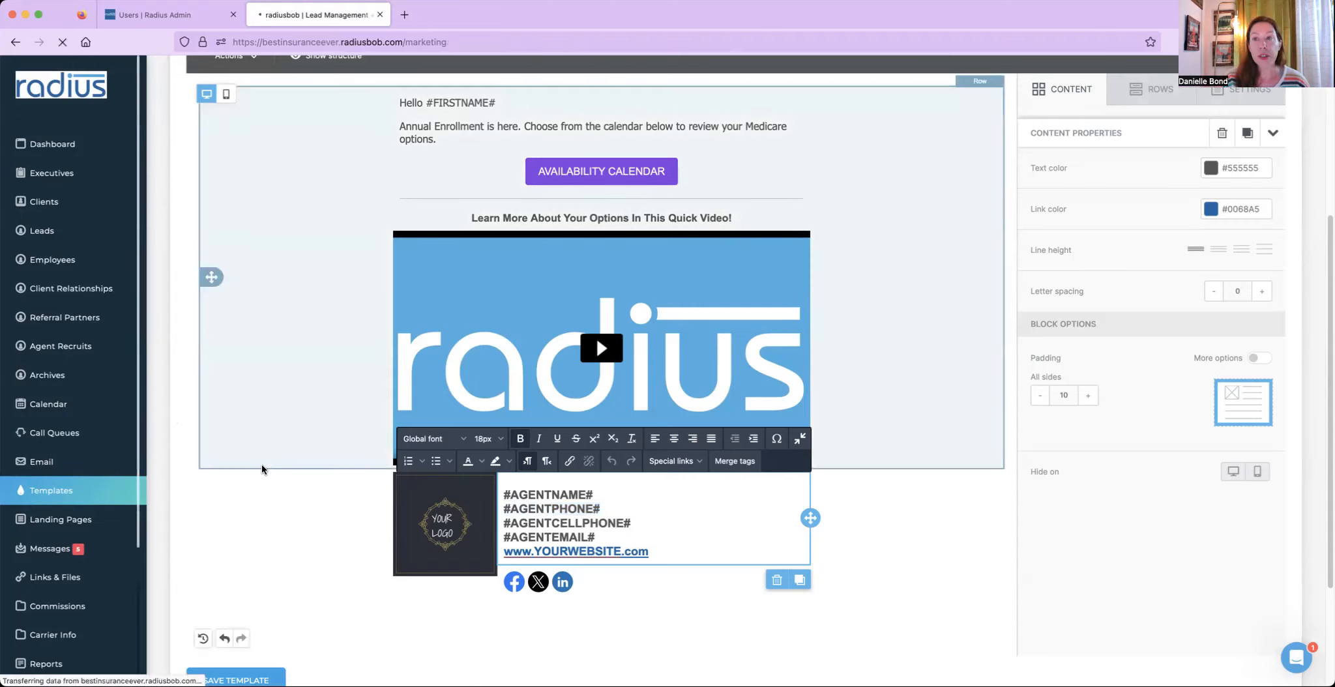
{"action": "left_click_drag", "start_coordinate": [1329, 219], "coordinate": [1310, 631]}
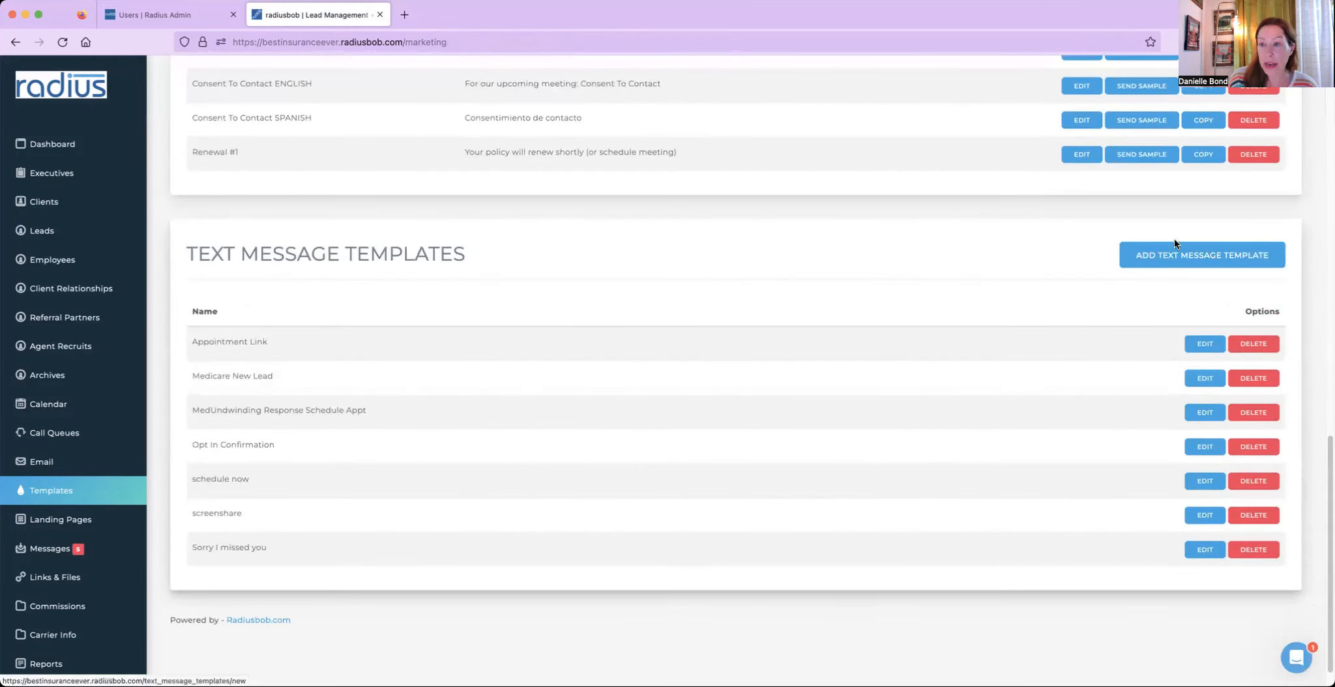
{"action": "left_click", "coordinate": [1162, 256]}
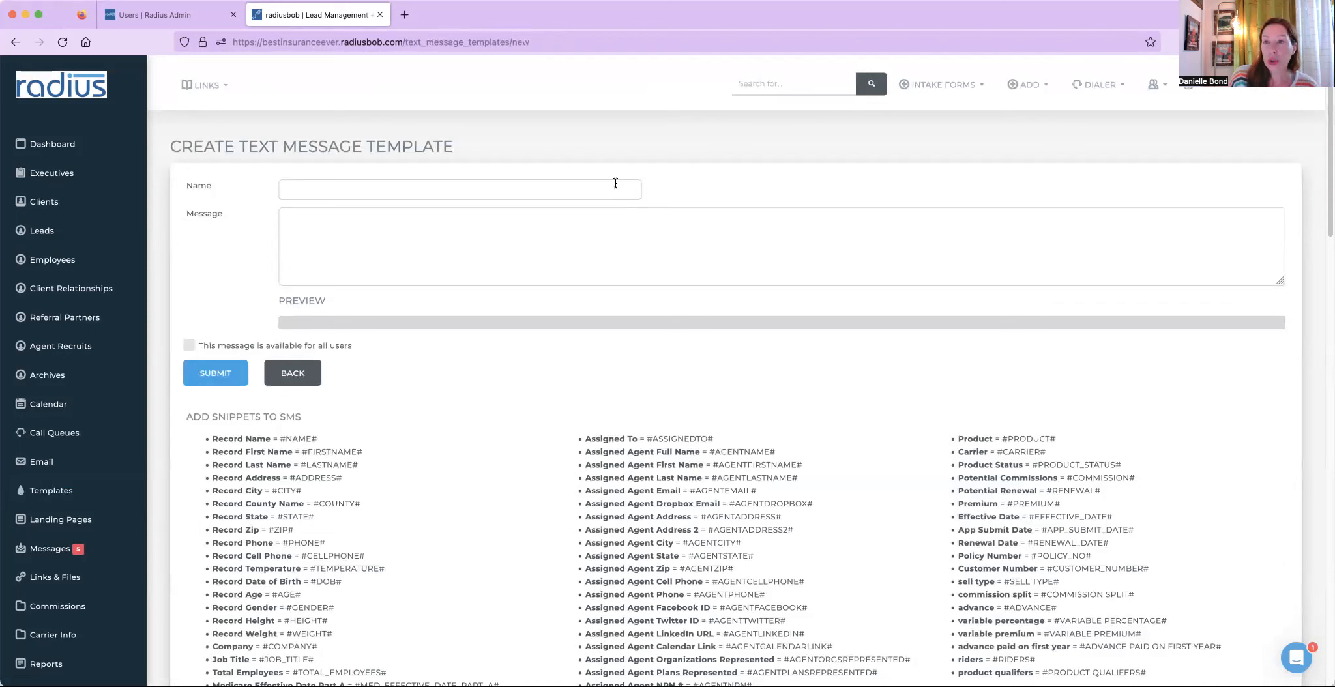
{"action": "left_click", "coordinate": [592, 187]}
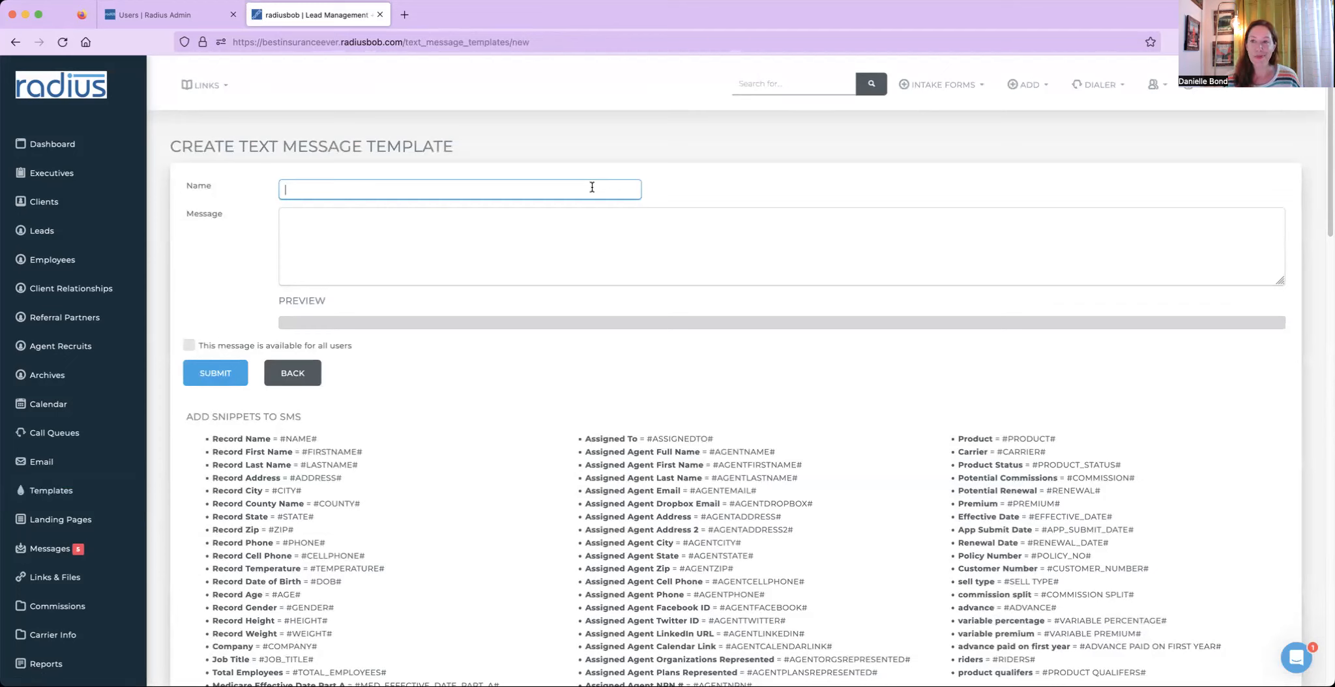
{"action": "type", "text": "AEP Availability"}
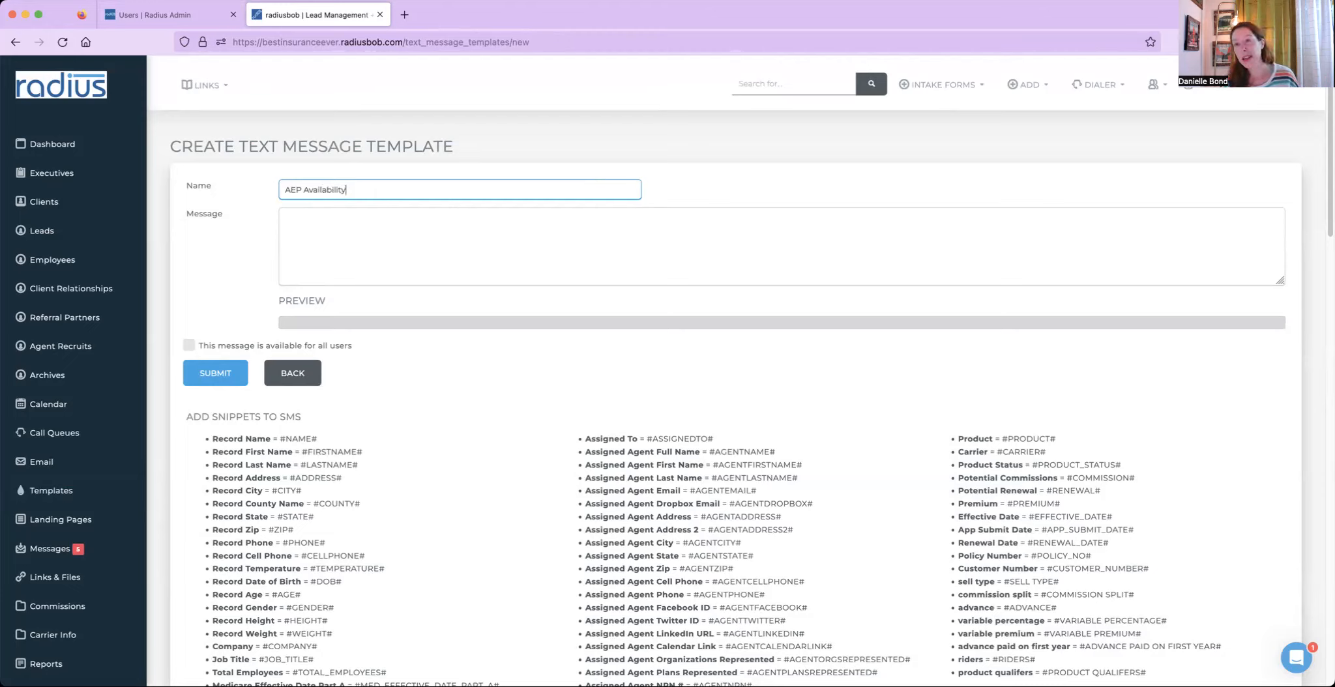
- Write the message 'Here's my calendar to choose from' followed by the #AGENTCALENDARLINK# merge tag copied from the snippet list
{"action": "left_click", "coordinate": [518, 239]}
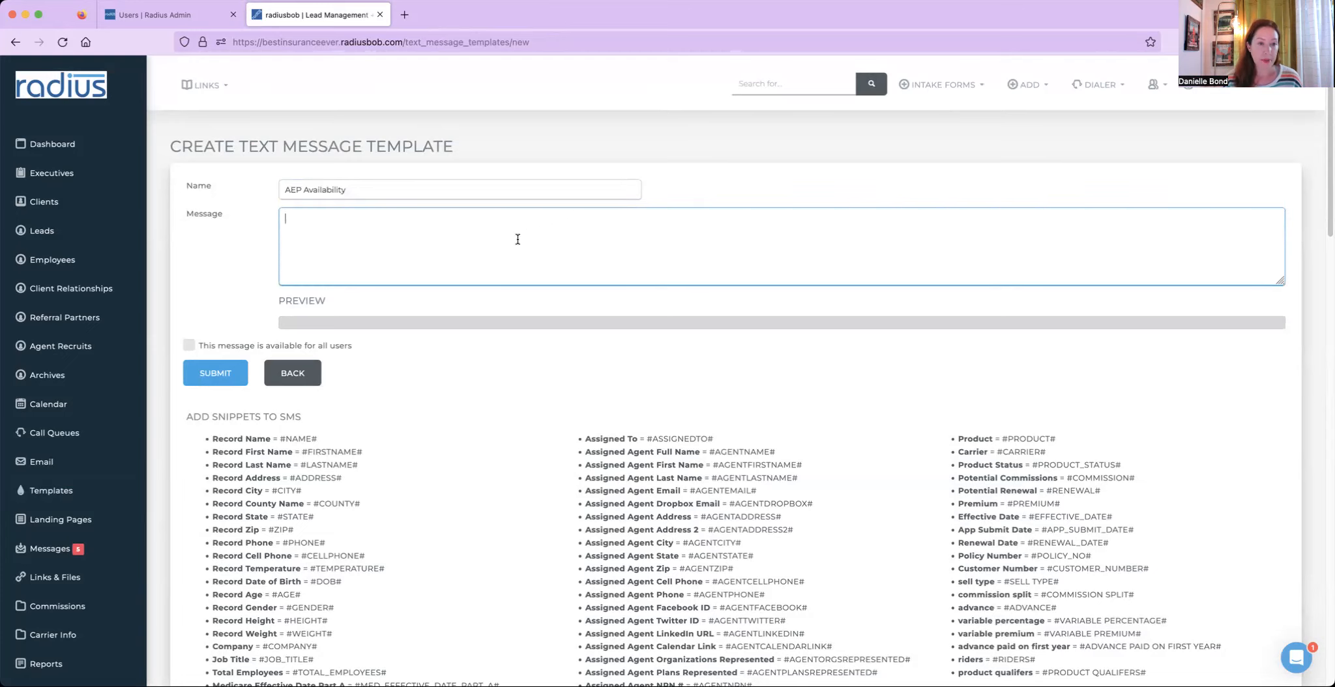
{"action": "type", "text": "Here"}
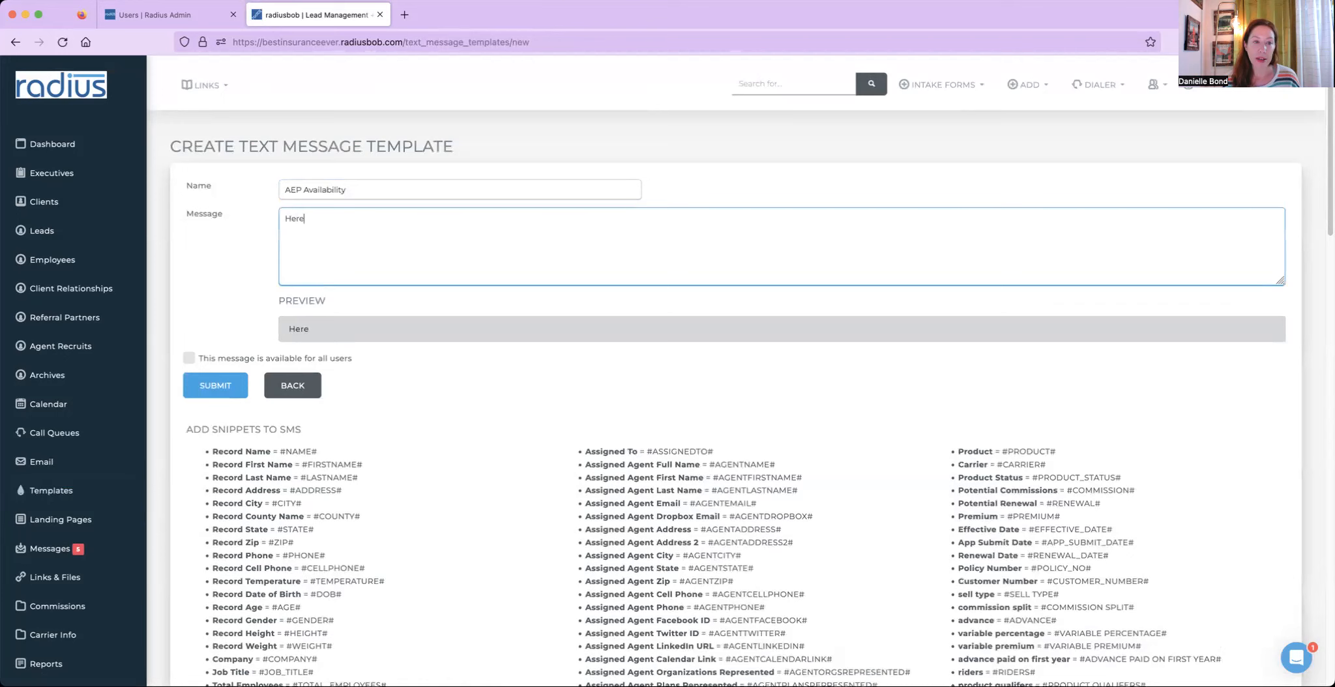
{"action": "type", "text": "'s my calend"}
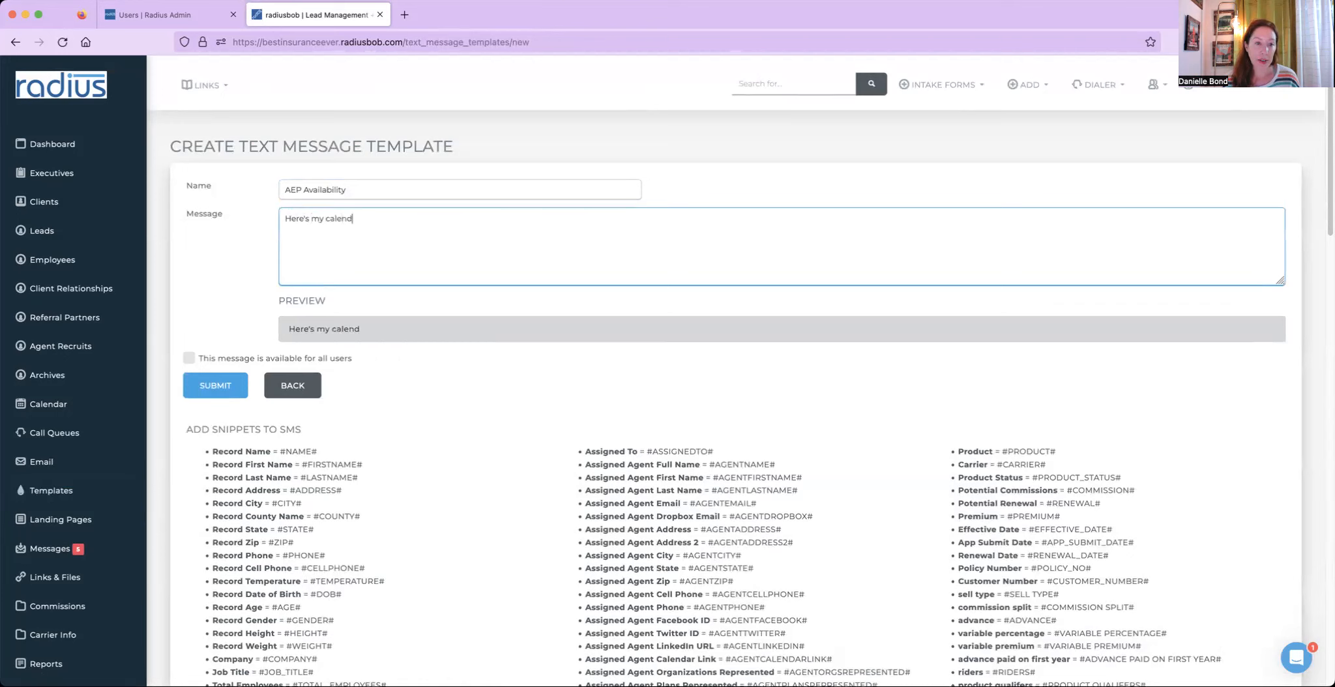
{"action": "type", "text": "ar to choose from"}
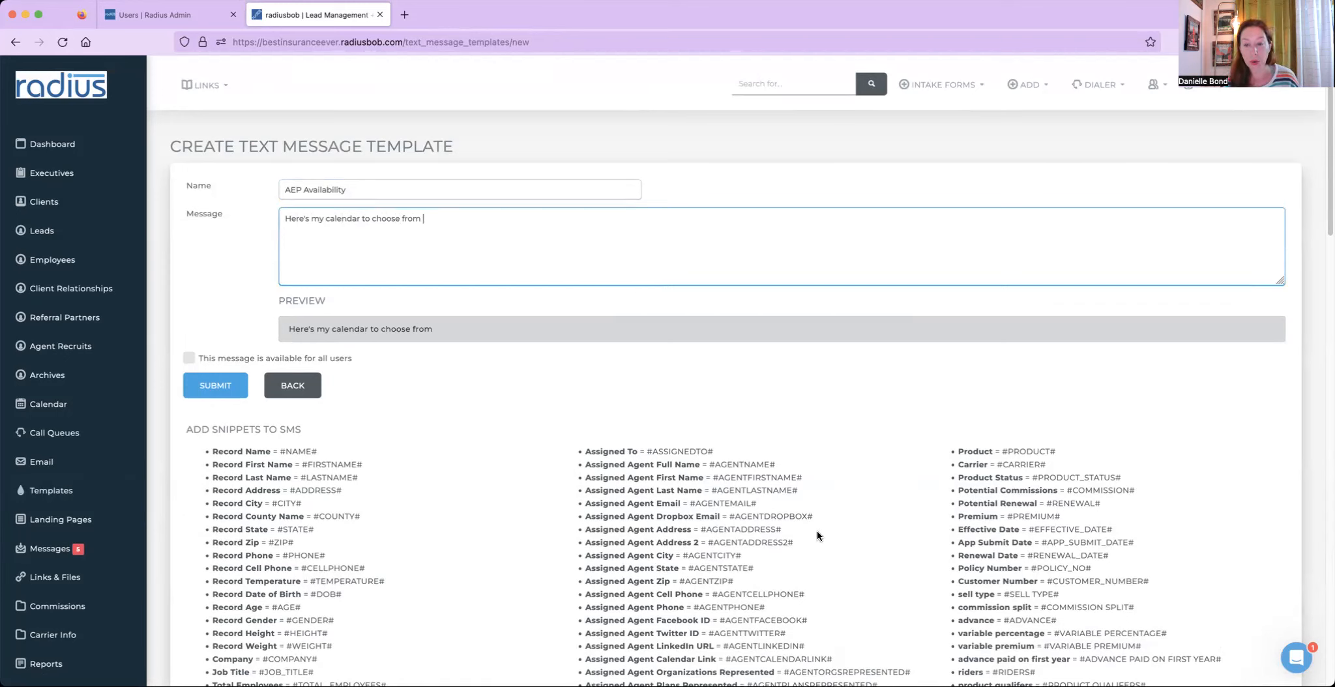
{"action": "left_click_drag", "start_coordinate": [837, 659], "coordinate": [726, 661]}
{"action": "key", "text": "ctrl+c"}
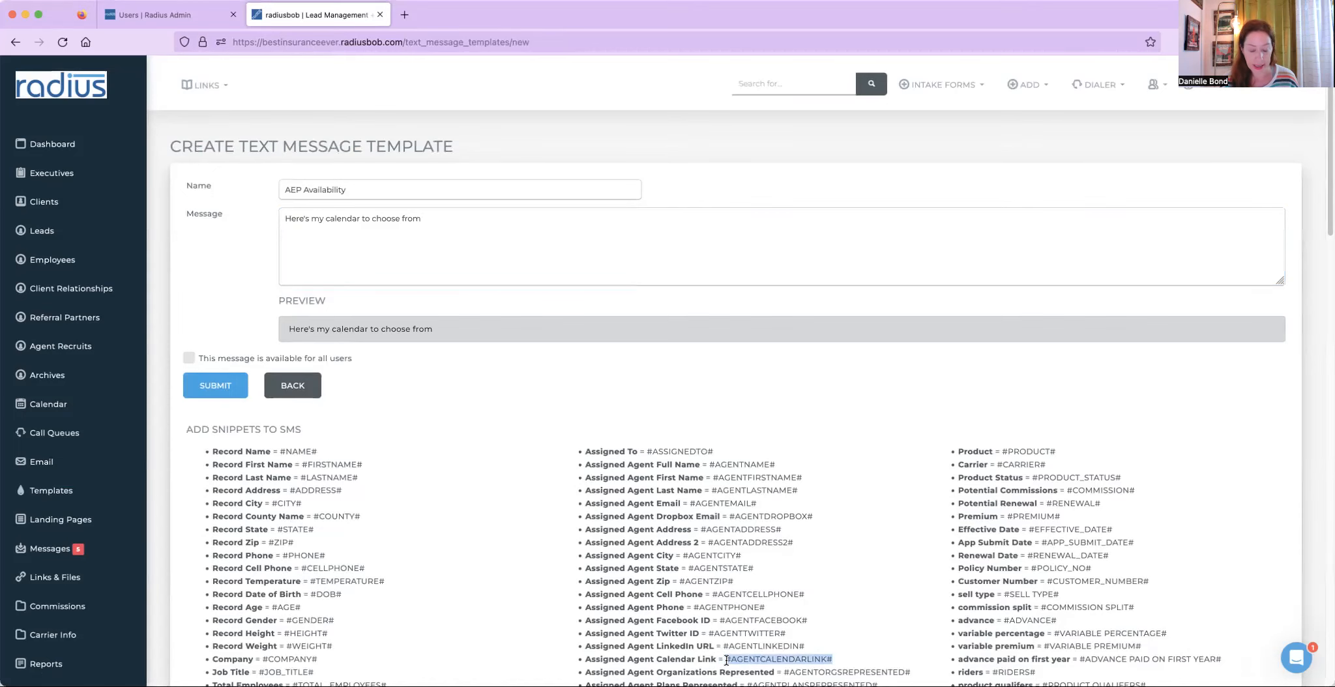
{"action": "left_click", "coordinate": [478, 216]}
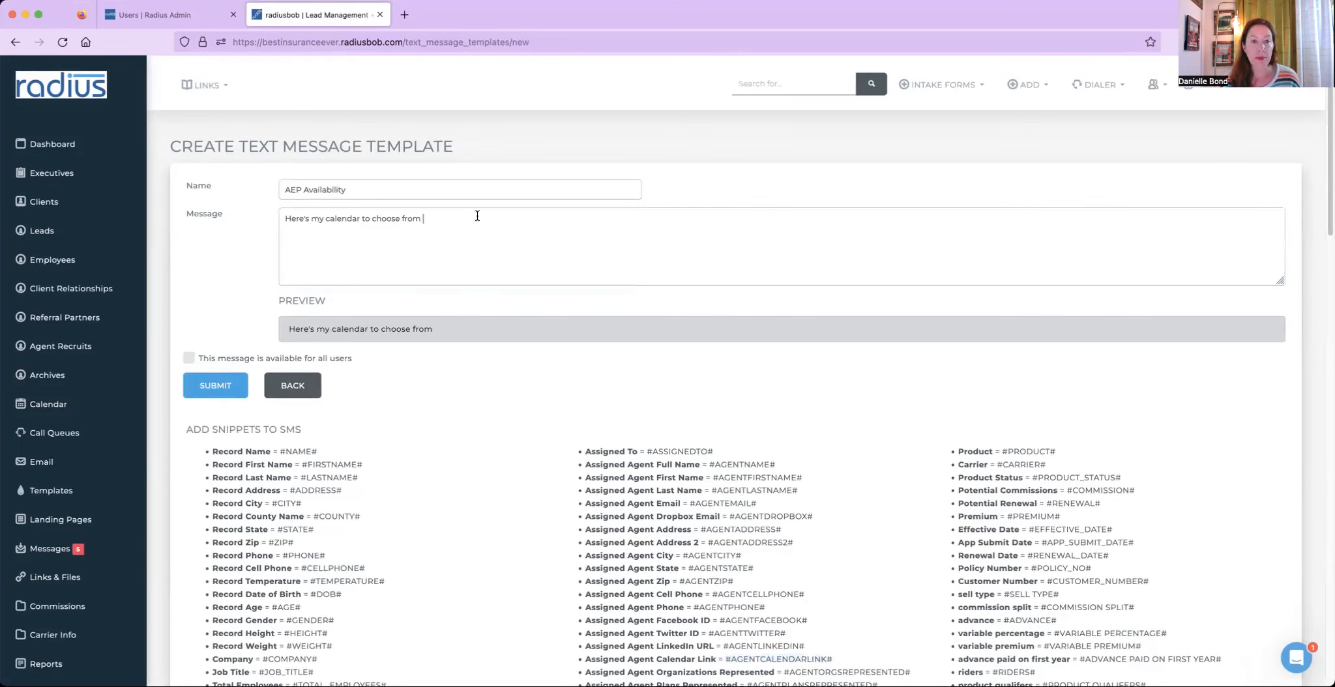
{"action": "key", "text": "ctrl+v"}
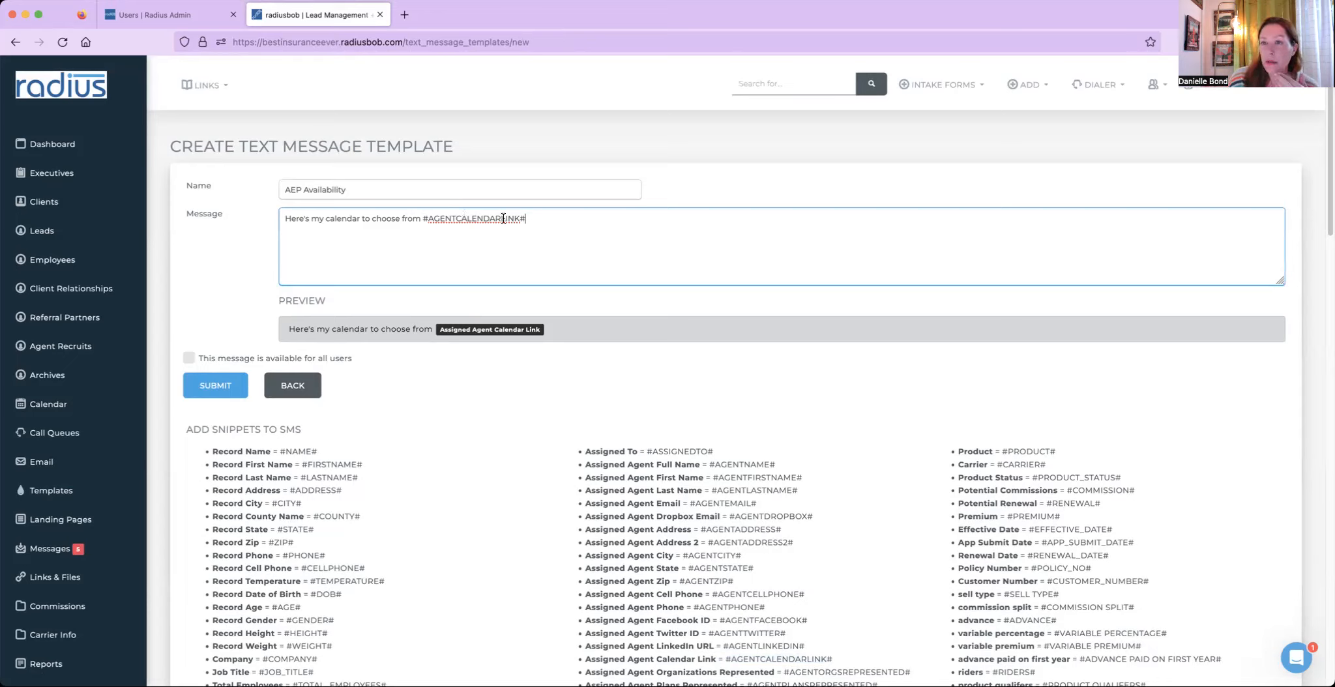
{"action": "type", "text": "w"}
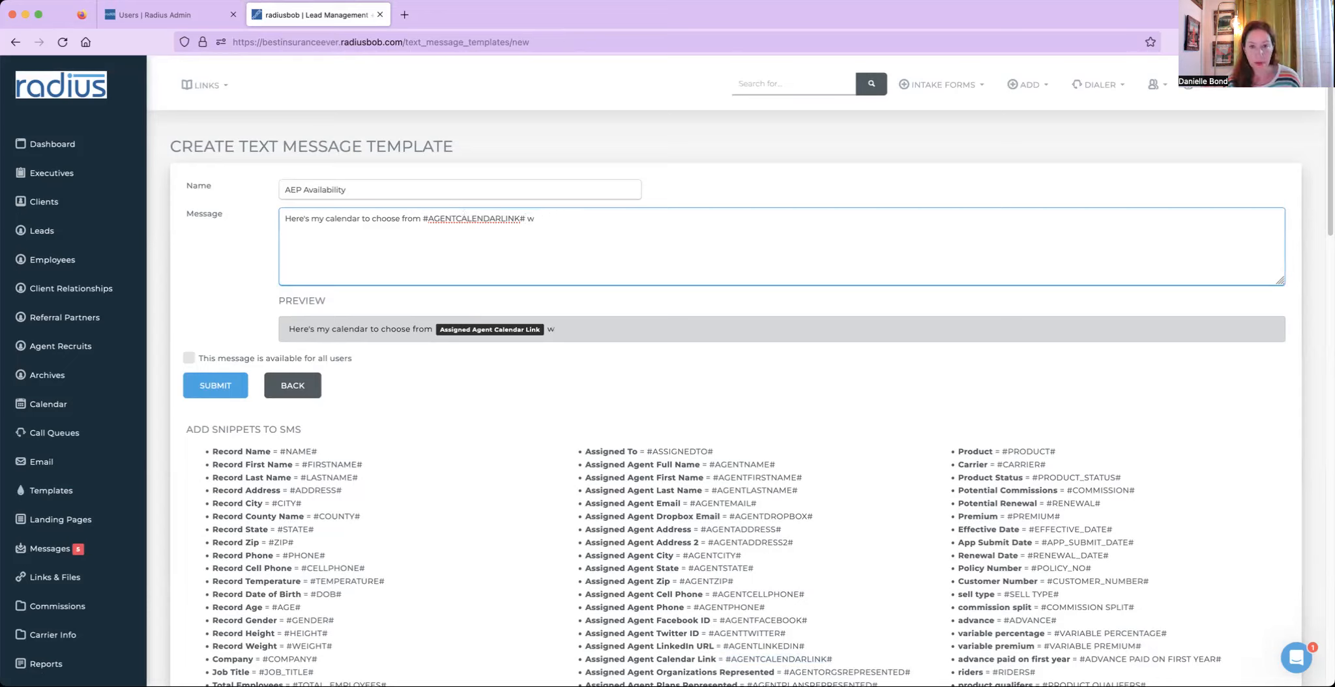
{"action": "type", "text": "ww.calen"}
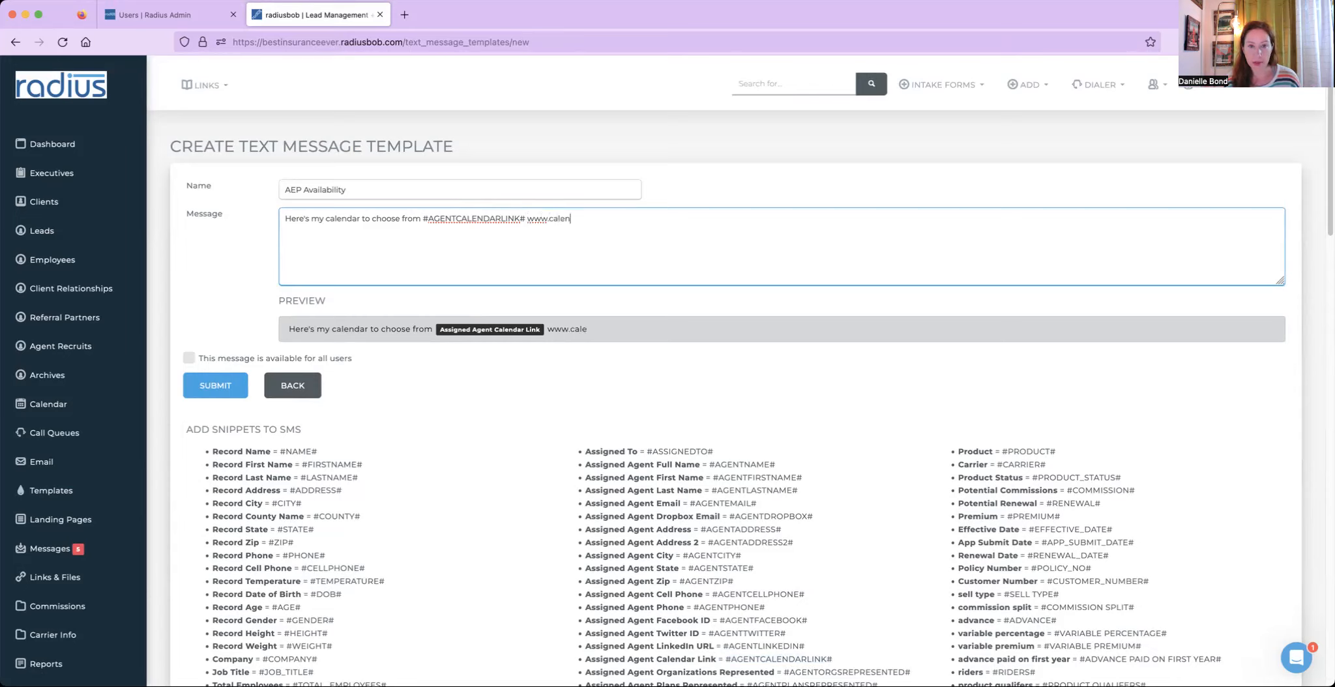
{"action": "type", "text": "dar.com/choose"}
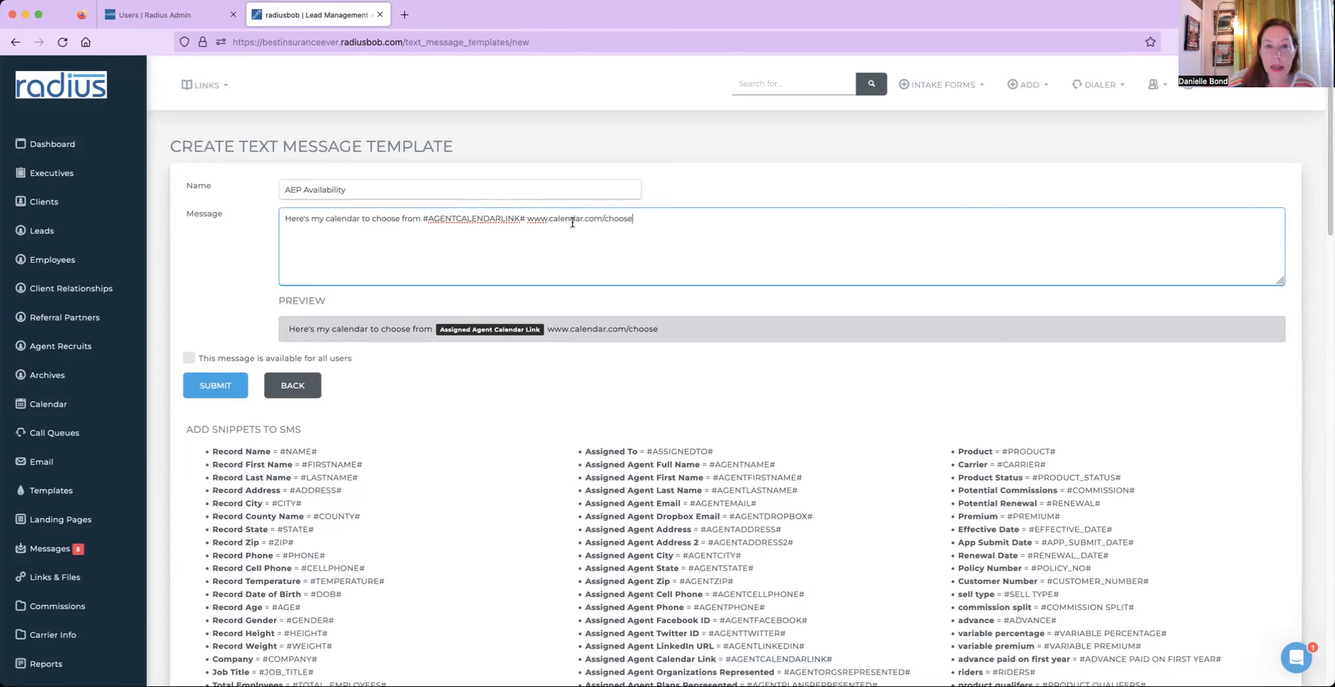
{"action": "left_click", "coordinate": [528, 219]}
{"action": "left_click_drag", "start_coordinate": [529, 219], "coordinate": [633, 219]}
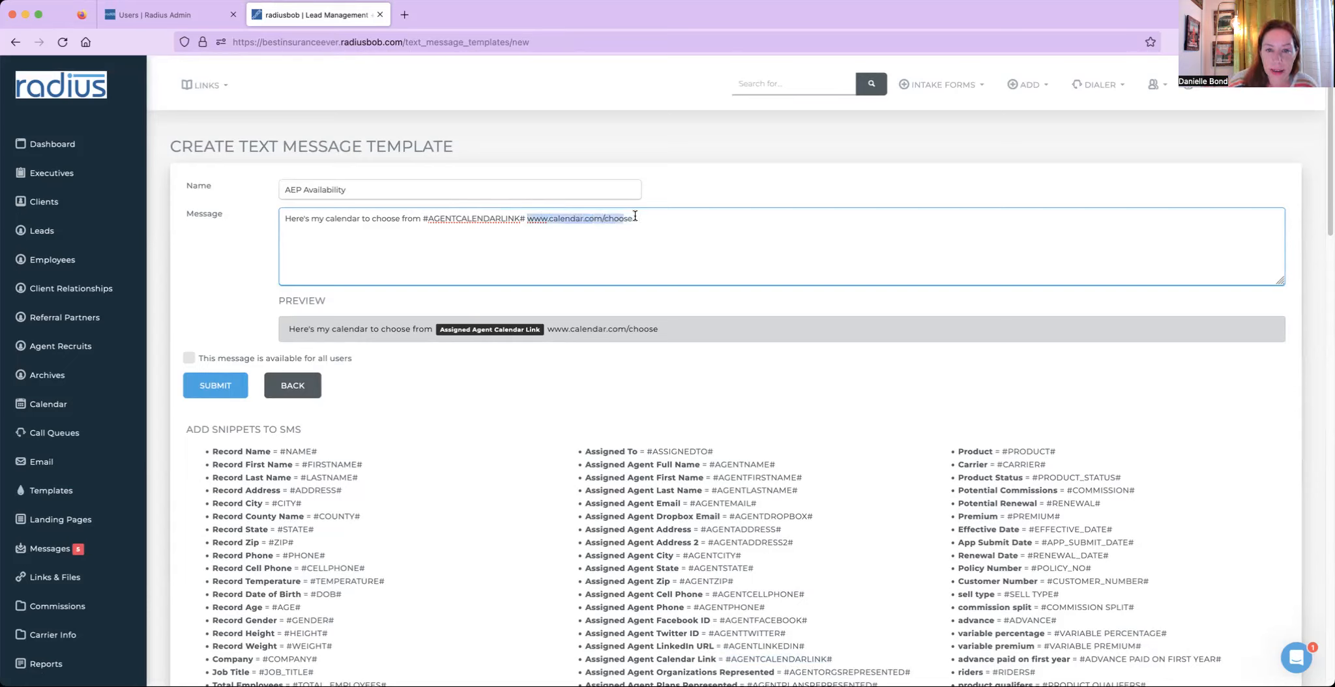
{"action": "key", "text": "BackSpace"}
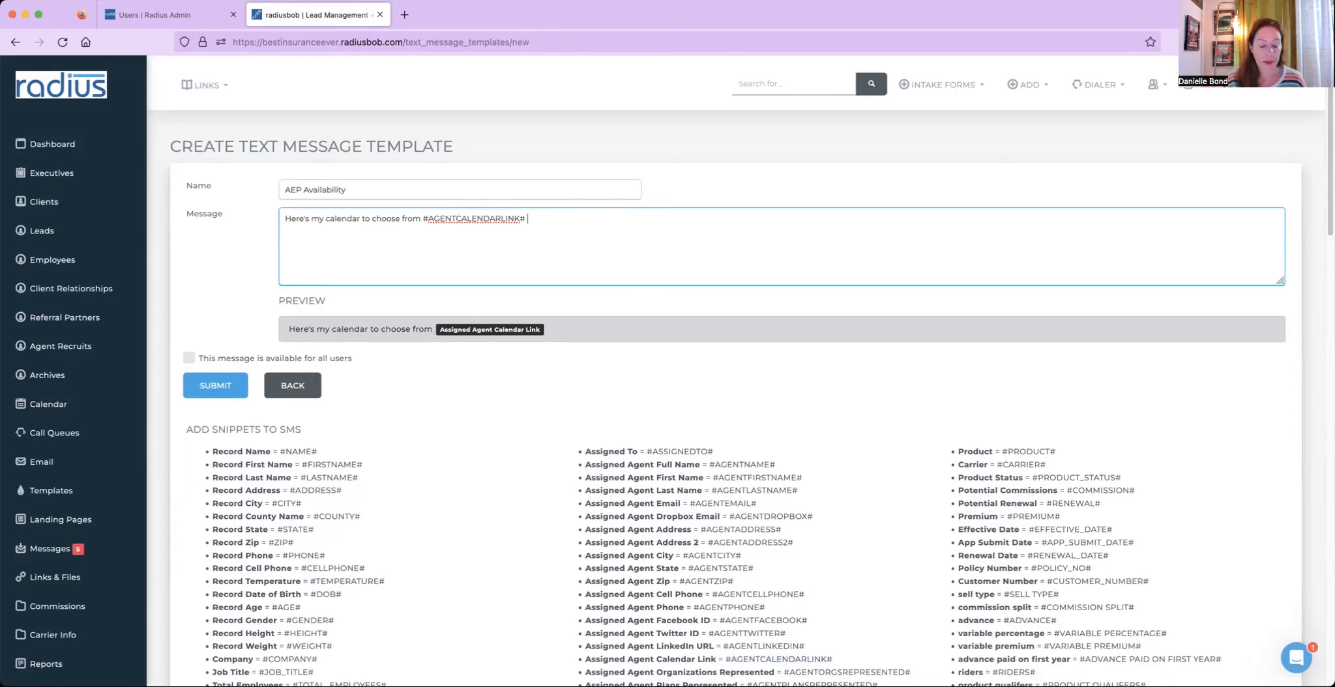
- Continue the message with 'I look forward to meeting with you!' and the #AGENTNAME# merge tag
{"action": "type", "text": "I loo"}
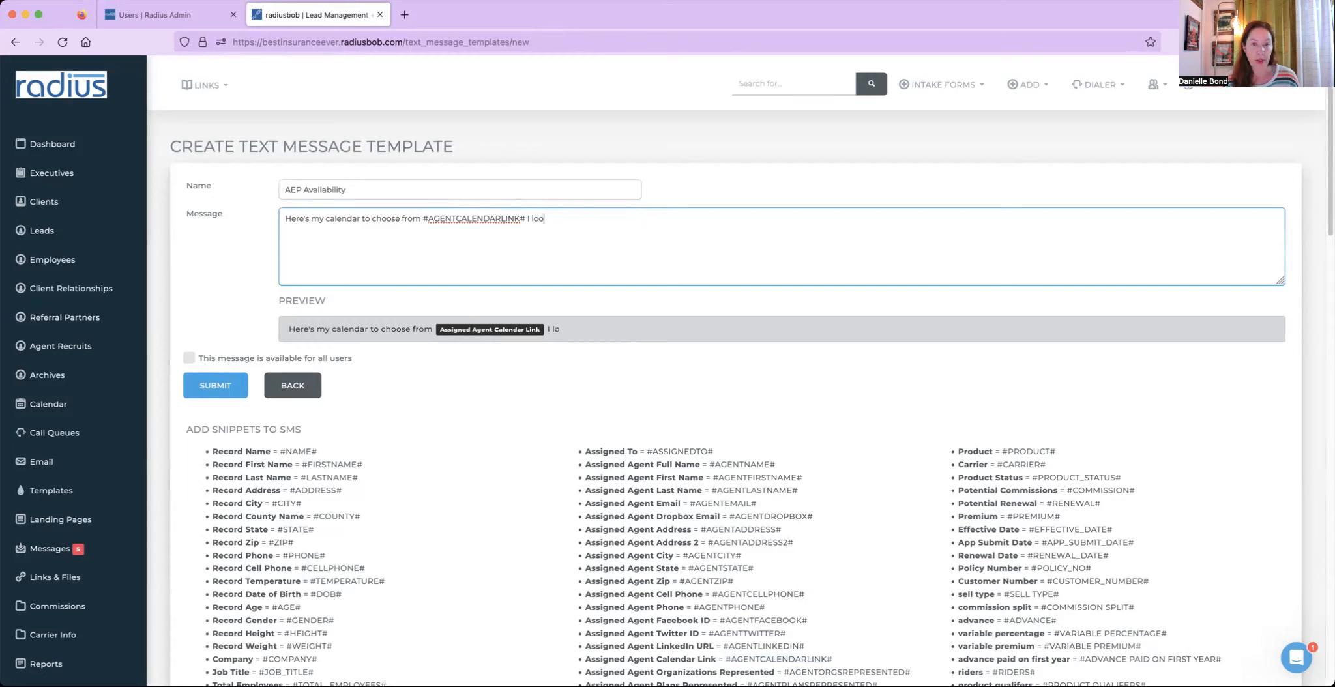
{"action": "type", "text": "k forward to meetin"}
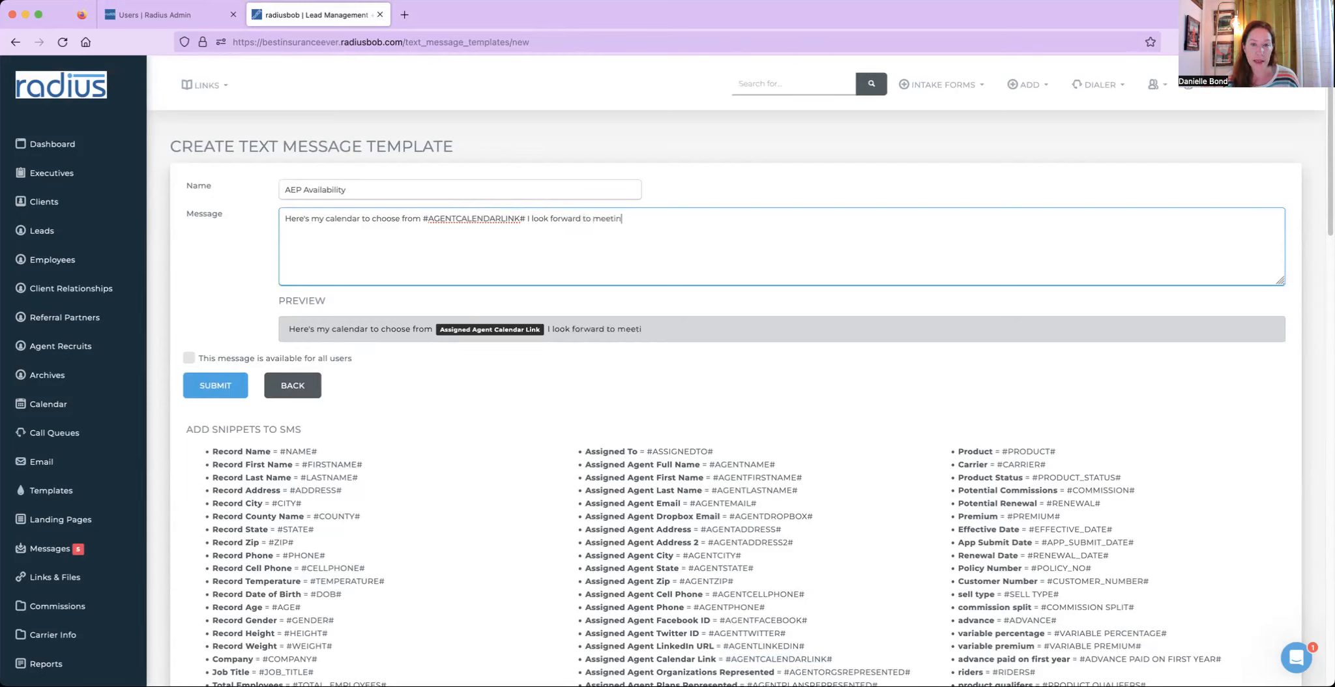
{"action": "type", "text": "g with you!"}
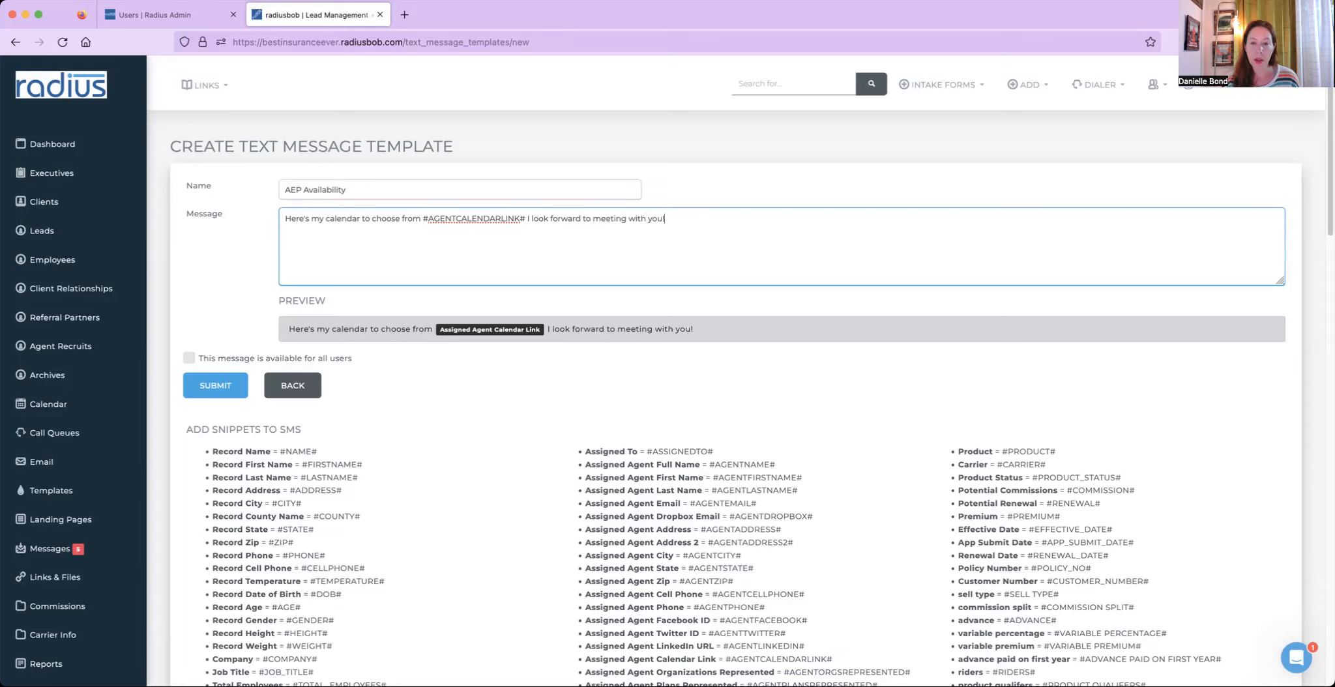
{"action": "left_click_drag", "start_coordinate": [788, 462], "coordinate": [705, 463]}
{"action": "key", "text": "cmd+c"}
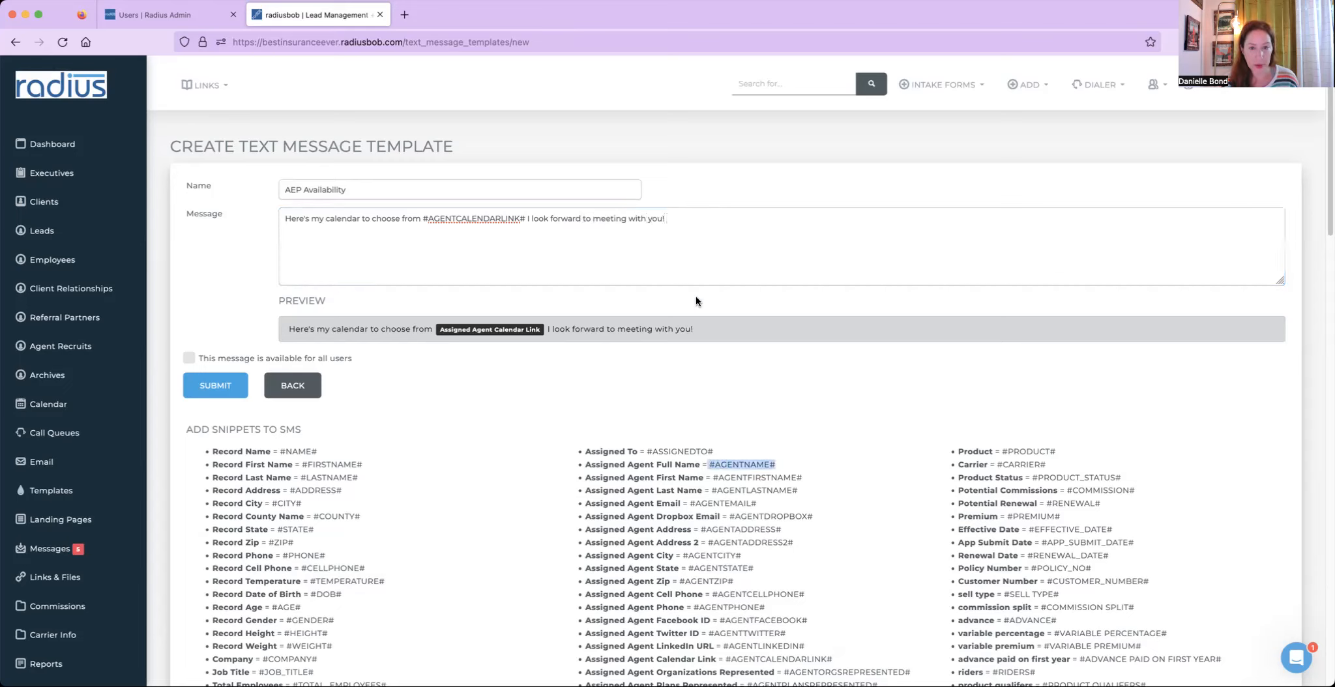
{"action": "left_click", "coordinate": [695, 222]}
{"action": "key", "text": "cmd+v"}
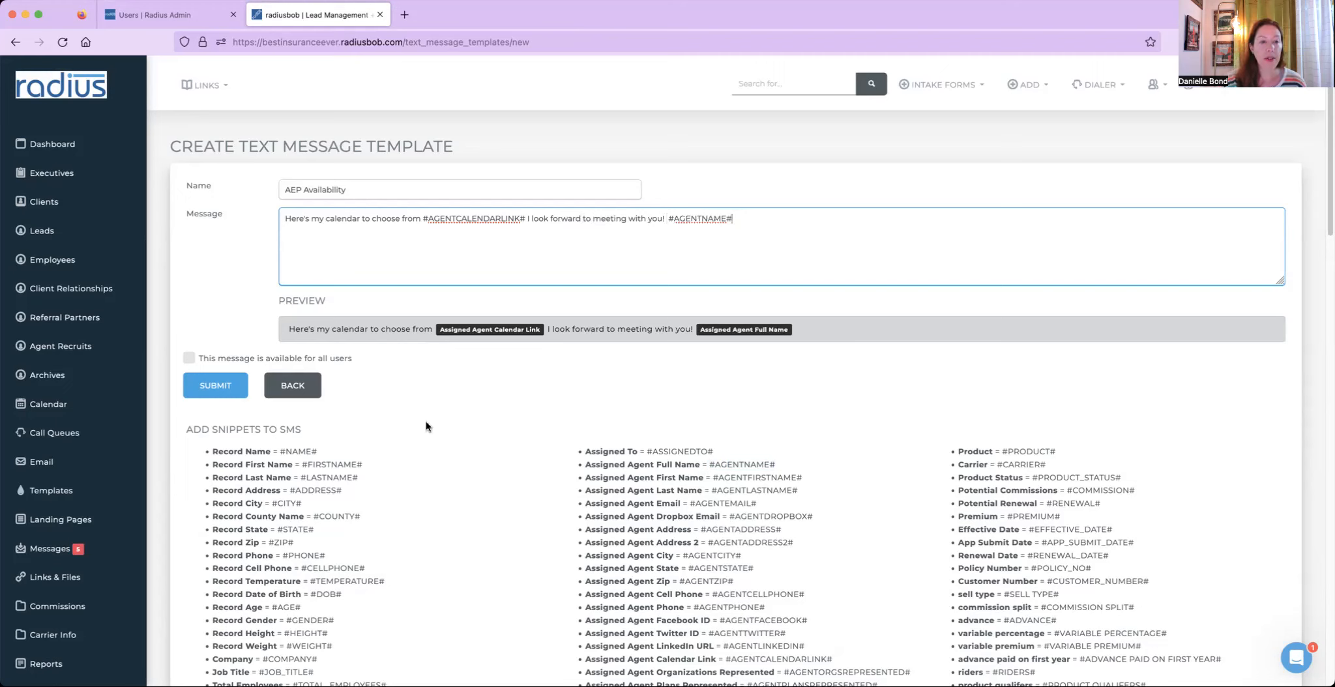
- Examine the record, assigned agent and policy snippet lists and the message preview
{"action": "left_click", "coordinate": [214, 453]}
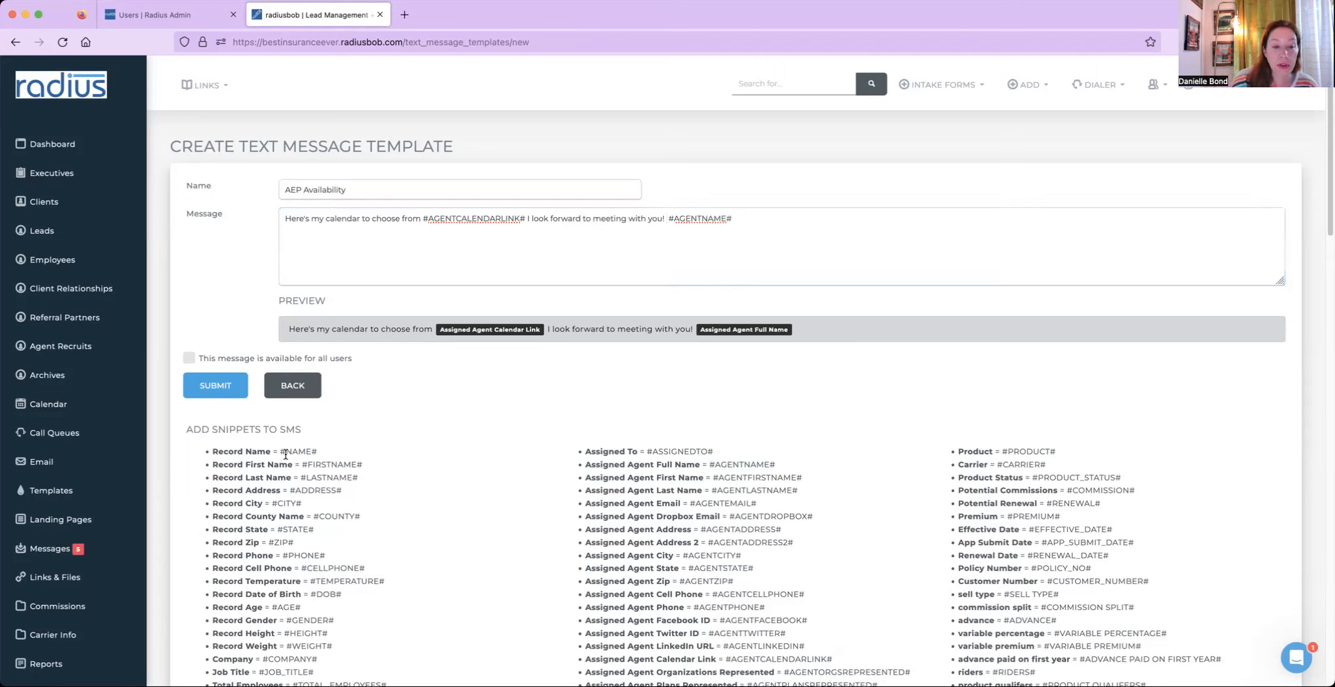
{"action": "left_click_drag", "start_coordinate": [286, 451], "coordinate": [338, 564]}
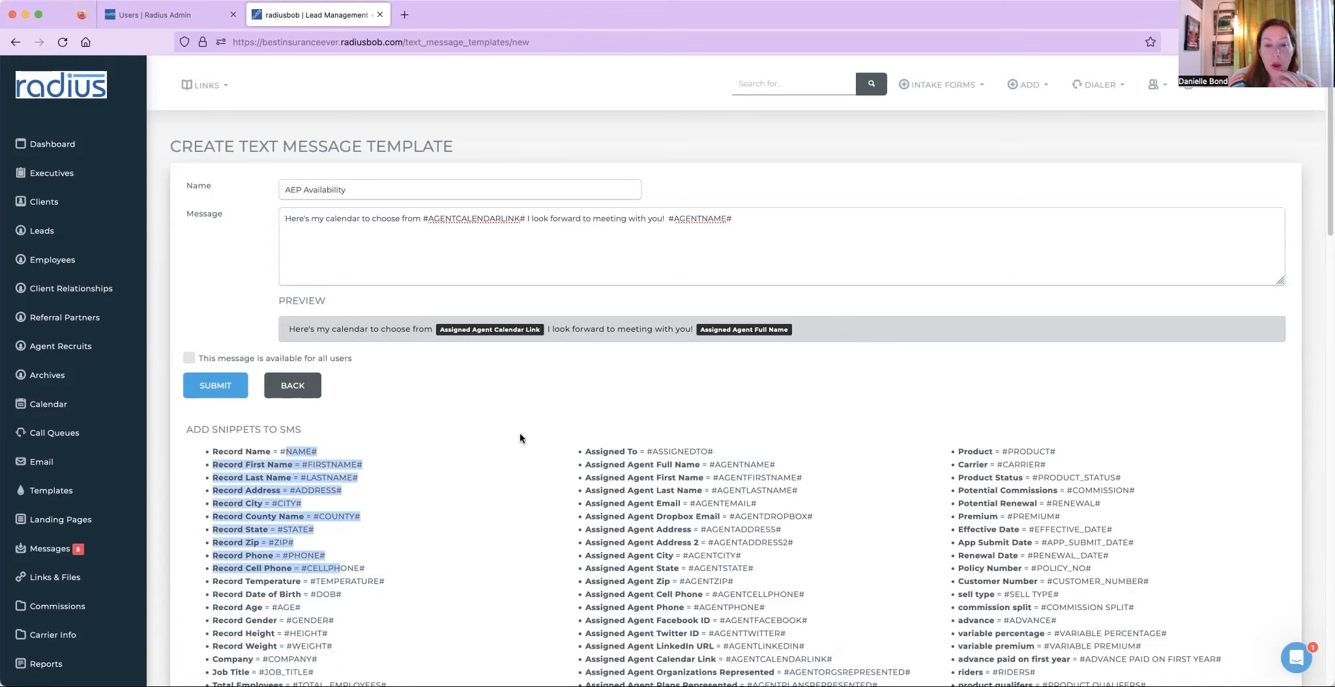
{"action": "left_click_drag", "start_coordinate": [590, 448], "coordinate": [694, 631]}
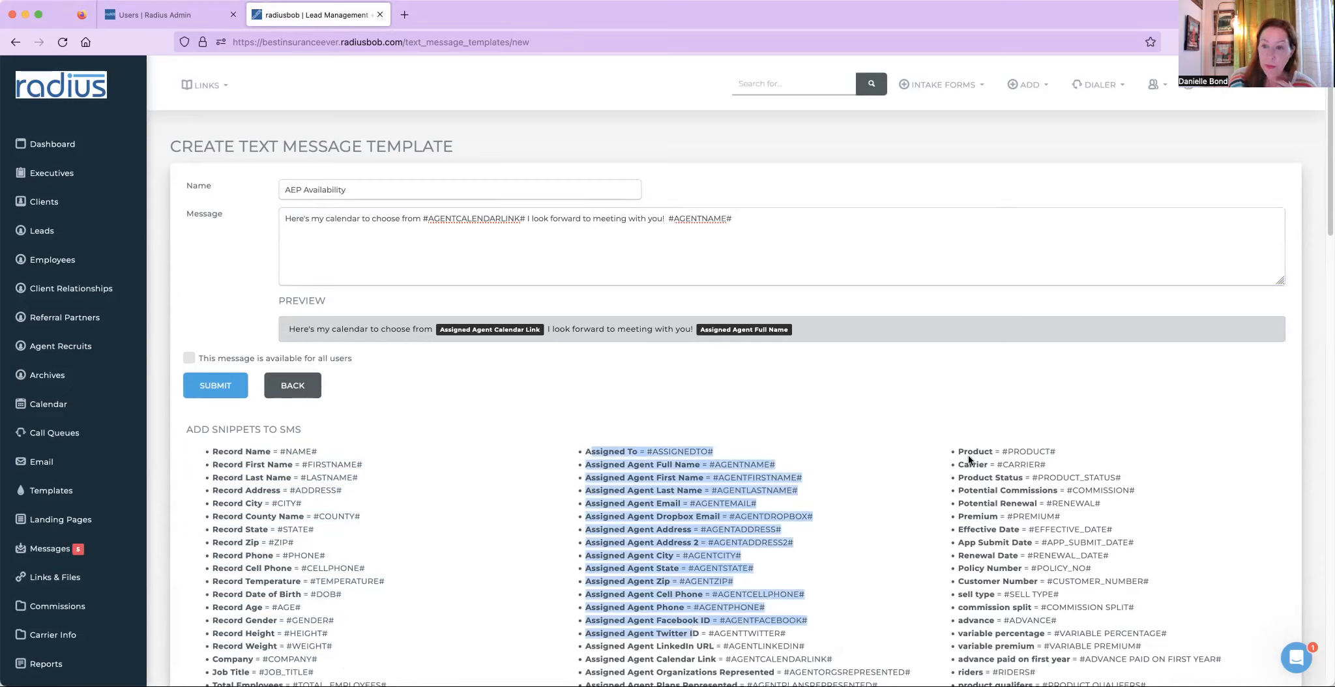
{"action": "left_click", "coordinate": [1002, 452]}
{"action": "left_click_drag", "start_coordinate": [963, 452], "coordinate": [998, 585]}
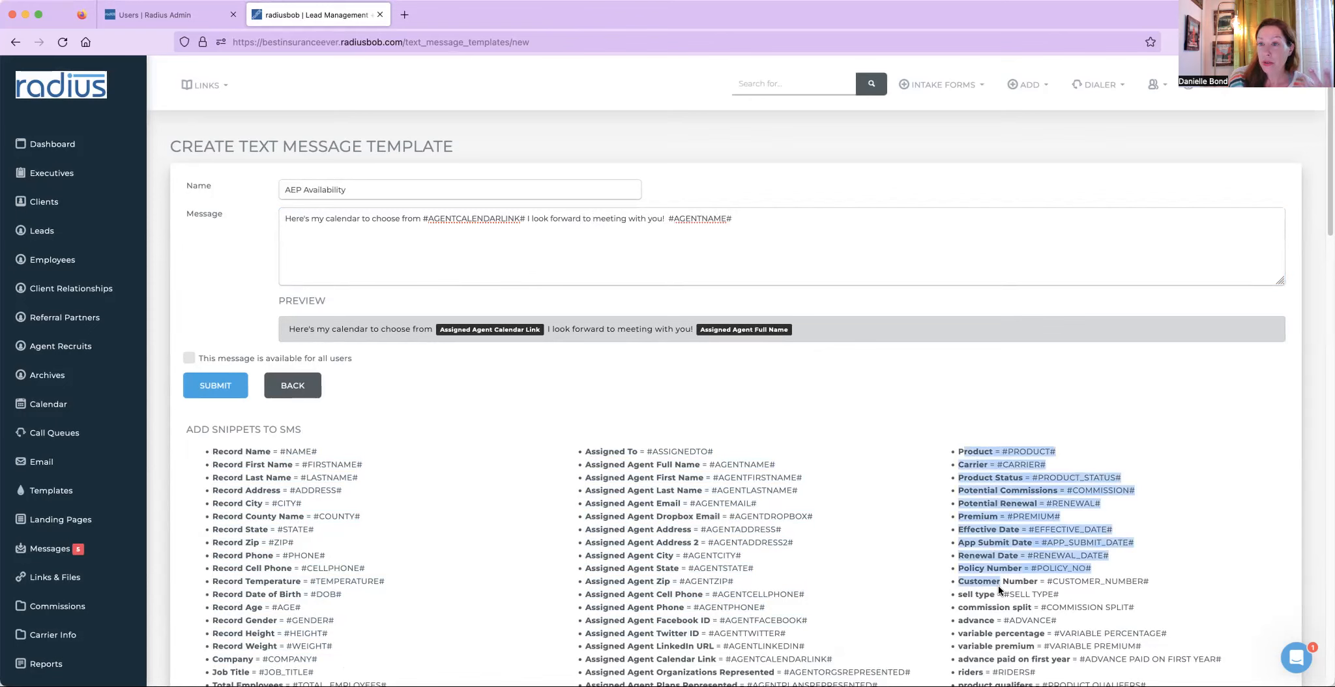
{"action": "left_click_drag", "start_coordinate": [998, 586], "coordinate": [1000, 589]}
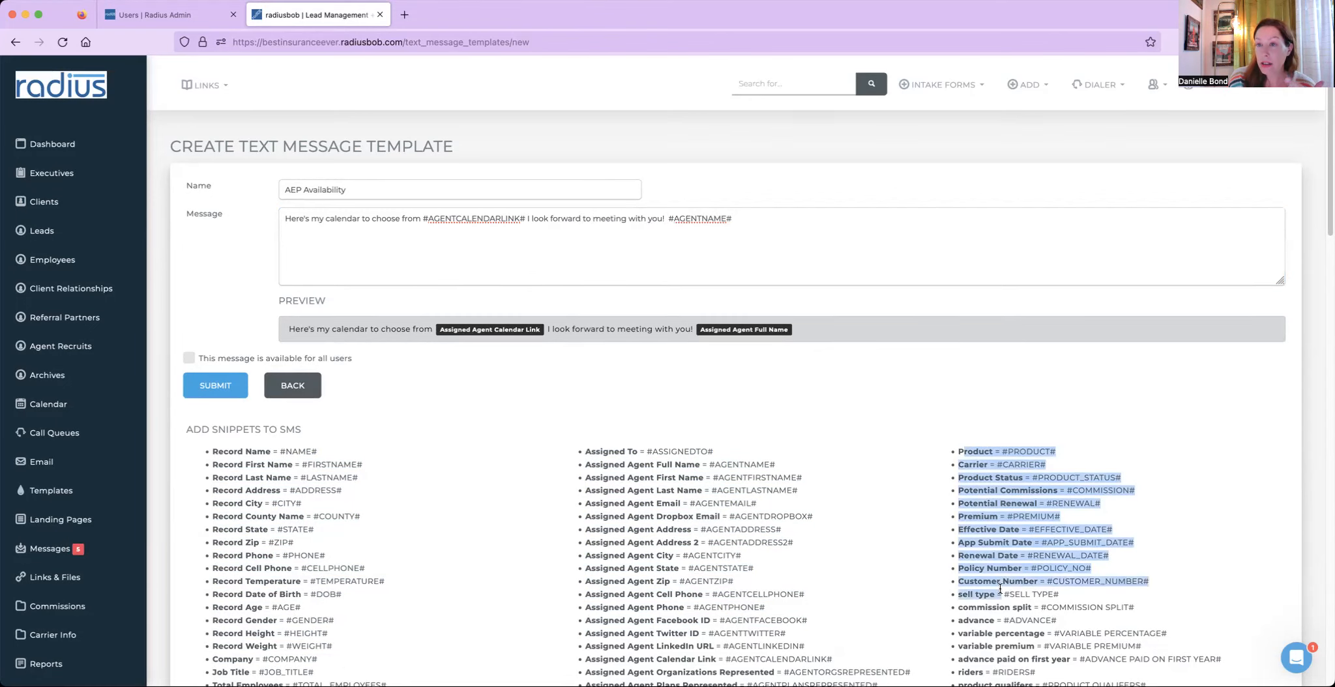
{"action": "left_click", "coordinate": [291, 328]}
{"action": "left_click_drag", "start_coordinate": [291, 328], "coordinate": [867, 335]}
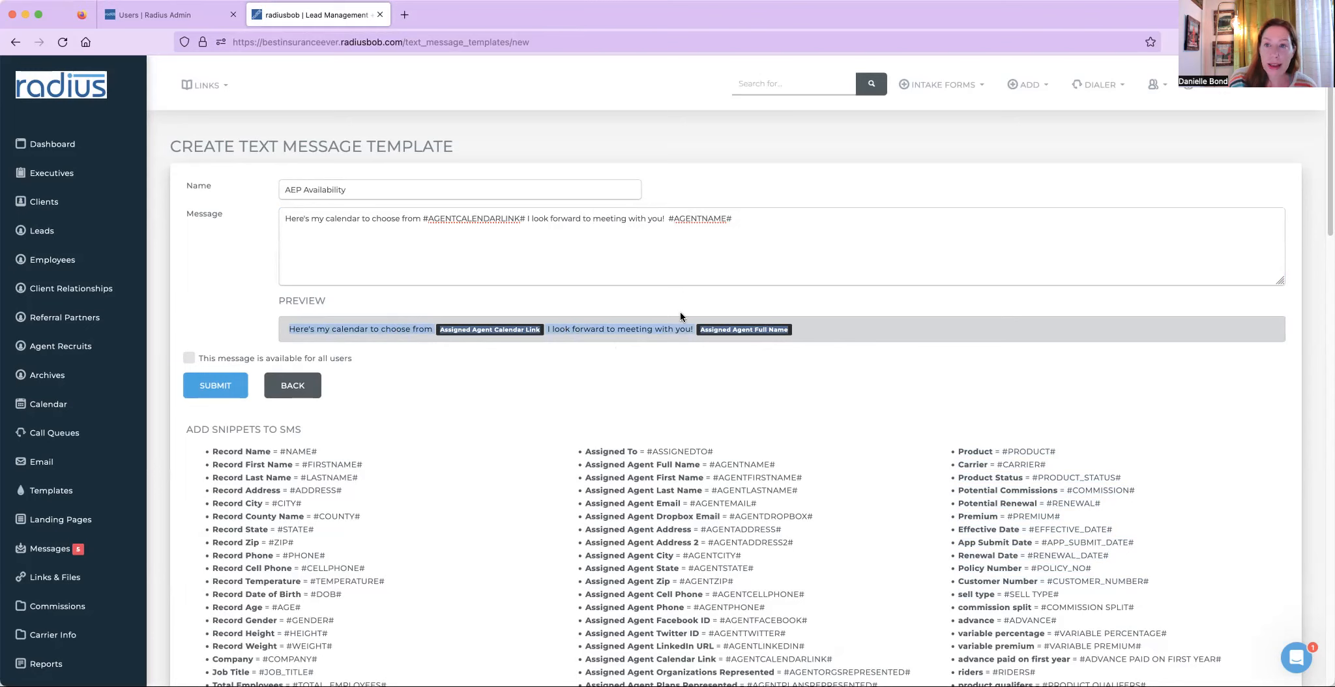
- Submit the AEP Availability template without making it available for all users
{"action": "left_click", "coordinate": [255, 363]}
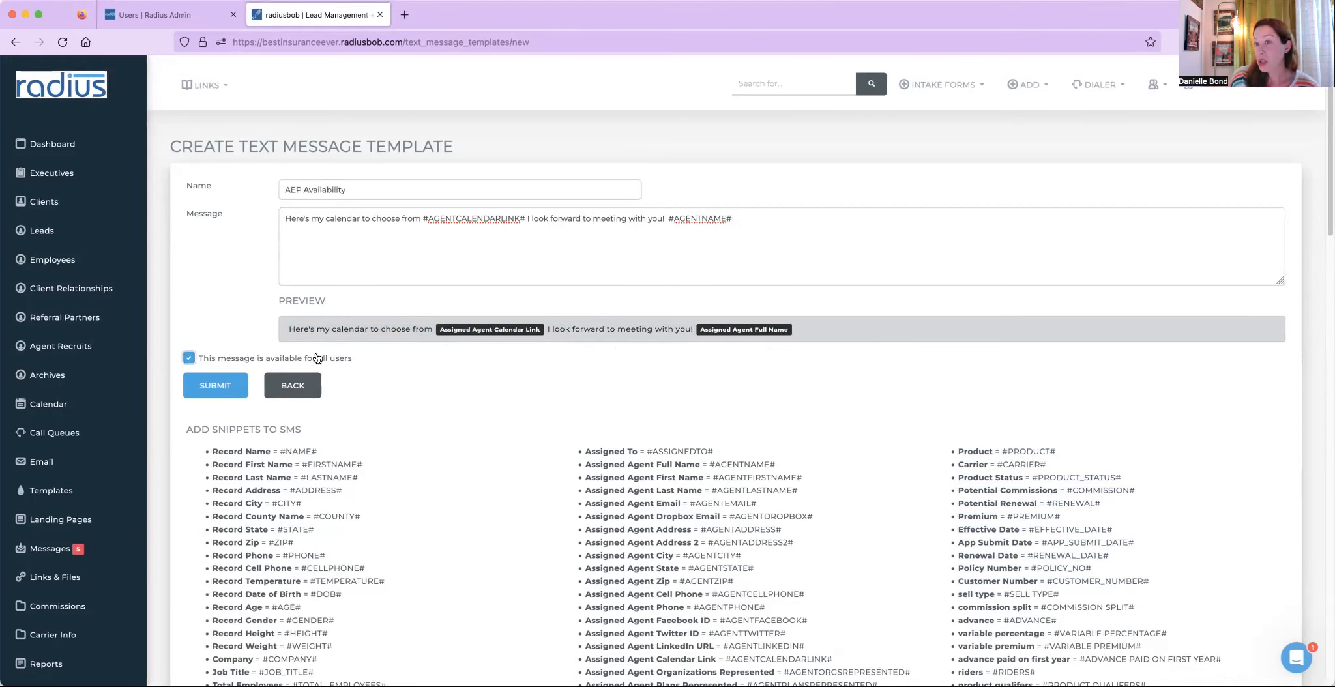
{"action": "left_click", "coordinate": [255, 358]}
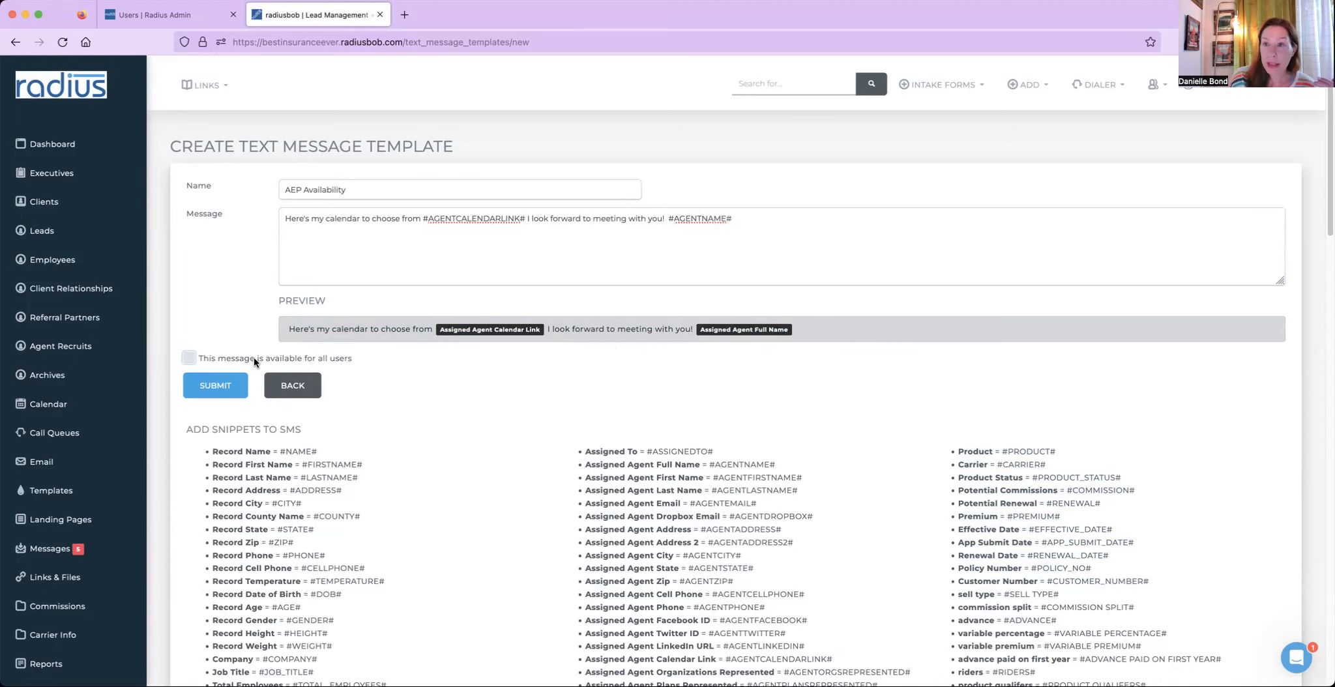
{"action": "left_click", "coordinate": [220, 365]}
{"action": "left_click", "coordinate": [220, 389]}
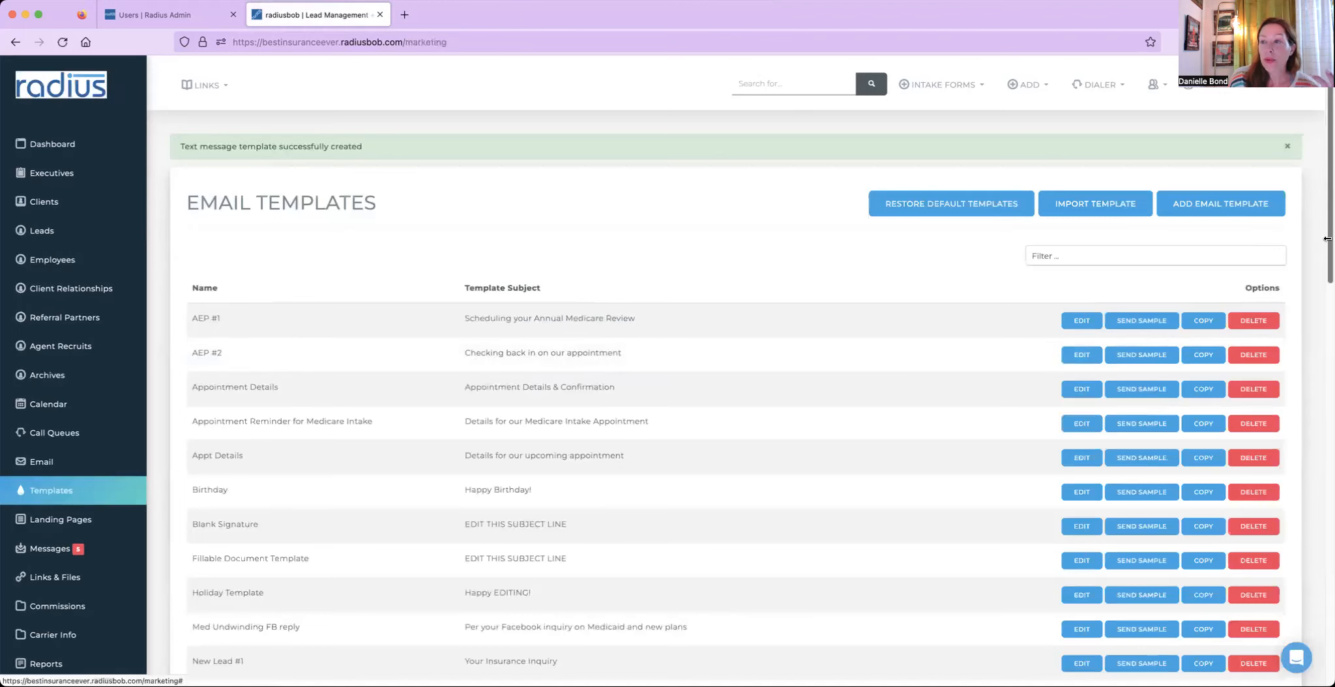
- Start another text message template and name it Rolling over AEP
{"action": "left_click_drag", "start_coordinate": [1329, 288], "coordinate": [1306, 615]}
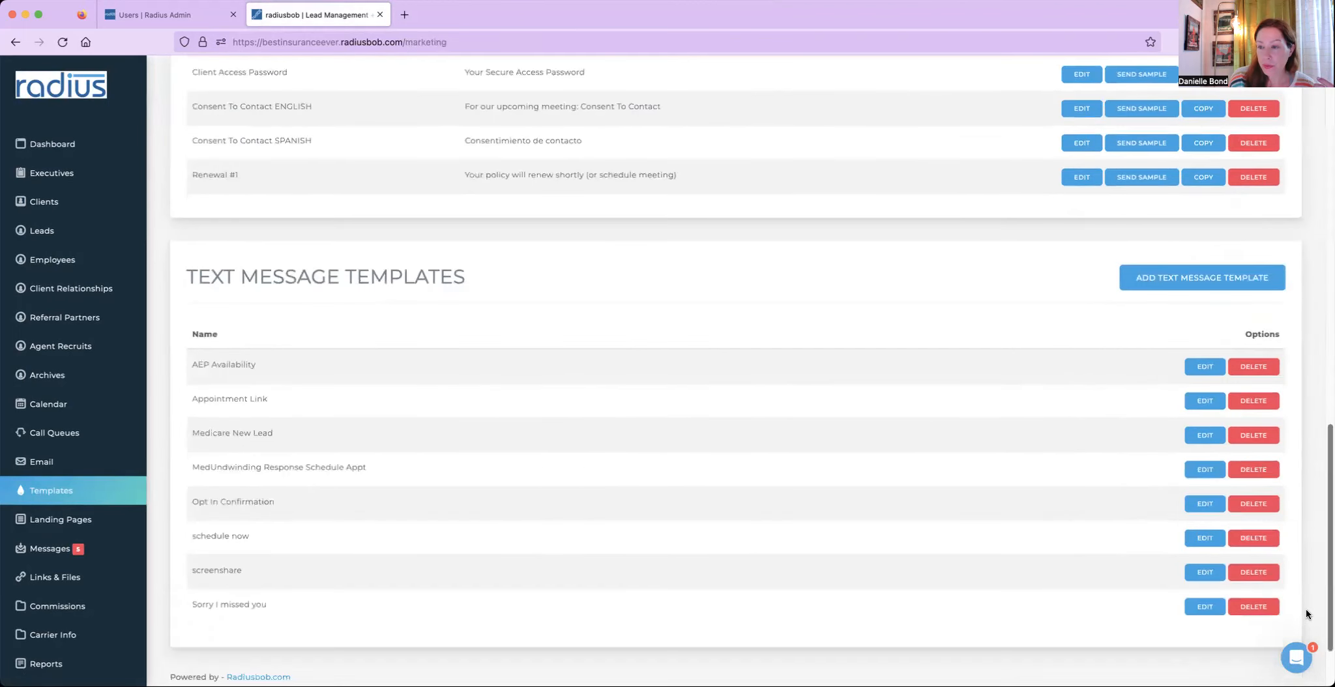
{"action": "left_click", "coordinate": [1165, 276]}
{"action": "left_click", "coordinate": [534, 194]}
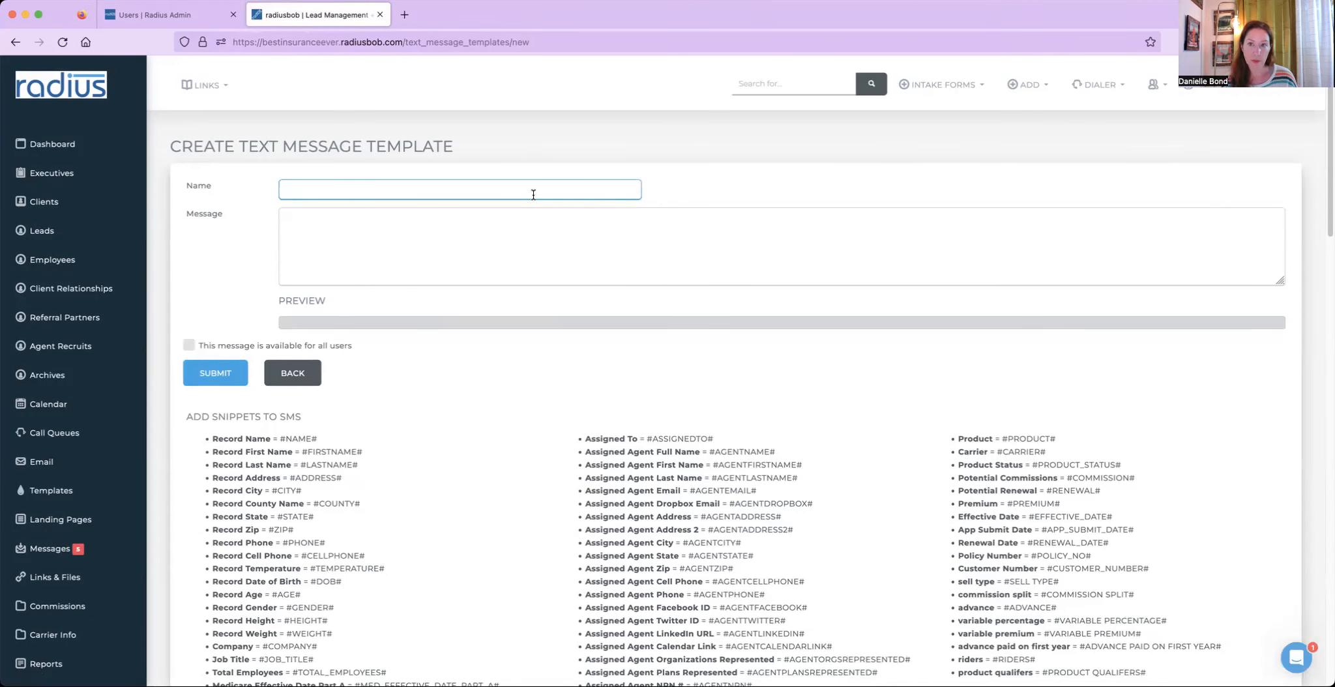
{"action": "type", "text": "Rolling over AEP"}
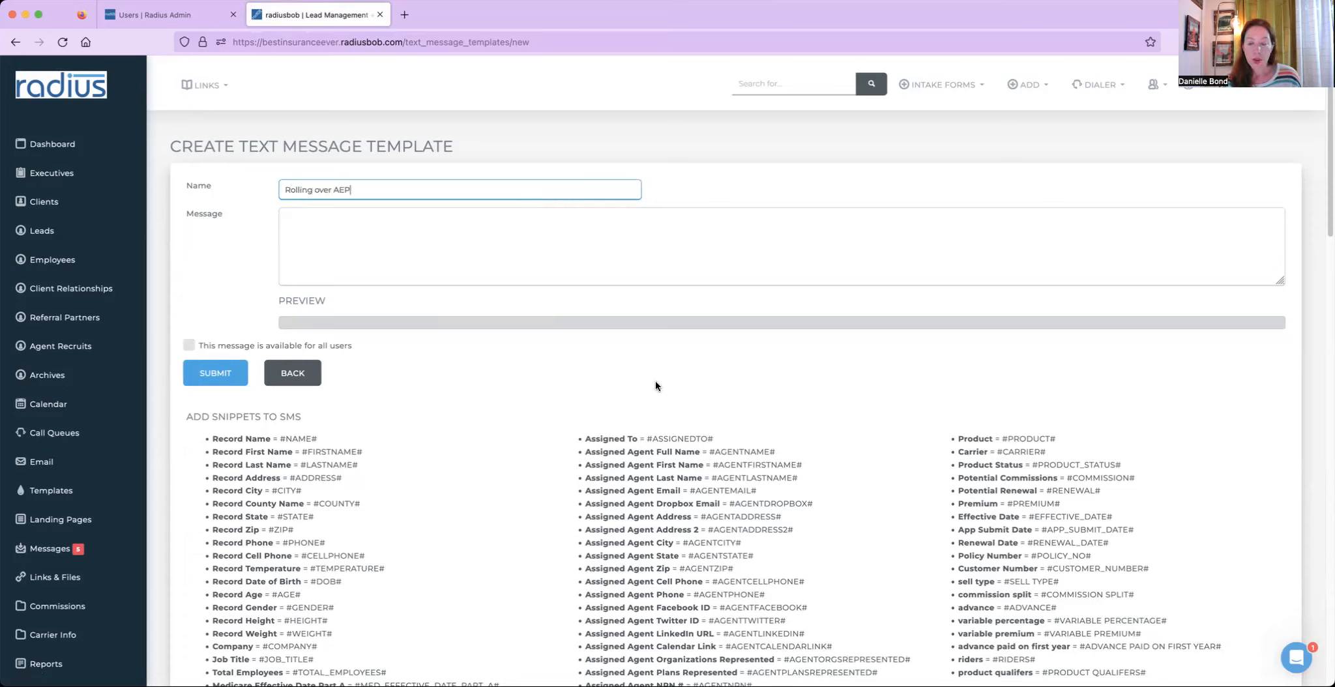
- Write the message 'Hi #FIRSTNAME#, I wanted to follow up with you in regard to your election for 2024. Do you want to keep your'
{"action": "left_click_drag", "start_coordinate": [376, 453], "coordinate": [305, 450]}
{"action": "left_click", "coordinate": [358, 229]}
{"action": "type", "text": "Hi"}
{"action": "type", "text": "#FIRSTNAME#"}
{"action": "type", "text": ", I wanted to follow up with yo"}
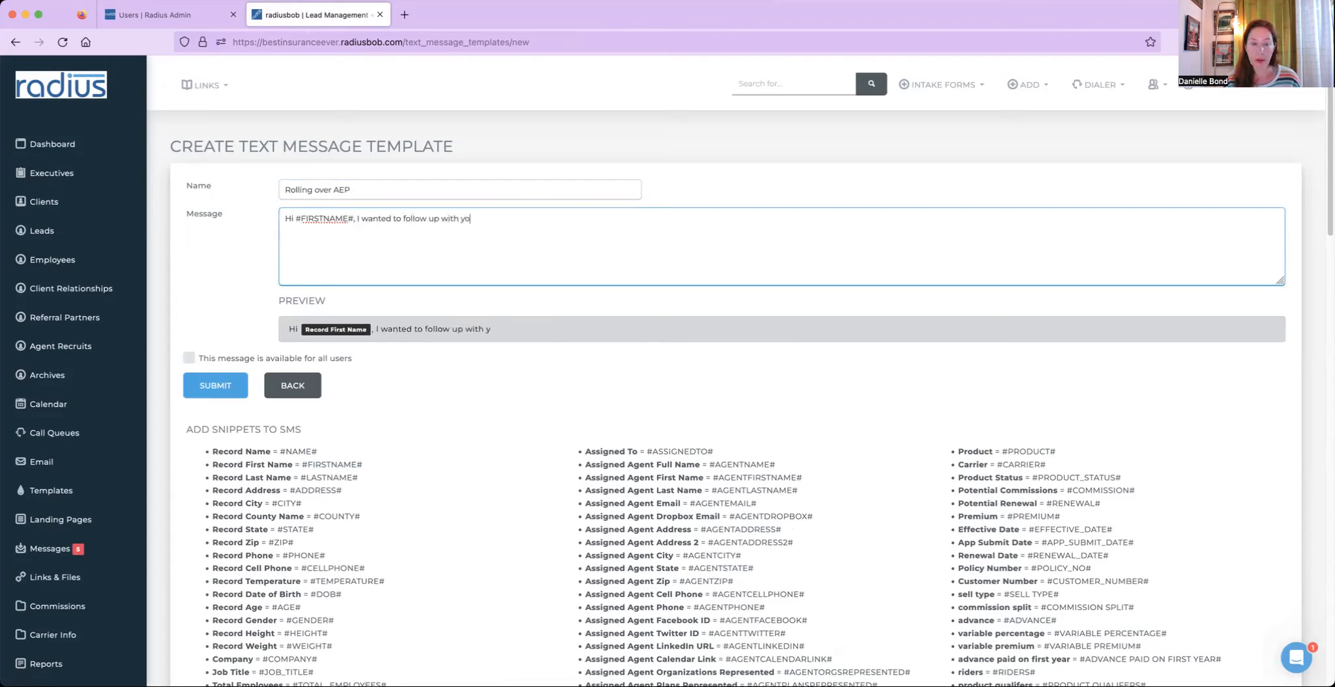
{"action": "type", "text": "u in regard to your"}
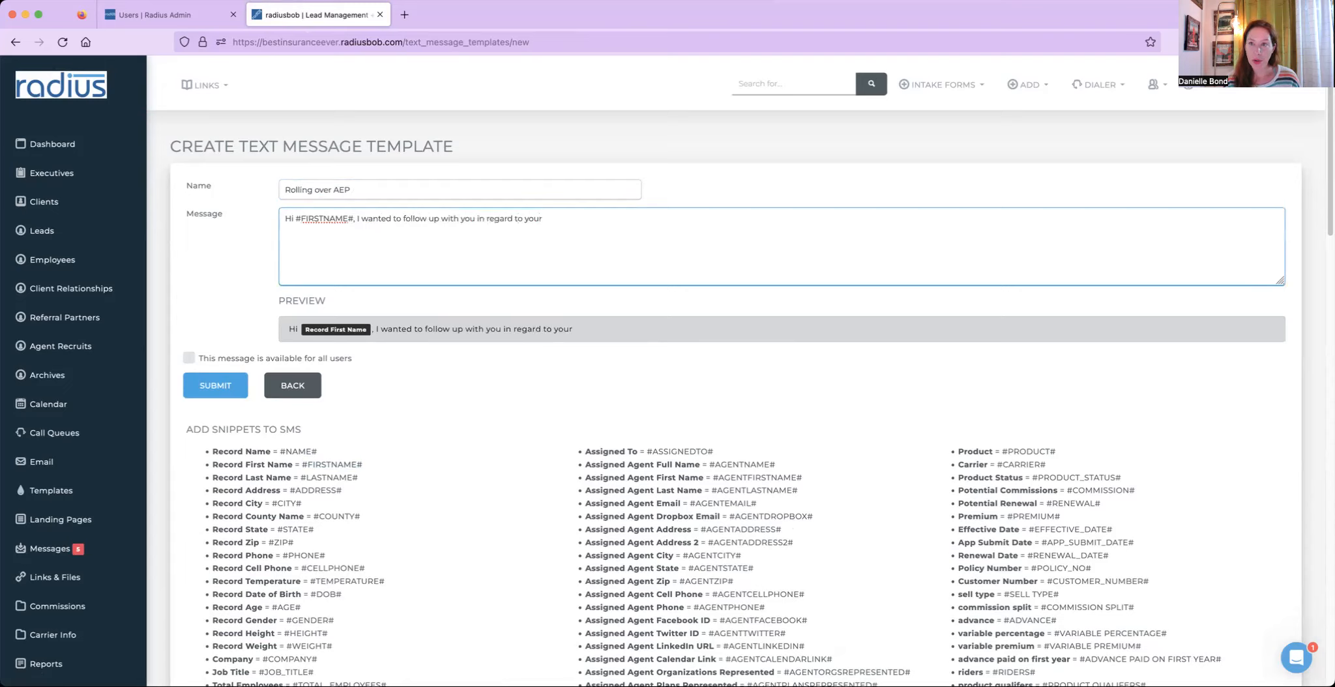
{"action": "type", "text": " election for 2"}
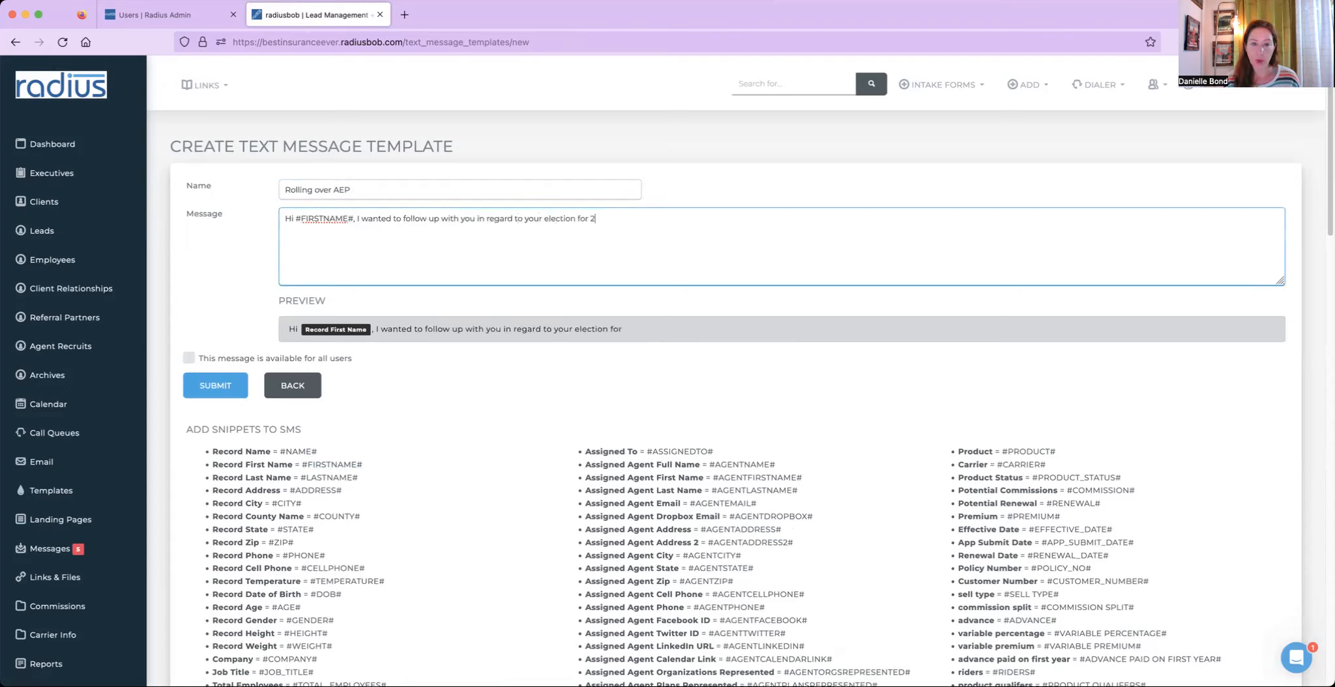
{"action": "type", "text": "024. Do you want to keep your"}
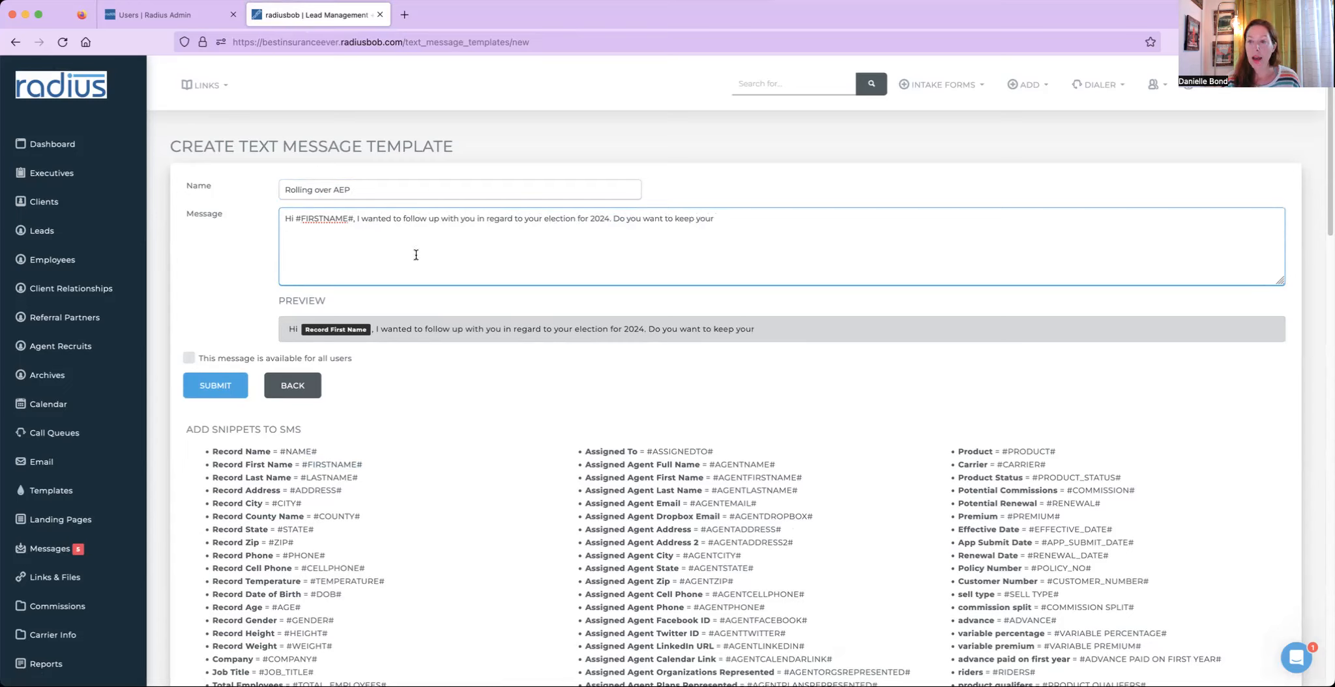
- Append the #CARRIER# and #PRODUCT# merge tags copied from the snippet list to the message
{"action": "left_click_drag", "start_coordinate": [1058, 464], "coordinate": [995, 465]}
{"action": "key", "text": "ctrl+c"}
{"action": "left_click", "coordinate": [884, 220]}
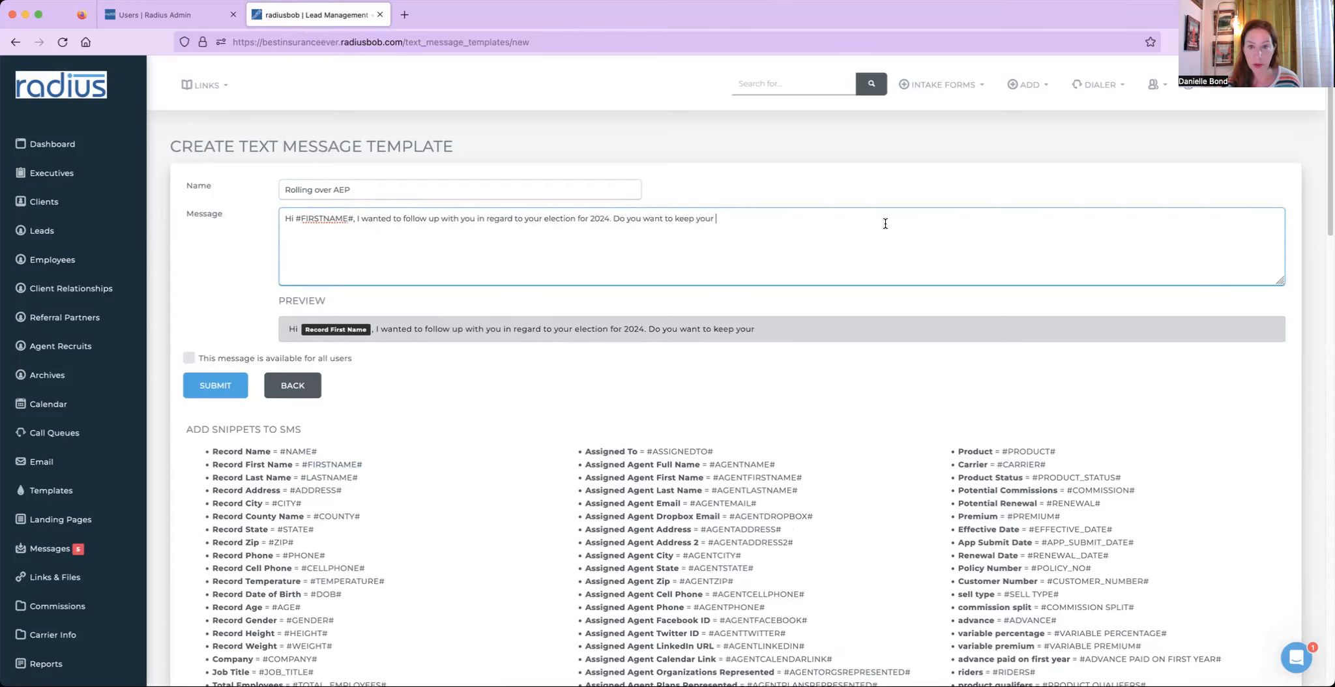
{"action": "key", "text": "ctrl+v"}
{"action": "left_click_drag", "start_coordinate": [1058, 451], "coordinate": [1004, 451]}
{"action": "key", "text": "ctrl+c"}
{"action": "left_click", "coordinate": [866, 218]}
{"action": "key", "text": "ctrl+v"}
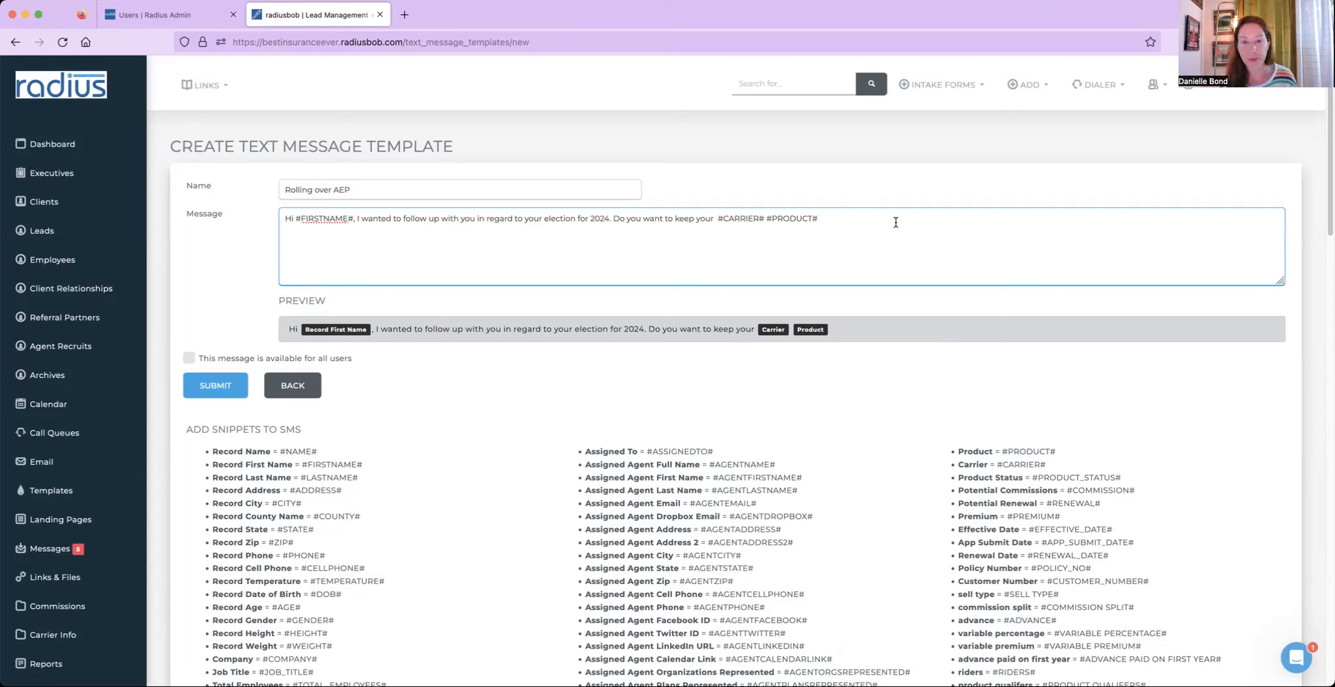
- Continue the message with 'or would you like to discuss options? if so, here's my calendar to choose from or text me back with the best time for you.'
{"action": "type", "text": "o"}
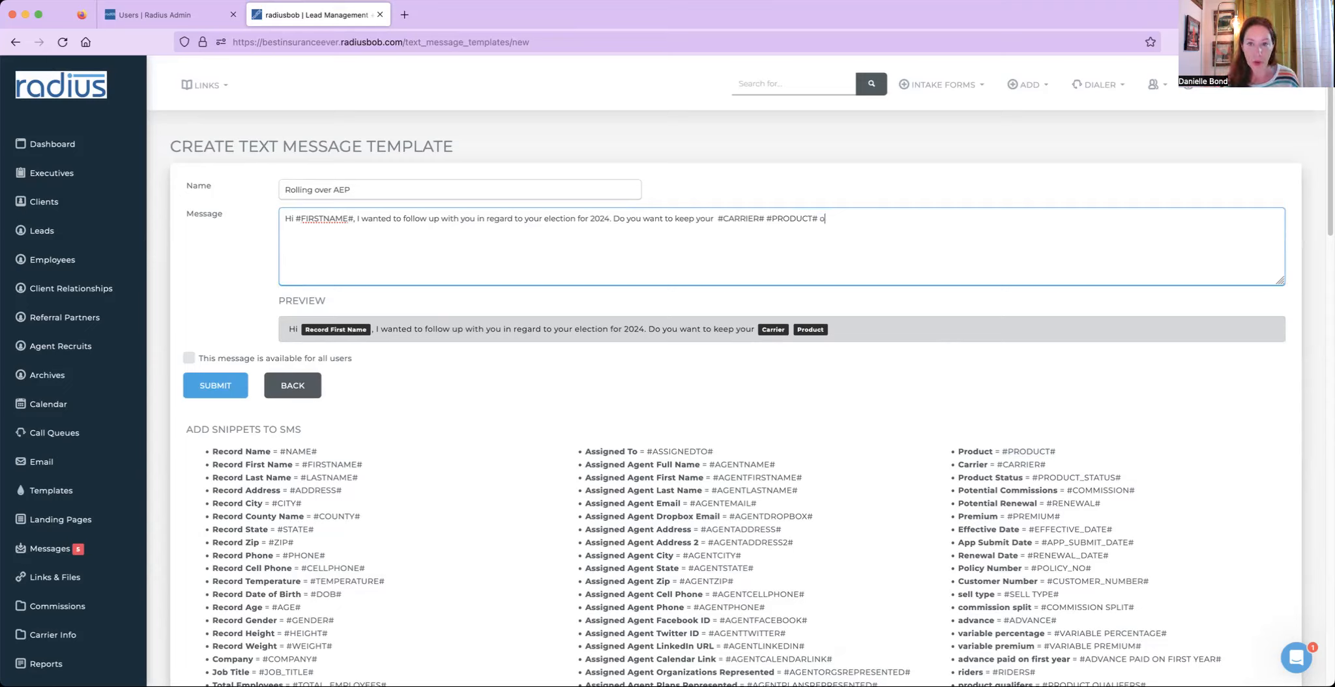
{"action": "type", "text": "r would you like to discuss"}
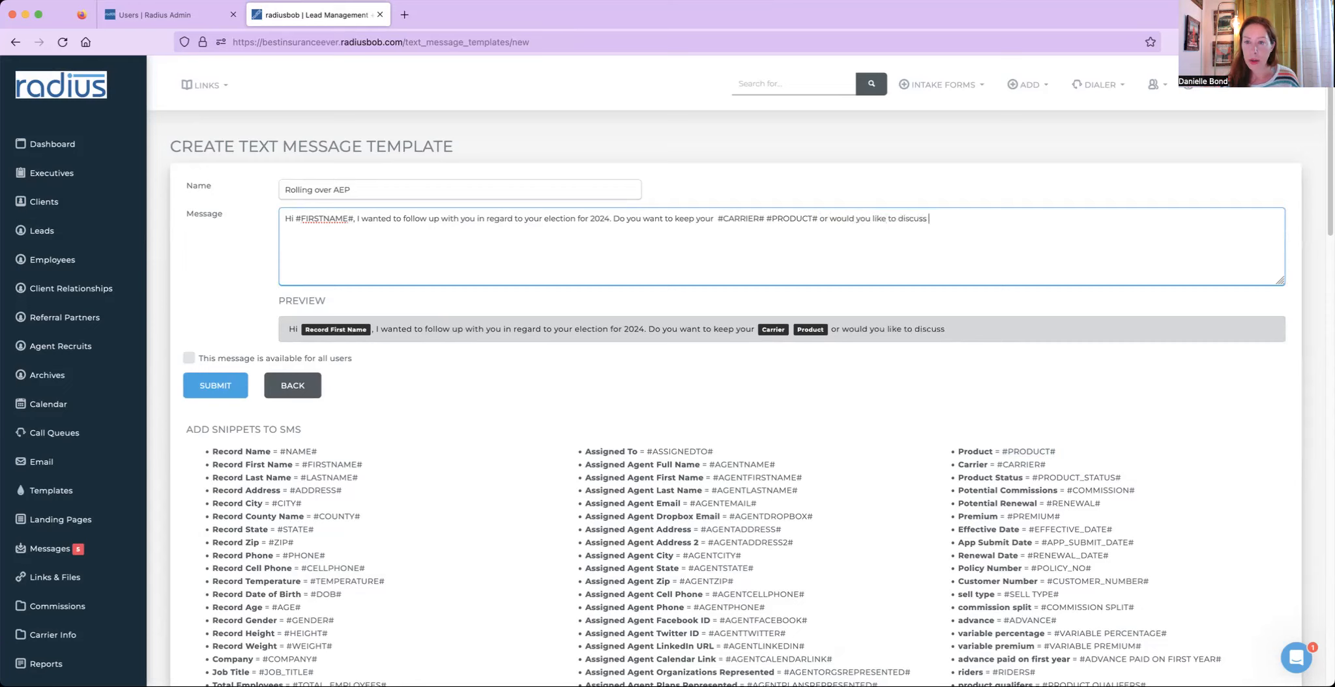
{"action": "type", "text": " options? if so, here's my calendar to choose from or text me back with the best"}
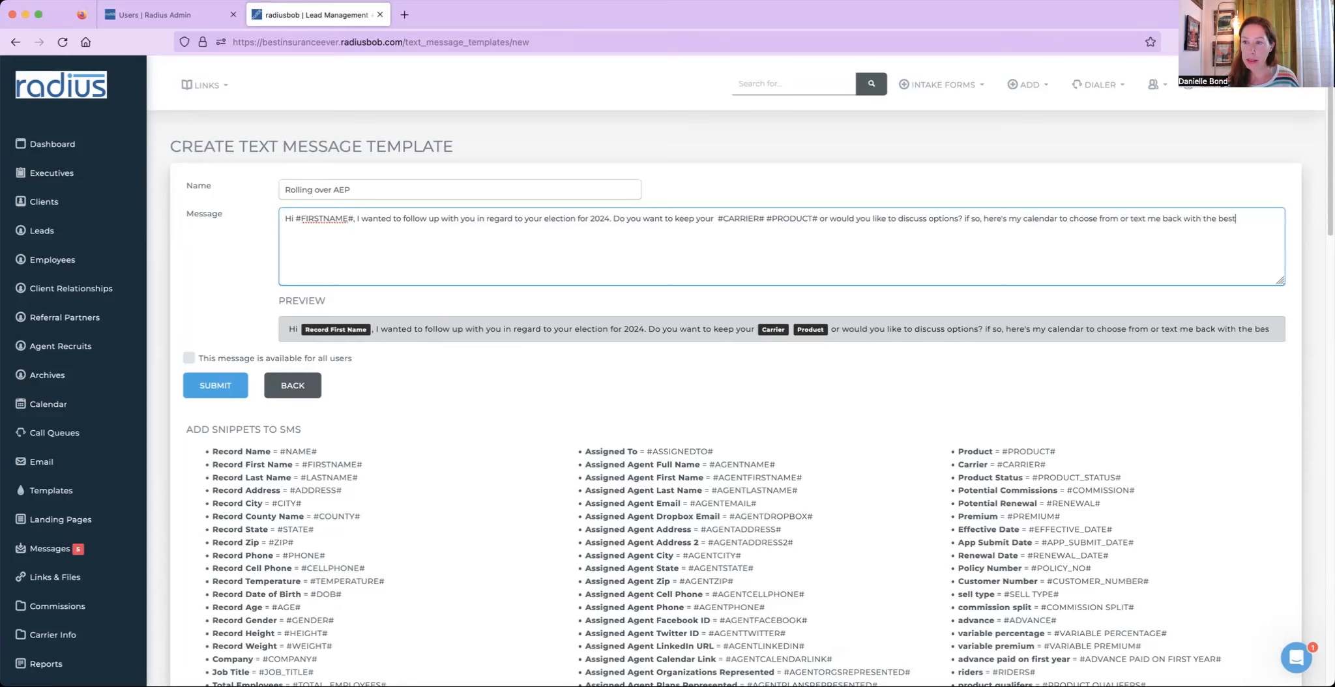
{"action": "type", "text": " time for you."}
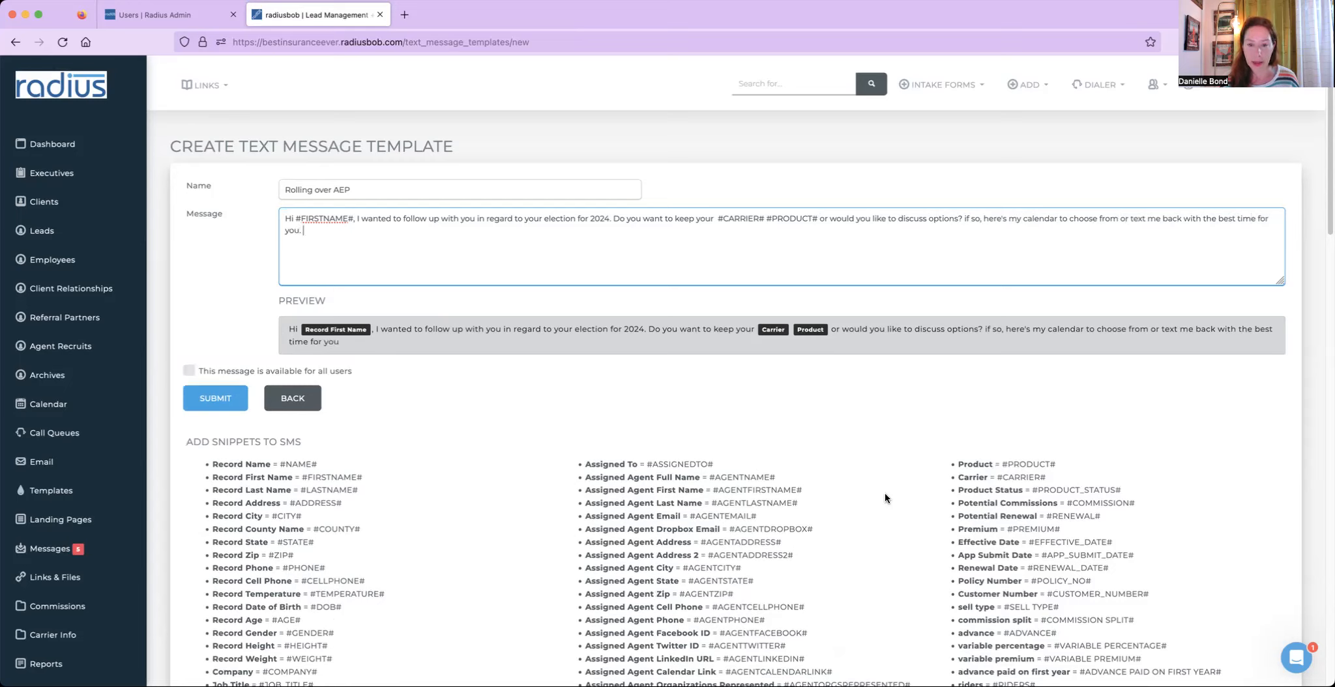
- Copy the #AGENTCALENDARLINK# merge tag from the snippet list and paste it at the end of the message
{"action": "left_click_drag", "start_coordinate": [835, 672], "coordinate": [725, 672]}
{"action": "key", "text": "super+c"}
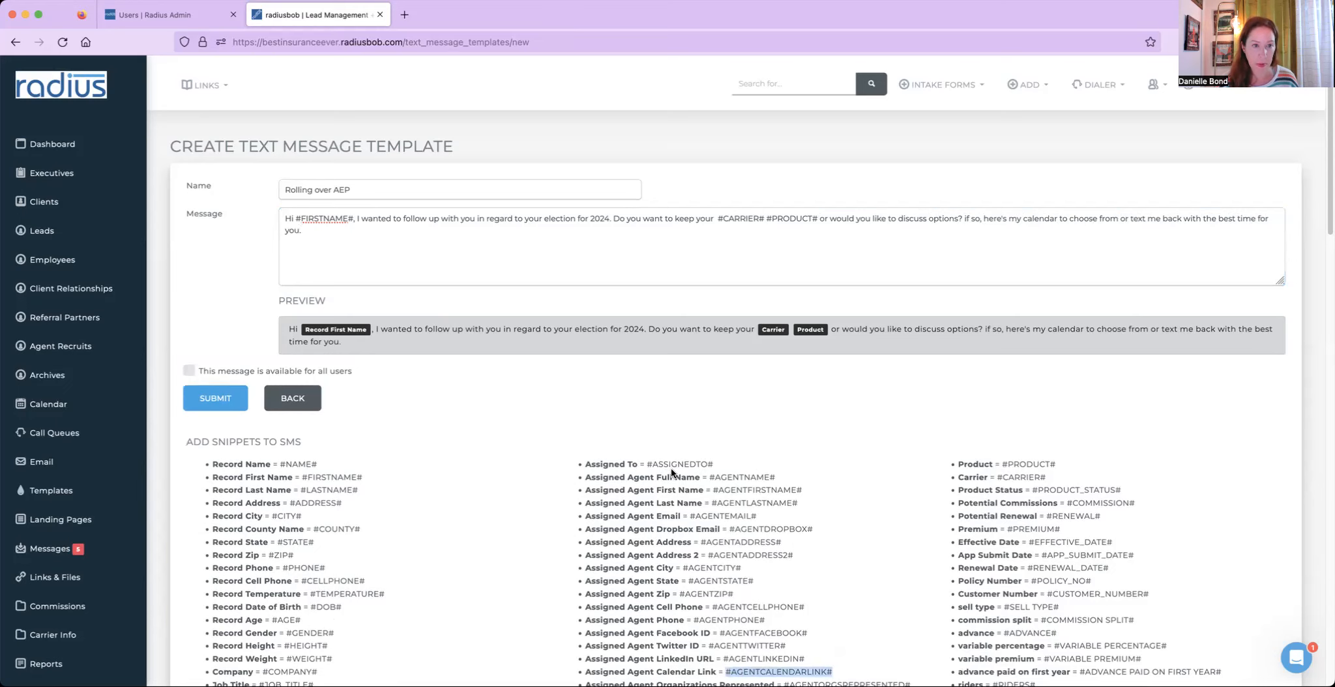
{"action": "left_click", "coordinate": [505, 246]}
{"action": "key", "text": "super+v"}
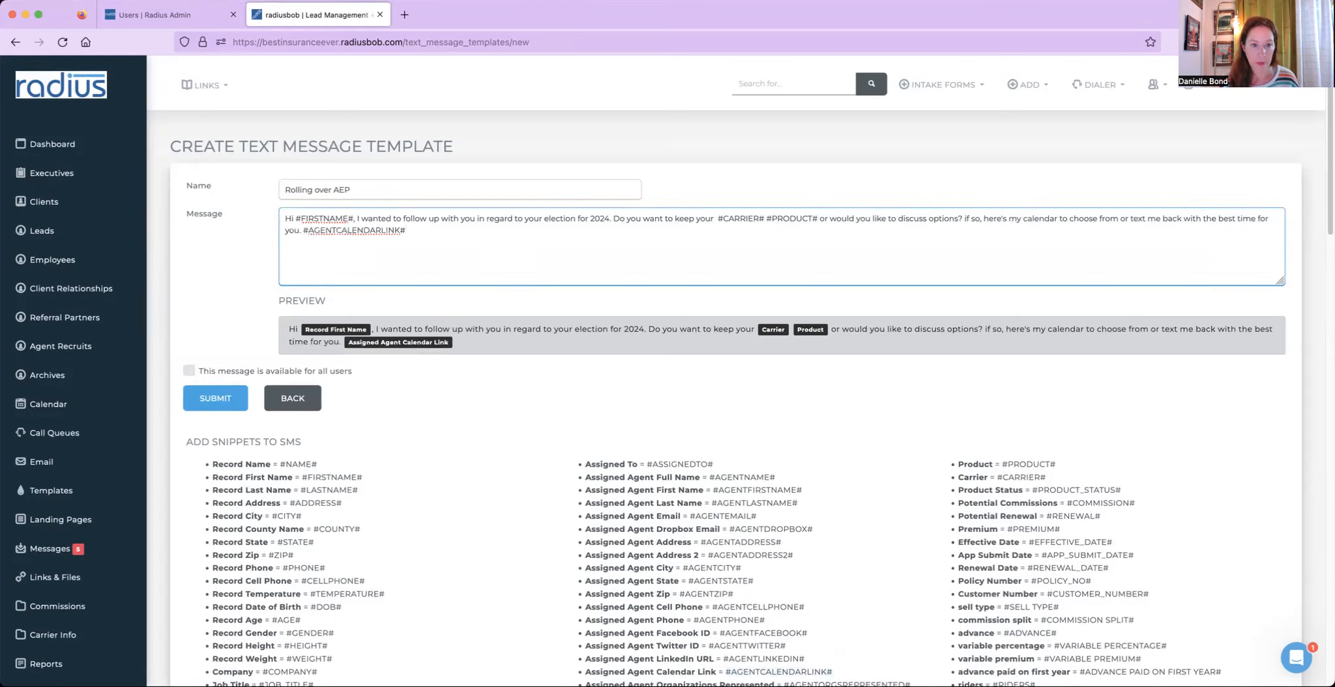
- Sign off the message with 'Thanks!' followed by the #AGENTNAME# merge tag copied from the snippet list
{"action": "left_click_drag", "start_coordinate": [776, 477], "coordinate": [705, 481]}
{"action": "key", "text": "ctrl+c"}
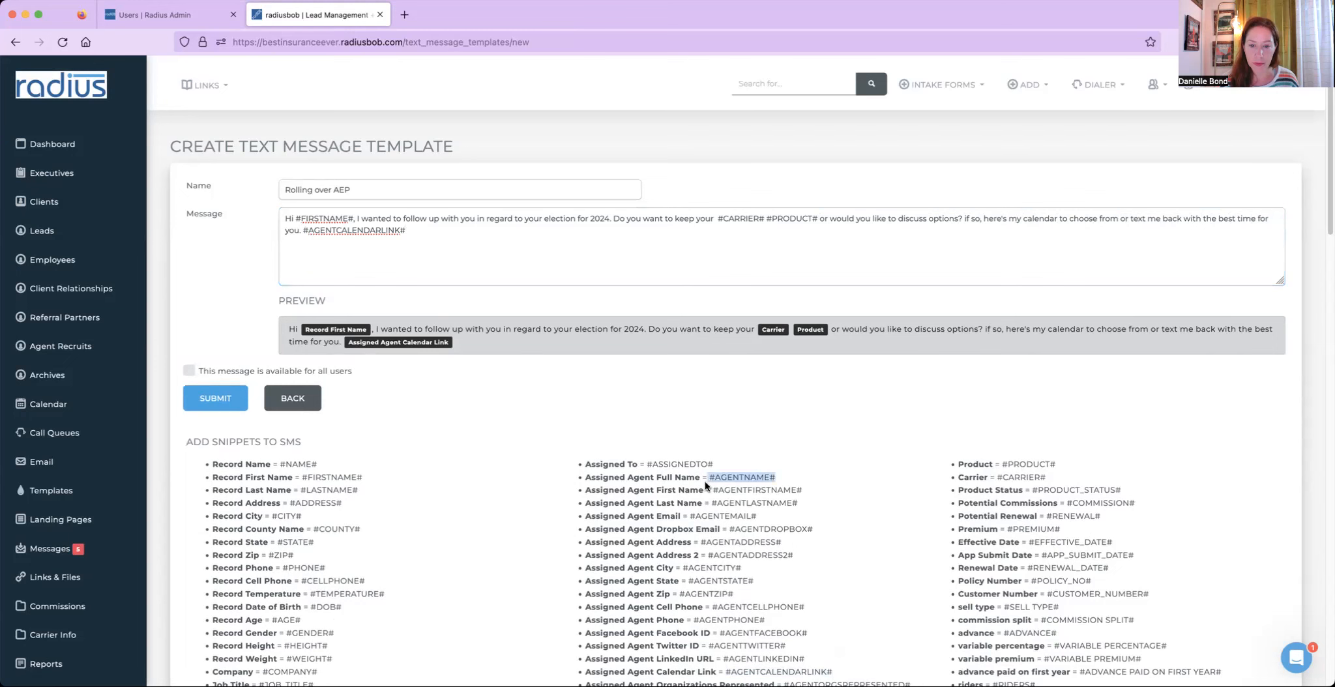
{"action": "left_click", "coordinate": [620, 257]}
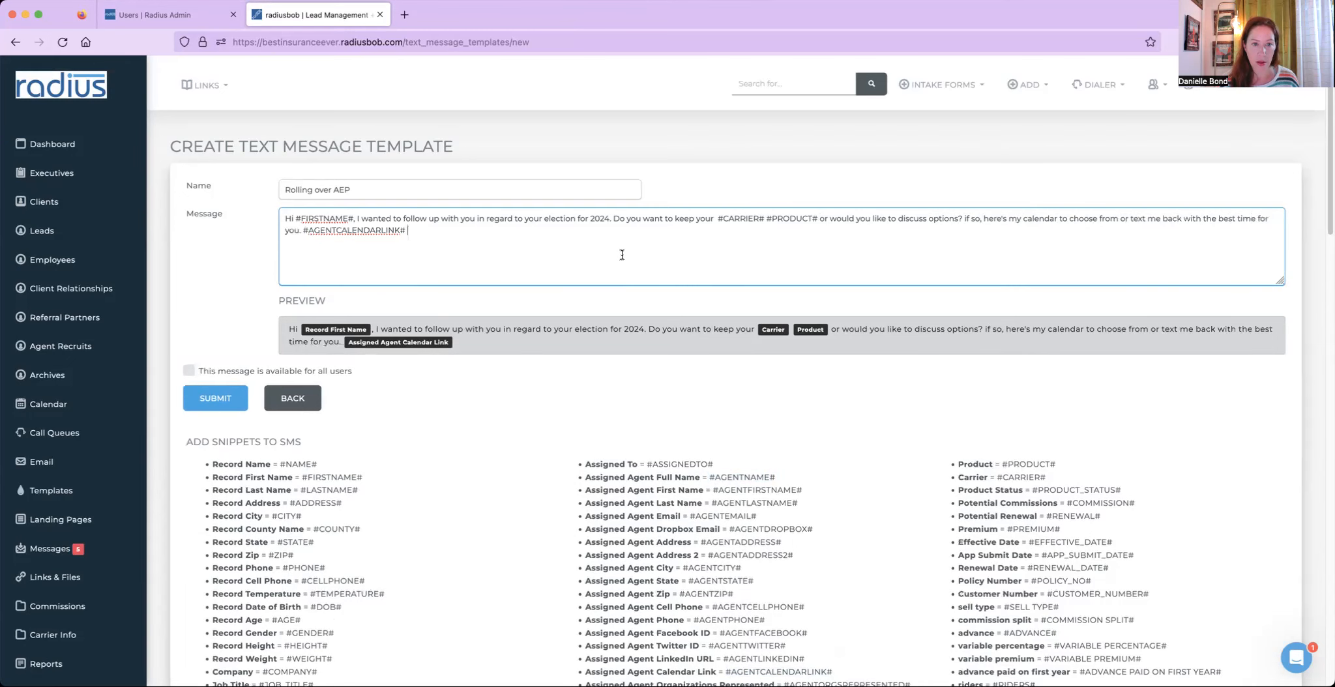
{"action": "type", "text": "Thanks!"}
{"action": "key", "text": "ctrl+v"}
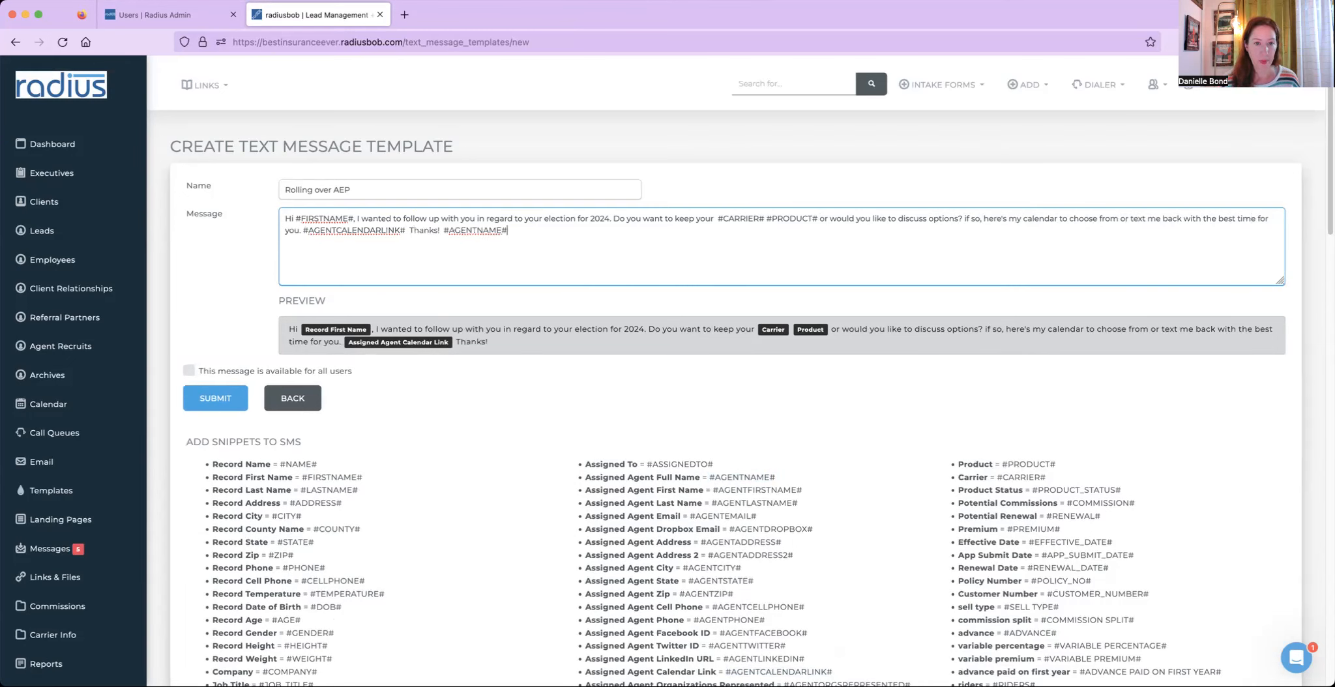
- Make the Rolling over AEP template available for all users and submit it
{"action": "left_click", "coordinate": [295, 374]}
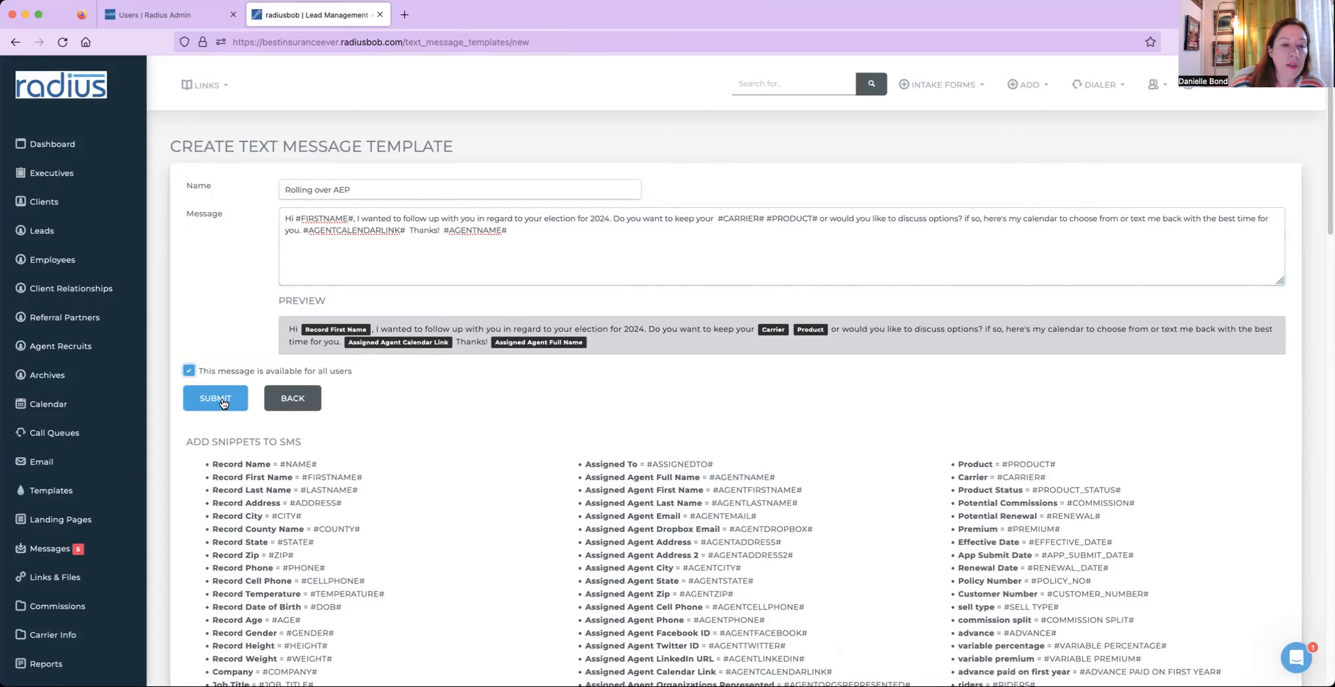
{"action": "left_click", "coordinate": [233, 393]}
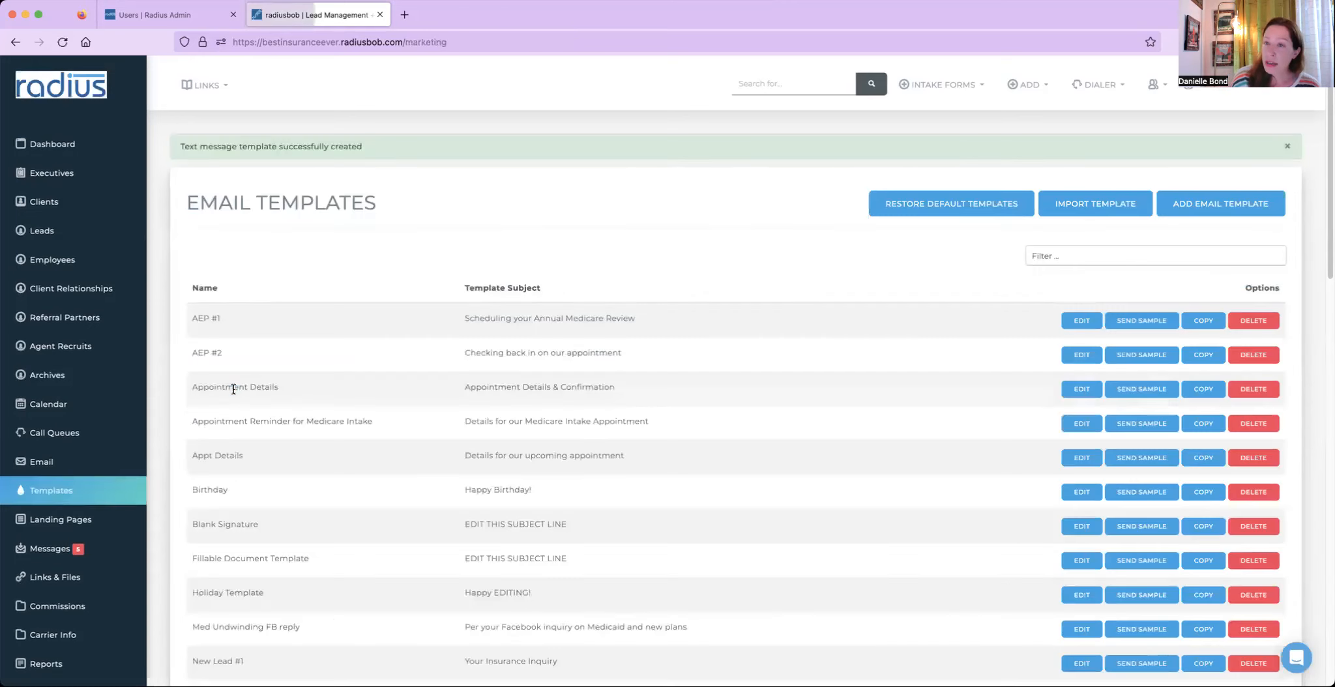
- Open the client list and open the first client's record
{"action": "left_click", "coordinate": [52, 201]}
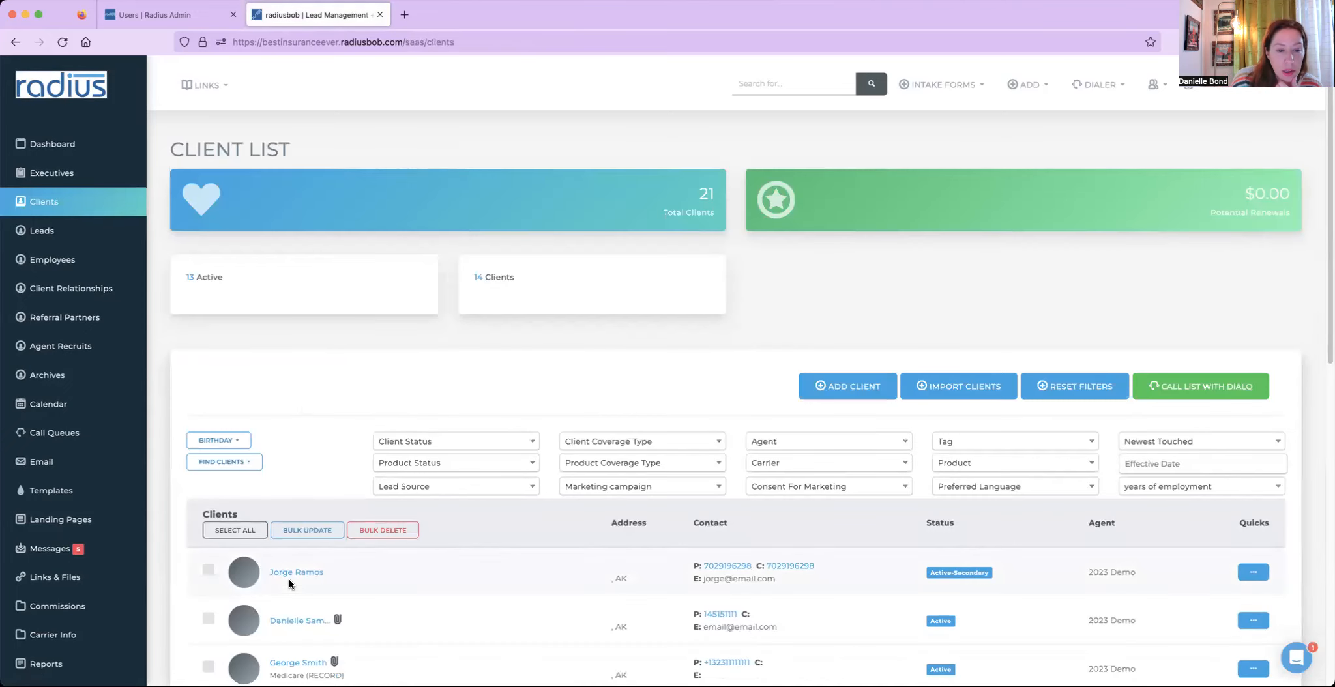
{"action": "left_click", "coordinate": [297, 572]}
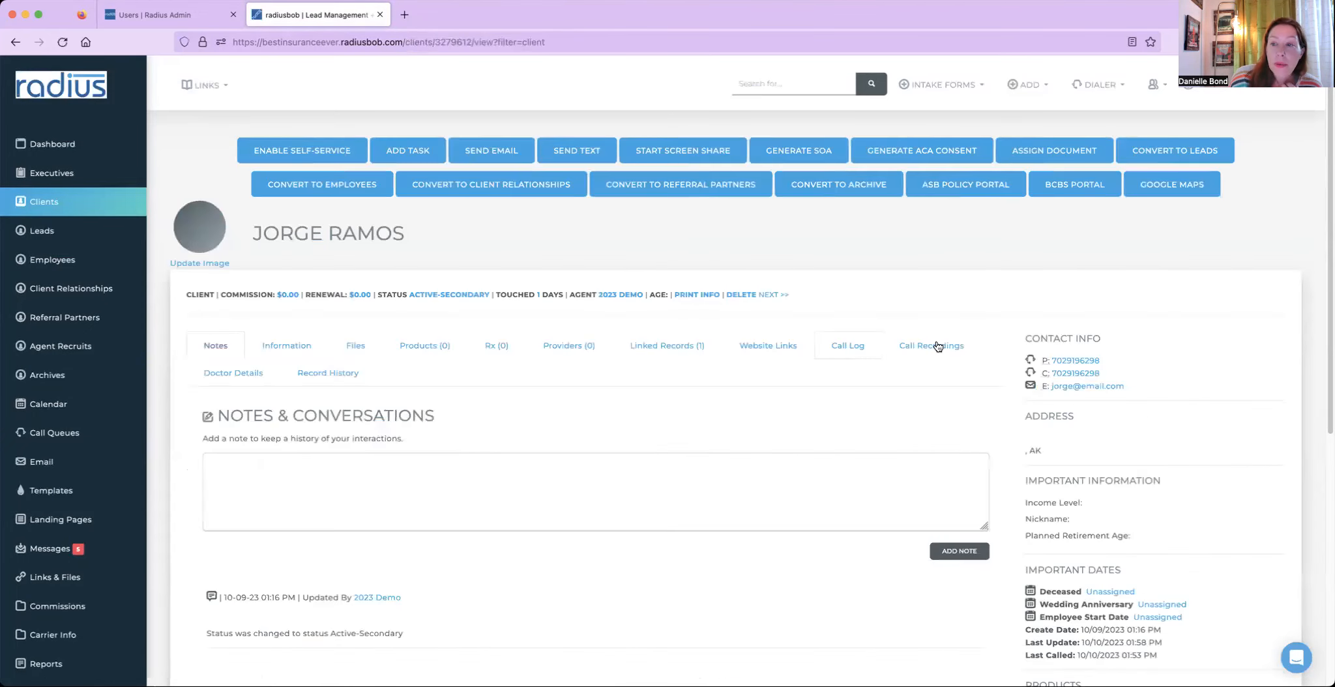
{"action": "left_click_drag", "start_coordinate": [1113, 378], "coordinate": [1046, 378]}
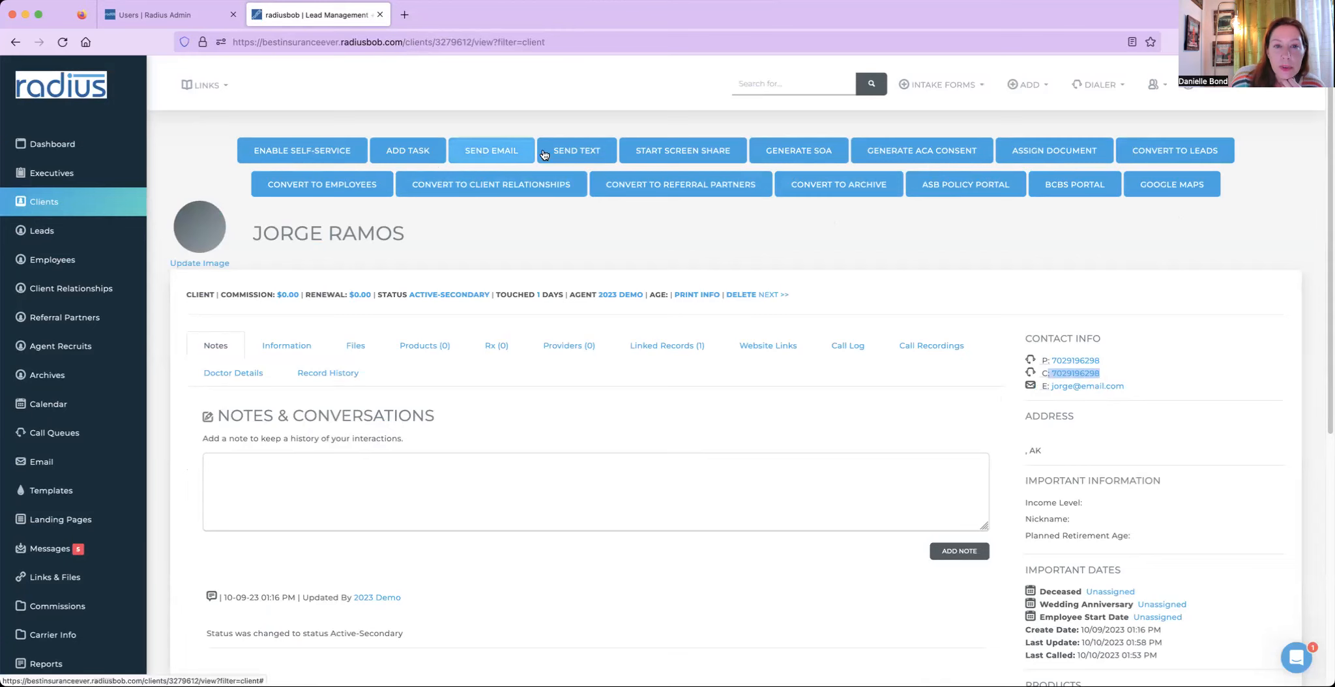
{"action": "left_click", "coordinate": [581, 151]}
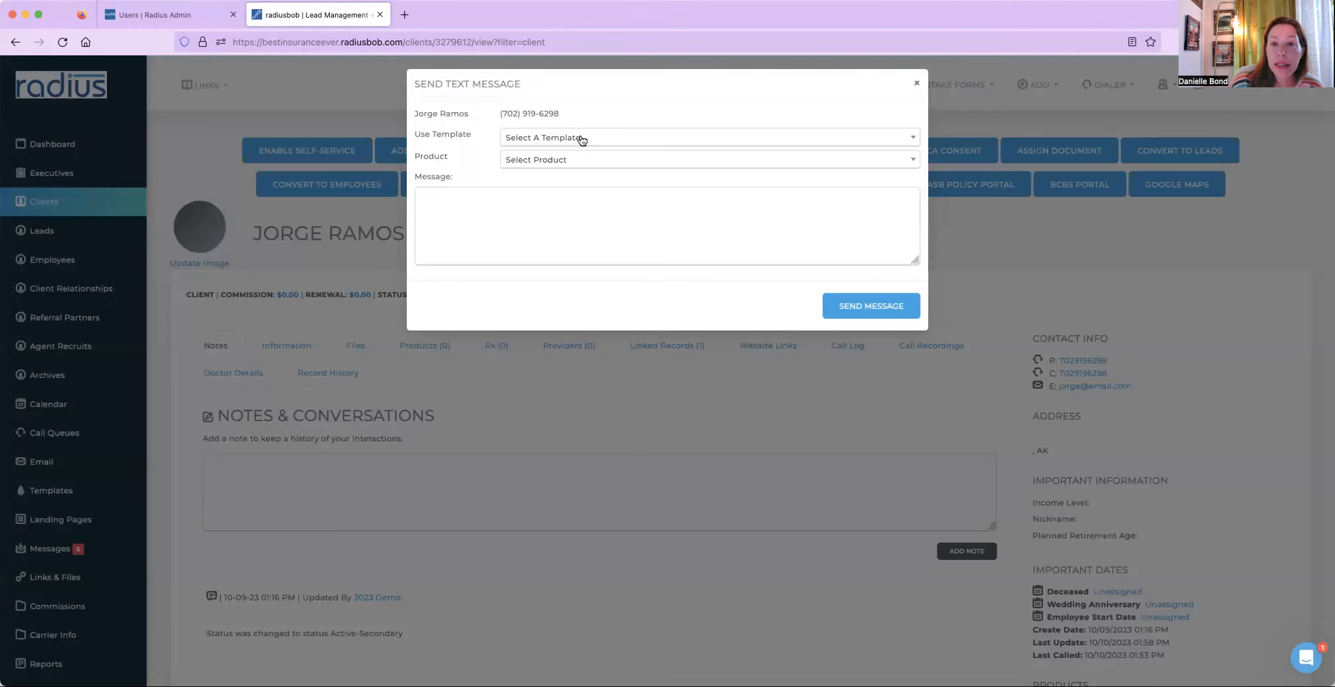
{"action": "left_click", "coordinate": [583, 140]}
{"action": "type", "text": "rol"}
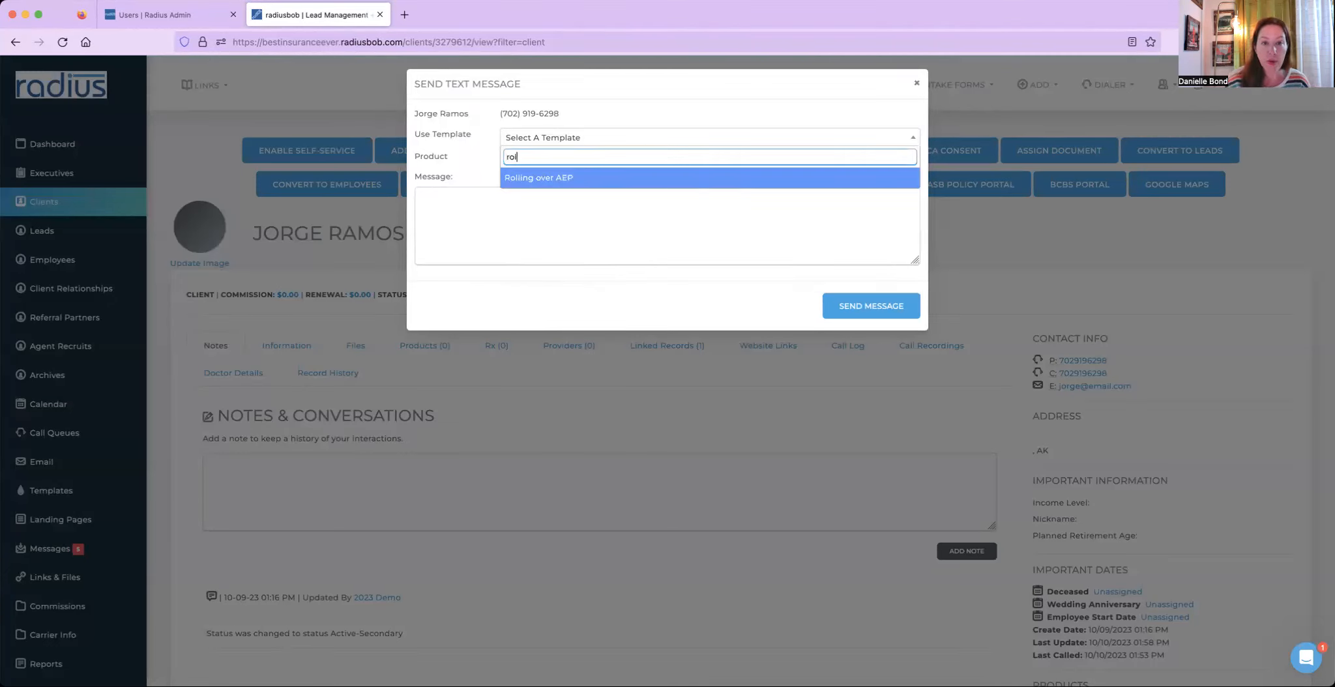
{"action": "left_click", "coordinate": [596, 177]}
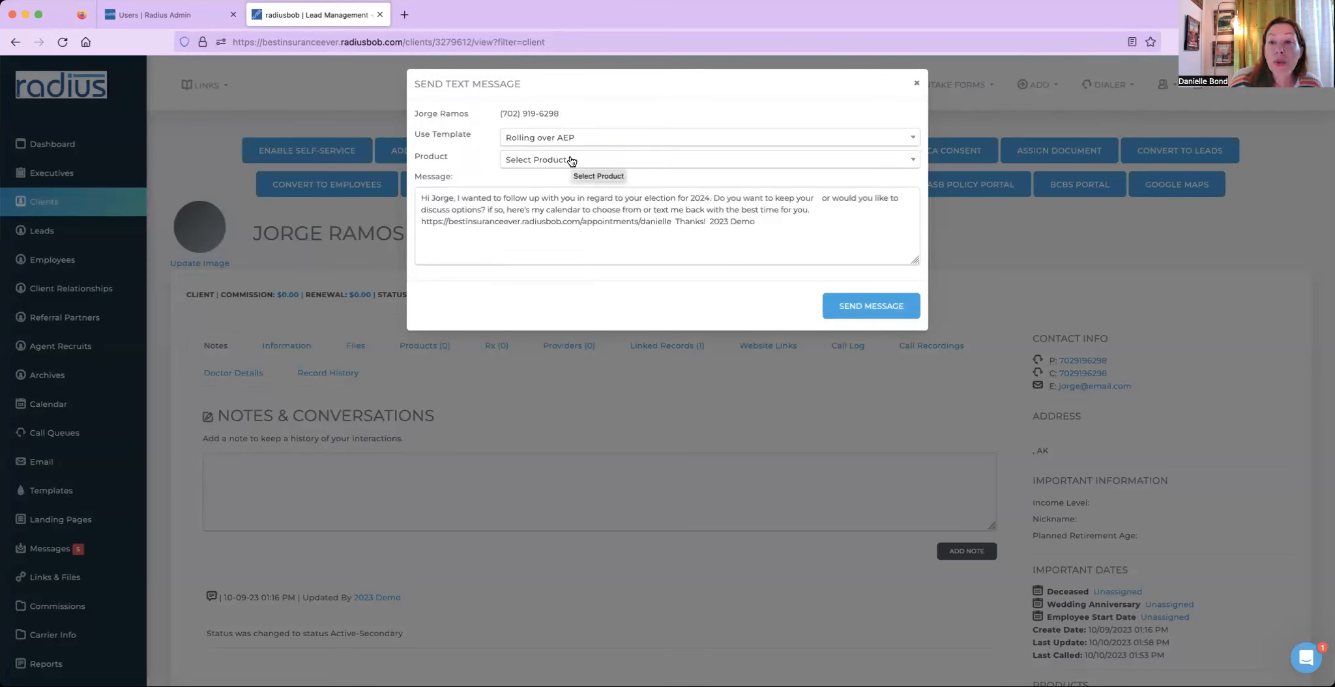
{"action": "left_click", "coordinate": [571, 161]}
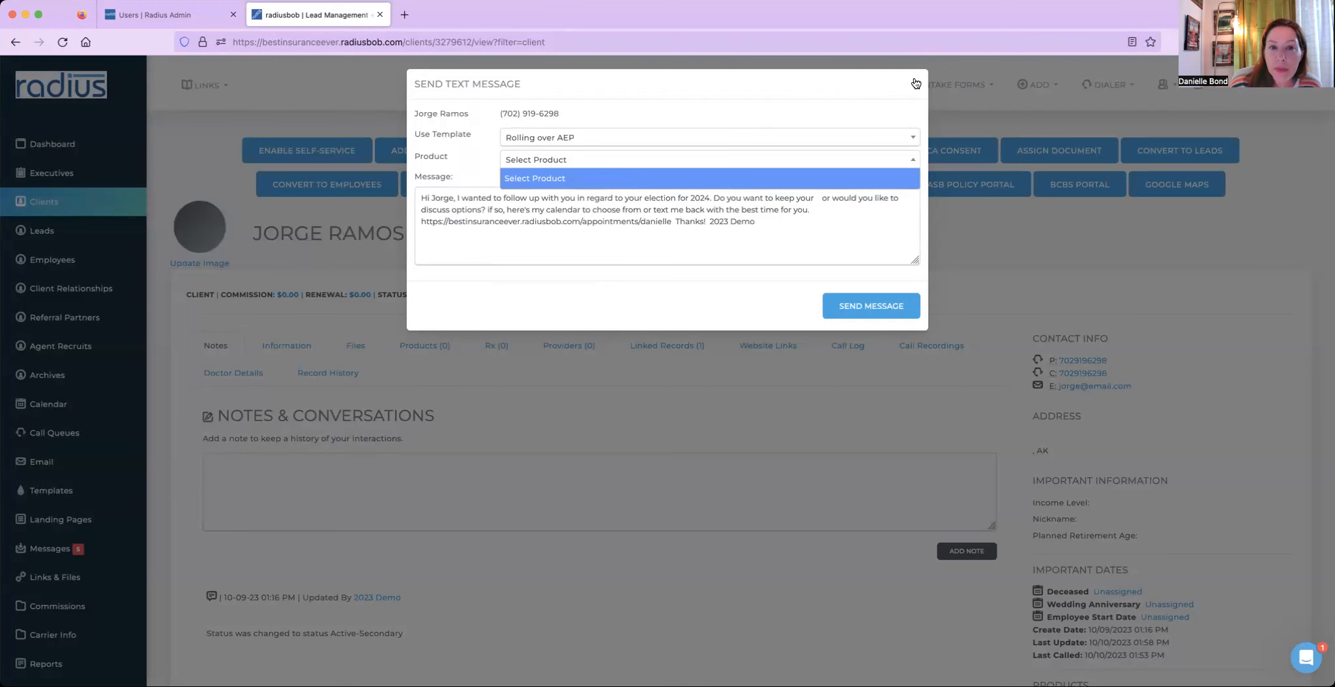
{"action": "left_click", "coordinate": [916, 84]}
- Add a product to the client with coverage type MedAdvantage, status In Force, carrier Aetna and product Plan G
{"action": "left_click", "coordinate": [418, 347]}
{"action": "left_click", "coordinate": [956, 420]}
{"action": "left_click", "coordinate": [565, 127]}
{"action": "left_click", "coordinate": [560, 149]}
{"action": "left_click", "coordinate": [740, 128]}
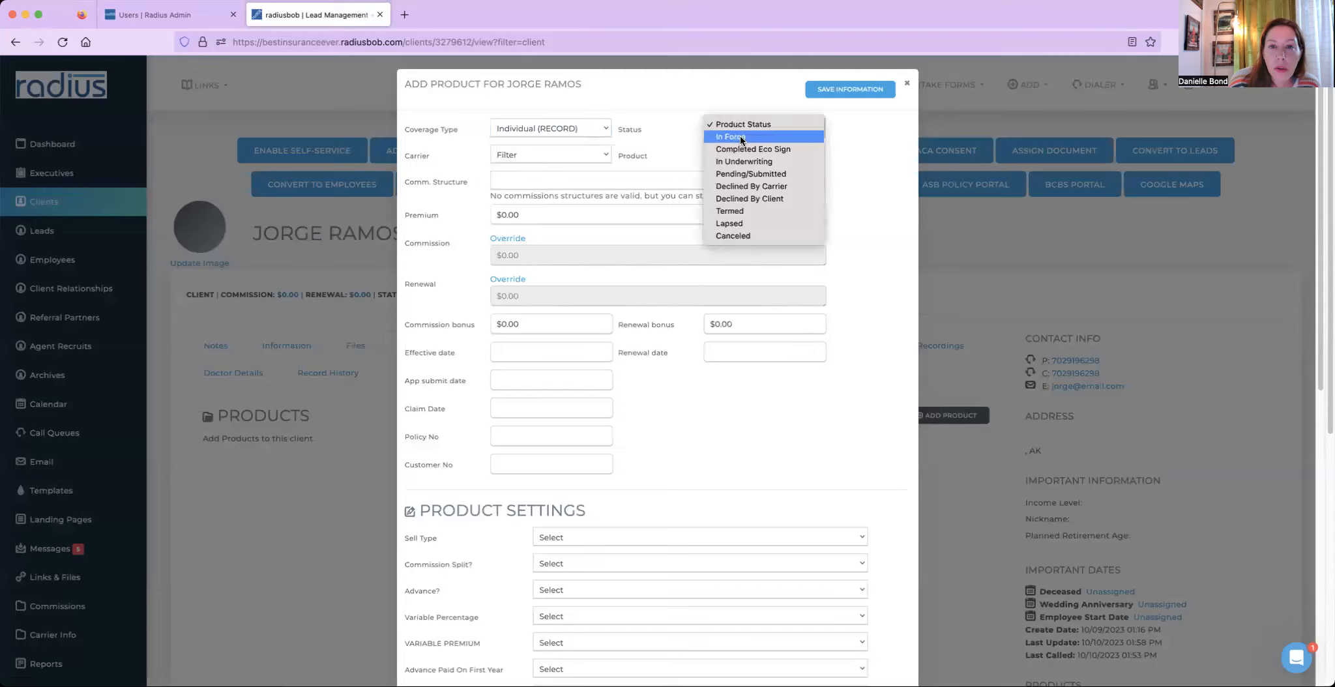
{"action": "left_click", "coordinate": [738, 134]}
{"action": "left_click", "coordinate": [565, 127]}
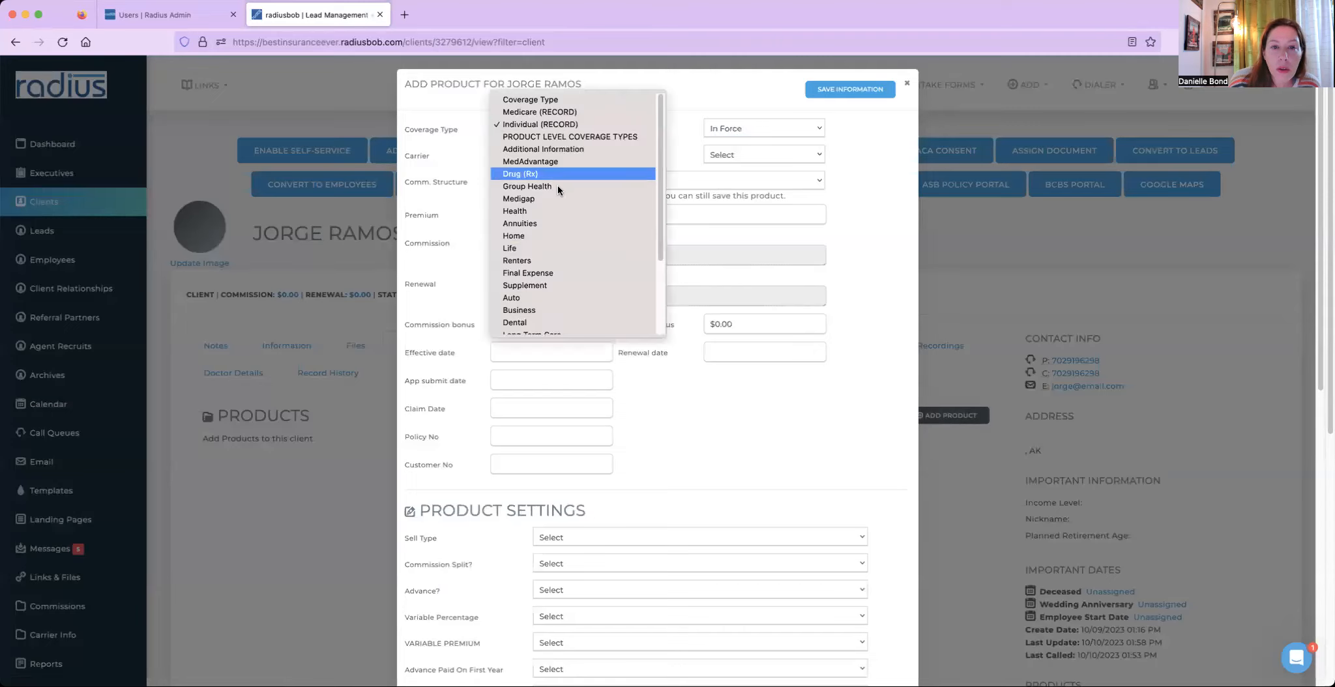
{"action": "left_click", "coordinate": [565, 161]}
{"action": "left_click", "coordinate": [549, 154]}
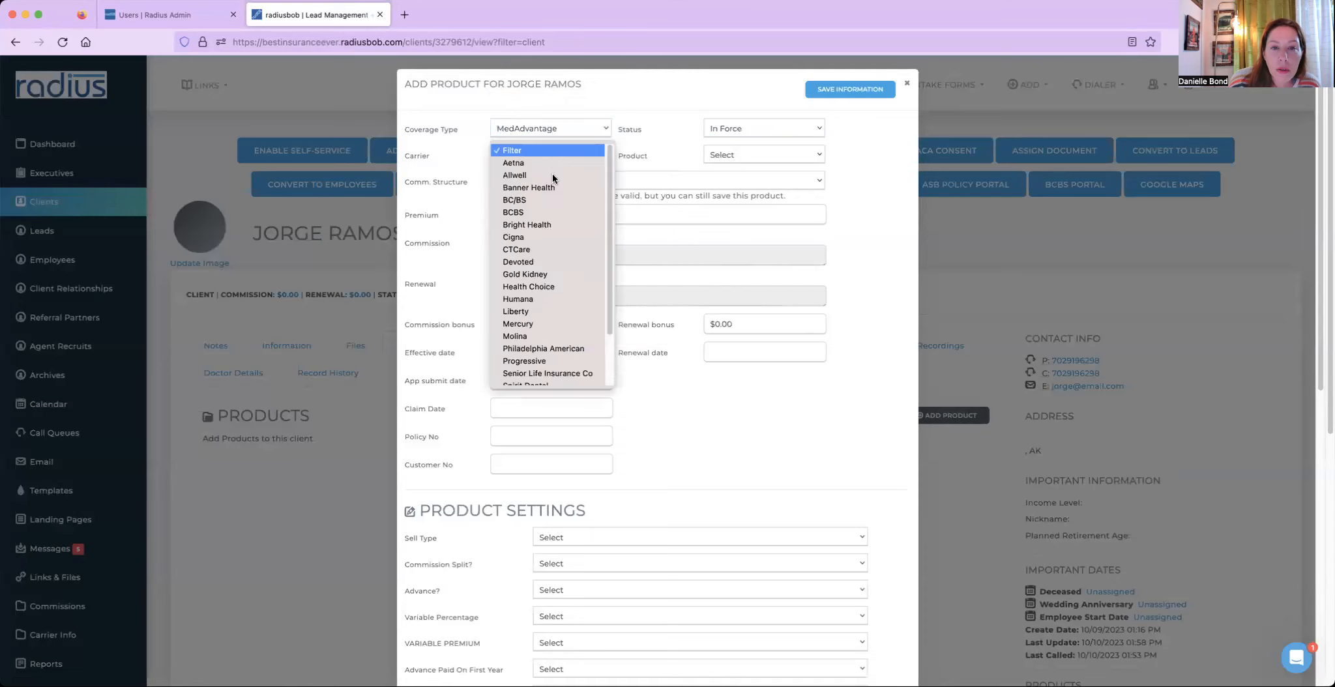
{"action": "left_click", "coordinate": [552, 161]}
{"action": "left_click", "coordinate": [730, 156]}
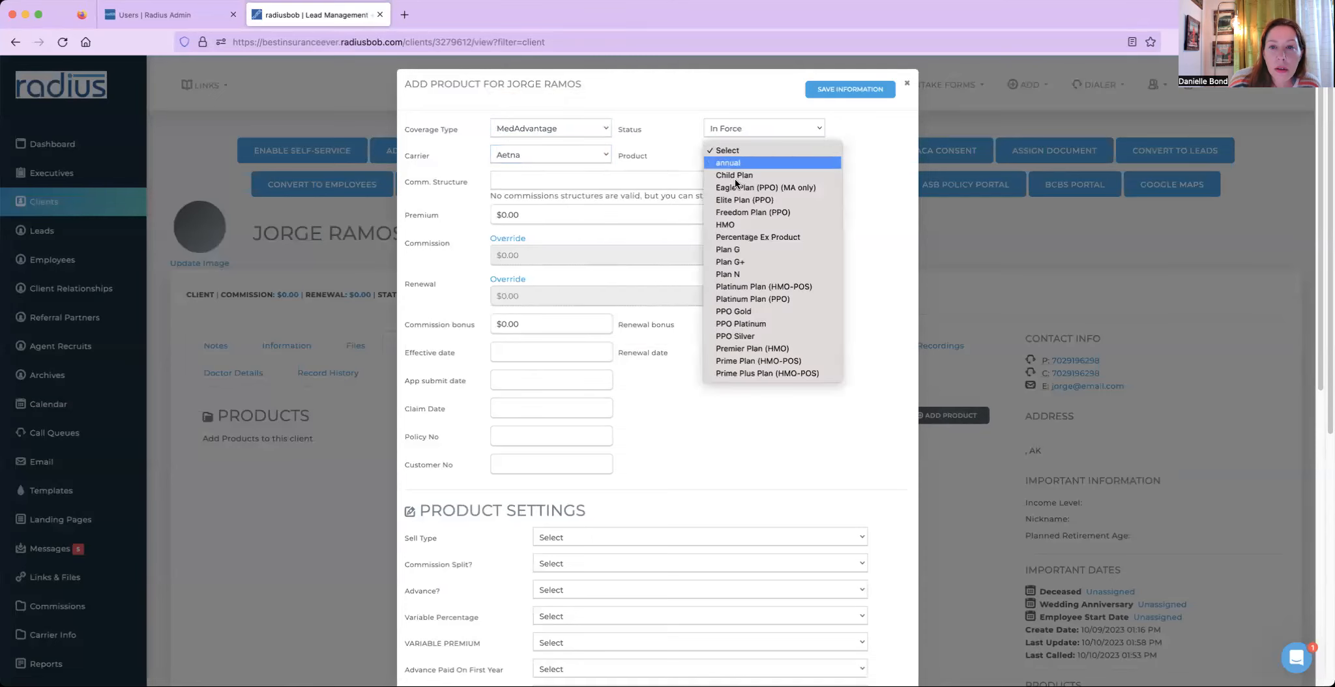
{"action": "left_click", "coordinate": [729, 249]}
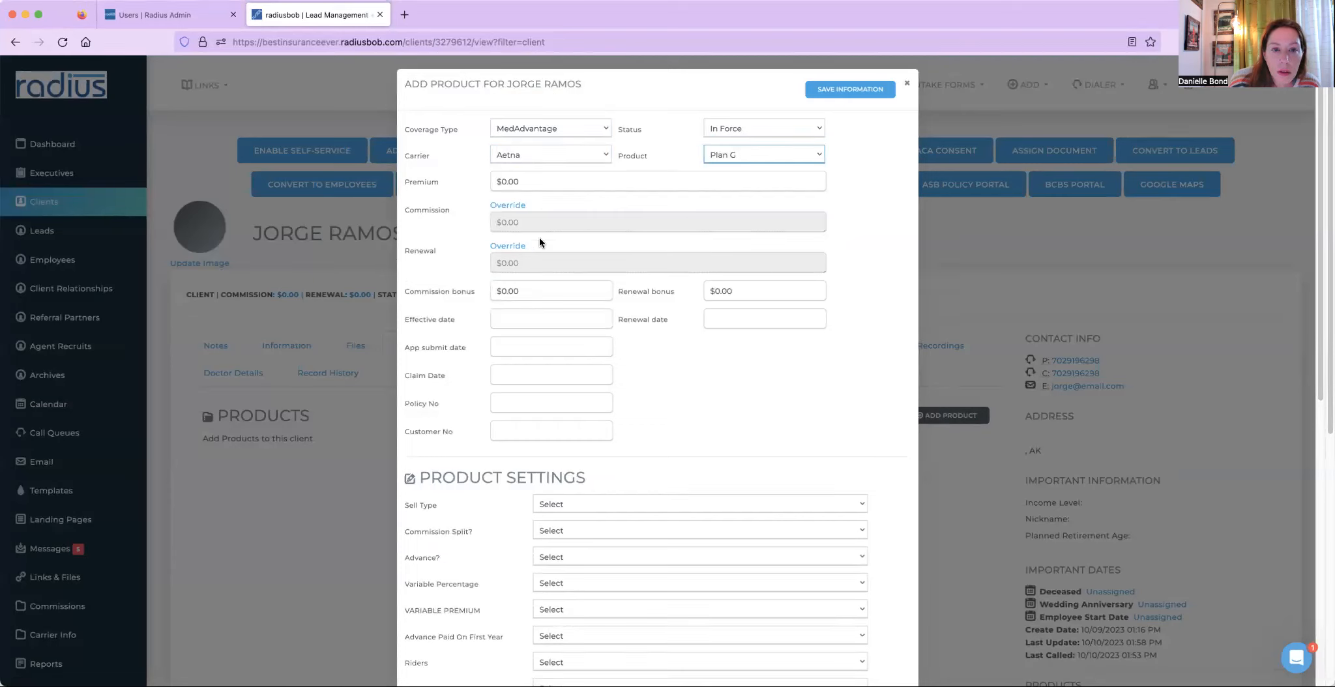
- Set the product's effective date to 11/01/2022 and renewal date to 1/1/2023, then save it
{"action": "left_click", "coordinate": [518, 318]}
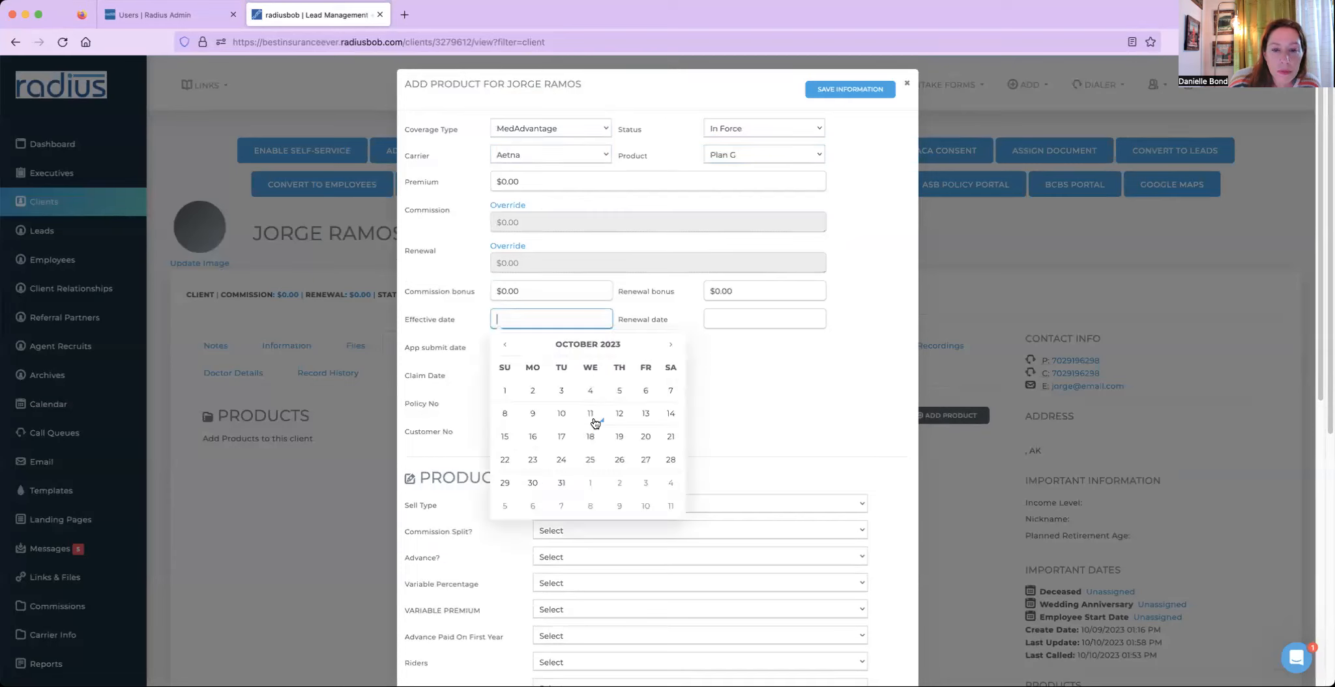
{"action": "left_click", "coordinate": [594, 481]}
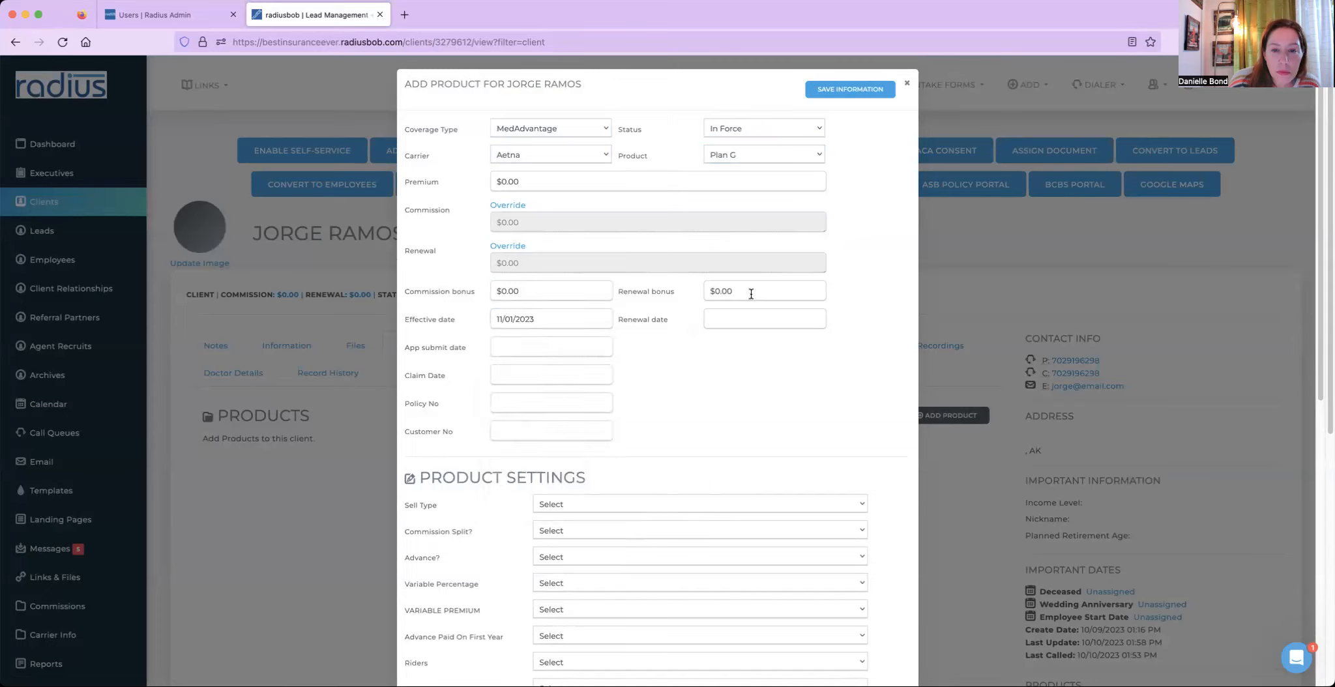
{"action": "left_click", "coordinate": [562, 325]}
{"action": "key", "text": "BackSpace"}
{"action": "type", "text": "2"}
{"action": "key", "text": "Tab"}
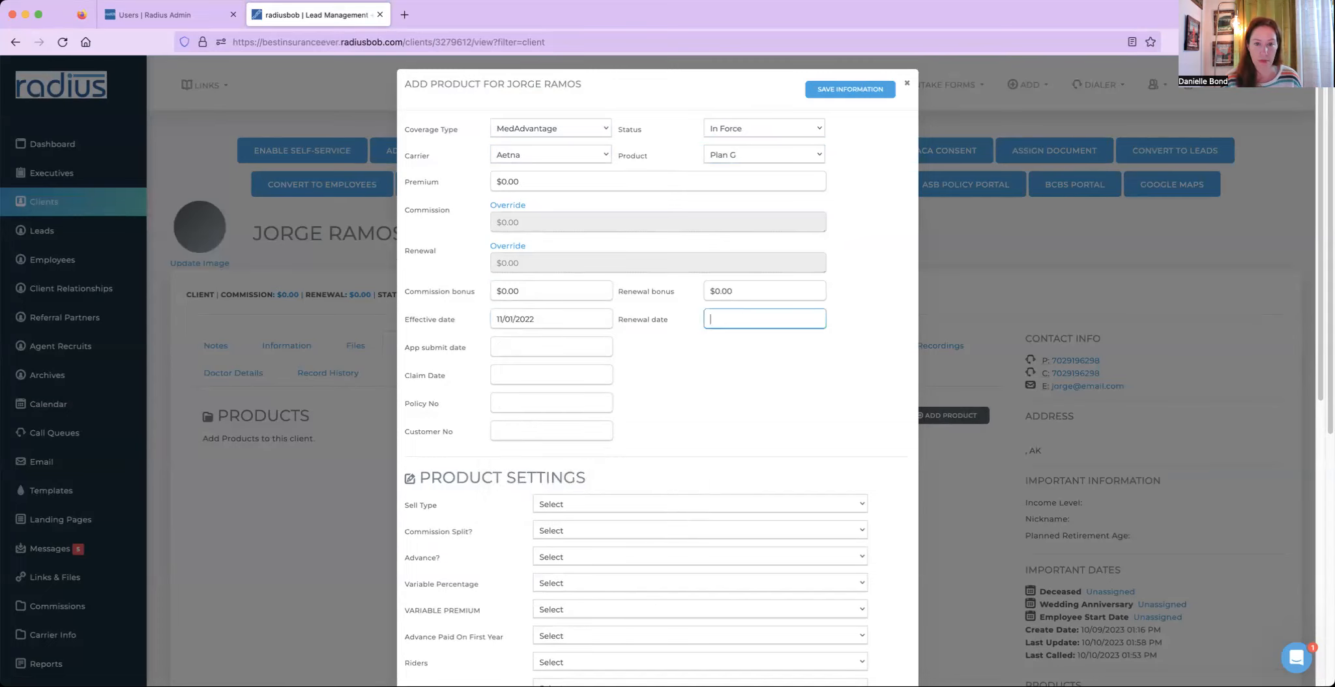
{"action": "type", "text": "12/"}
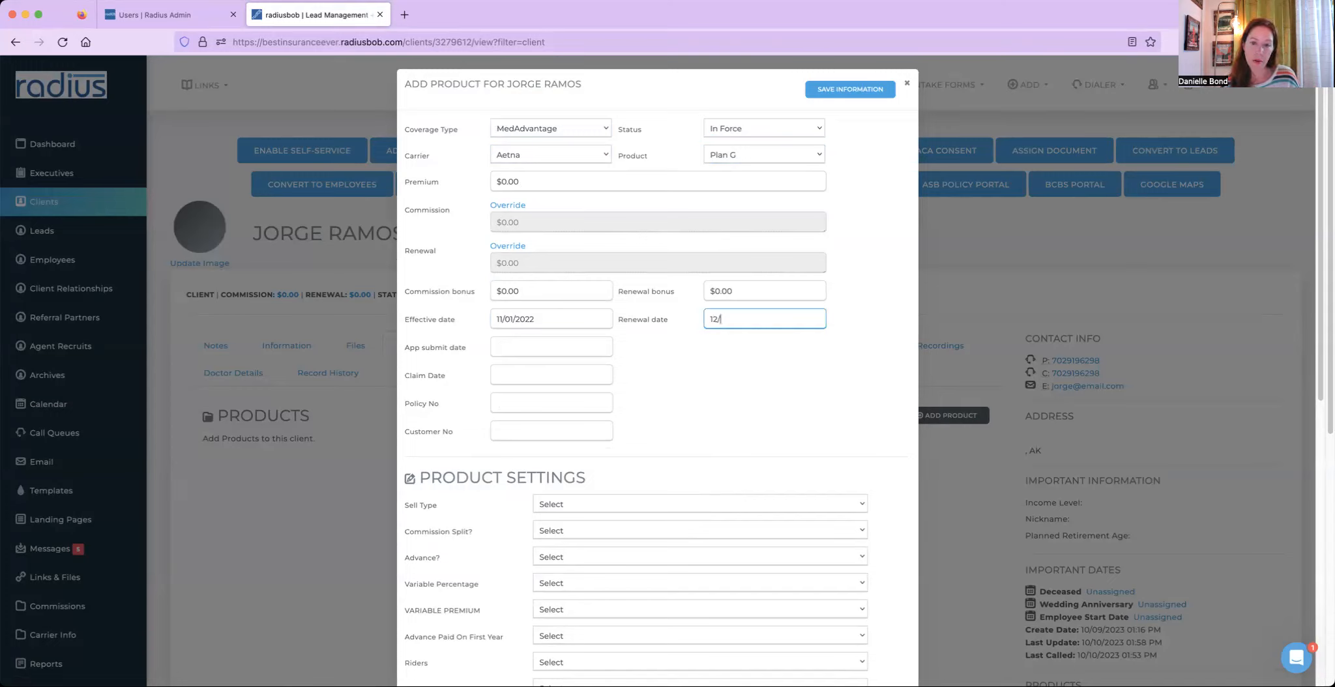
{"action": "key", "text": "BackSpace"}
{"action": "key", "text": "BackSpace"}
{"action": "type", "text": "/1/2024"}
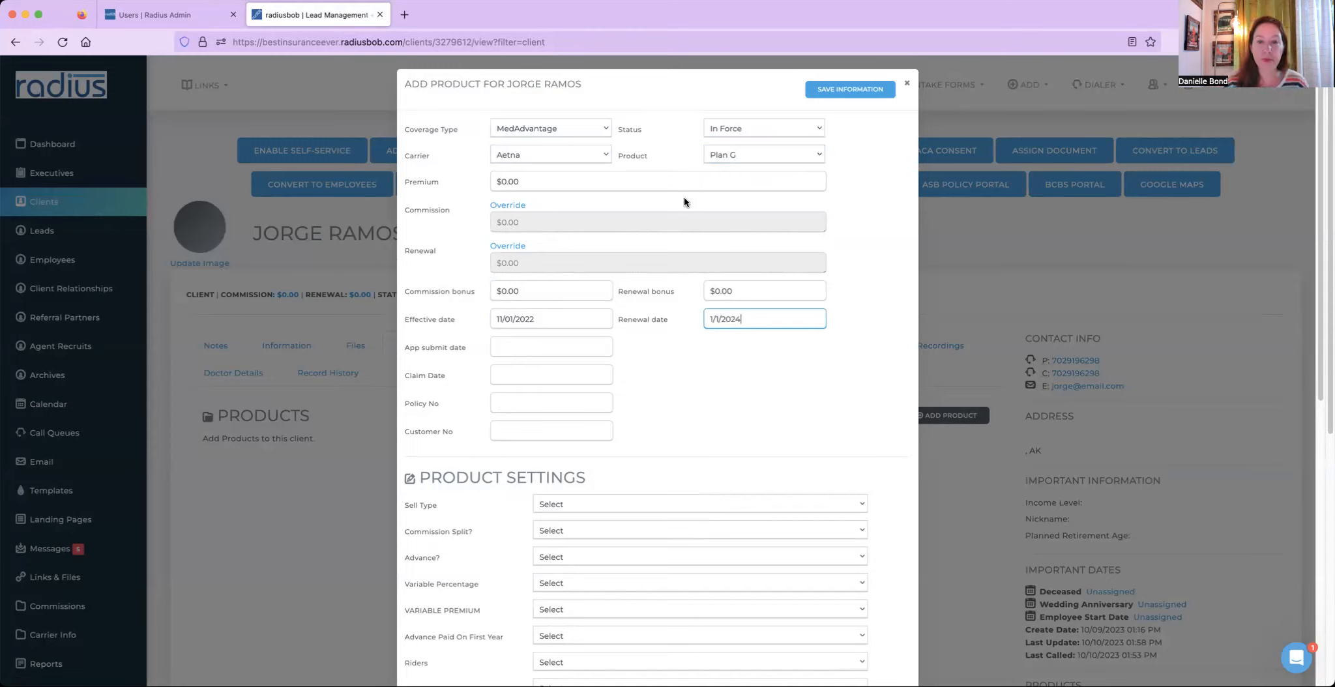
{"action": "key", "text": "BackSpace"}
{"action": "type", "text": "3"}
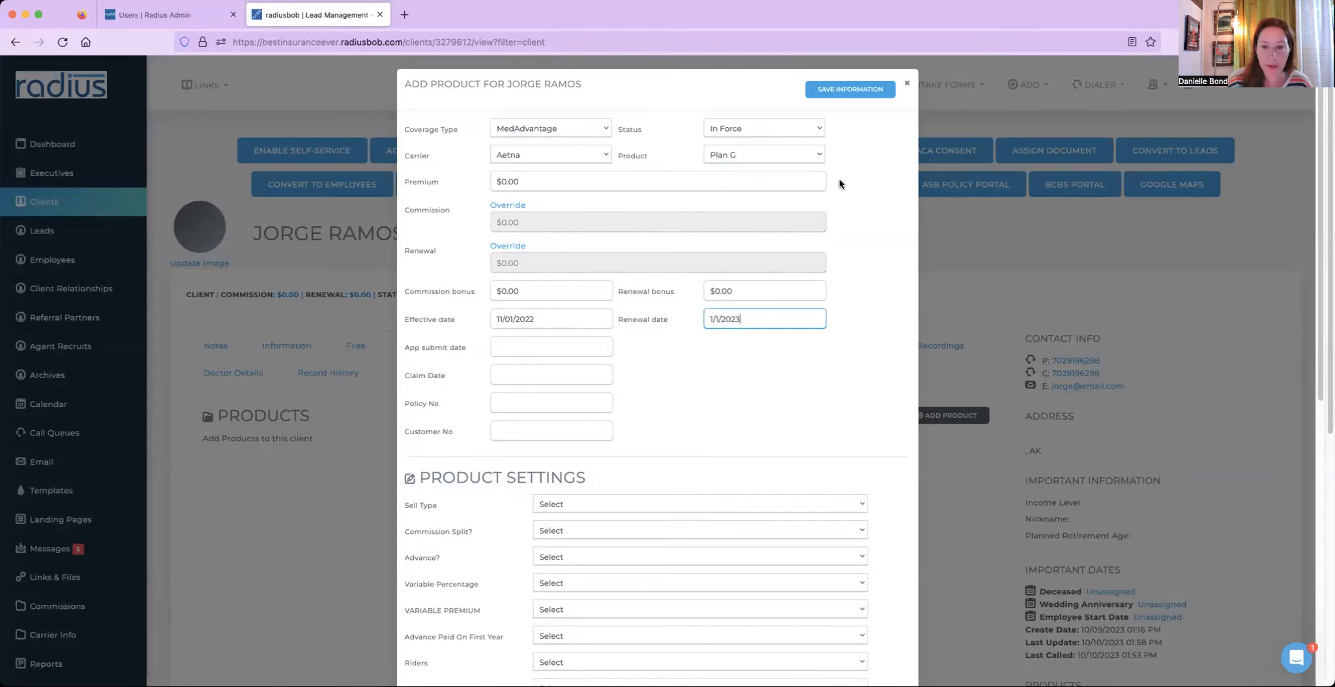
{"action": "left_click", "coordinate": [858, 93]}
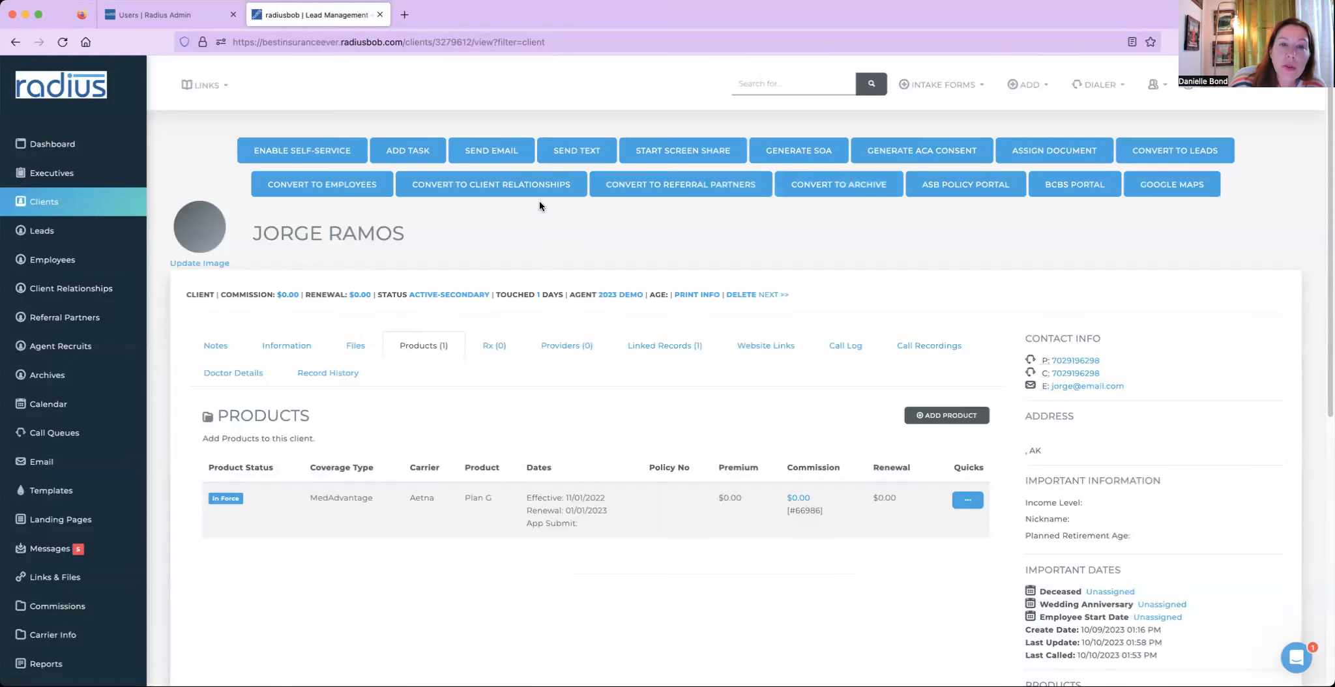
- Start a text message to the client using the Rolling over AEP template and the Plan G product
{"action": "left_click", "coordinate": [574, 151]}
{"action": "left_click", "coordinate": [573, 138]}
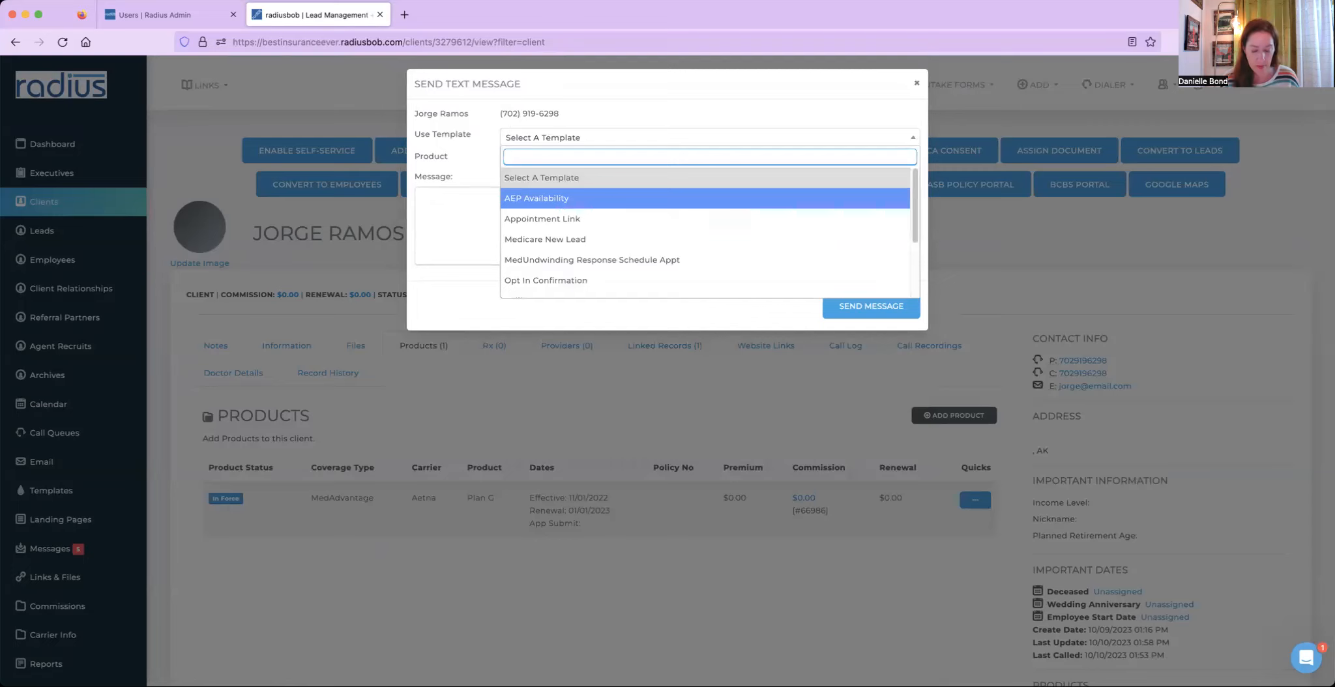
{"action": "type", "text": "roll"}
{"action": "left_click", "coordinate": [570, 183]}
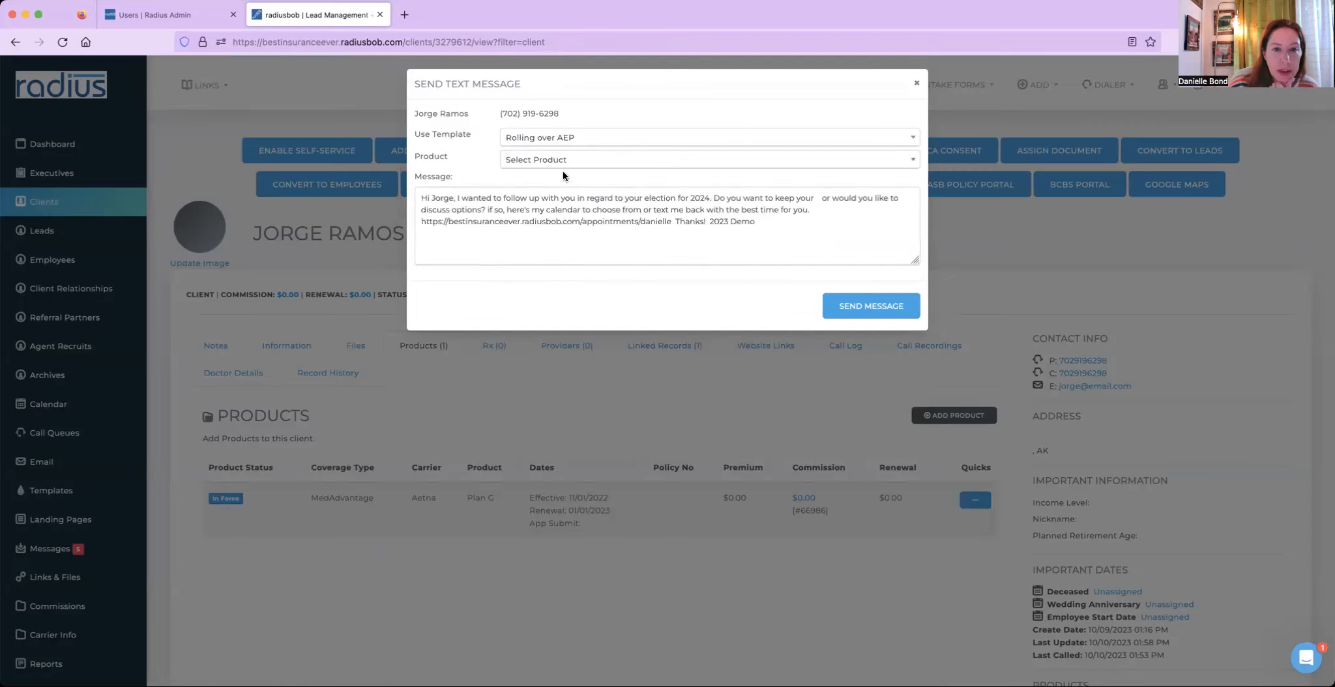
{"action": "left_click", "coordinate": [561, 163]}
{"action": "left_click", "coordinate": [551, 201]}
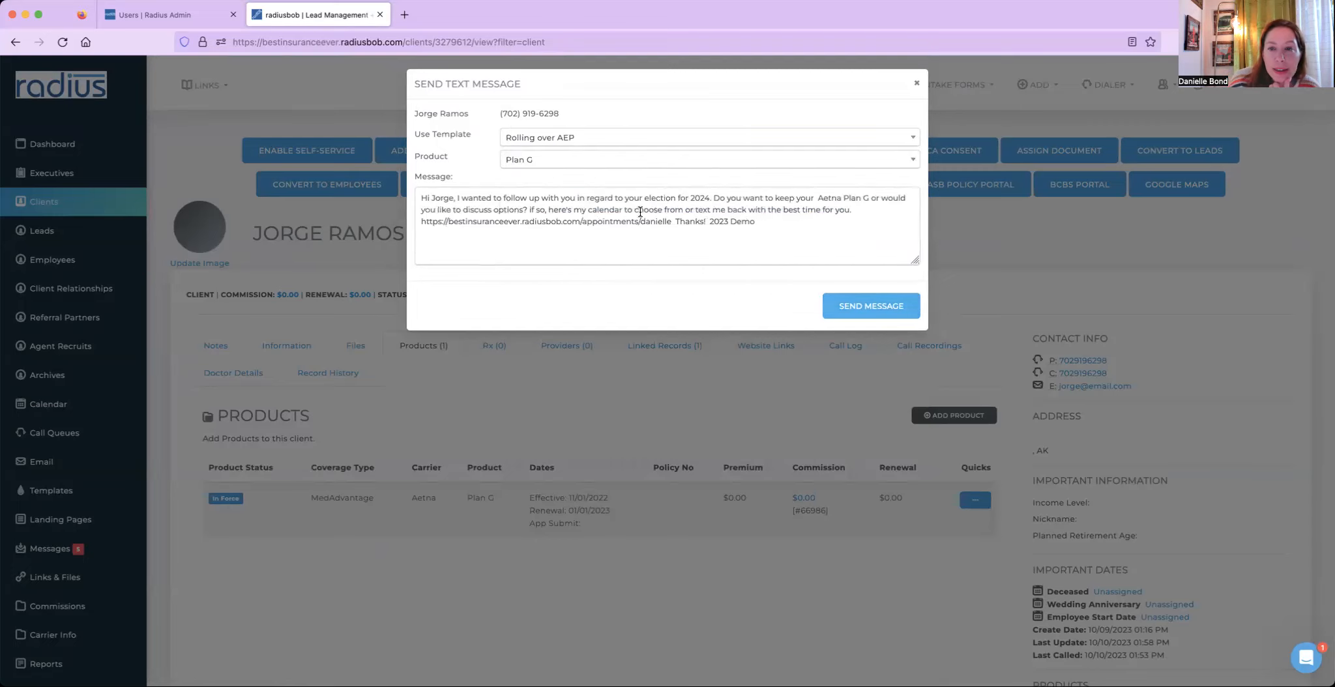
- Examine the merged message text for the client's name, carrier and product
{"action": "left_click", "coordinate": [713, 199]}
{"action": "left_click_drag", "start_coordinate": [713, 199], "coordinate": [860, 198]}
{"action": "left_click_drag", "start_coordinate": [431, 199], "coordinate": [455, 198]}
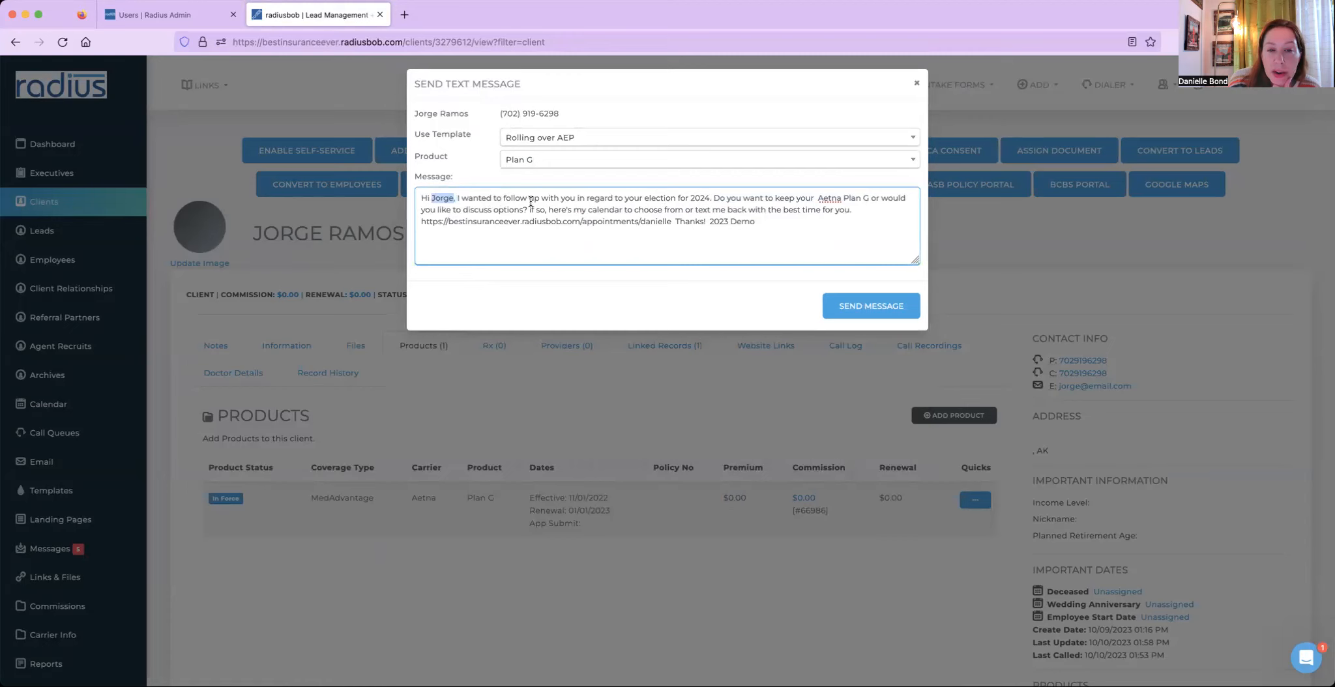
{"action": "left_click", "coordinate": [802, 199]}
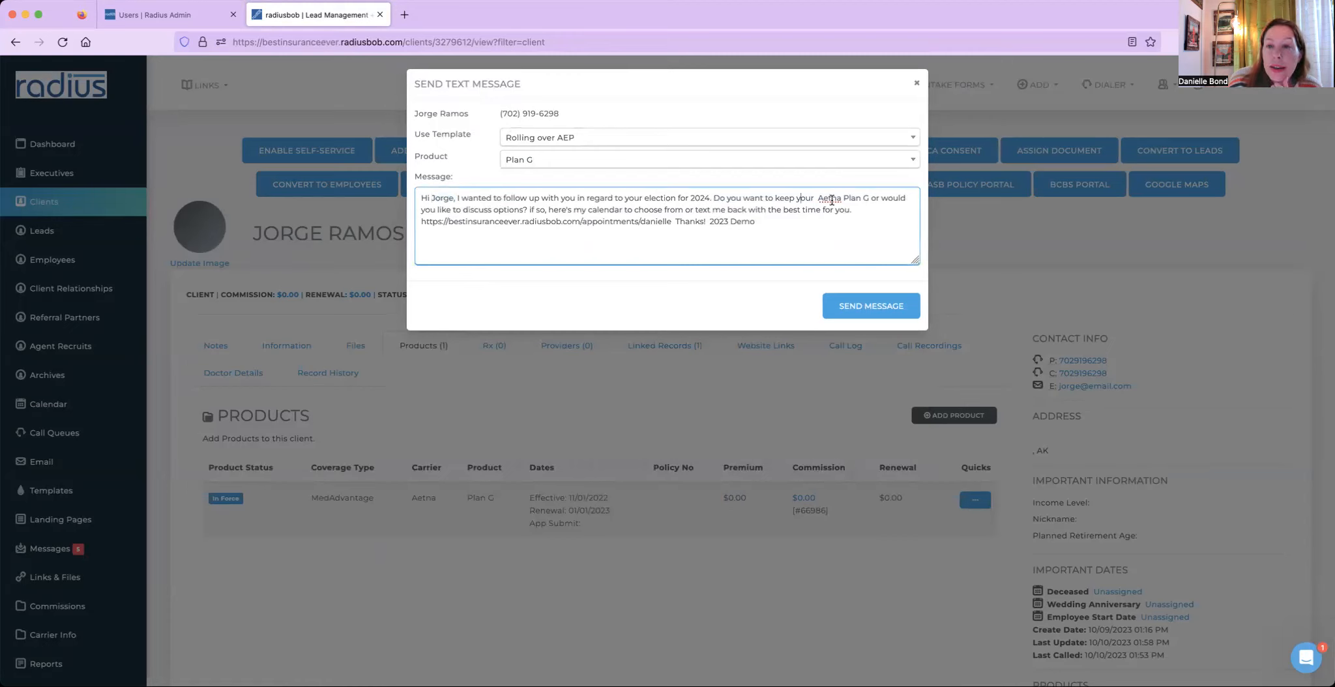
- Highlight the merged carrier and product in the message text, then close the text message dialog
{"action": "left_click_drag", "start_coordinate": [820, 199], "coordinate": [871, 200]}
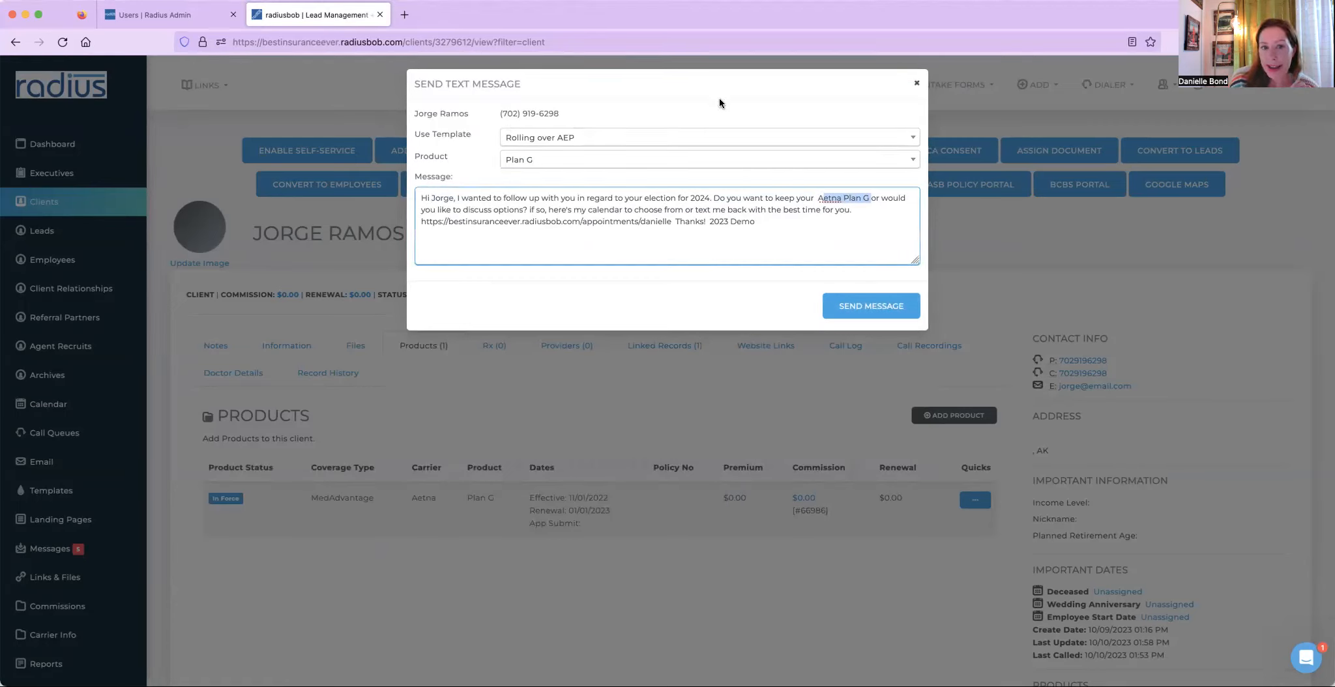
{"action": "left_click", "coordinate": [916, 82]}
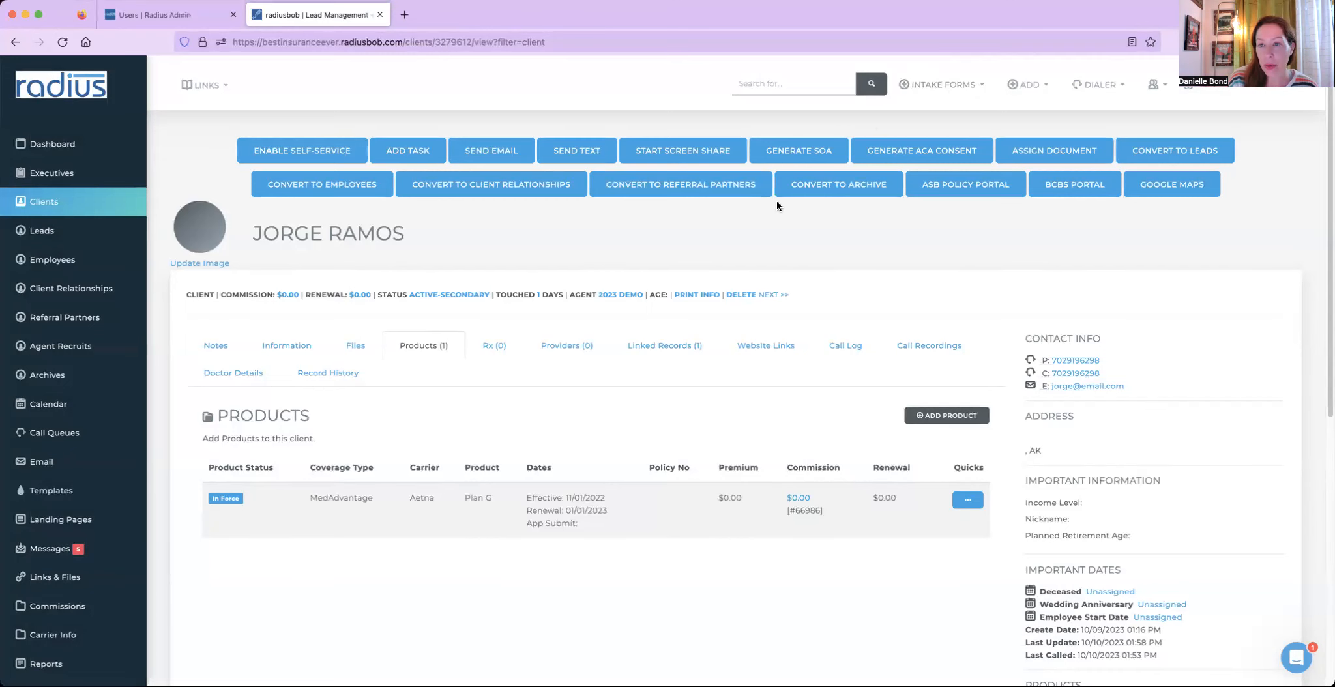
- Move to the next client and try to send them a text message, then dismiss the error
{"action": "left_click", "coordinate": [772, 295]}
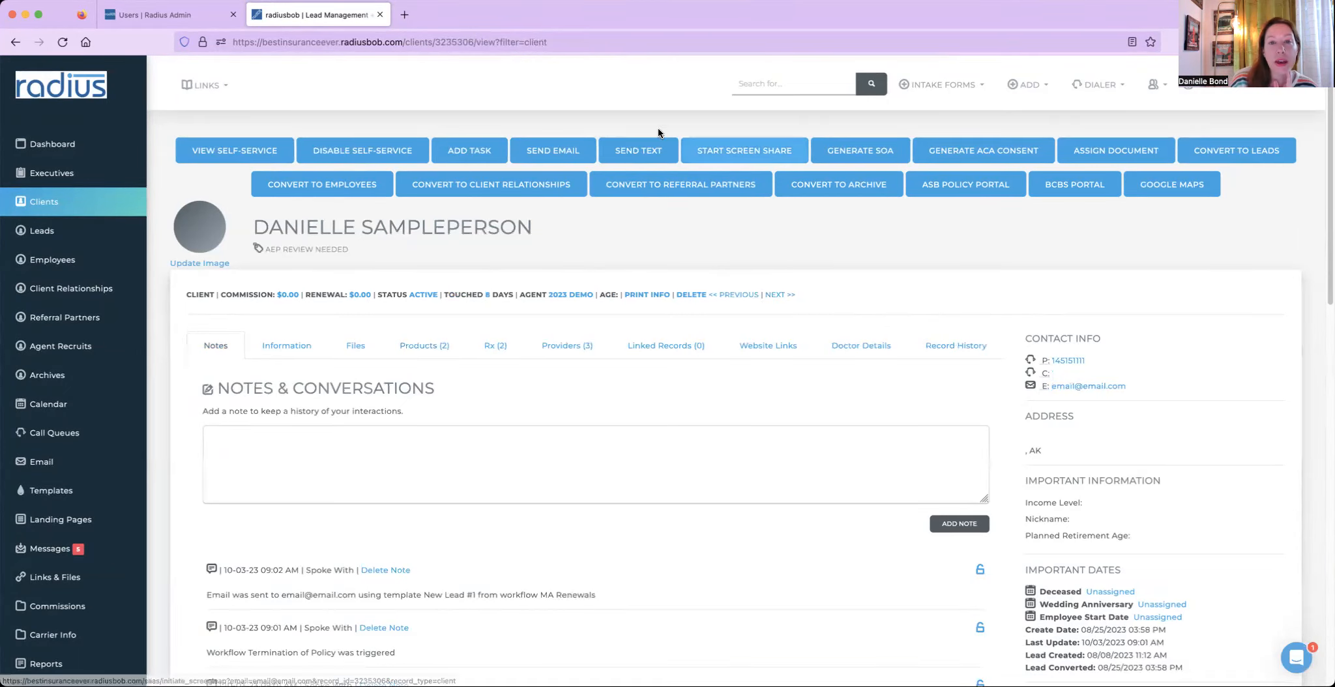
{"action": "left_click", "coordinate": [642, 155]}
{"action": "left_click_drag", "start_coordinate": [415, 113], "coordinate": [708, 117]}
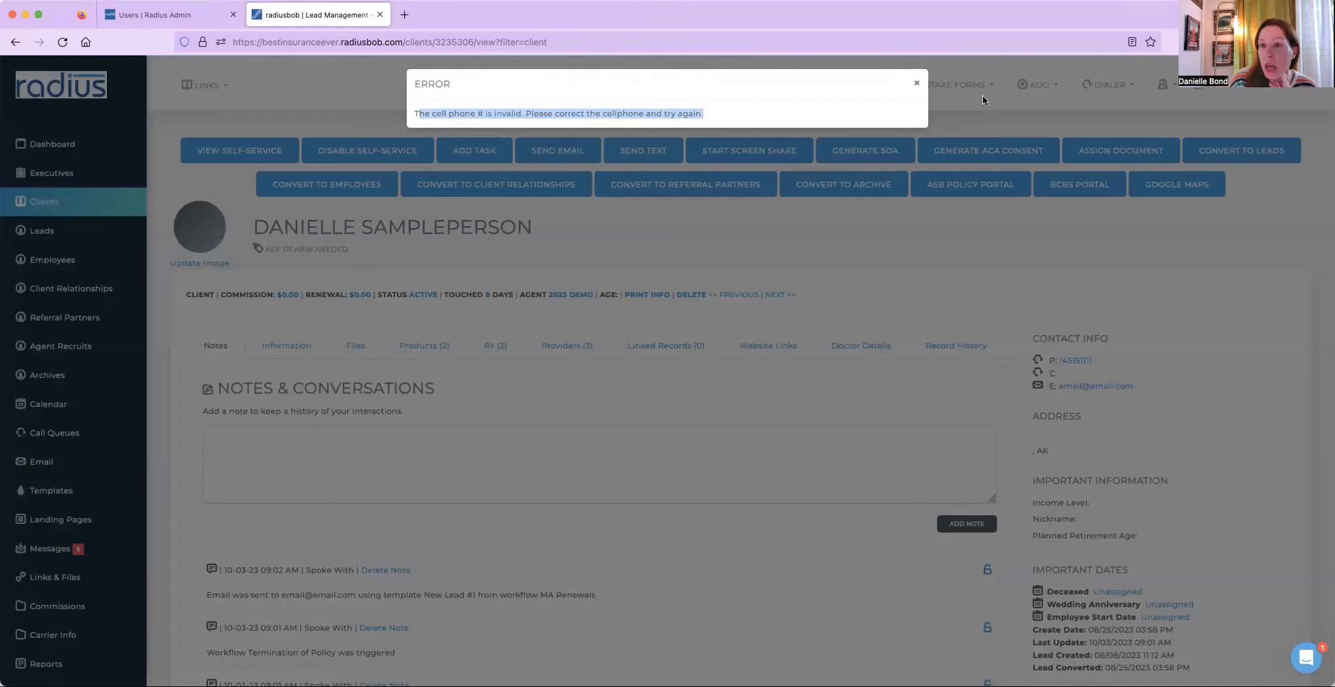
{"action": "left_click", "coordinate": [918, 87]}
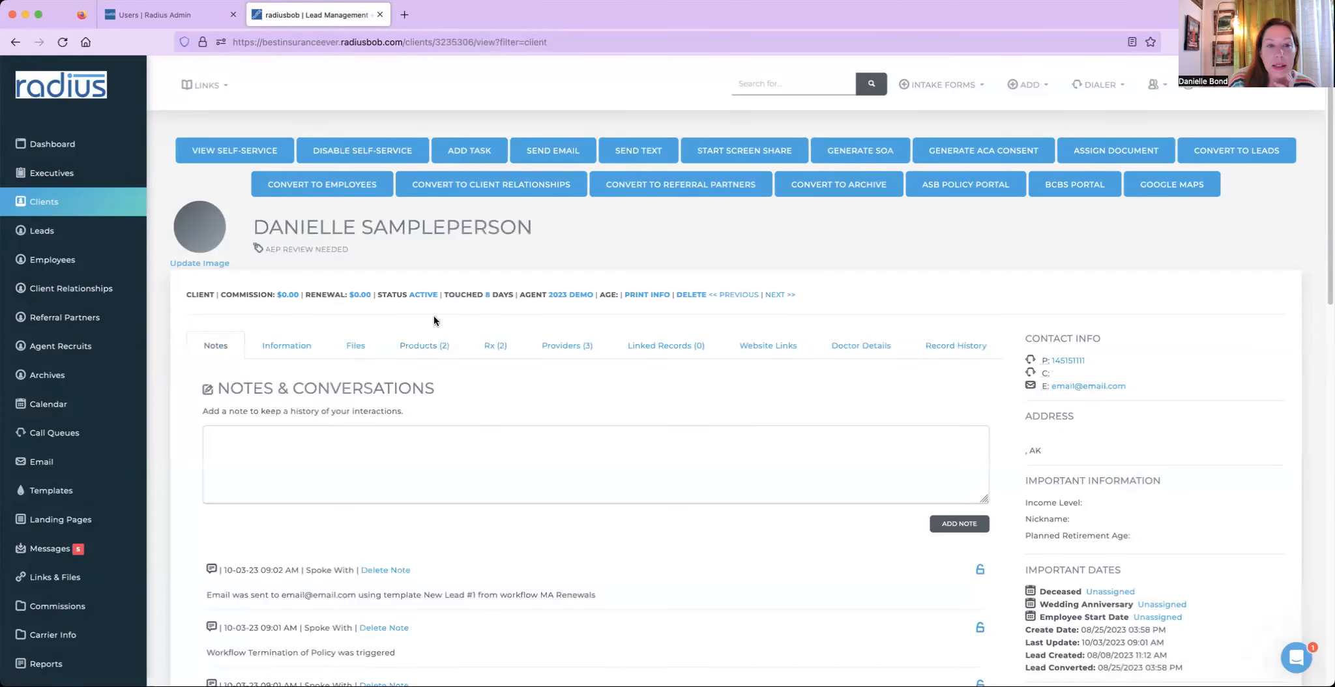
- Enter the client's cell phone number in their information and save the client update
{"action": "left_click", "coordinate": [301, 345]}
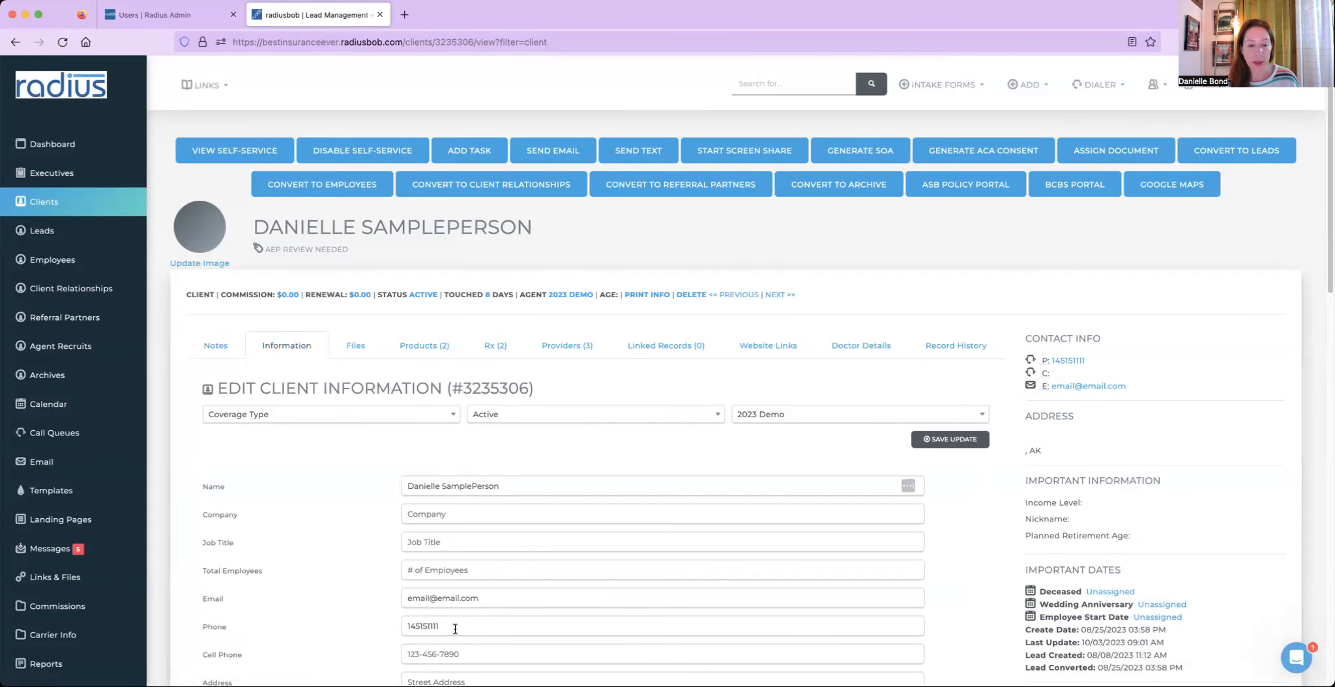
{"action": "double_click", "coordinate": [455, 627]}
{"action": "key", "text": "ctrl+c"}
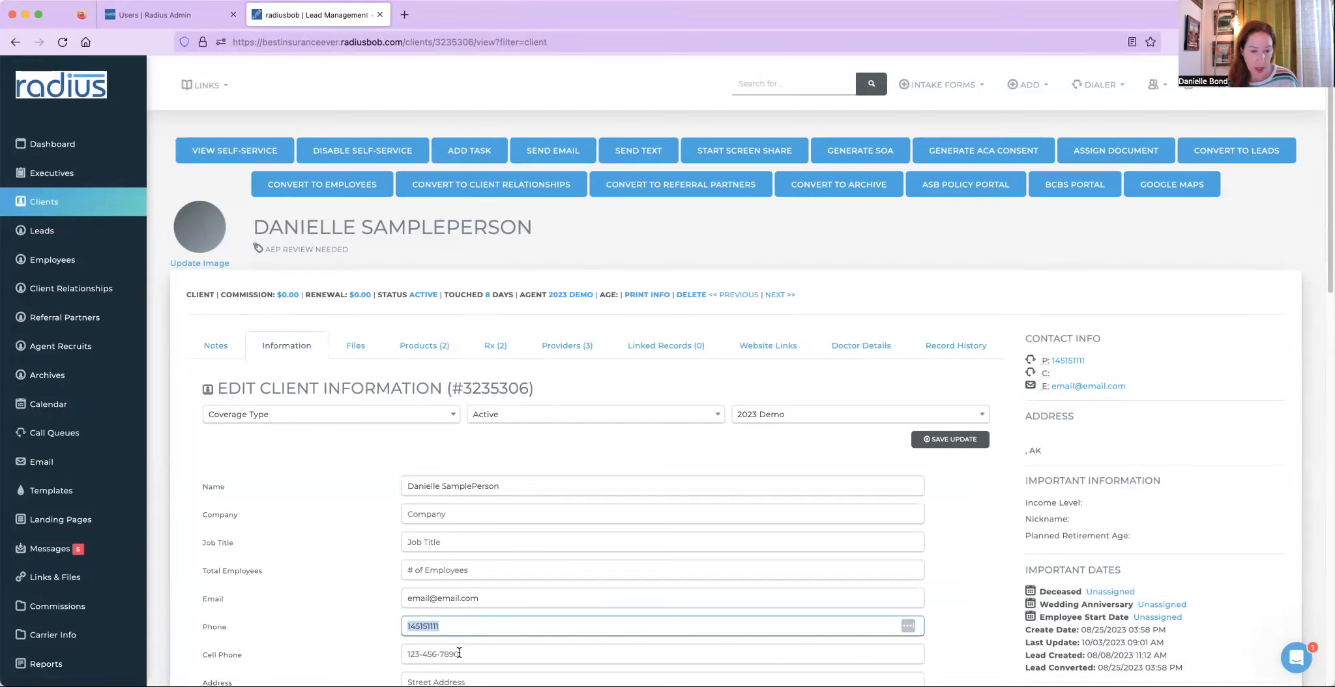
{"action": "left_click", "coordinate": [460, 652]}
{"action": "key", "text": "ctrl+v"}
{"action": "double_click", "coordinate": [453, 654]}
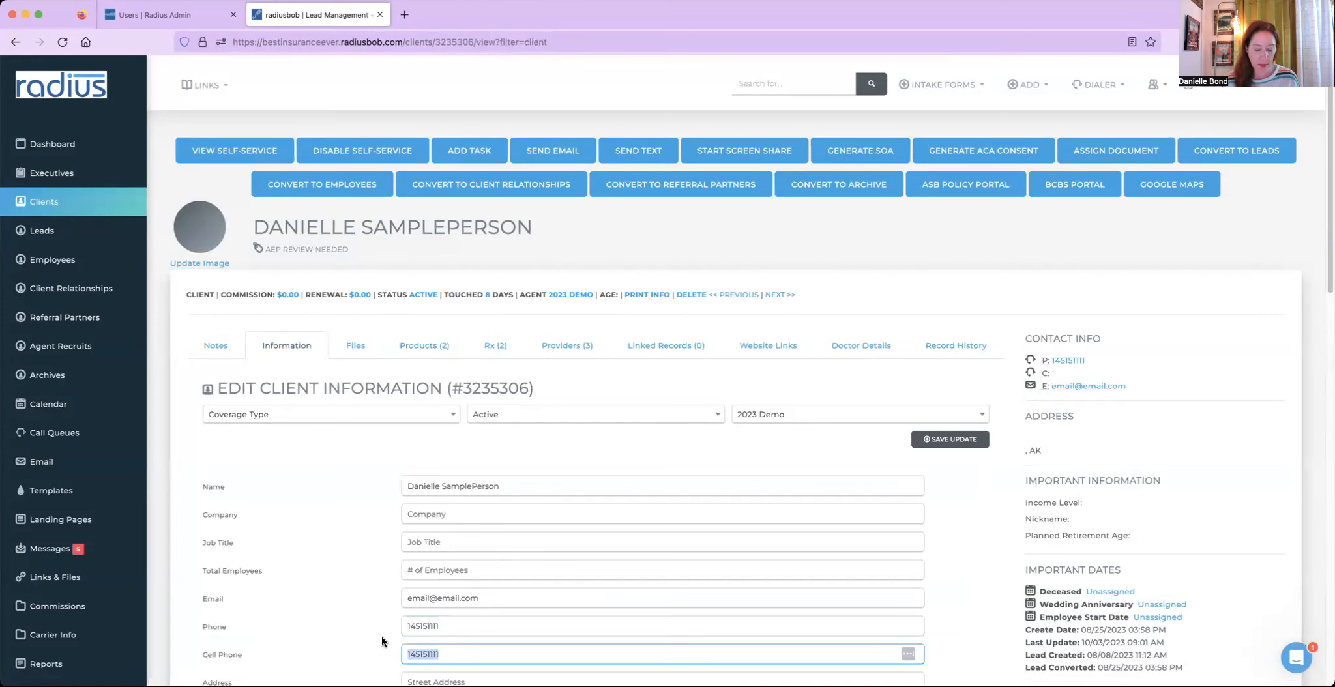
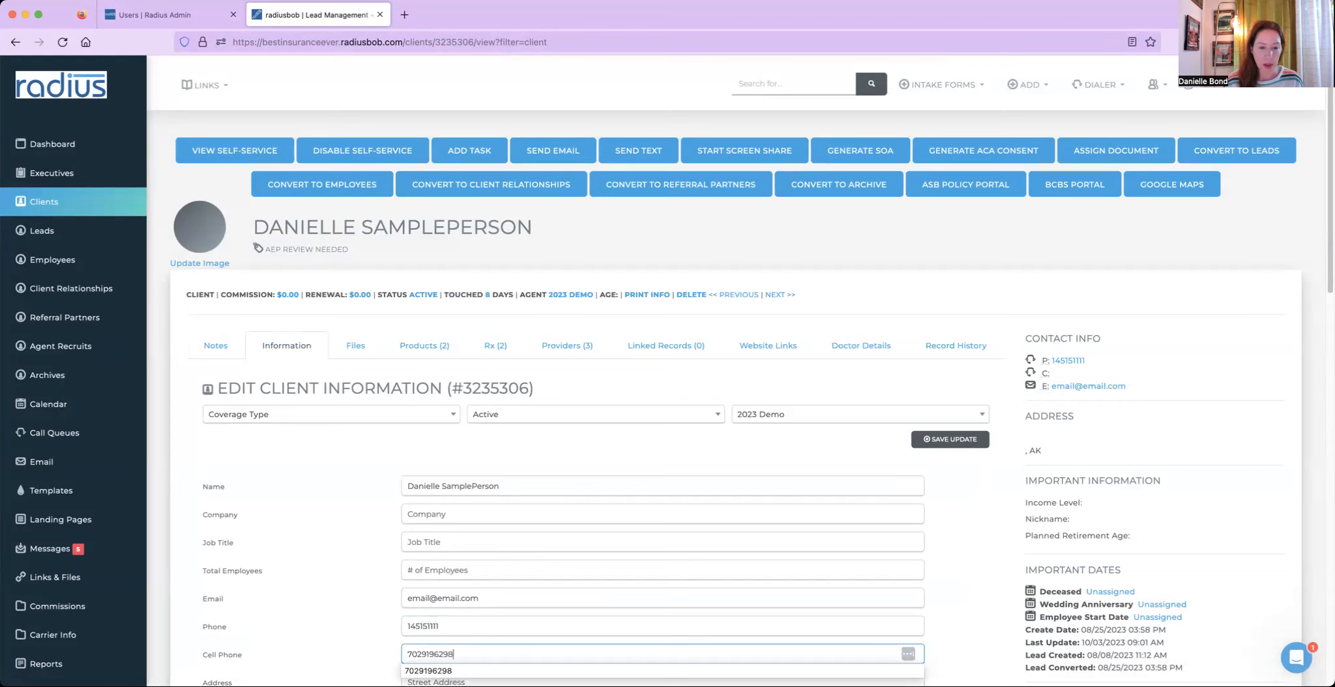
{"action": "left_click", "coordinate": [941, 442]}
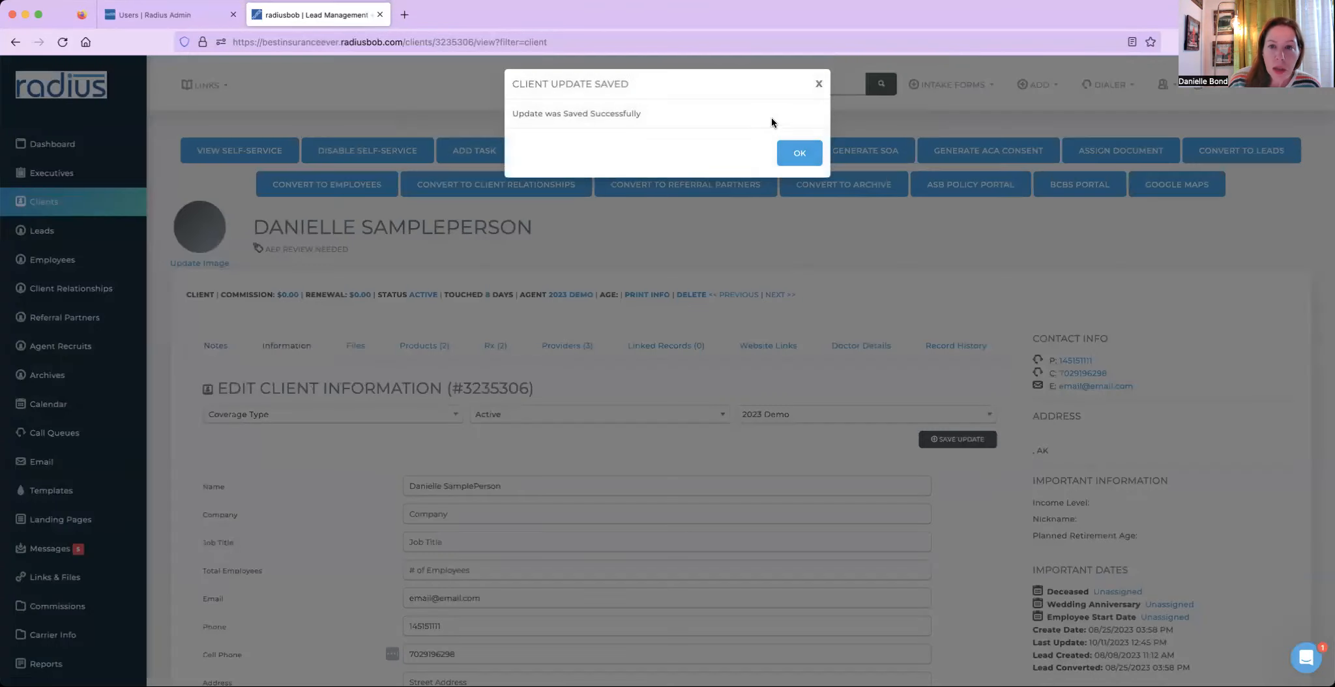
{"action": "left_click", "coordinate": [800, 155]}
- Start a text message to this client using the Rolling over AEP template and Plan G product, then close it
{"action": "left_click", "coordinate": [648, 156]}
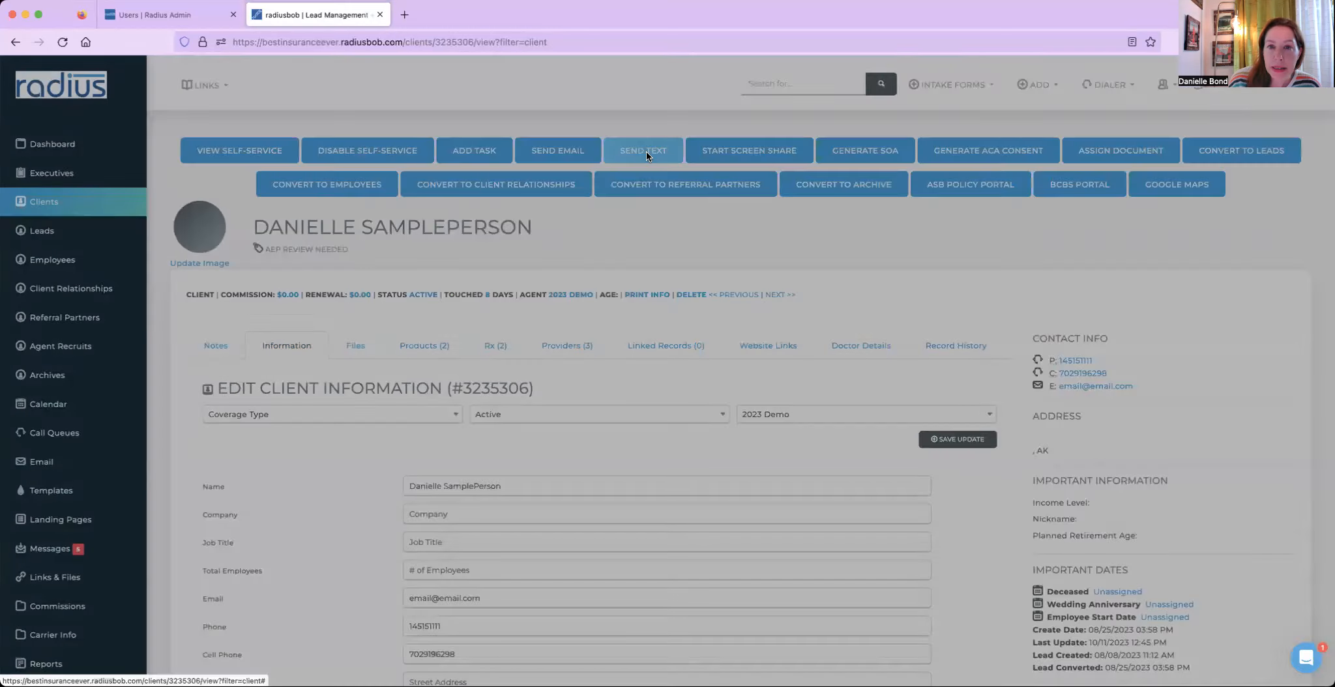
{"action": "left_click", "coordinate": [650, 150]}
{"action": "type", "text": "rol"}
{"action": "left_click", "coordinate": [615, 191]}
{"action": "left_click", "coordinate": [599, 172]}
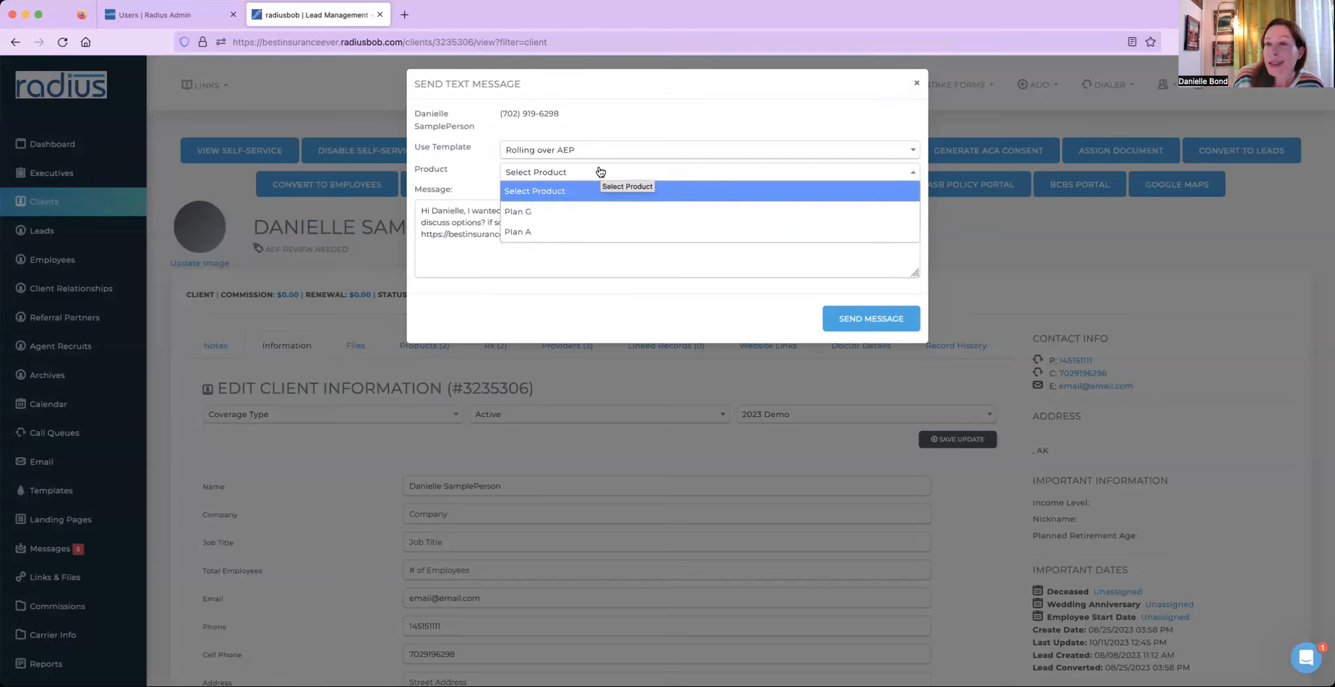
{"action": "left_click", "coordinate": [559, 215]}
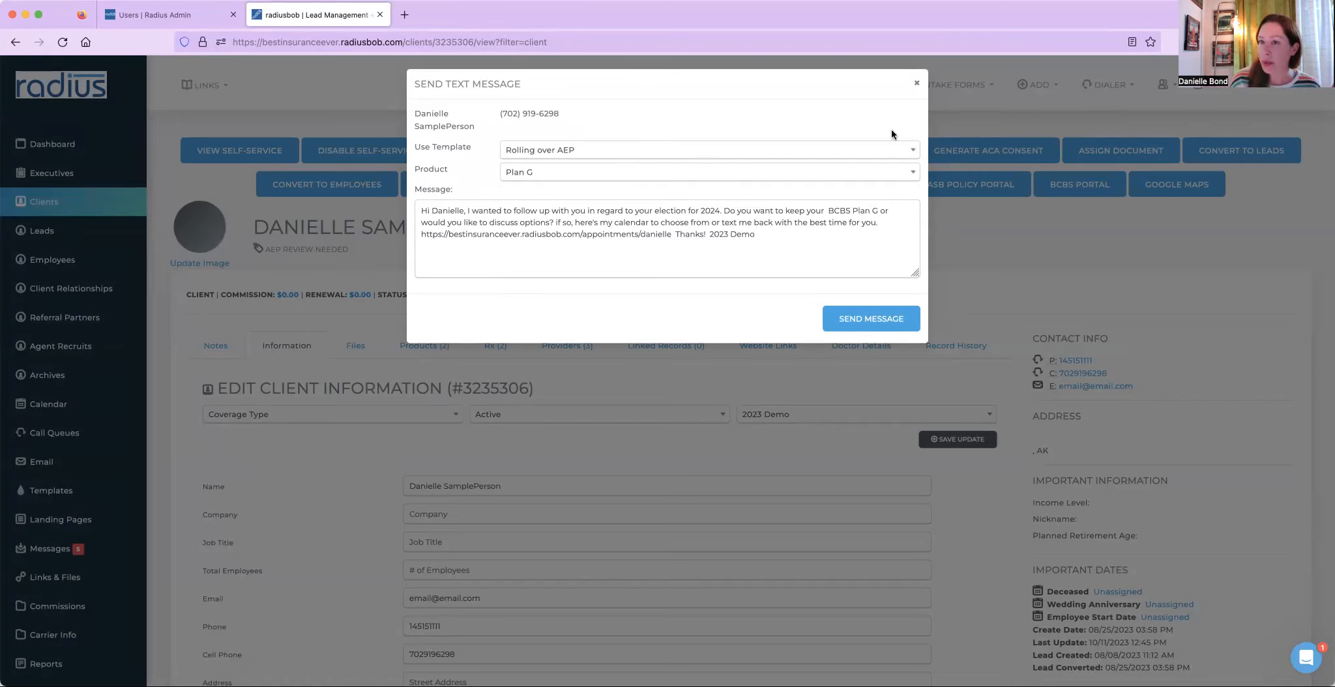
{"action": "left_click", "coordinate": [912, 86]}
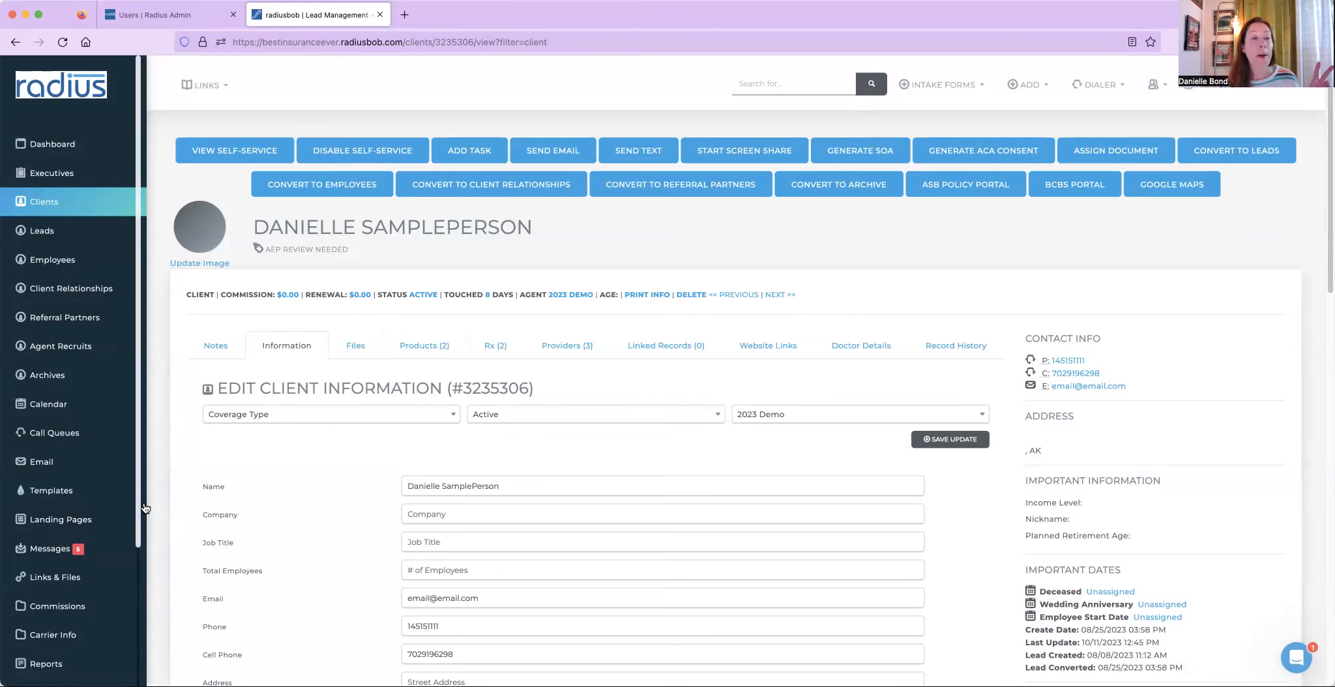
- Open the Aep Clients workflow for editing from the automated workflows in account settings
{"action": "left_click_drag", "start_coordinate": [133, 509], "coordinate": [139, 642]}
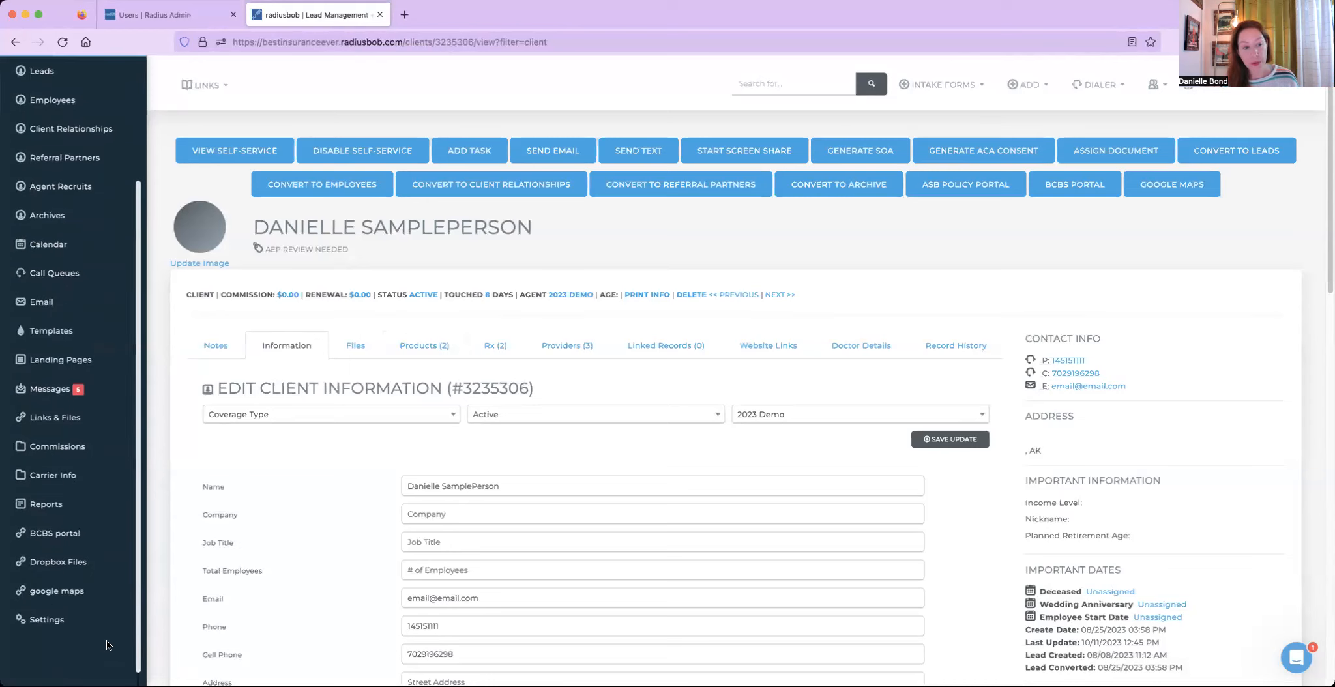
{"action": "left_click", "coordinate": [51, 627]}
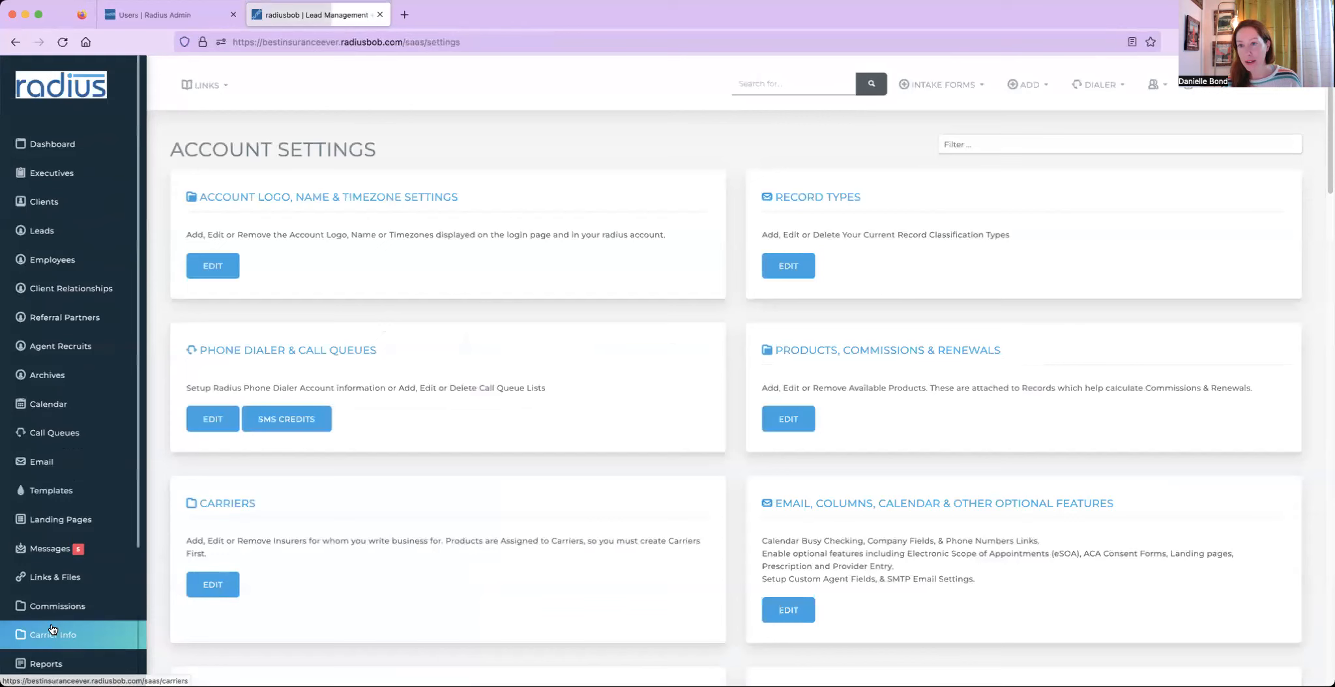
{"action": "left_click", "coordinate": [1005, 144]}
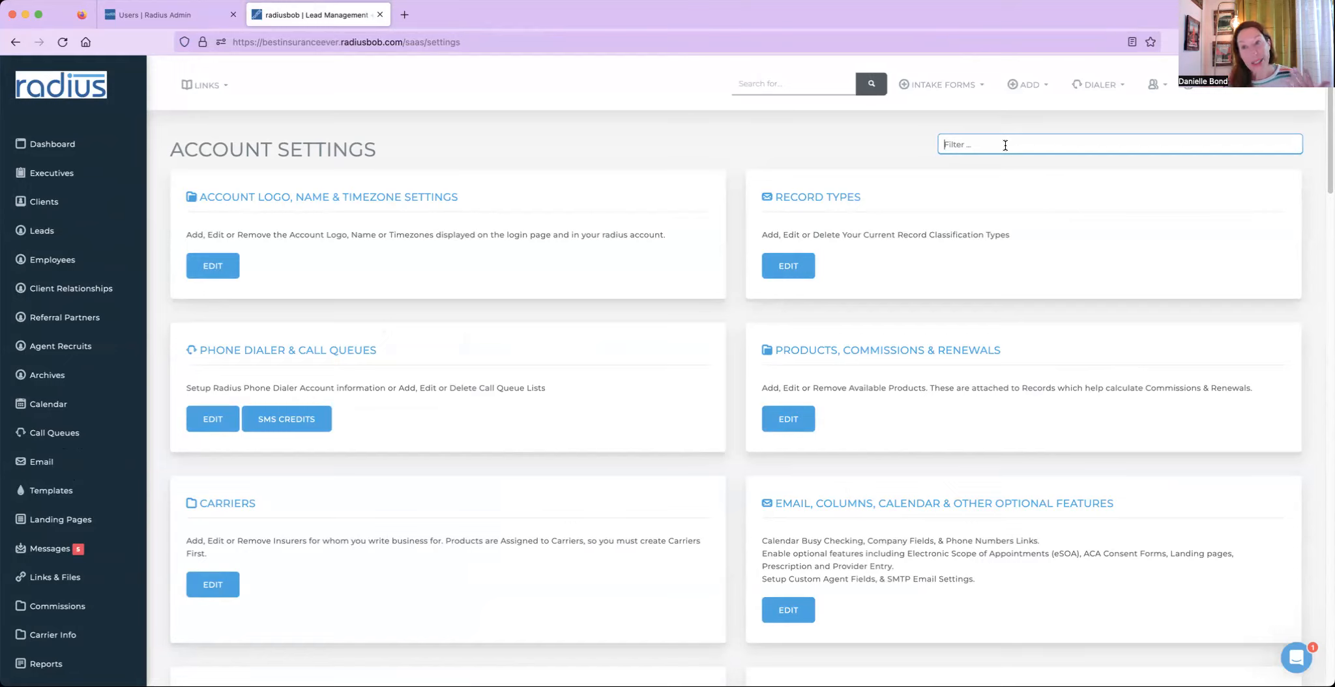
{"action": "type", "text": "autom"}
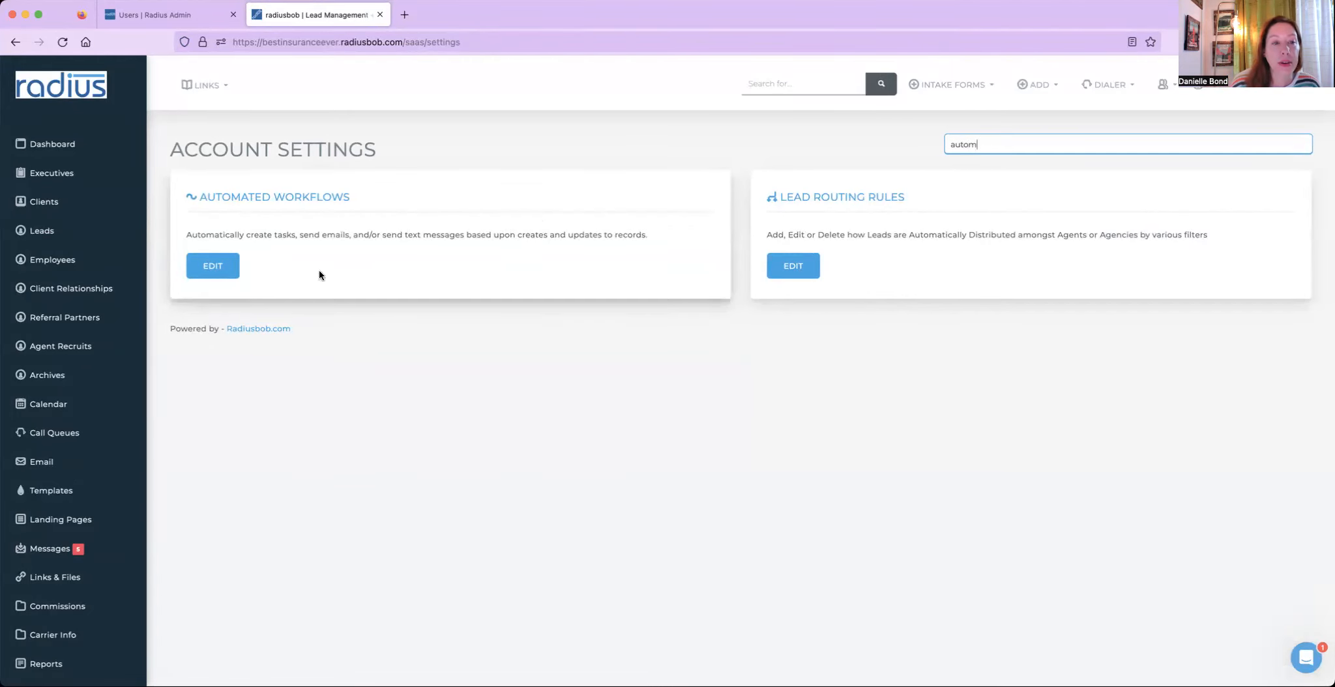
{"action": "left_click", "coordinate": [210, 268]}
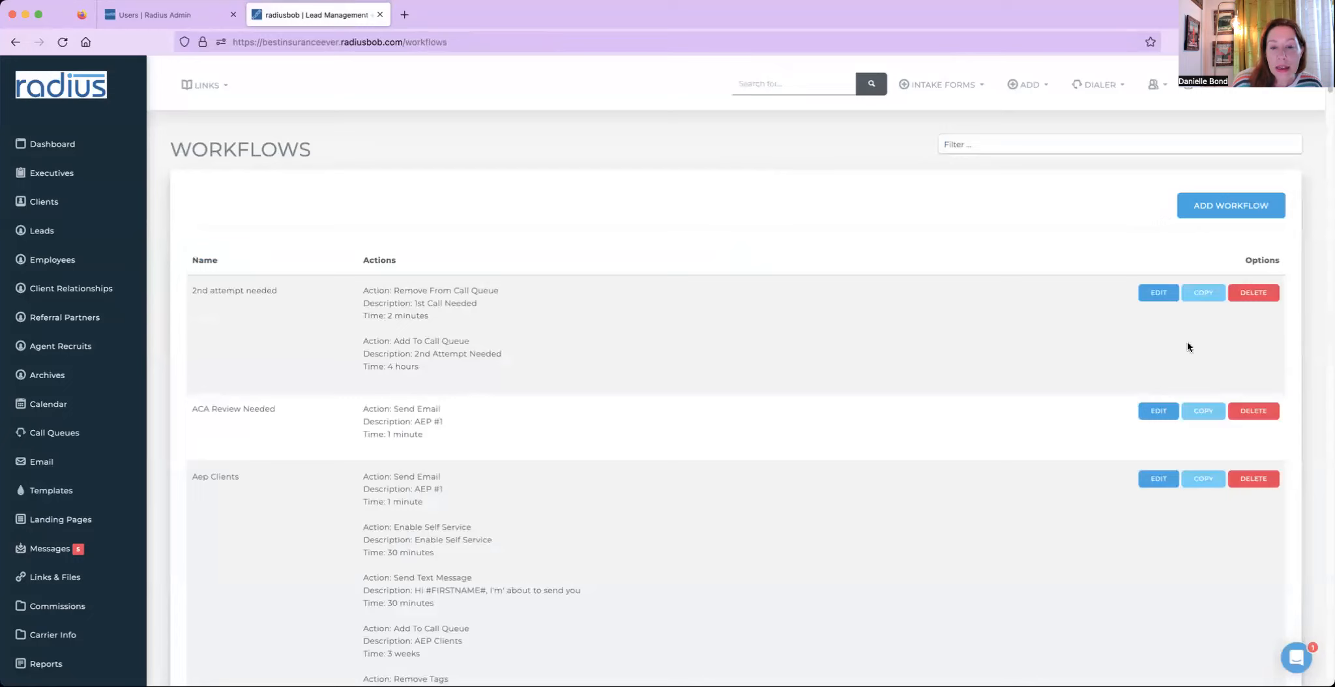
{"action": "left_click", "coordinate": [1151, 488]}
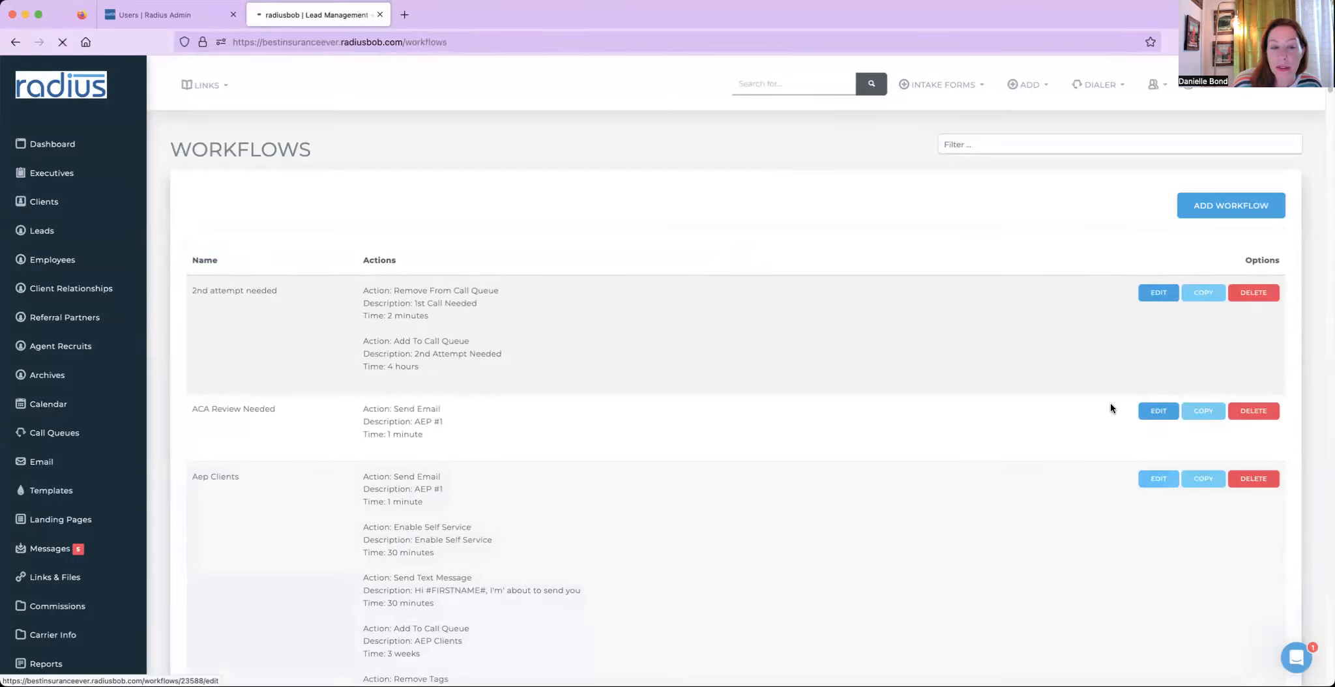
- Examine the workflow's trigger criteria: record types, tag filter and the On Date options
{"action": "left_click_drag", "start_coordinate": [261, 249], "coordinate": [183, 234]}
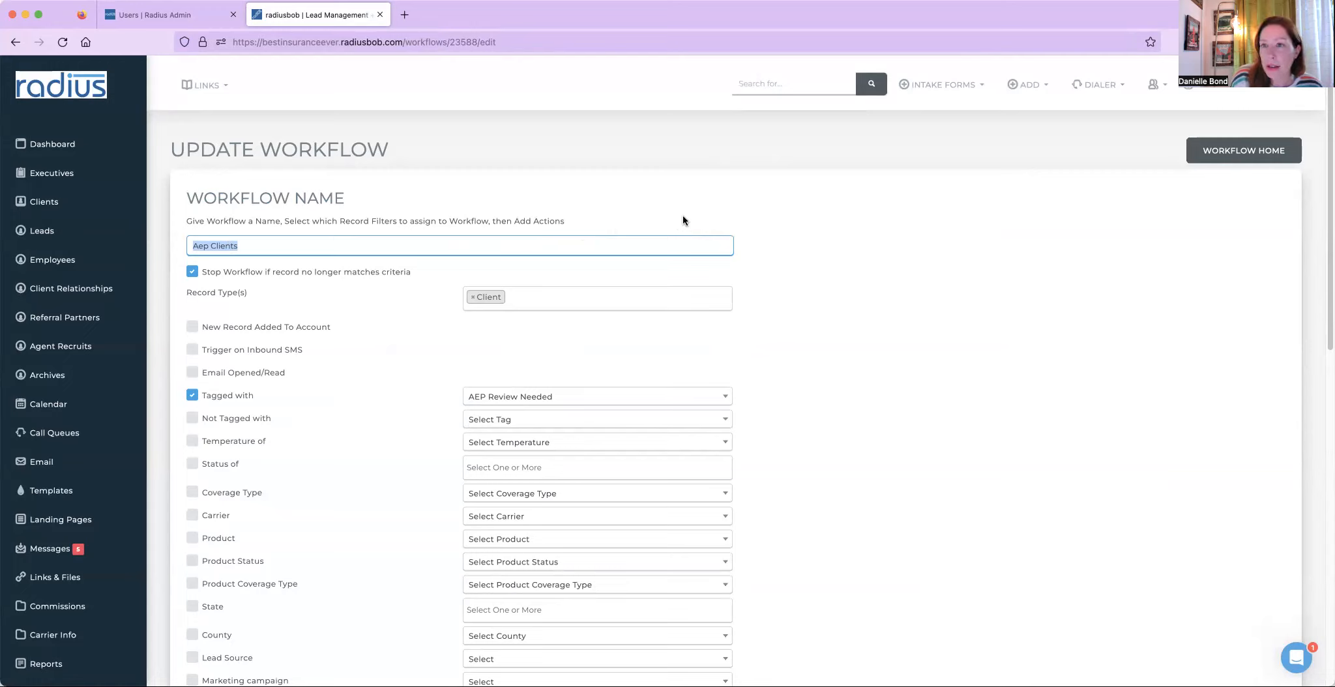
{"action": "left_click", "coordinate": [554, 297]}
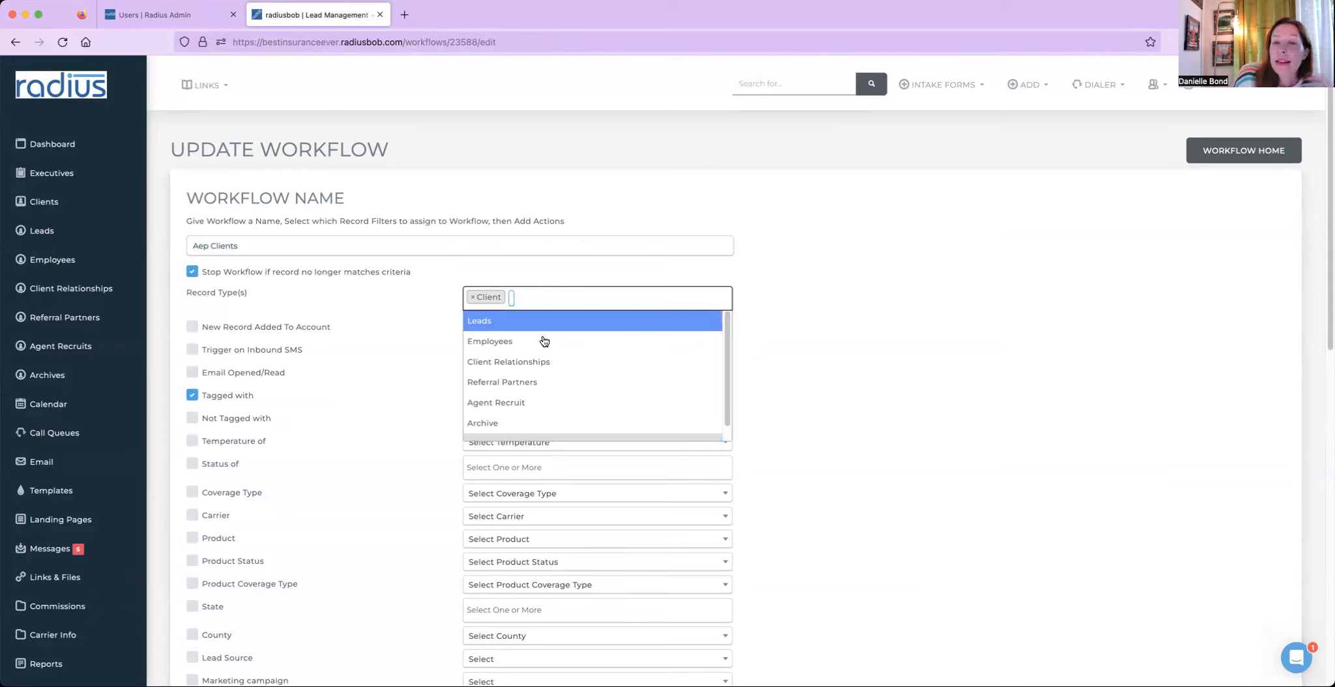
{"action": "left_click", "coordinate": [832, 334]}
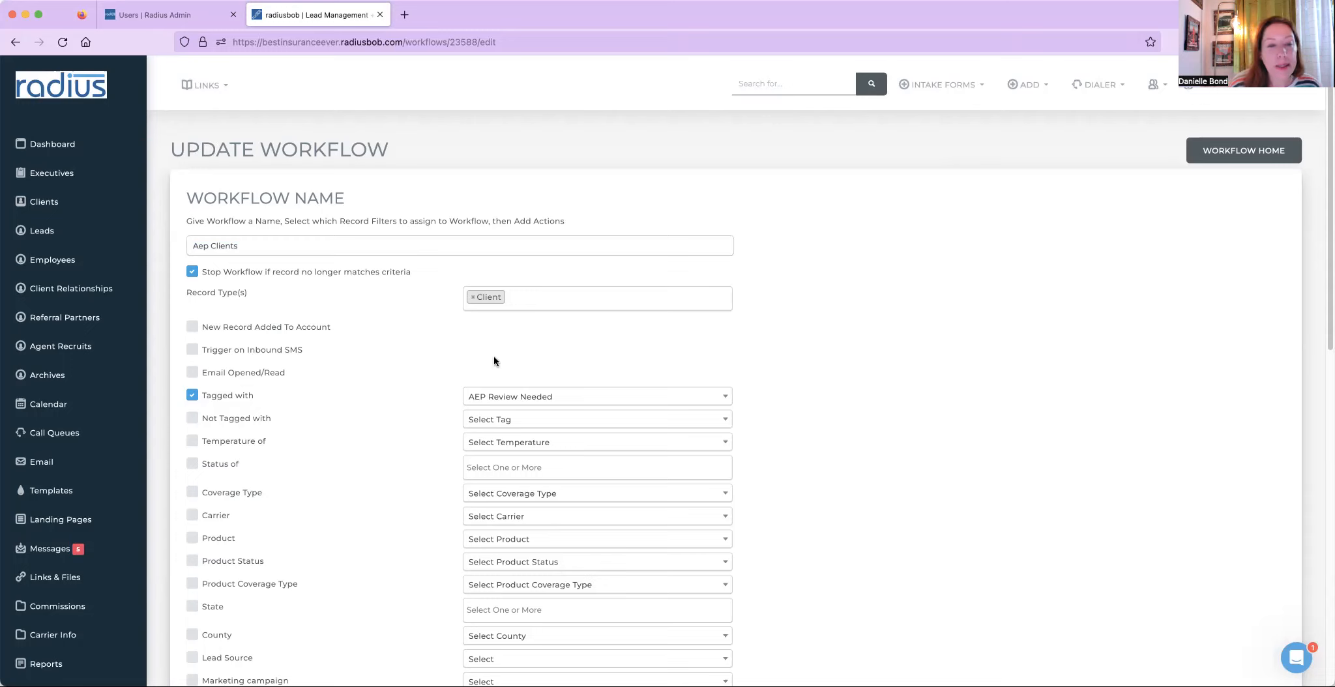
{"action": "left_click_drag", "start_coordinate": [256, 396], "coordinate": [201, 396]}
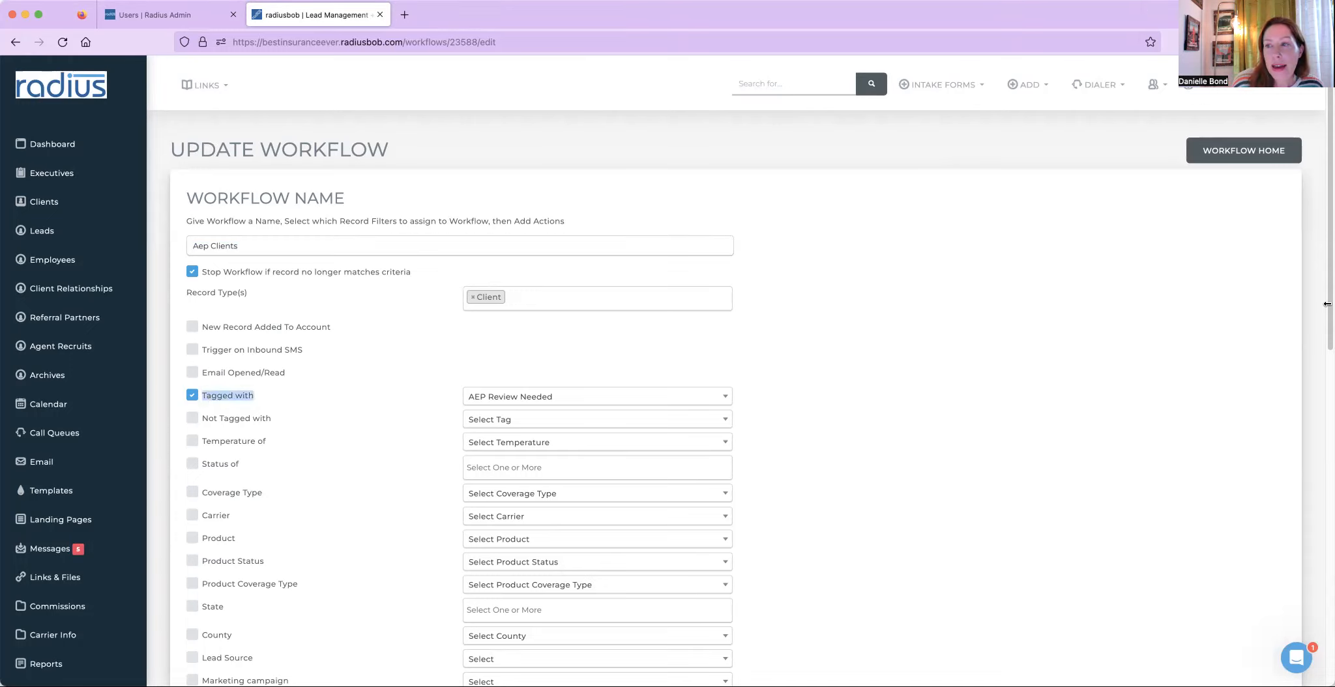
{"action": "scroll", "coordinate": [1326, 302], "scroll_direction": "down", "scroll_amount": 2}
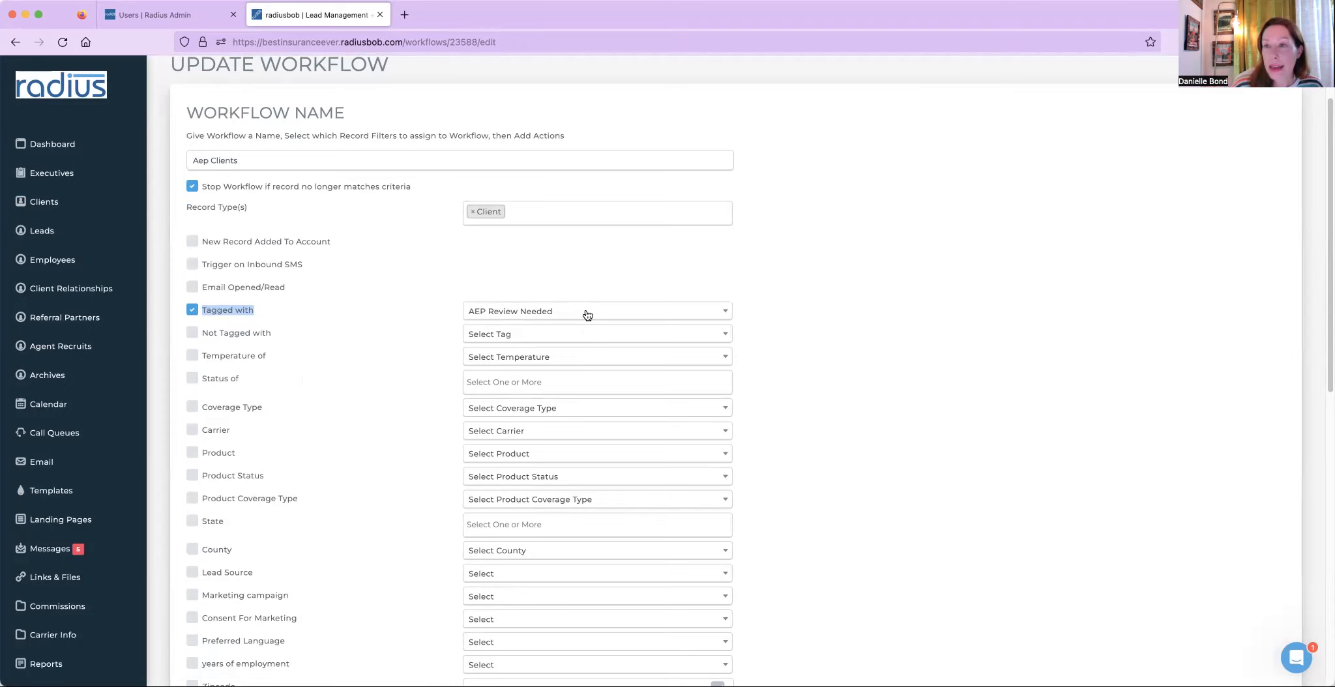
{"action": "scroll", "coordinate": [1304, 294], "scroll_direction": "down", "scroll_amount": 5}
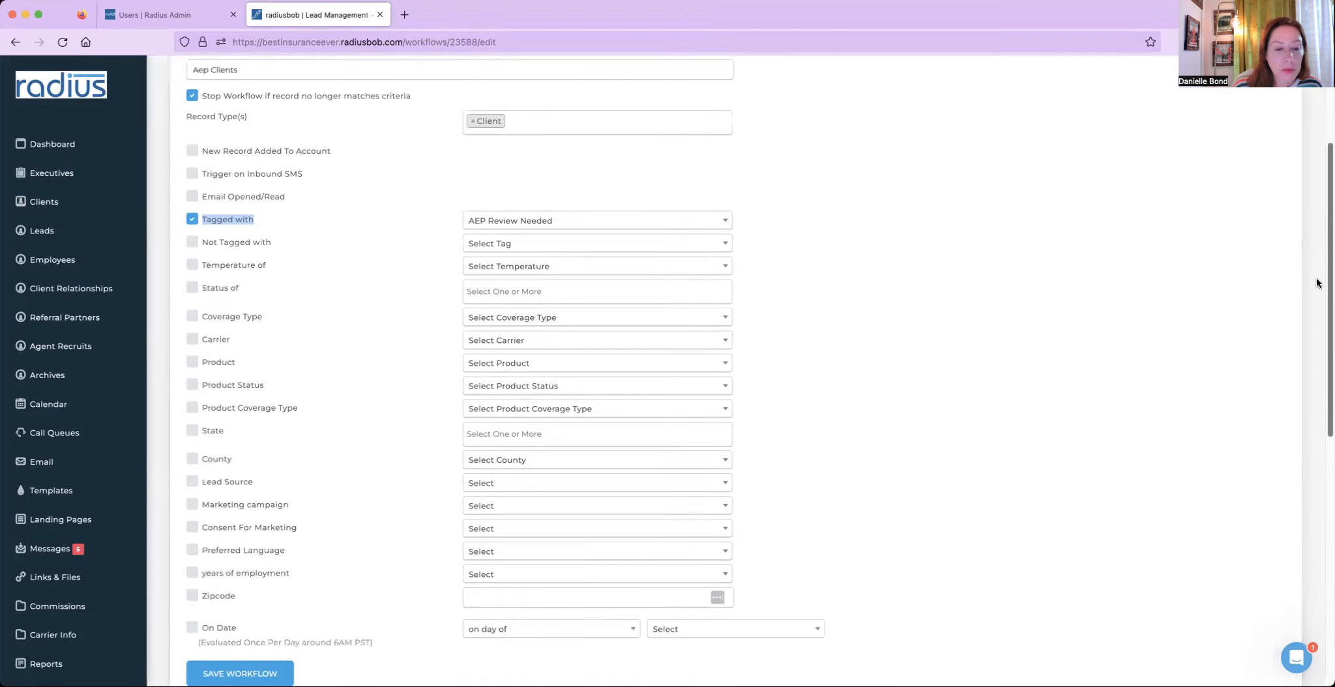
{"action": "left_click", "coordinate": [256, 432]}
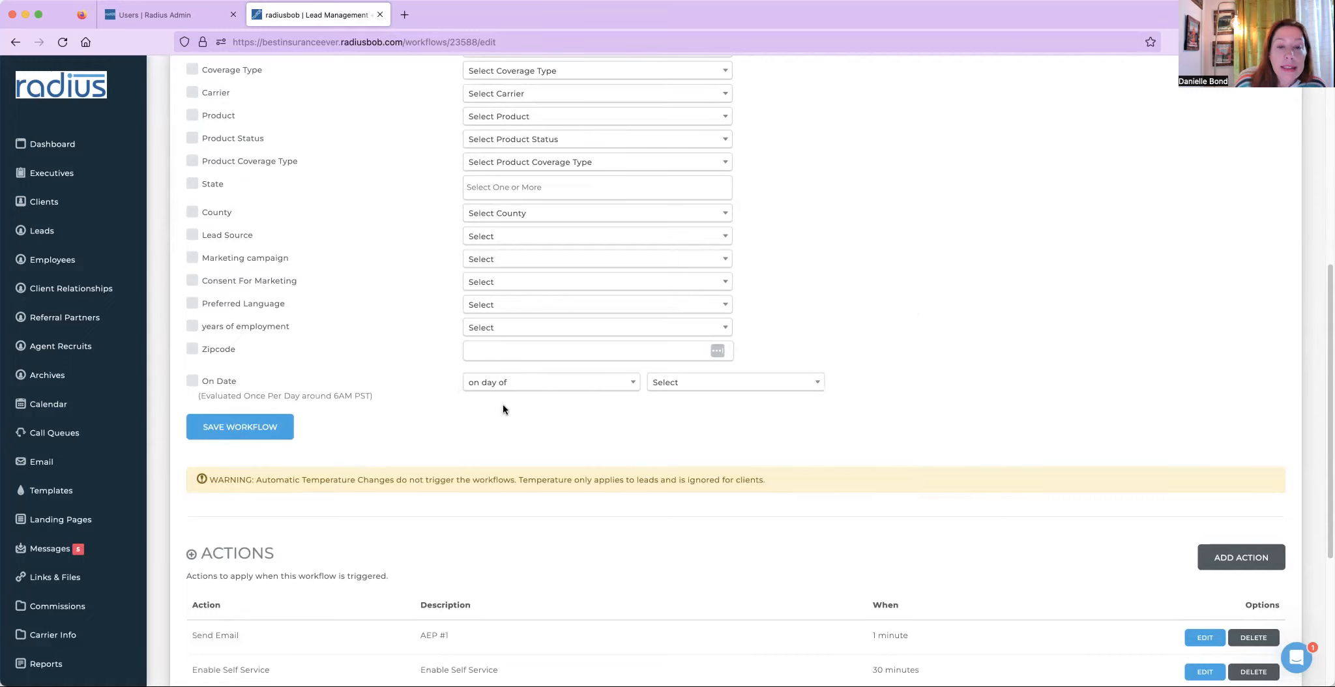
{"action": "left_click", "coordinate": [507, 383]}
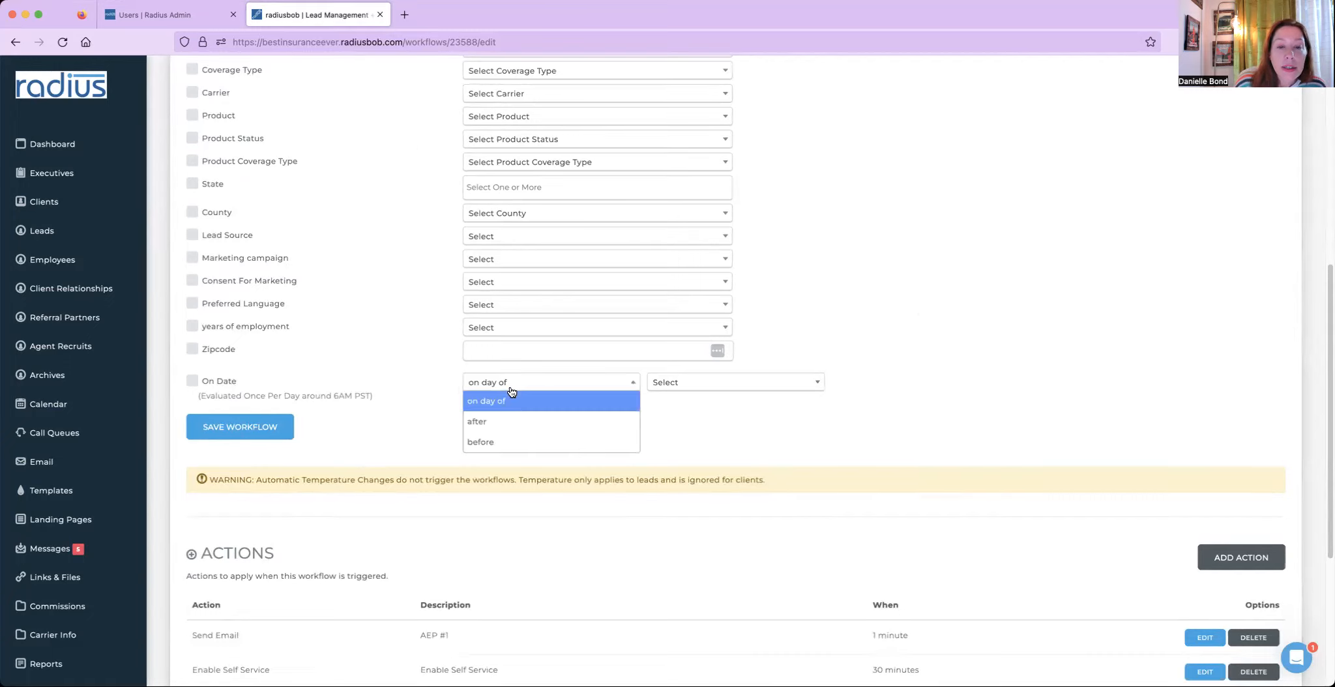
{"action": "left_click", "coordinate": [689, 386]}
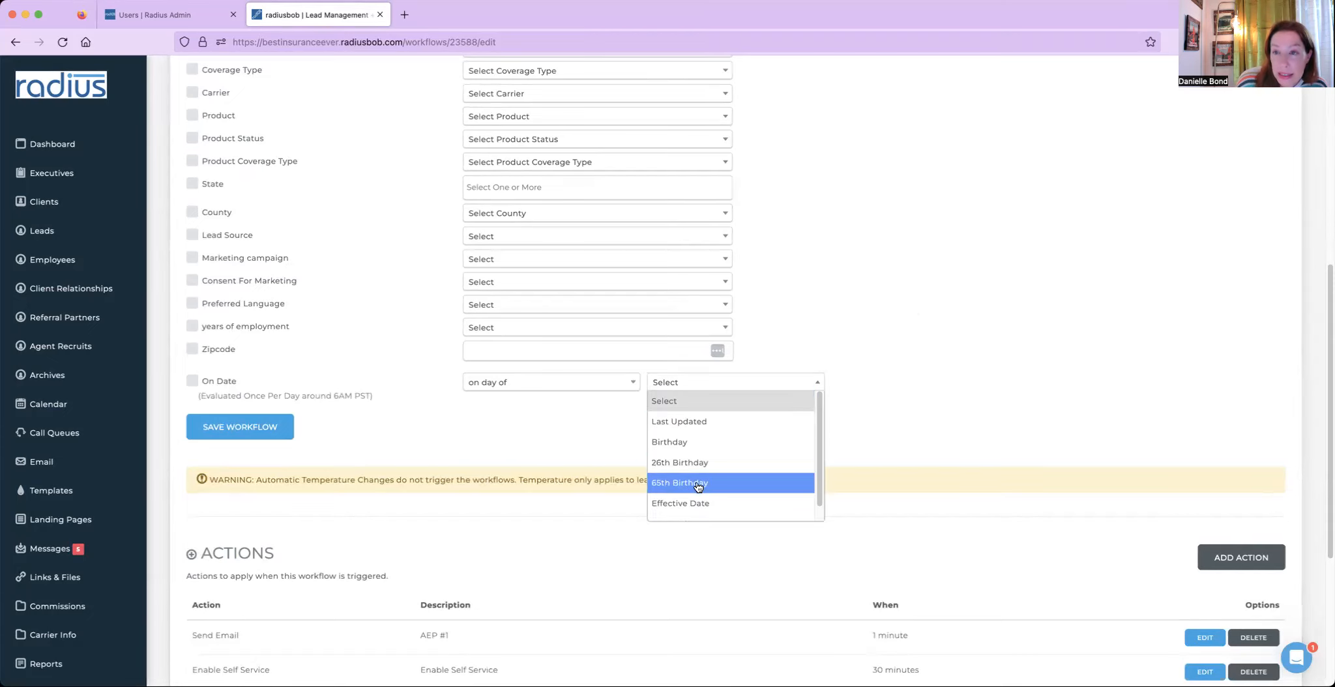
{"action": "scroll", "coordinate": [812, 481], "scroll_direction": "down", "scroll_amount": 1}
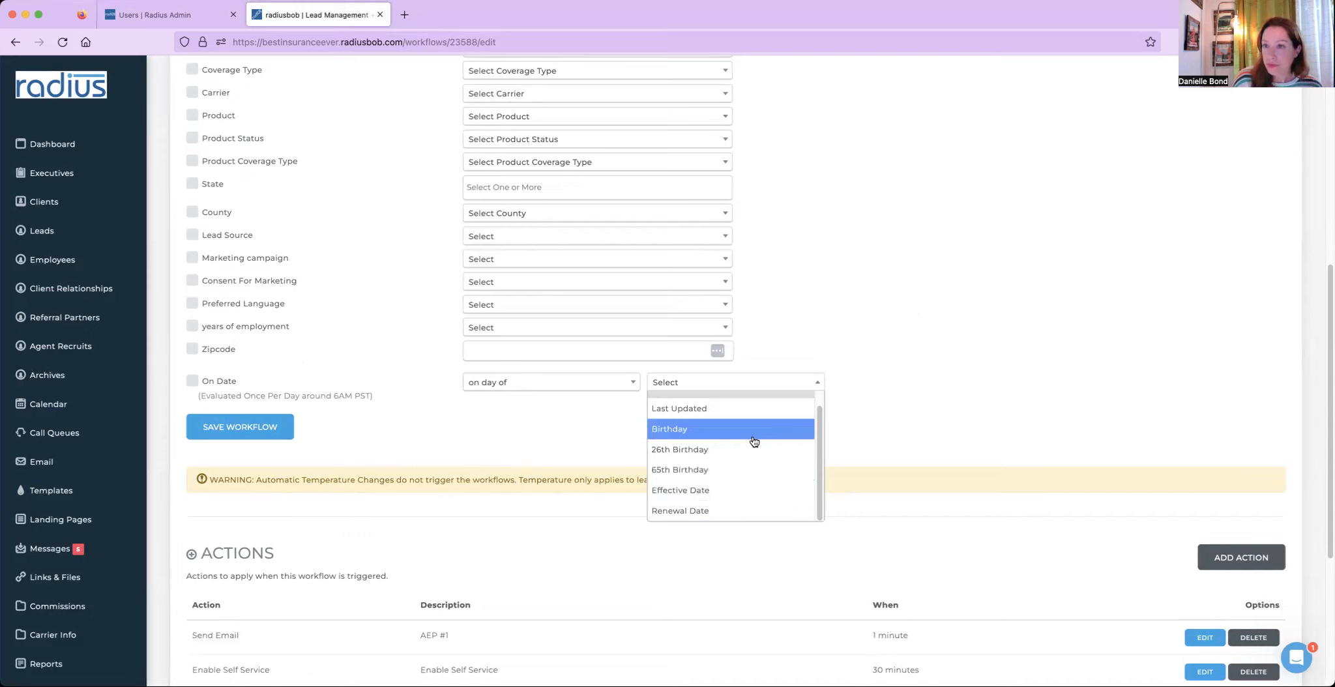
{"action": "left_click", "coordinate": [911, 397]}
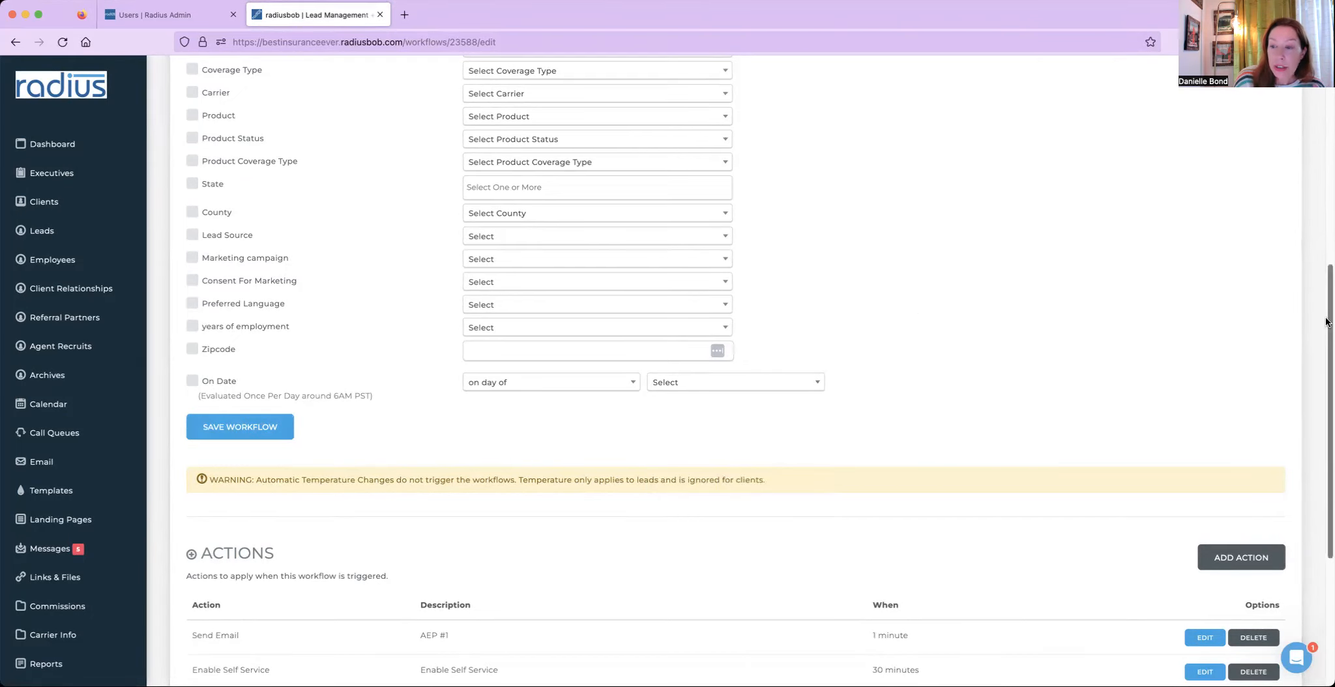
- Open the workflow's Send Text Message action for editing
{"action": "scroll", "coordinate": [1285, 377], "scroll_direction": "down", "scroll_amount": 5}
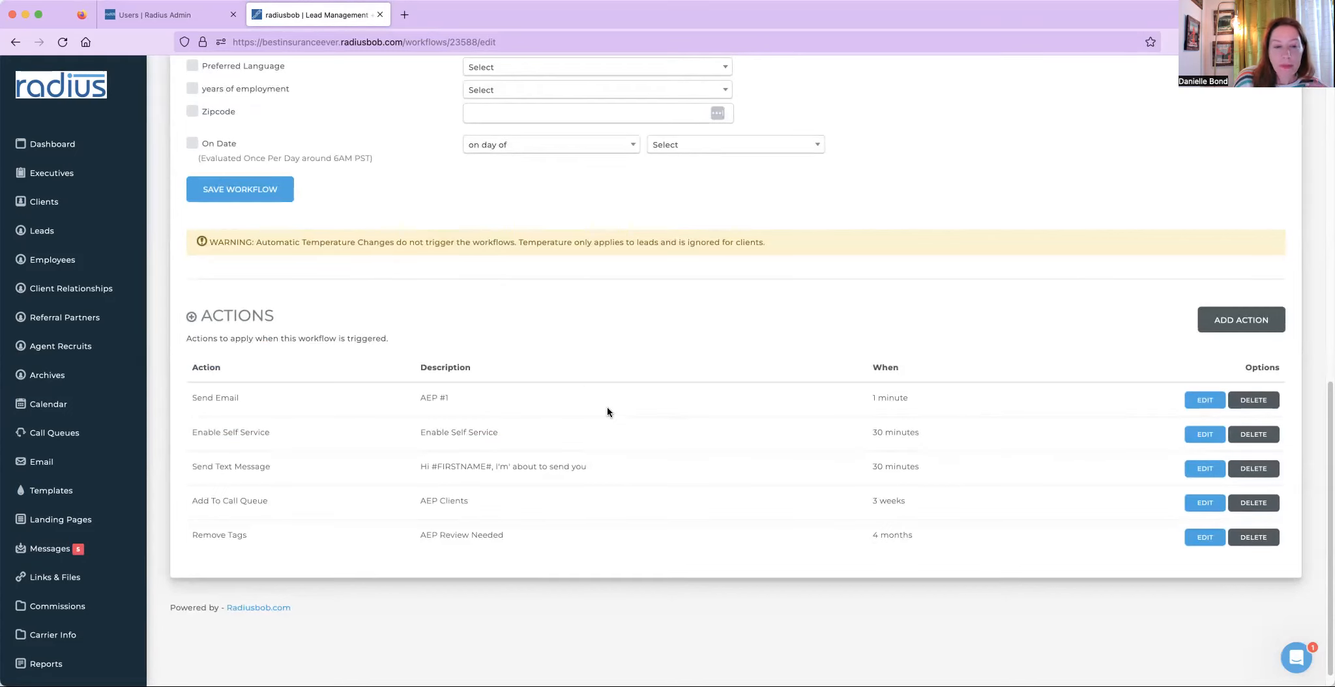
{"action": "left_click_drag", "start_coordinate": [190, 431], "coordinate": [497, 431]}
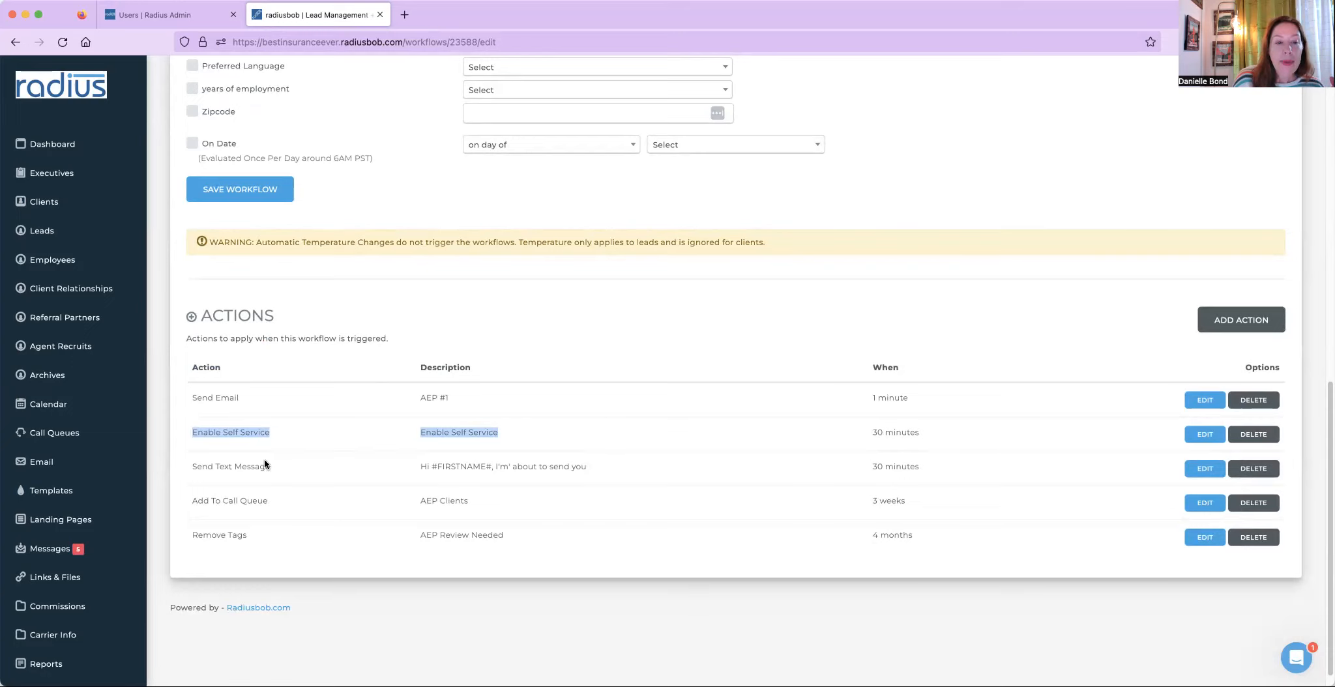
{"action": "left_click_drag", "start_coordinate": [193, 465], "coordinate": [509, 465]}
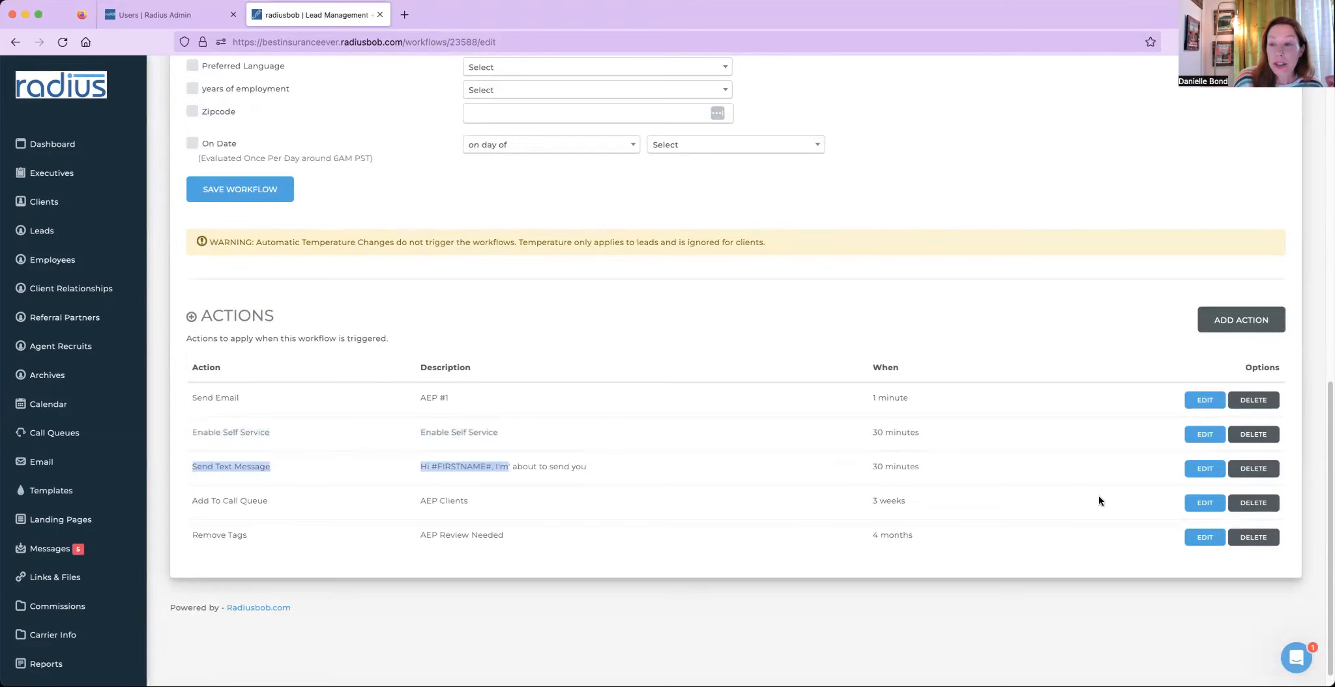
{"action": "left_click", "coordinate": [1206, 468]}
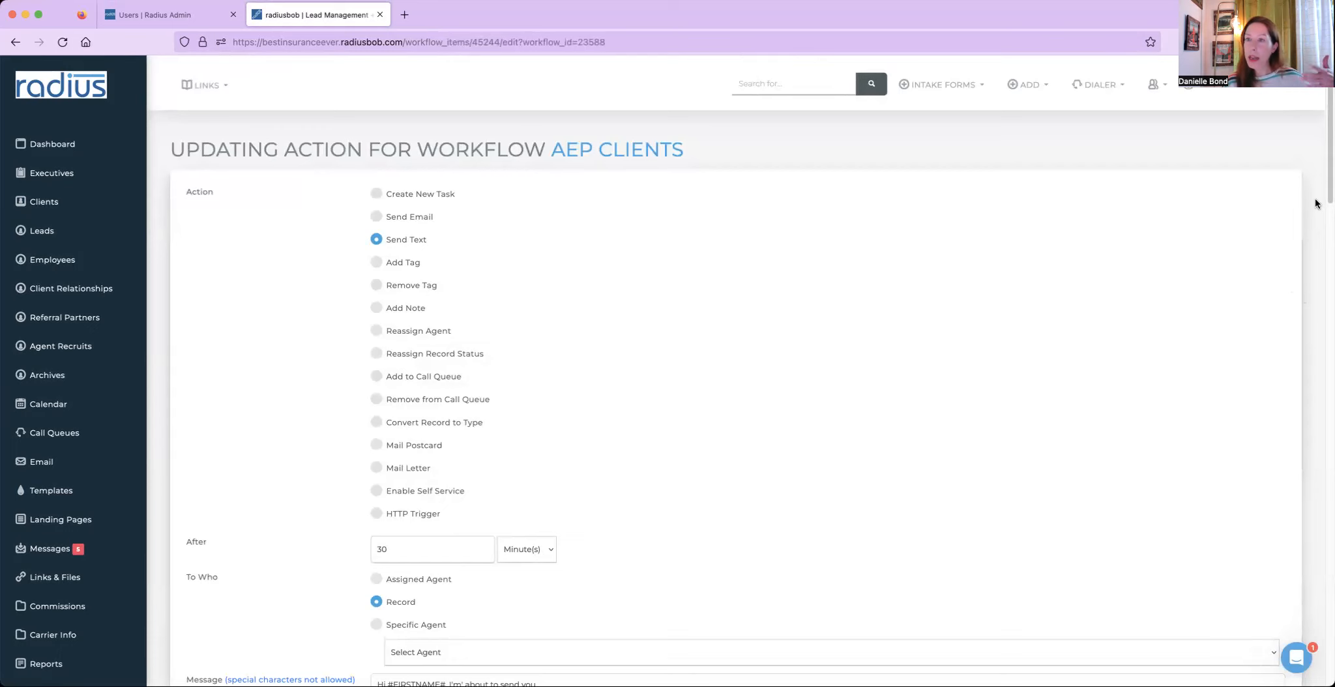
- Extend the workflow text message with "your secure portal email and your password email for that portal to update your providers and prescriptions."
{"action": "scroll", "coordinate": [1326, 236], "scroll_direction": "down", "scroll_amount": 3}
{"action": "scroll", "coordinate": [1326, 236], "scroll_direction": "down", "scroll_amount": 5}
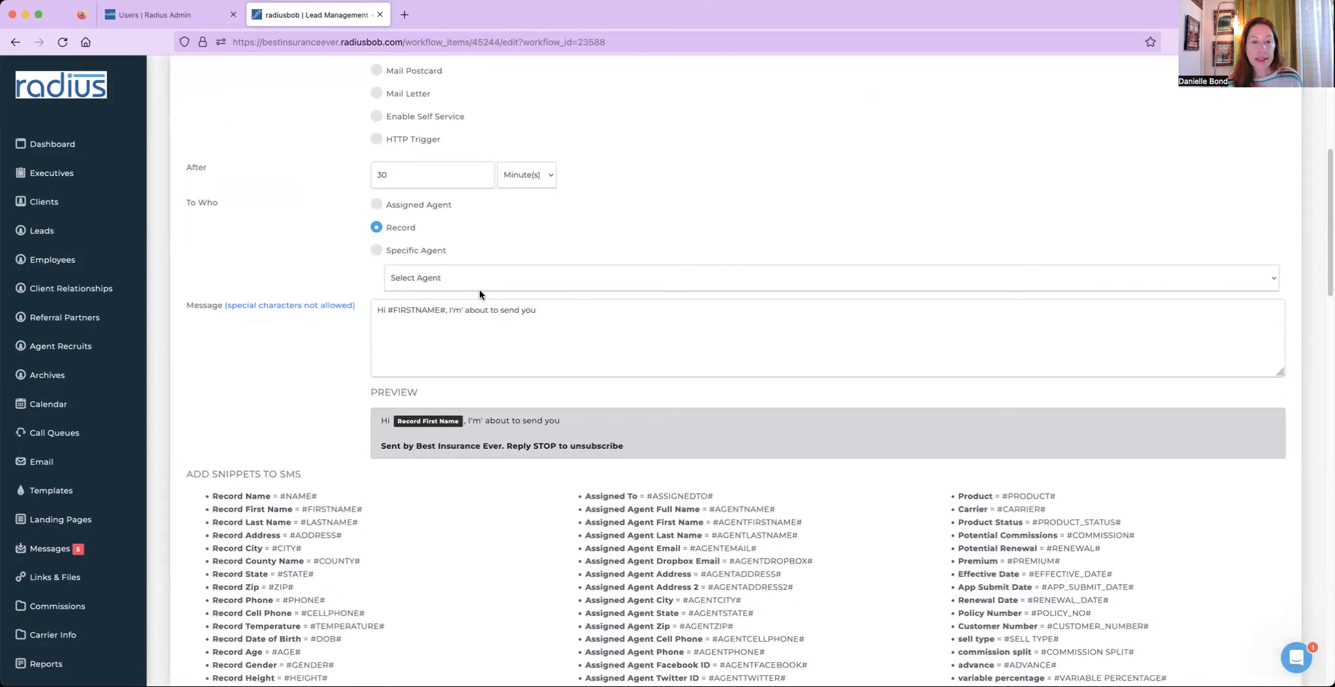
{"action": "double_click", "coordinate": [397, 229]}
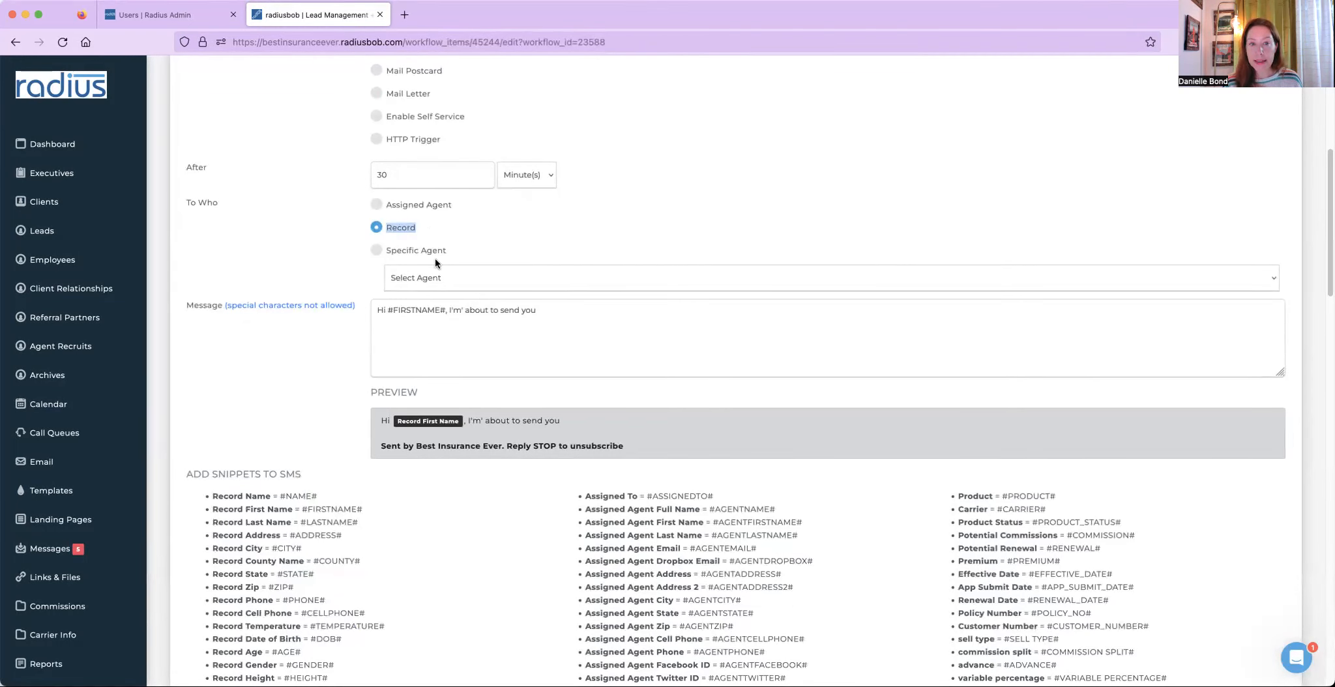
{"action": "left_click", "coordinate": [569, 307]}
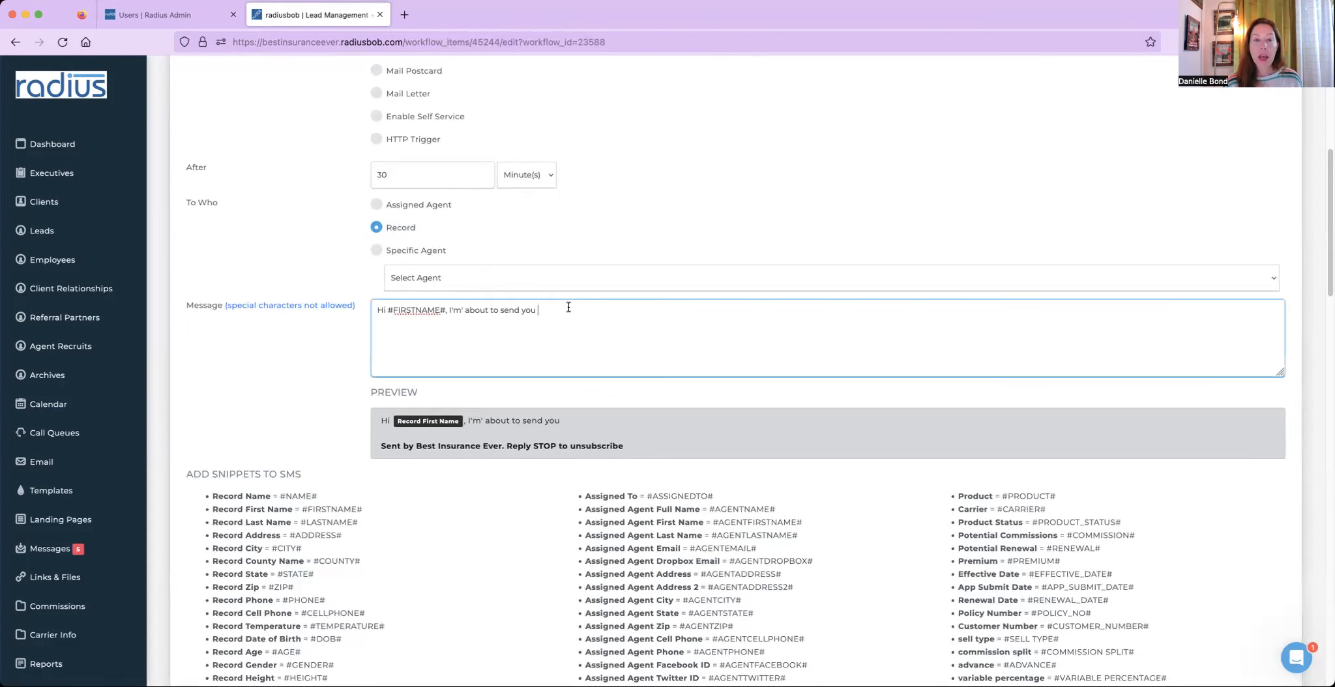
{"action": "type", "text": "the"}
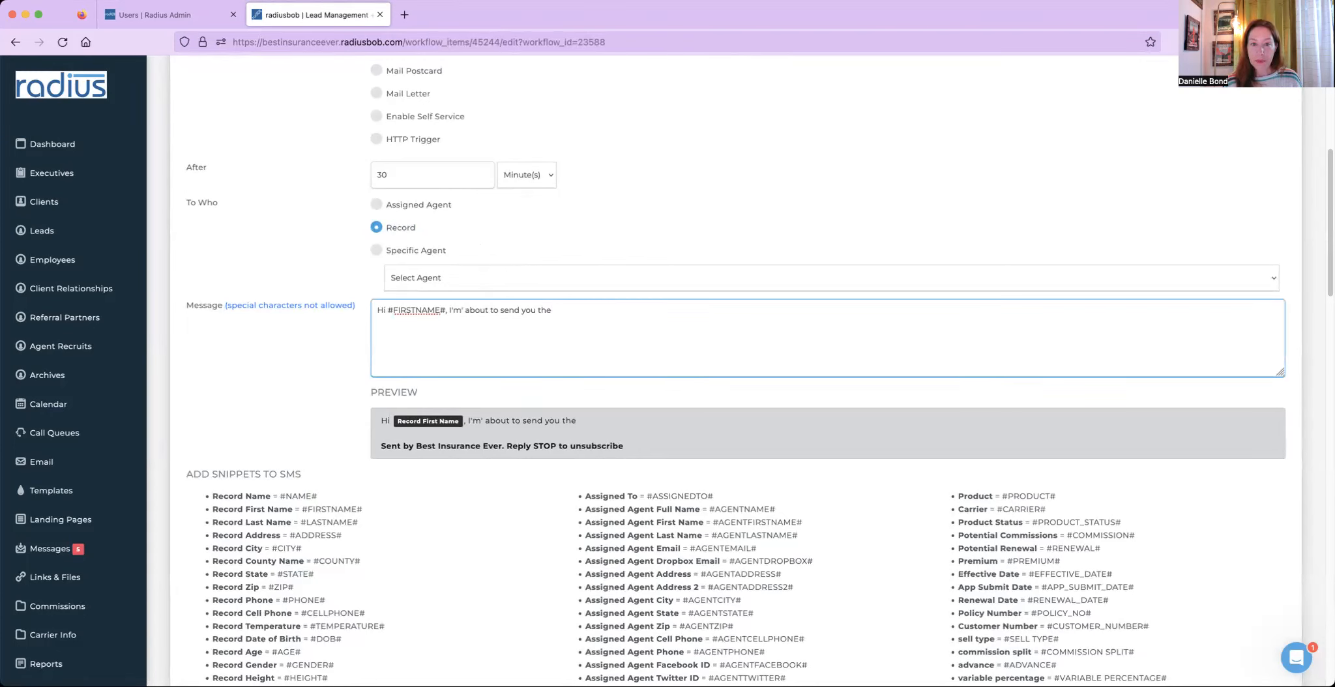
{"action": "key", "text": "BackSpace"}
{"action": "type", "text": "secure portal email and your password email for that portal to u"}
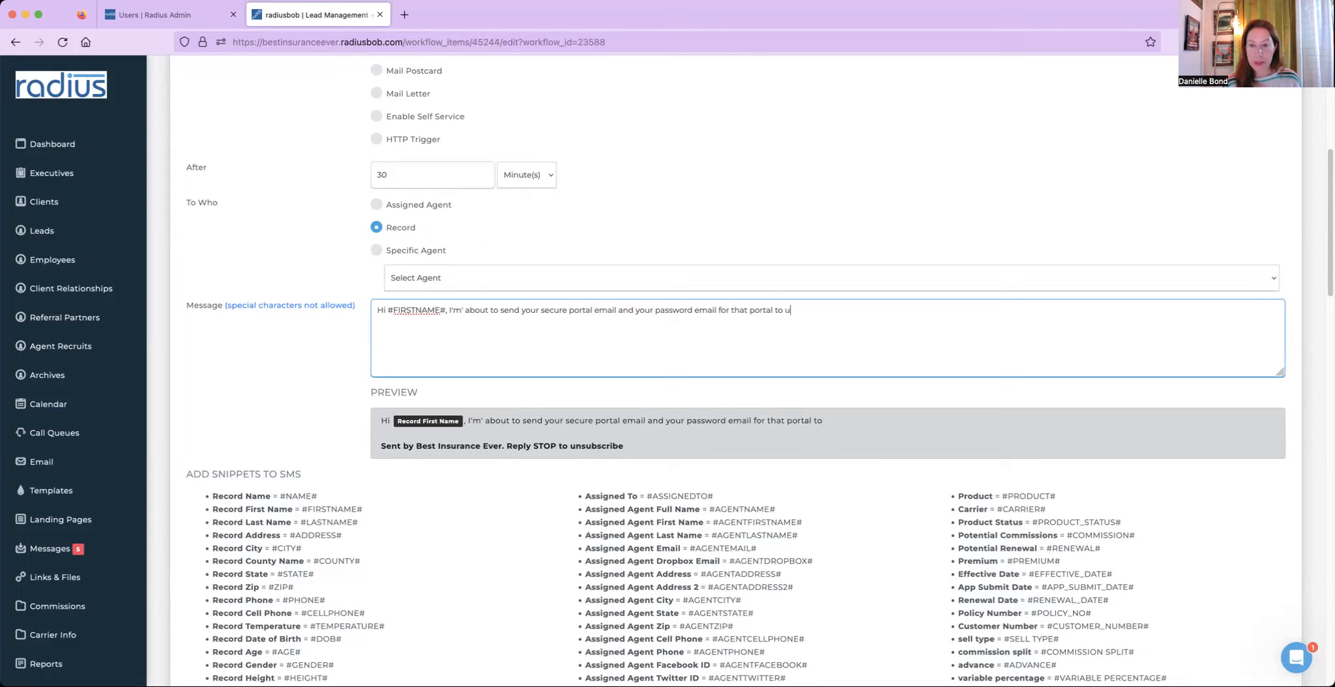
{"action": "type", "text": "pdate your providers and pres"}
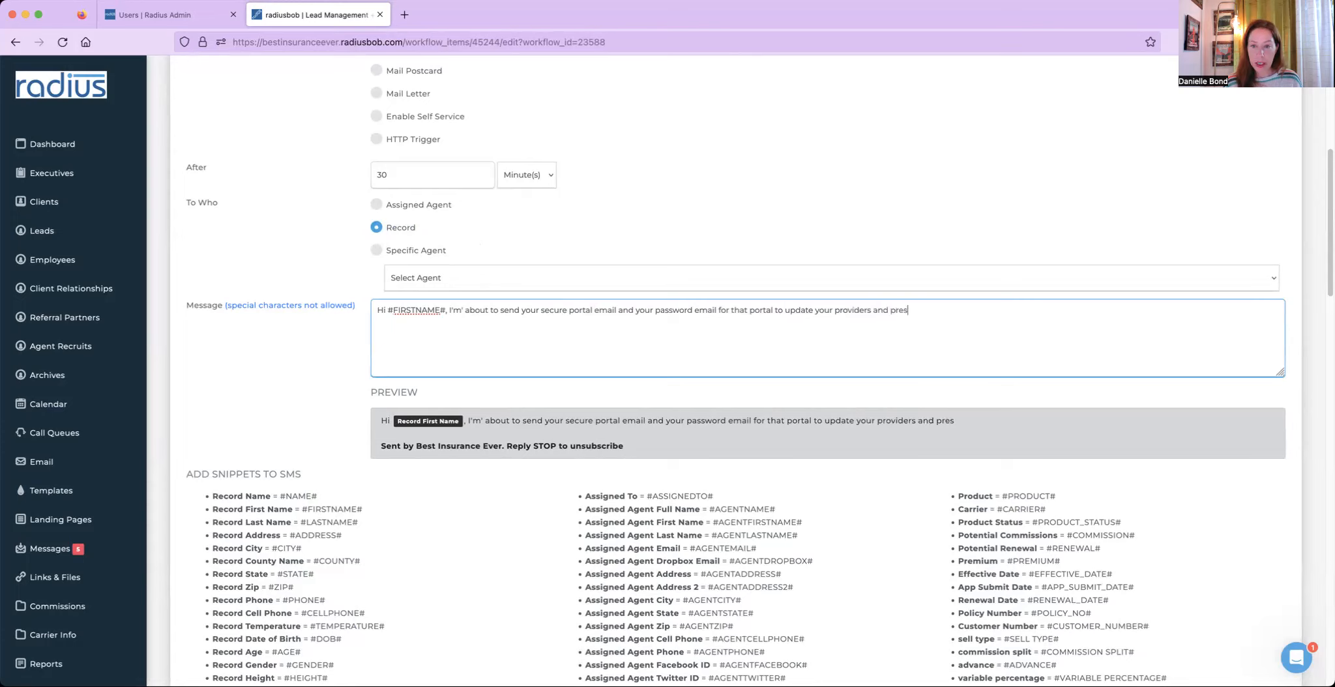
{"action": "type", "text": "criptions. If there are no changes, just l"}
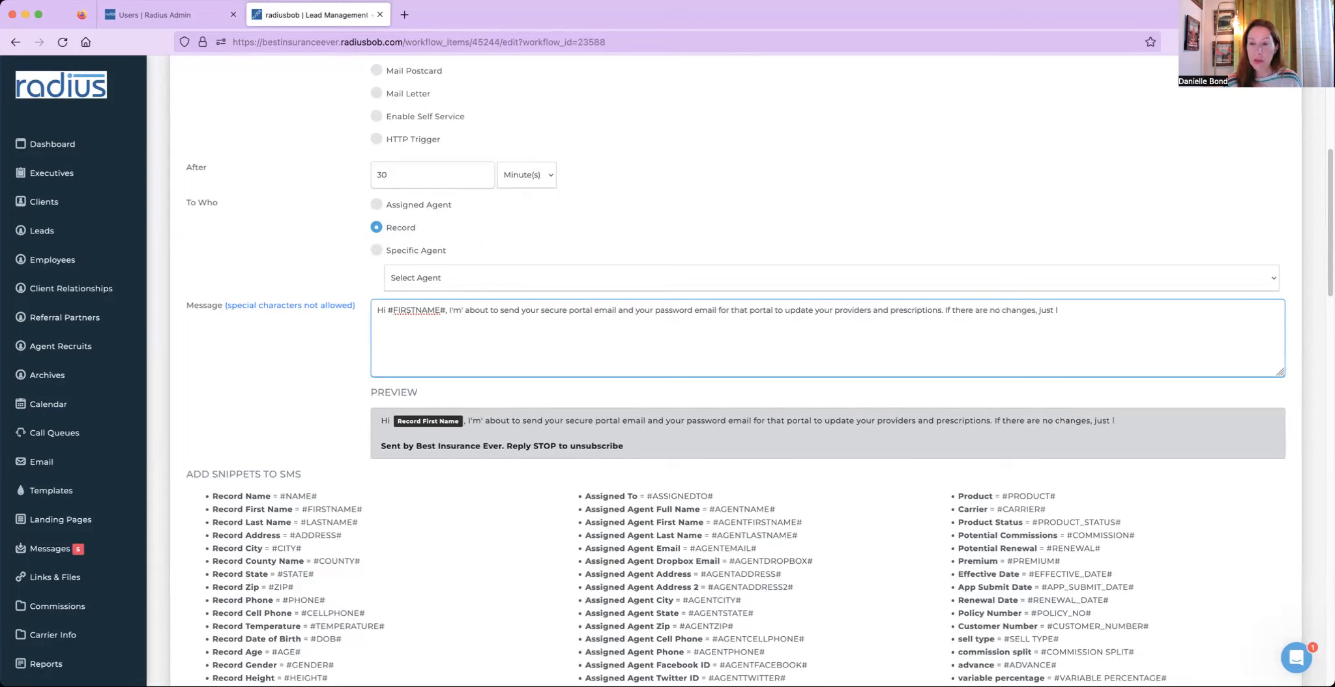
{"action": "type", "text": " write back and I"}
{"action": "type", "text": "et me know."}
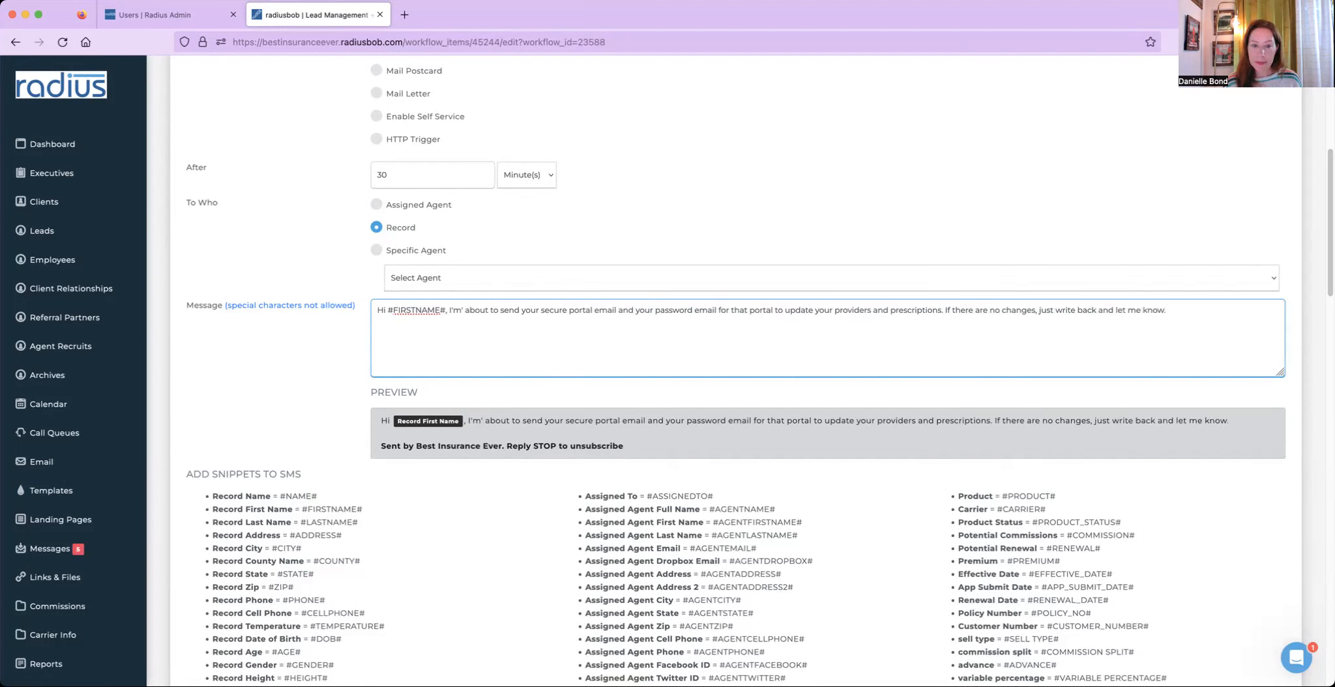
- Add "If there are no changes, just write back and let me know after you've reviewed the portal." to the message
{"action": "key", "text": "BackSpace"}
{"action": "type", "text": "after you've re"}
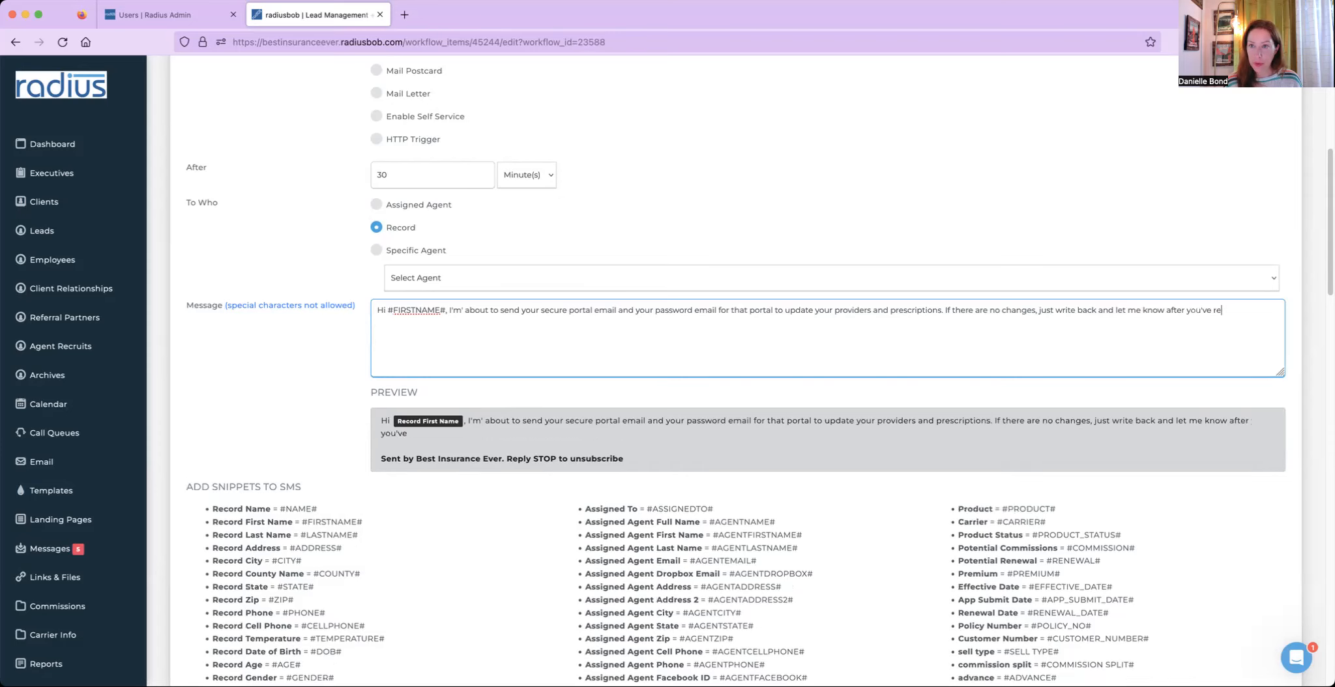
{"action": "type", "text": "viewed the portal."}
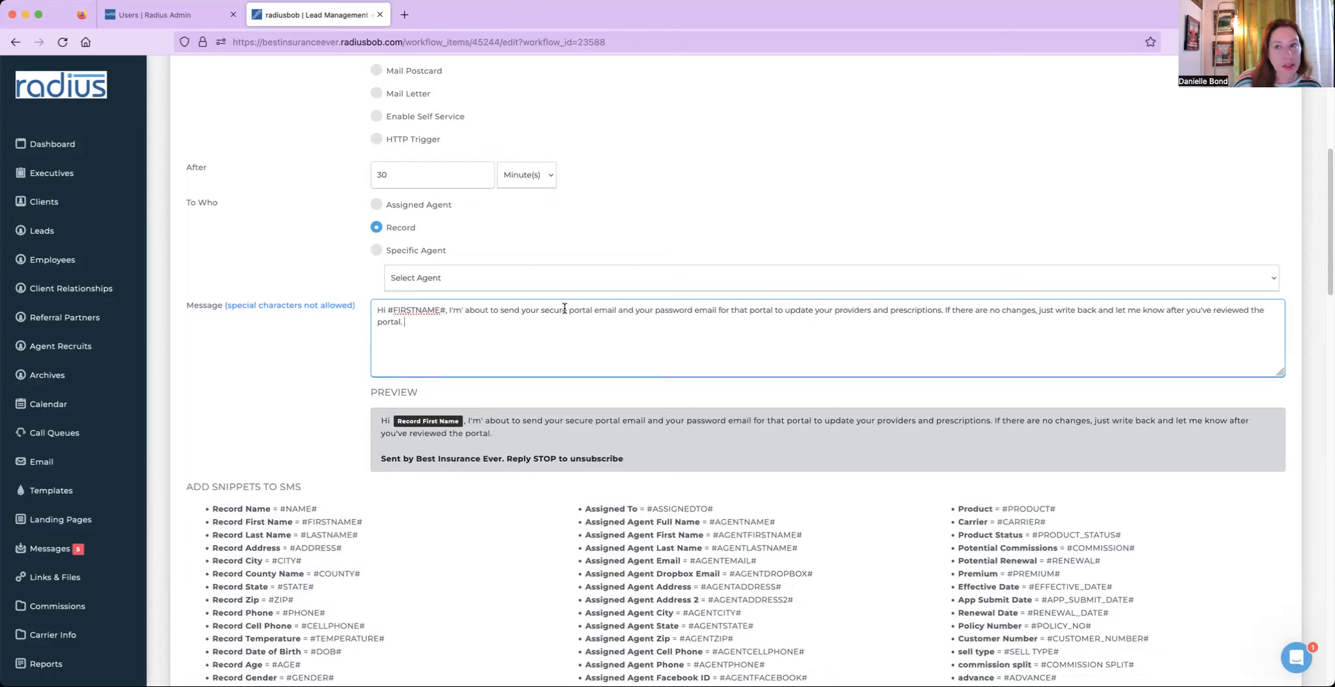
- Copy the #AGENTNAME# snippet and paste it at the end of the message
{"action": "left_click_drag", "start_coordinate": [785, 520], "coordinate": [709, 523]}
{"action": "key", "text": "super+c"}
{"action": "left_click", "coordinate": [694, 335]}
{"action": "key", "text": "super+v"}
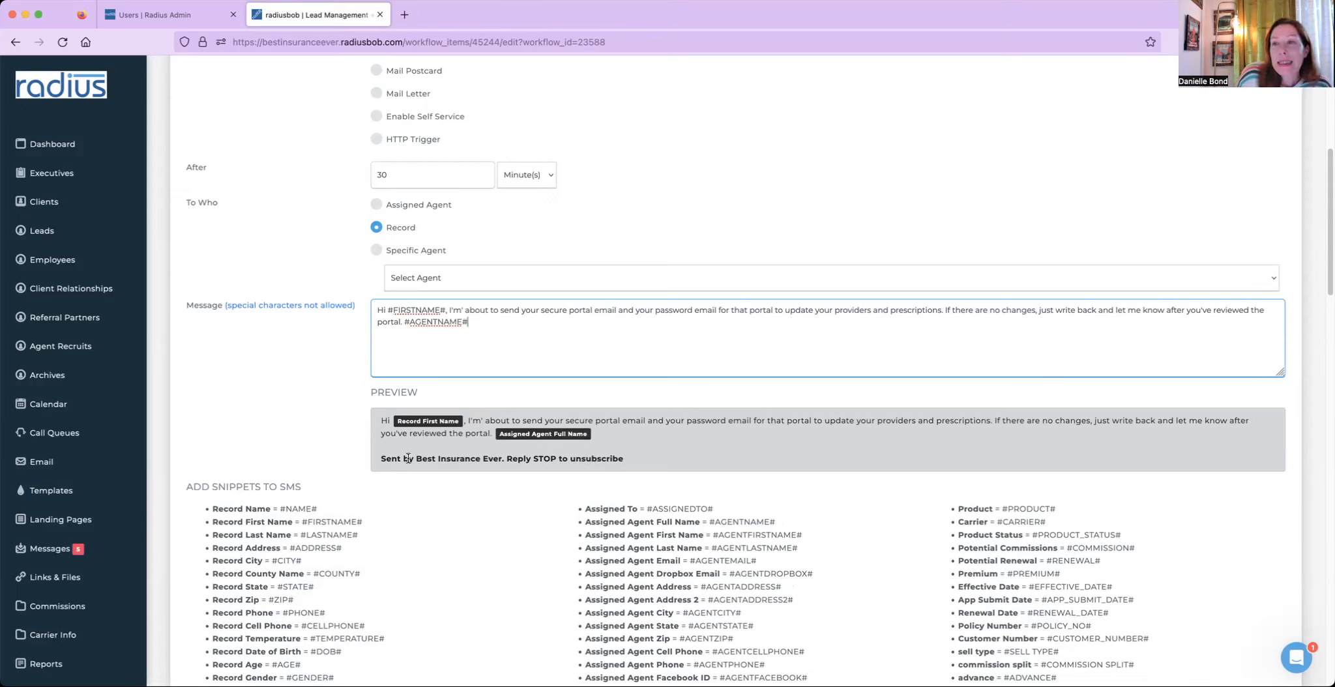
- Save the Send Text Message action and review the workflow's list of actions
{"action": "left_click_drag", "start_coordinate": [381, 460], "coordinate": [578, 468]}
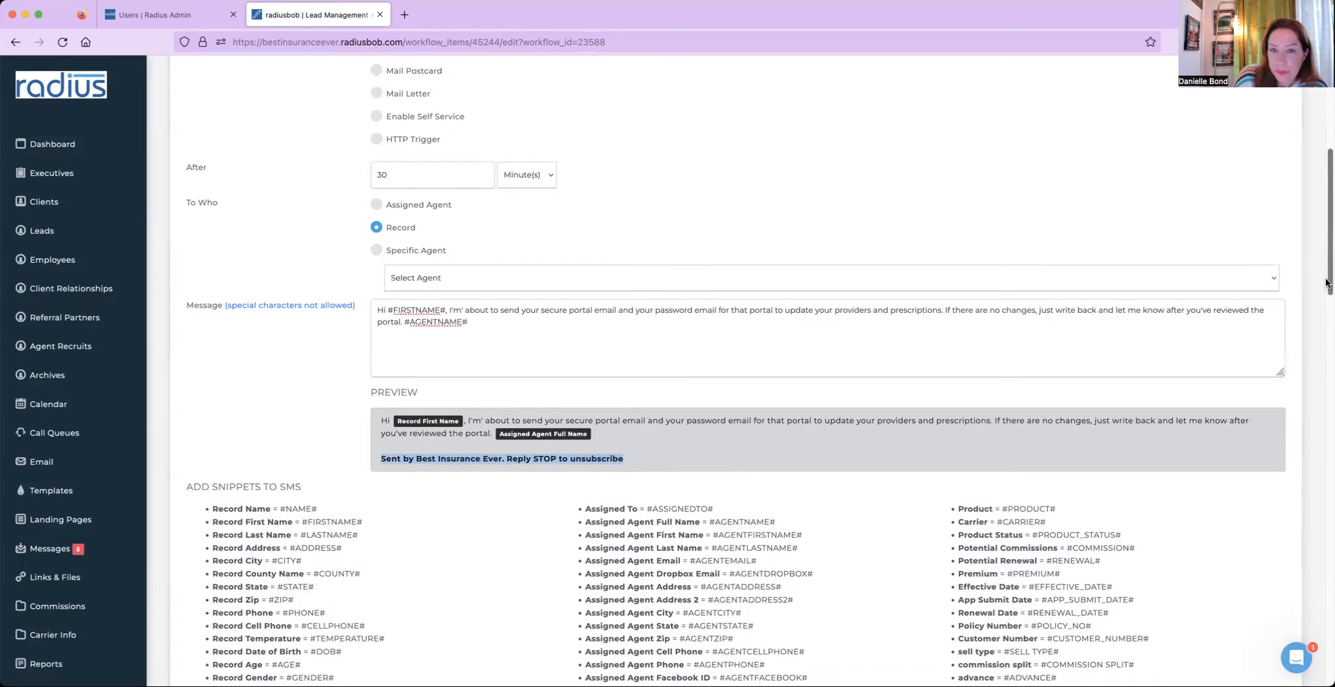
{"action": "left_click_drag", "start_coordinate": [1328, 283], "coordinate": [1260, 661]}
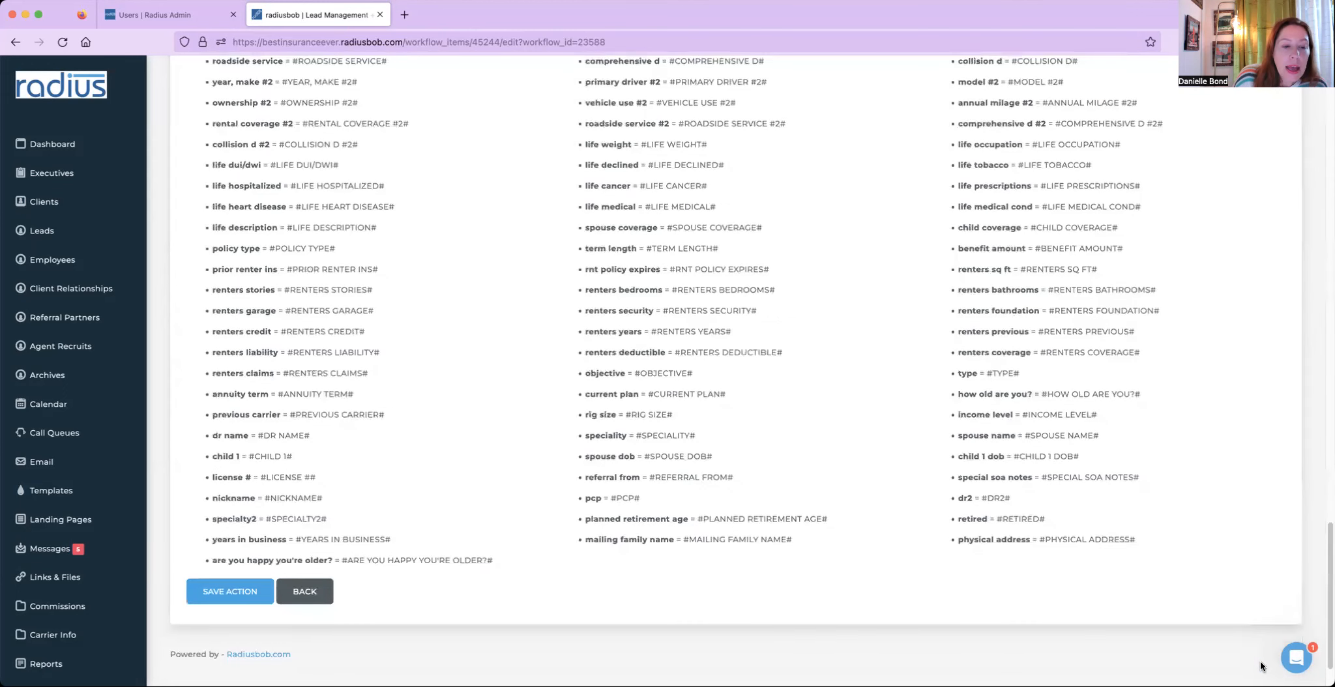
{"action": "left_click", "coordinate": [247, 598]}
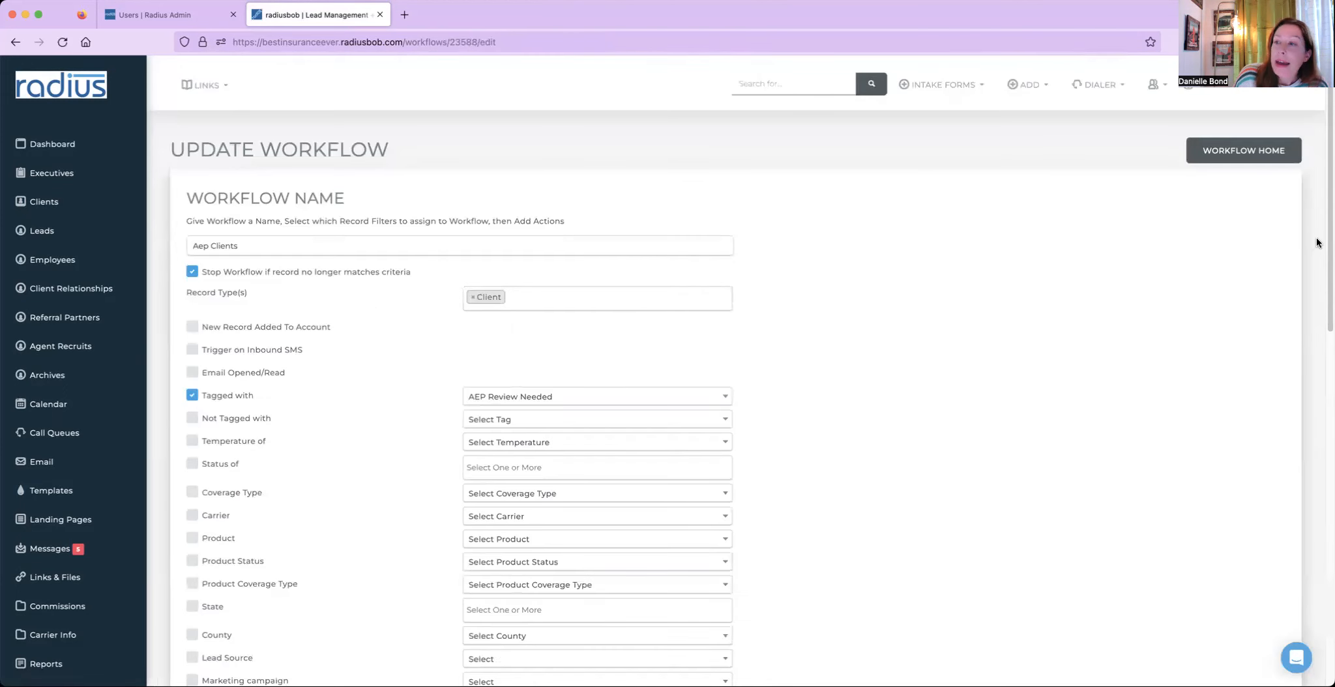
{"action": "left_click_drag", "start_coordinate": [1329, 247], "coordinate": [1313, 568]}
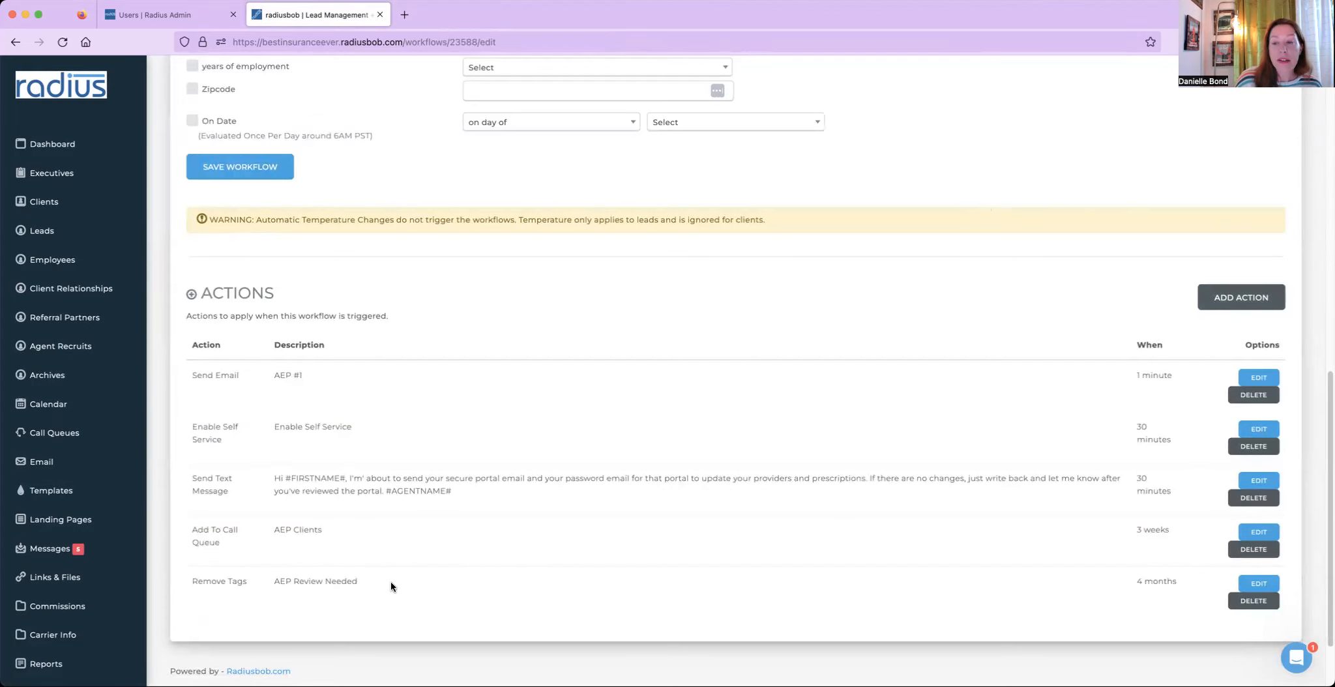
{"action": "left_click_drag", "start_coordinate": [363, 589], "coordinate": [177, 584]}
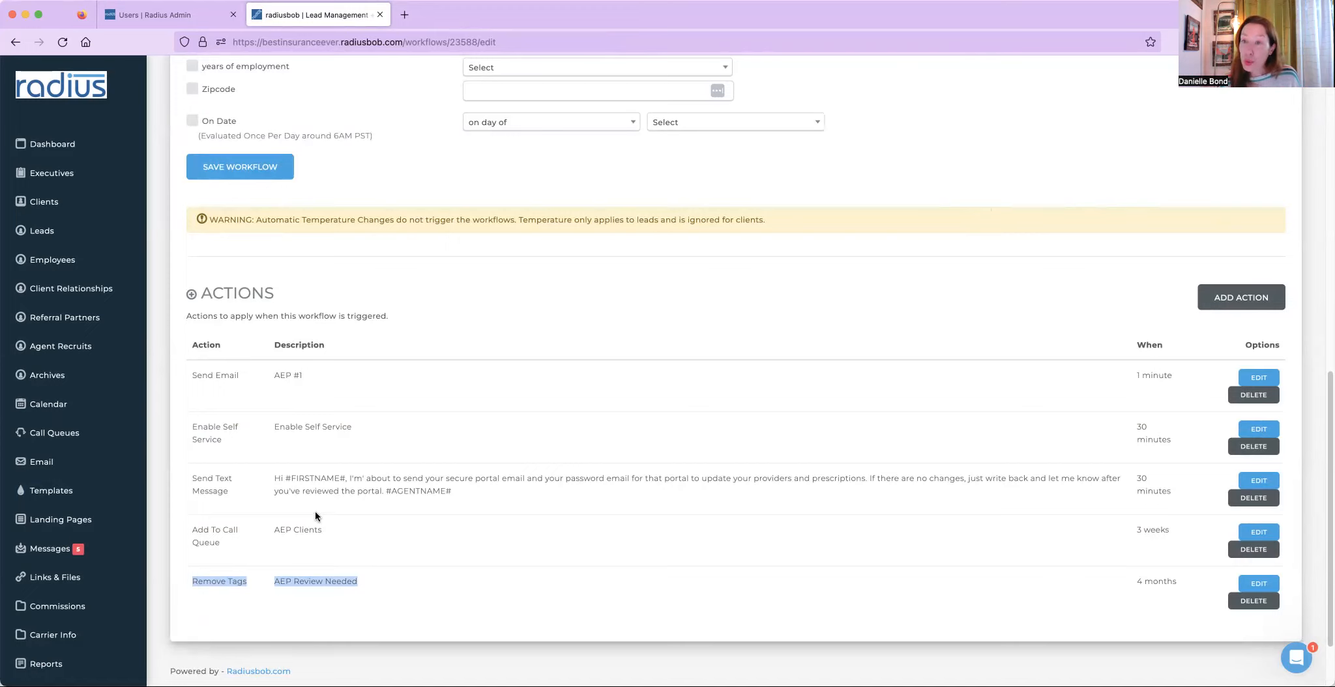
- Open the client list and show 250 clients per page
{"action": "left_click", "coordinate": [86, 213]}
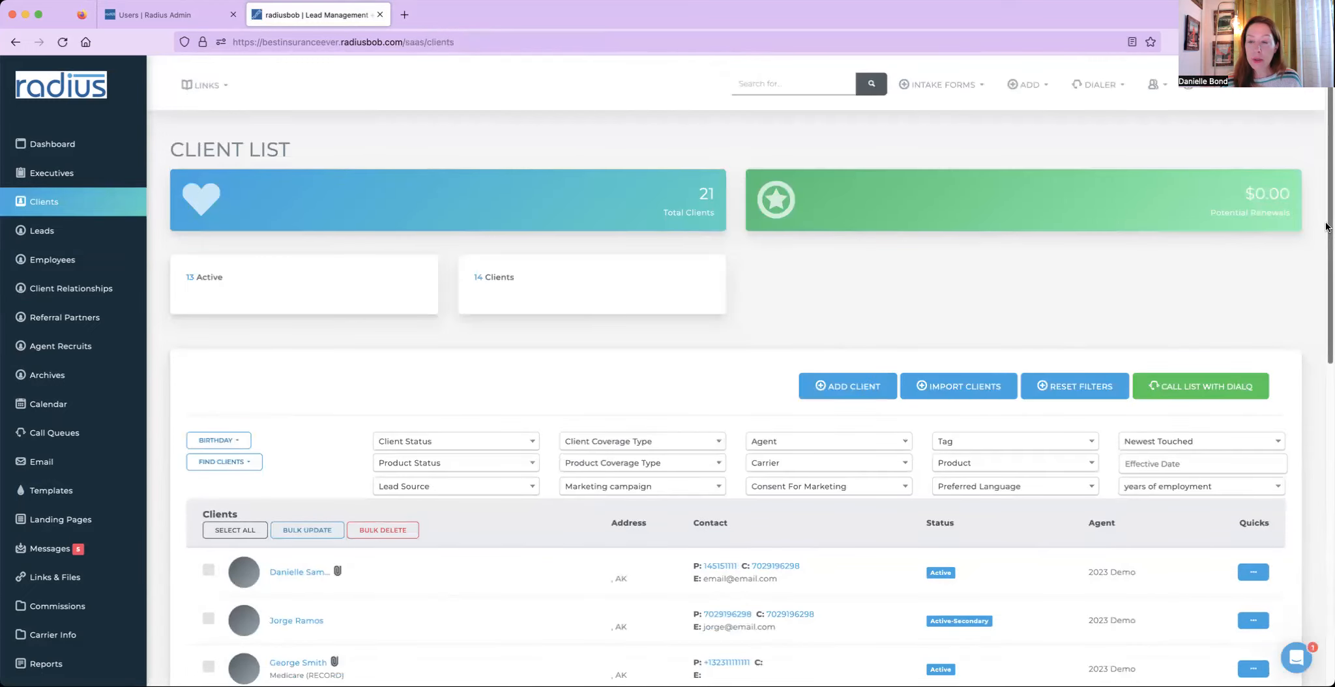
{"action": "scroll", "coordinate": [1326, 226], "scroll_direction": "down", "scroll_amount": 10}
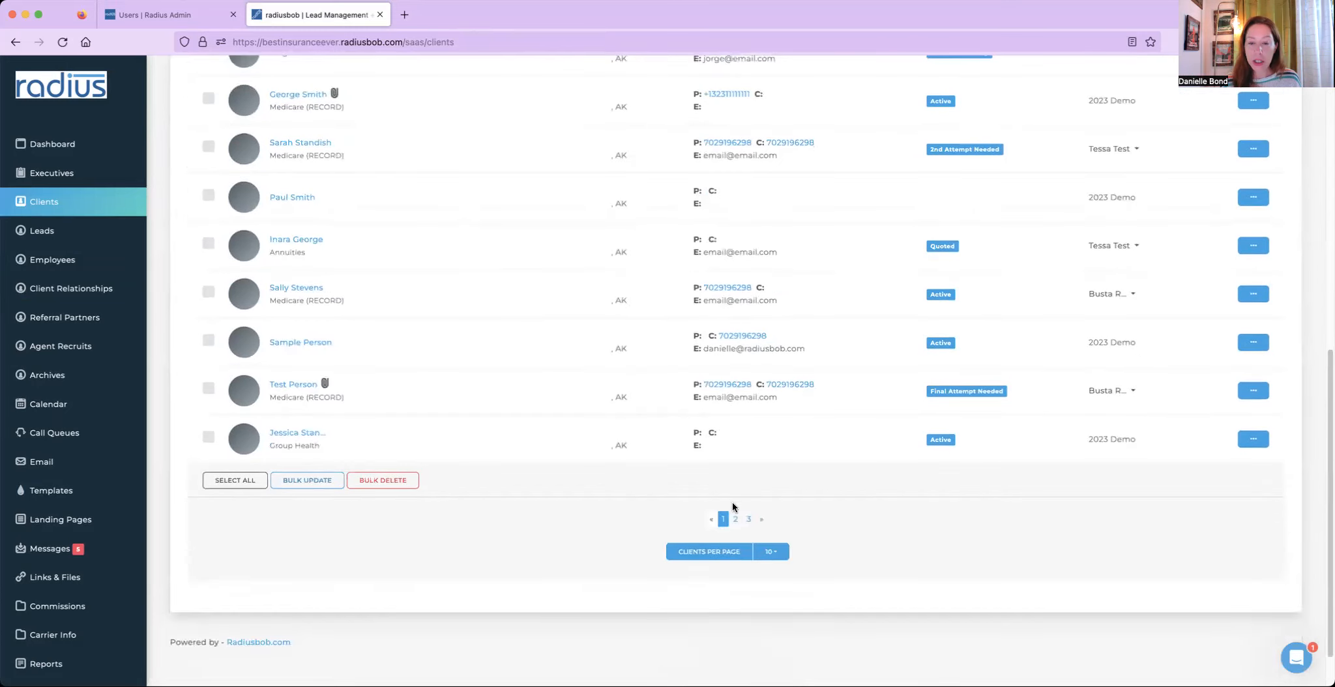
{"action": "left_click", "coordinate": [771, 551]}
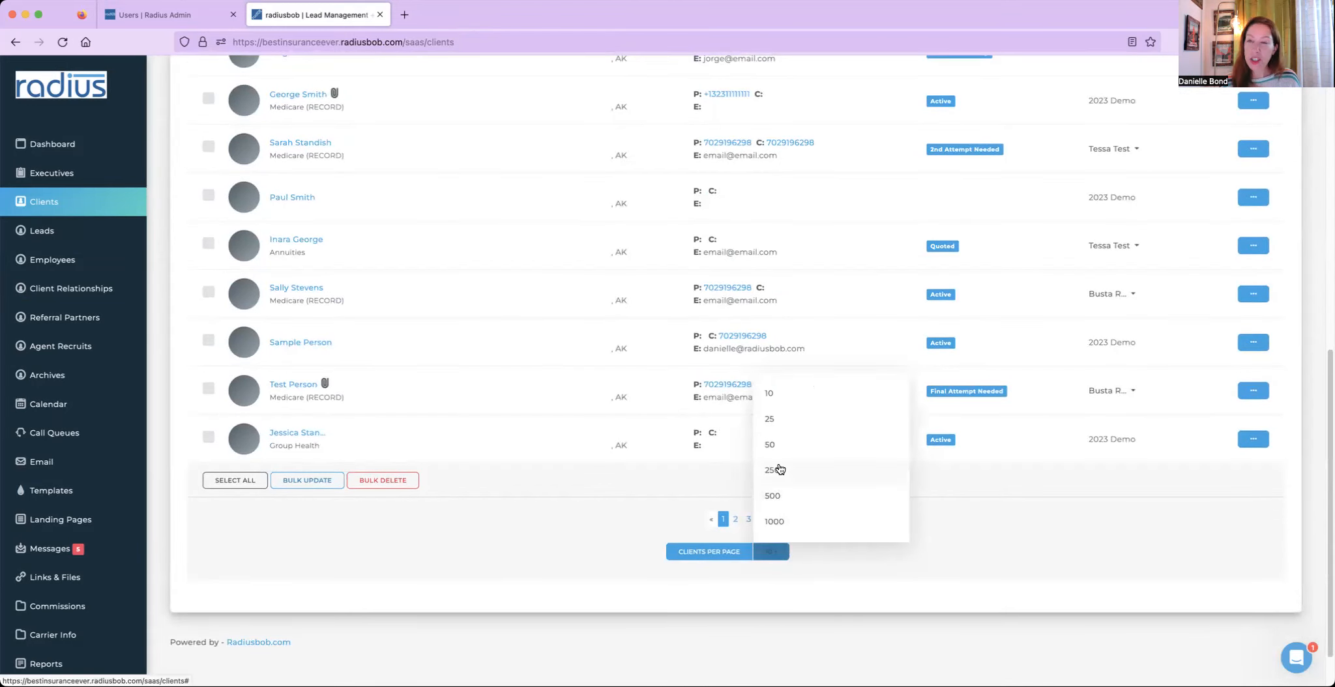
{"action": "left_click", "coordinate": [780, 469]}
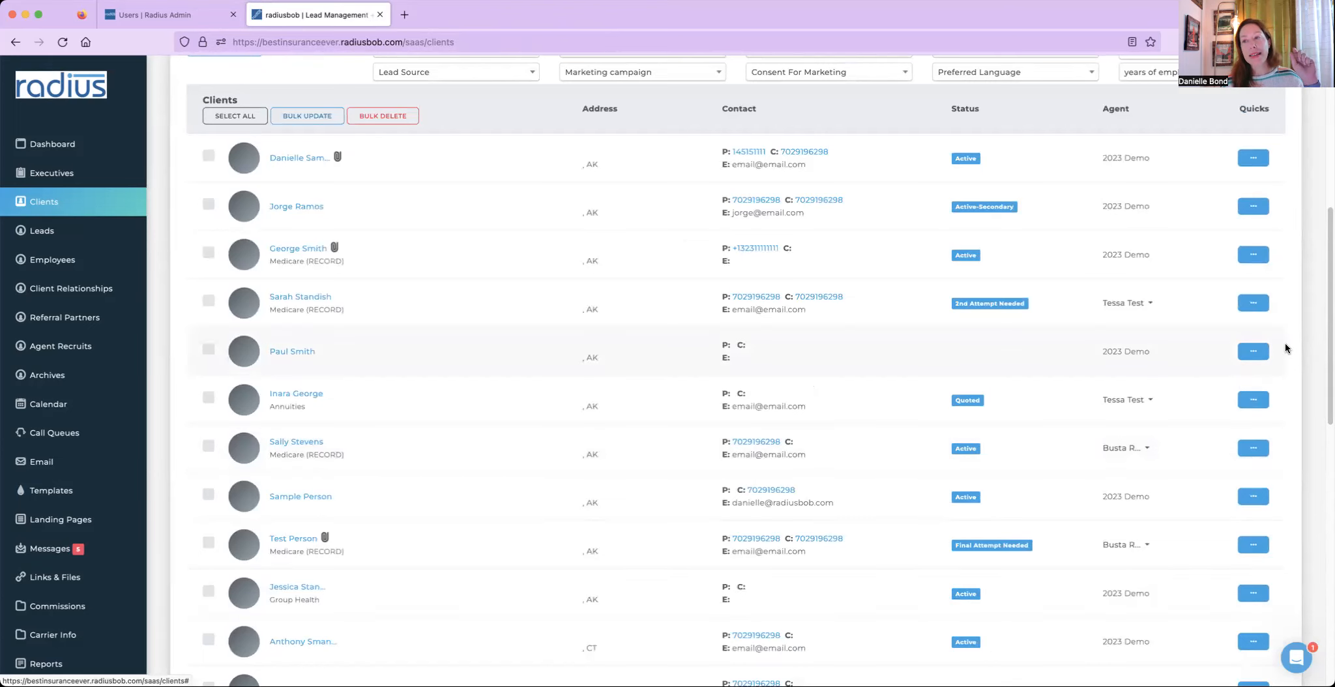
- Try bulk-adding the AEP Review Needed tag to all selected clients, closing the bulk update dialog
{"action": "left_click_drag", "start_coordinate": [1326, 347], "coordinate": [1329, 248]}
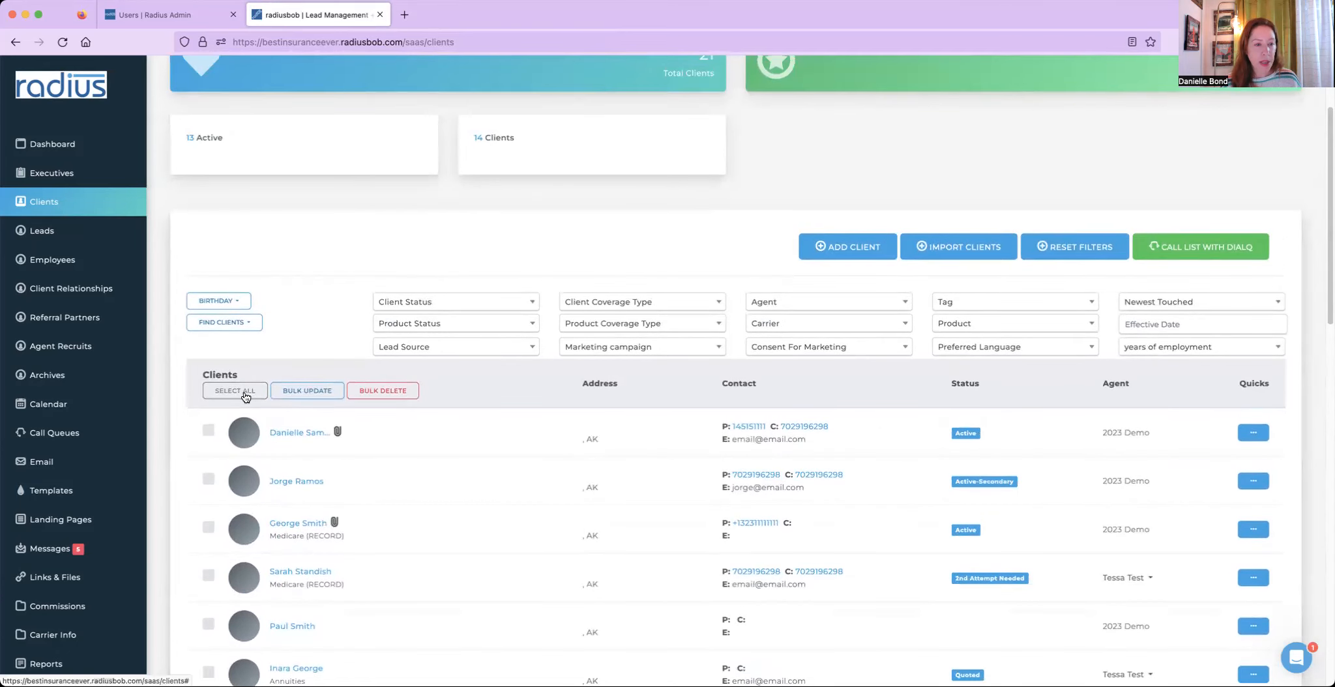
{"action": "left_click", "coordinate": [236, 391]}
{"action": "left_click", "coordinate": [323, 394]}
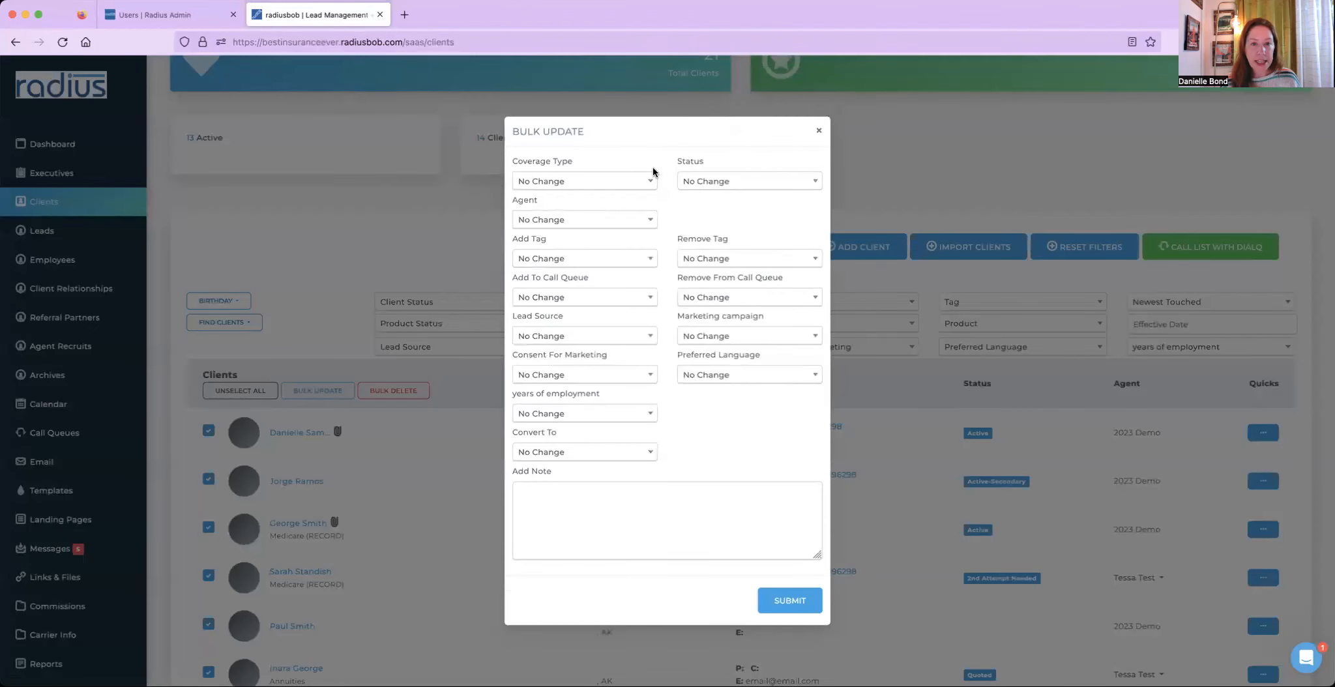
{"action": "left_click", "coordinate": [589, 259]}
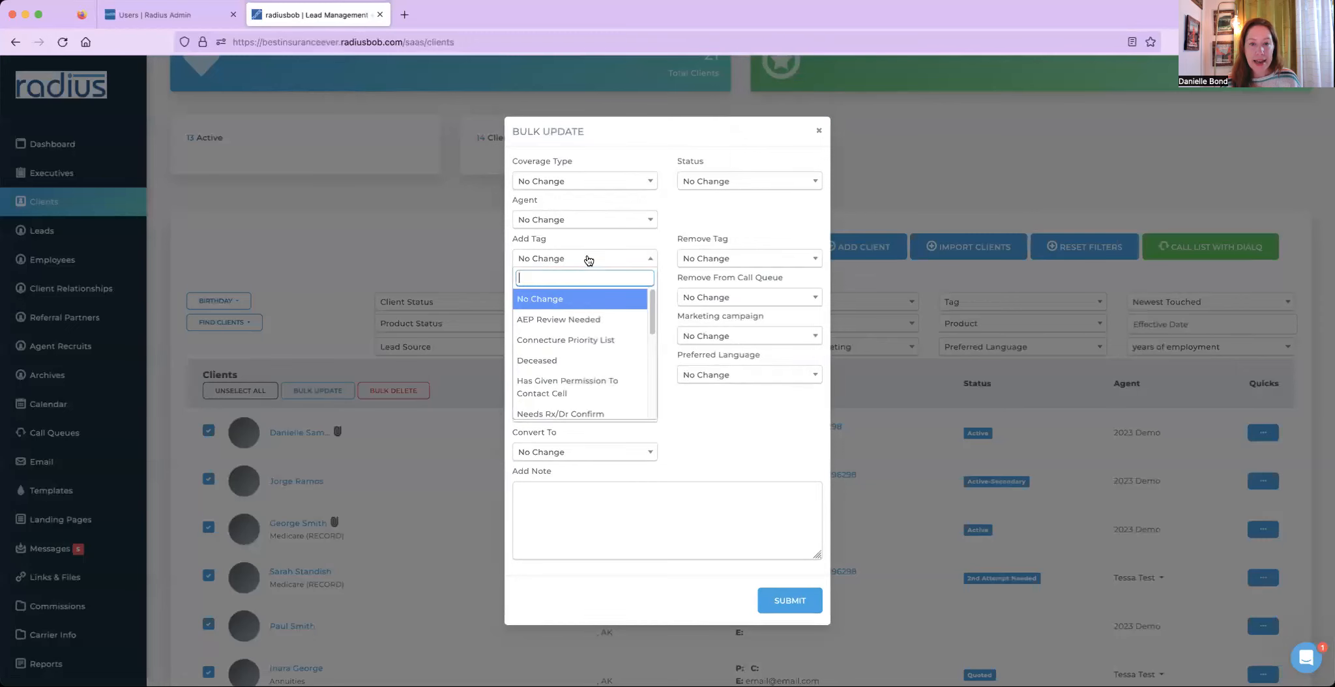
{"action": "left_click", "coordinate": [571, 321]}
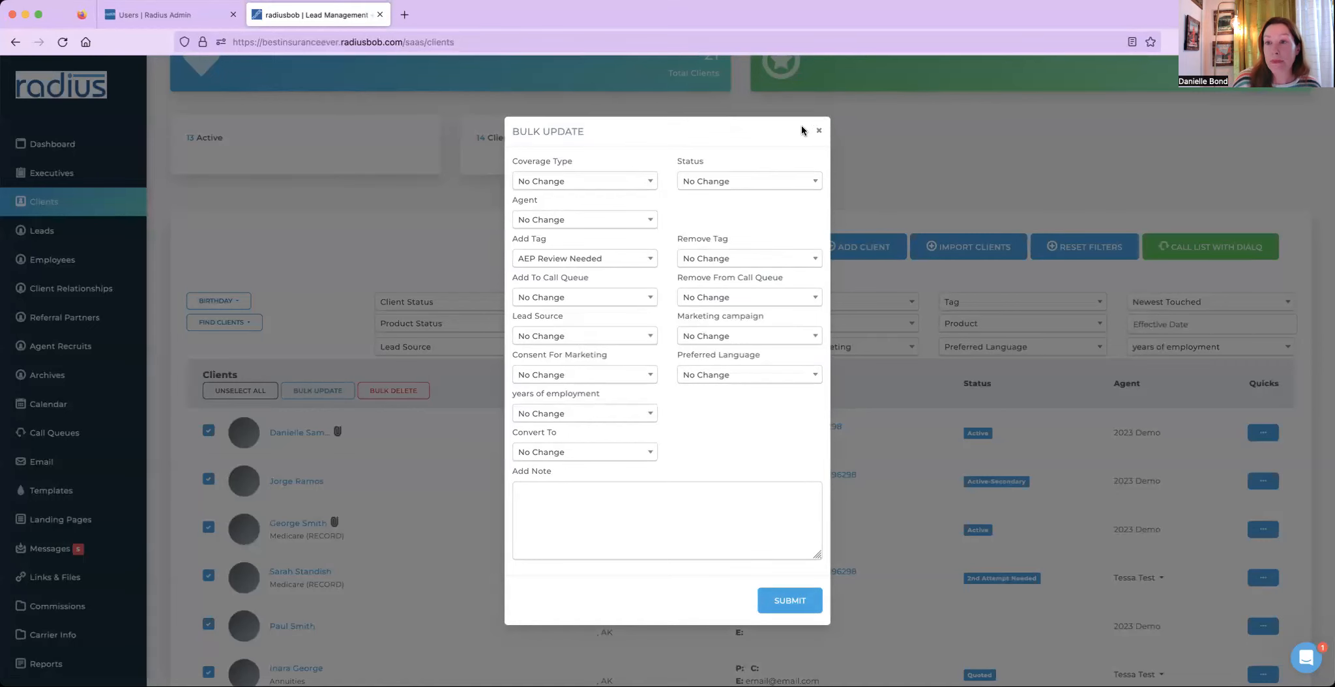
{"action": "left_click", "coordinate": [819, 131]}
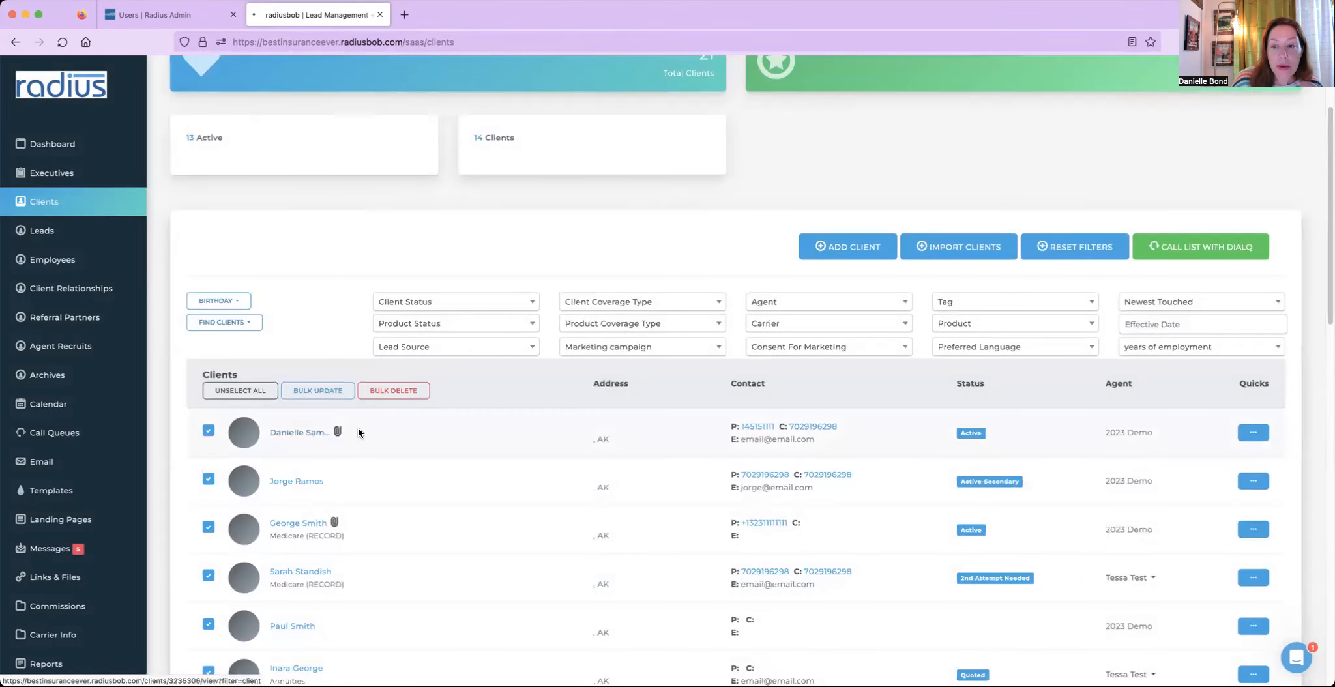
- Open the first client's record and review its tags, pending workflow actions and workflow notes
{"action": "left_click", "coordinate": [358, 433]}
{"action": "left_click_drag", "start_coordinate": [1328, 213], "coordinate": [1326, 408]}
{"action": "scroll", "coordinate": [1040, 481], "scroll_direction": "down", "scroll_amount": 3}
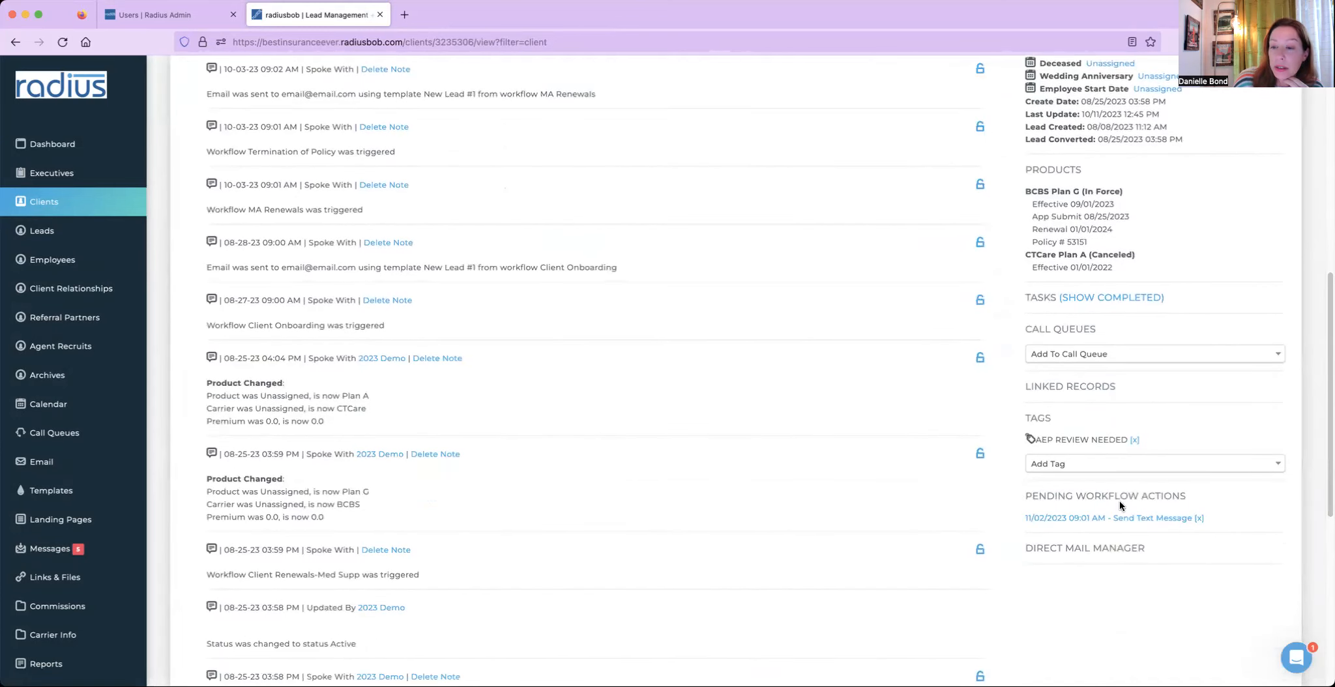
{"action": "left_click_drag", "start_coordinate": [1025, 491], "coordinate": [1219, 536]}
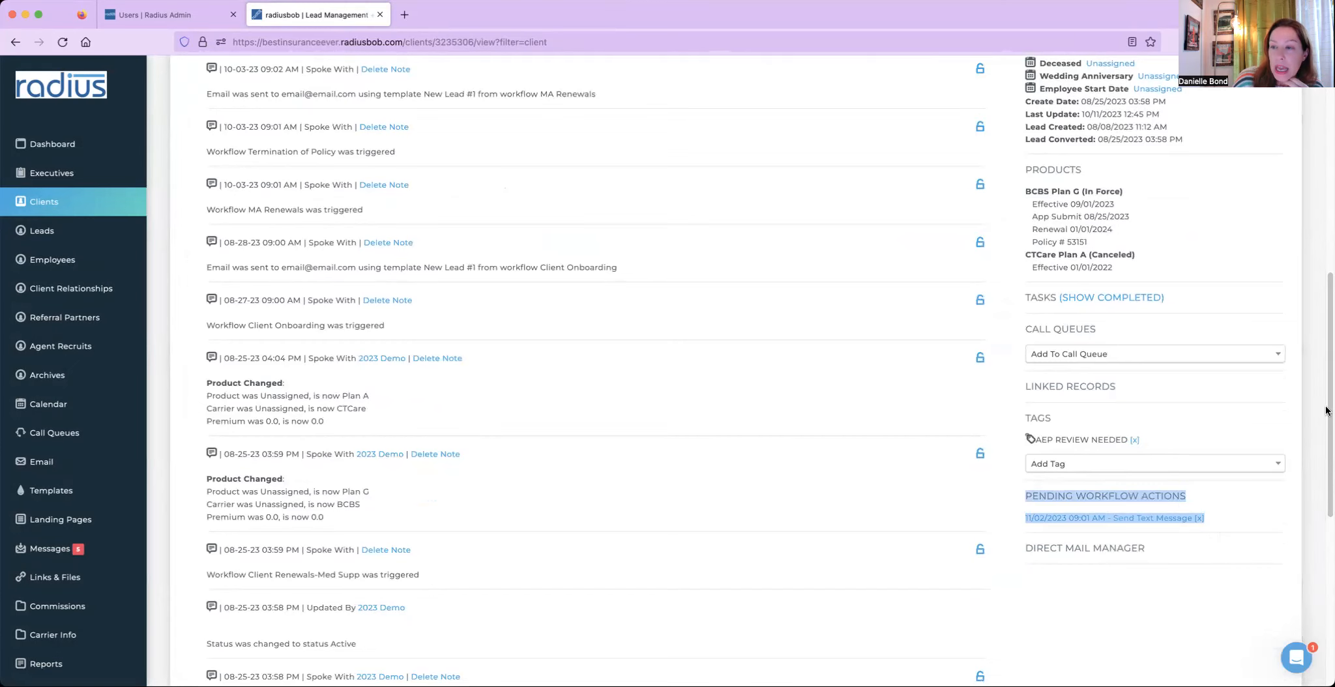
{"action": "left_click_drag", "start_coordinate": [1328, 400], "coordinate": [1328, 294]}
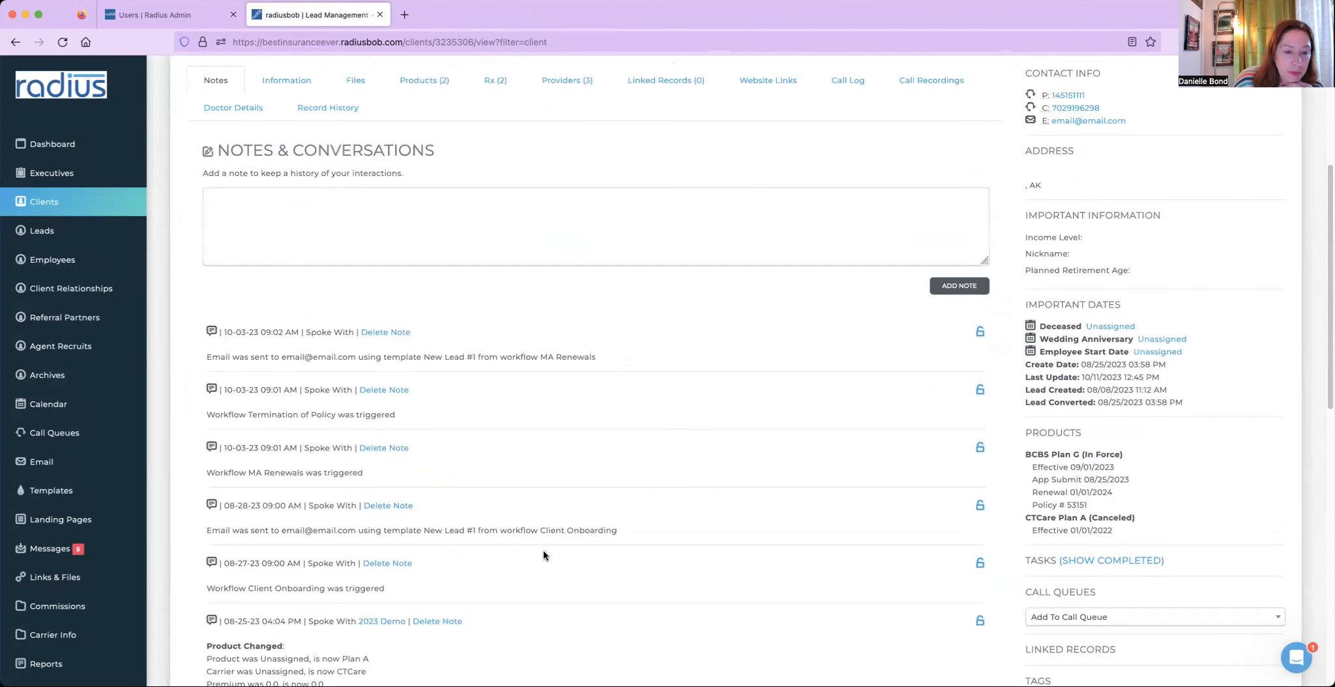
{"action": "left_click_drag", "start_coordinate": [432, 588], "coordinate": [190, 582]}
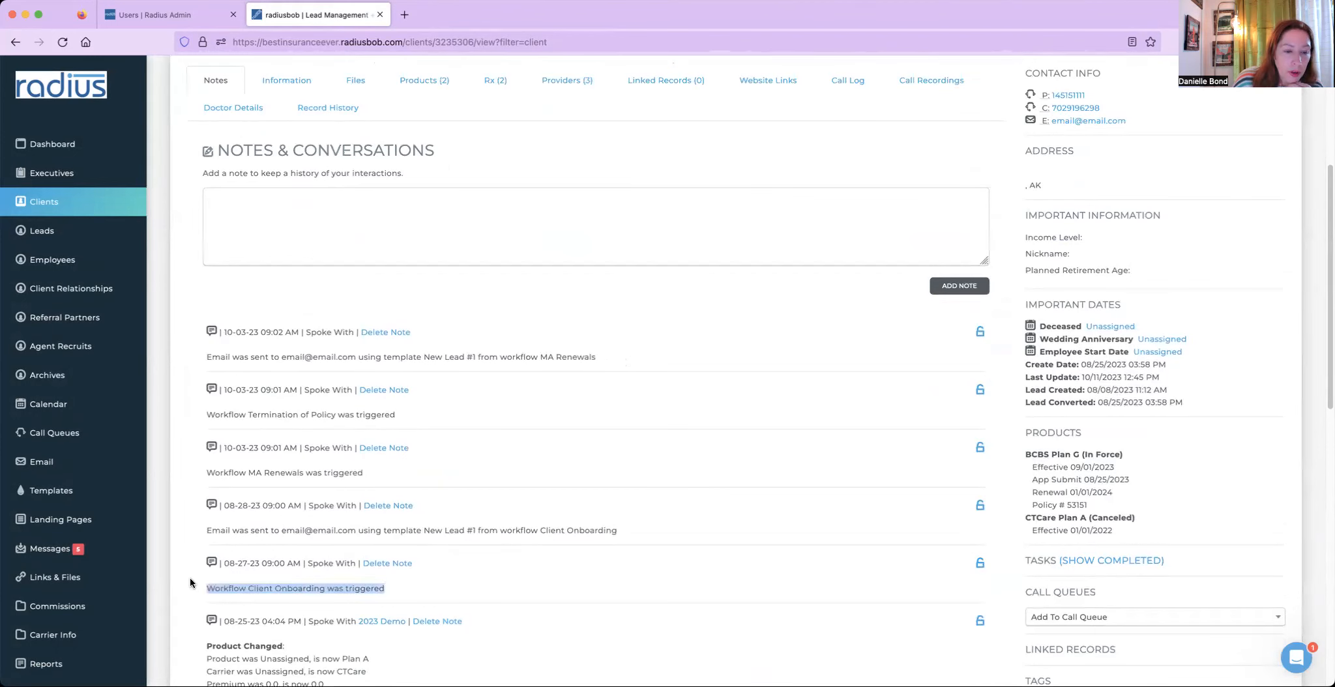
{"action": "left_click_drag", "start_coordinate": [656, 528], "coordinate": [253, 525]}
{"action": "left_click_drag", "start_coordinate": [206, 472], "coordinate": [364, 474]}
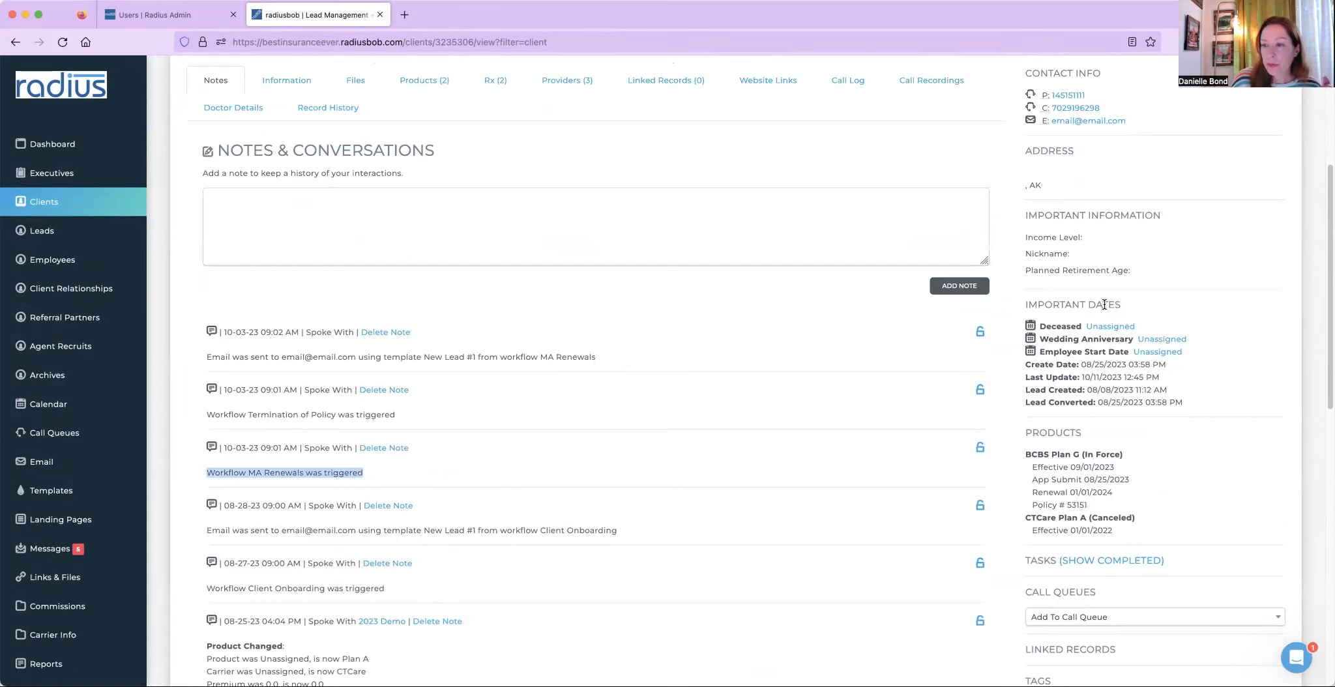
{"action": "scroll", "coordinate": [1326, 254], "scroll_direction": "up", "scroll_amount": 3}
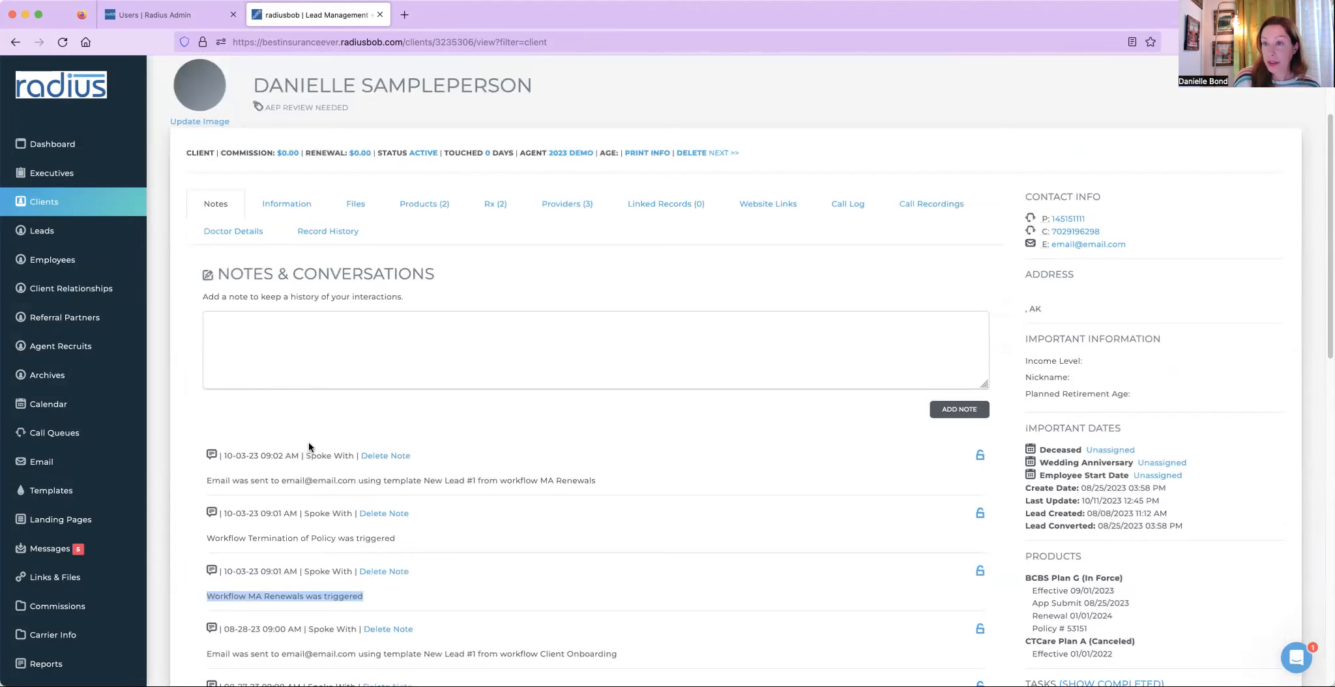
- Open the SMS Messages history and review the inbound and outbound messages
{"action": "left_click", "coordinate": [57, 552]}
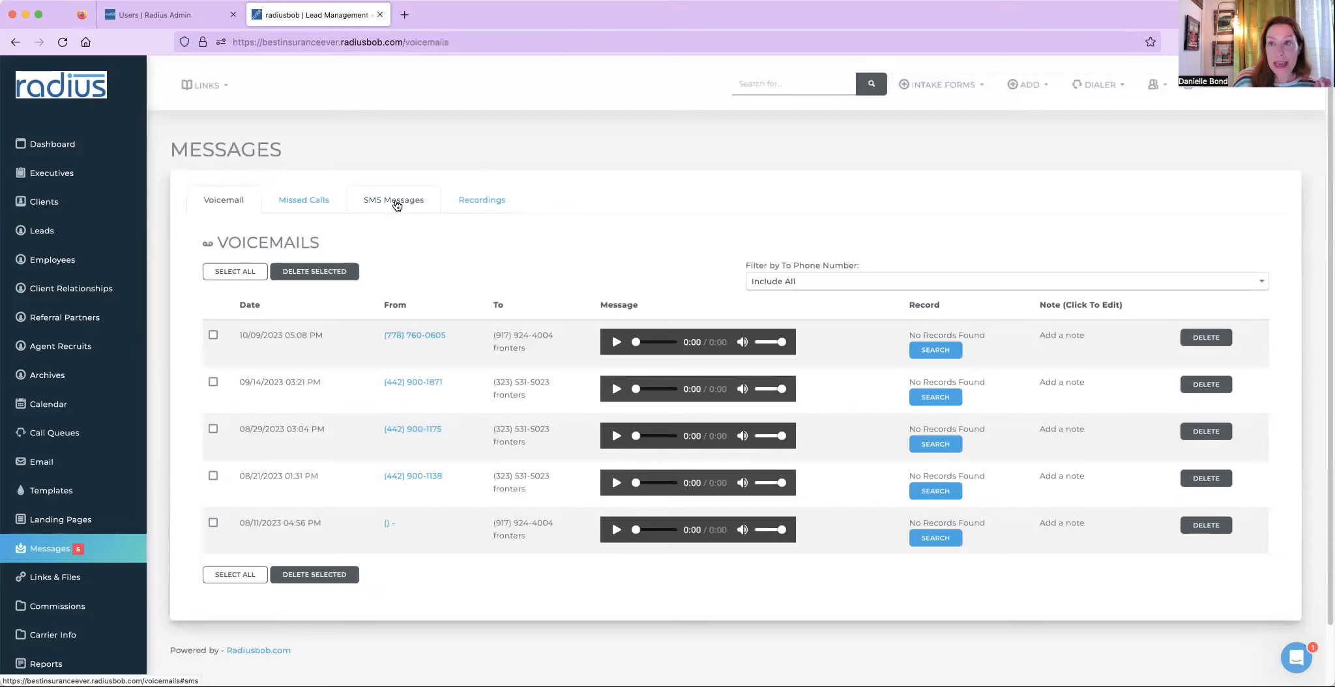
{"action": "left_click", "coordinate": [396, 206]}
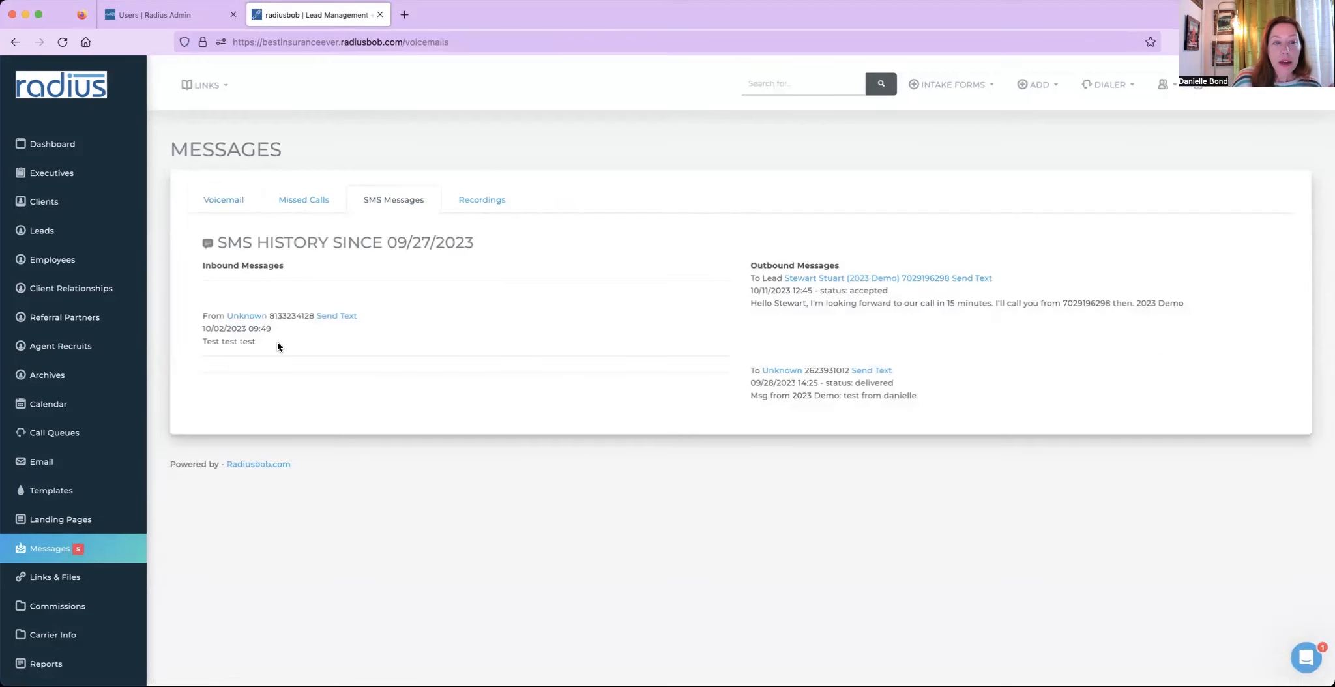
{"action": "left_click_drag", "start_coordinate": [278, 341], "coordinate": [197, 318]}
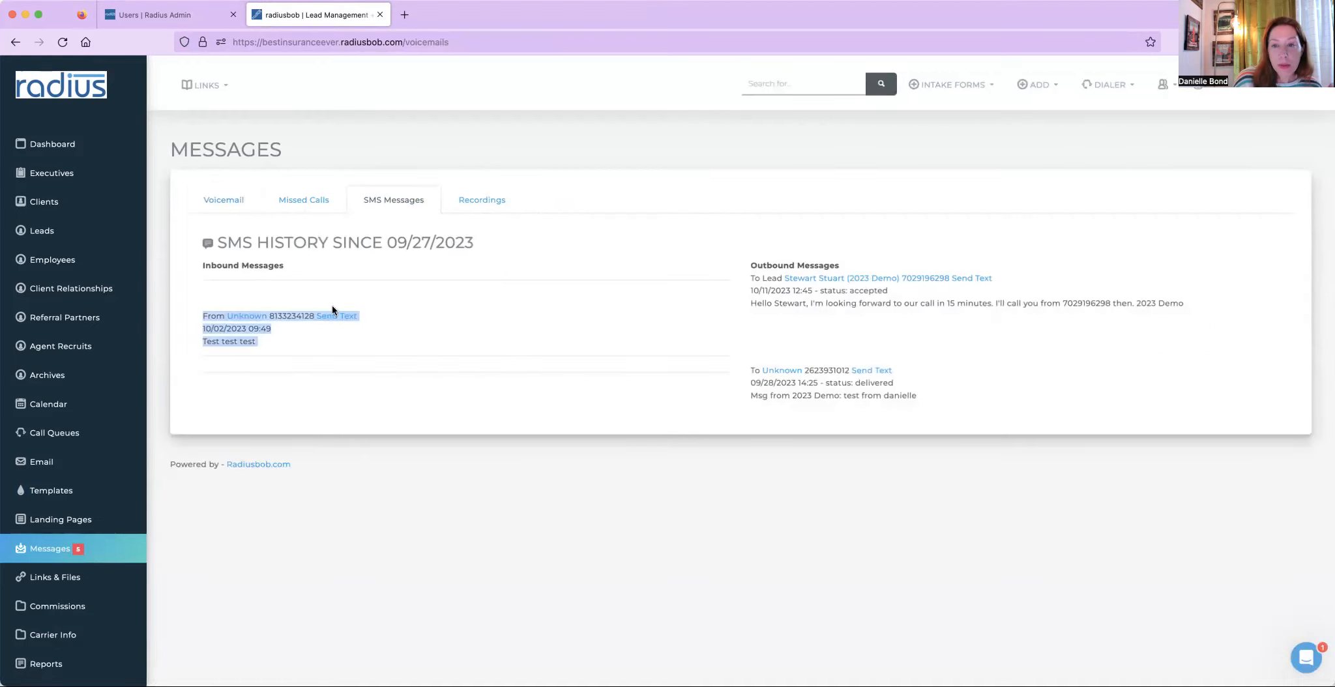
{"action": "left_click_drag", "start_coordinate": [745, 267], "coordinate": [894, 426]}
{"action": "left_click", "coordinate": [947, 395]}
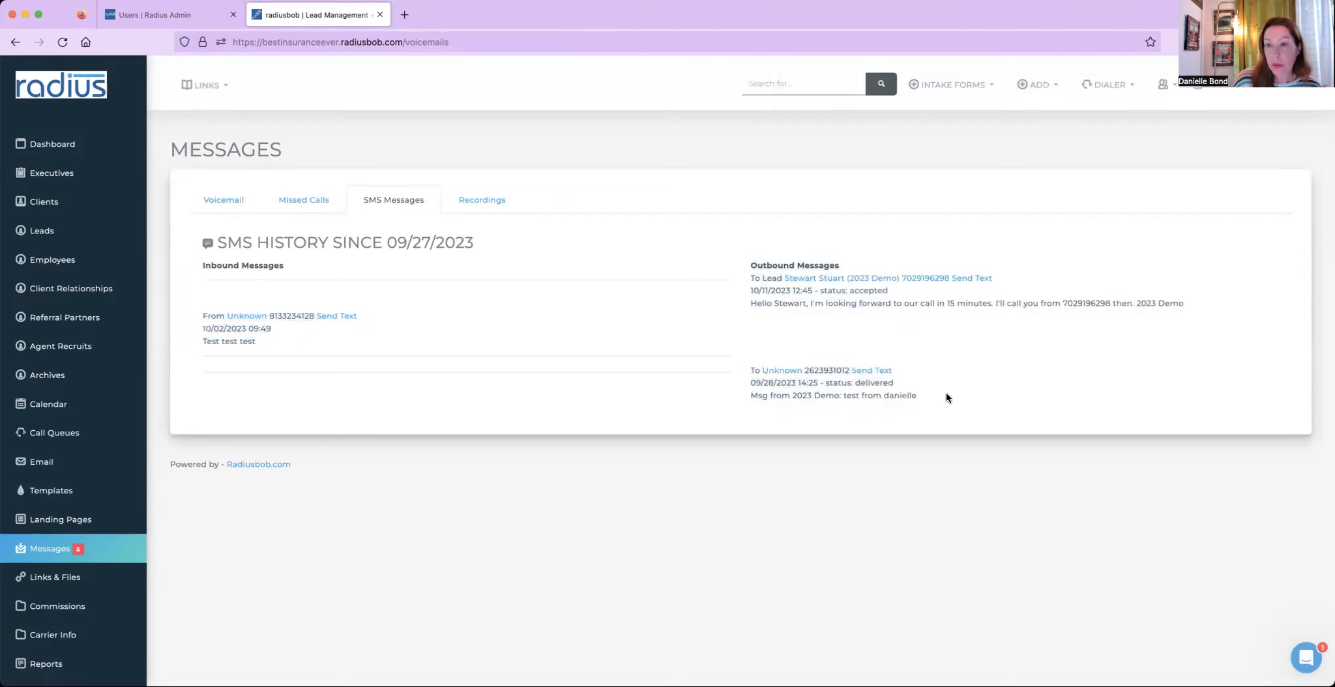
- Open the dashboard and review the unsigned scope of appointments list and the account activity feed
{"action": "left_click_drag", "start_coordinate": [494, 252], "coordinate": [377, 229]}
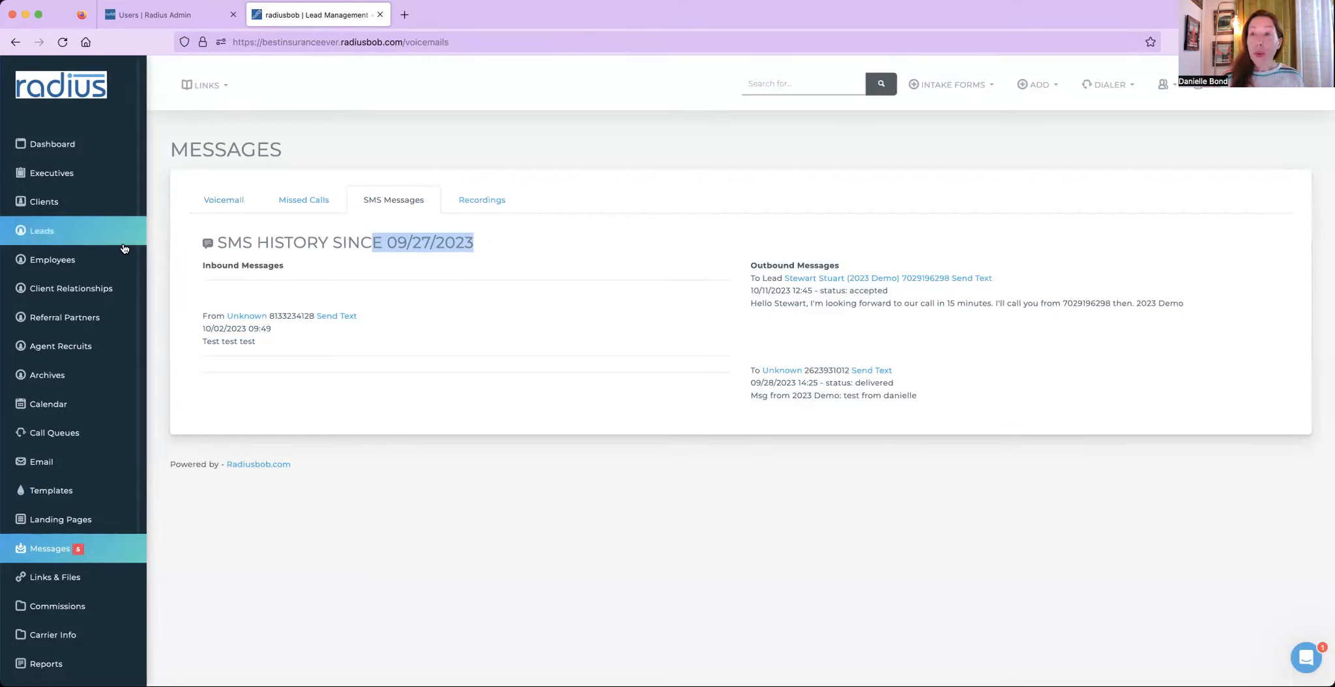
{"action": "left_click", "coordinate": [88, 145]}
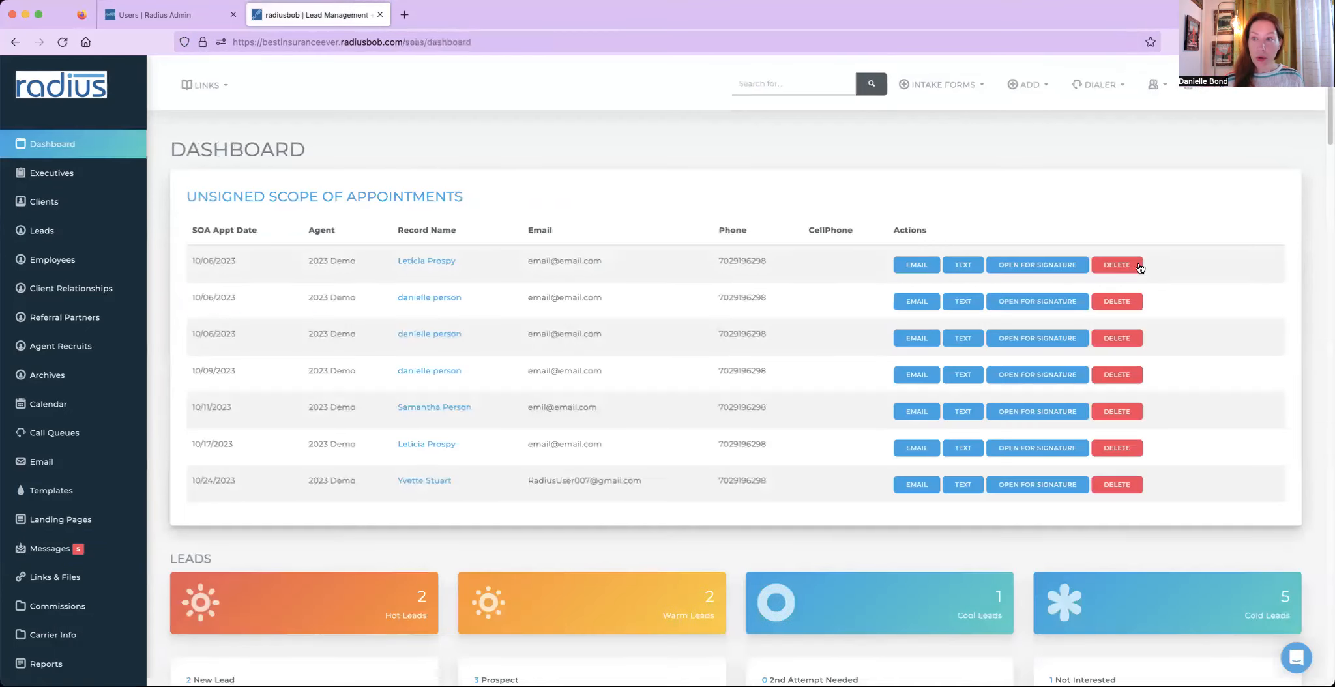
{"action": "left_click_drag", "start_coordinate": [1330, 102], "coordinate": [1302, 235]}
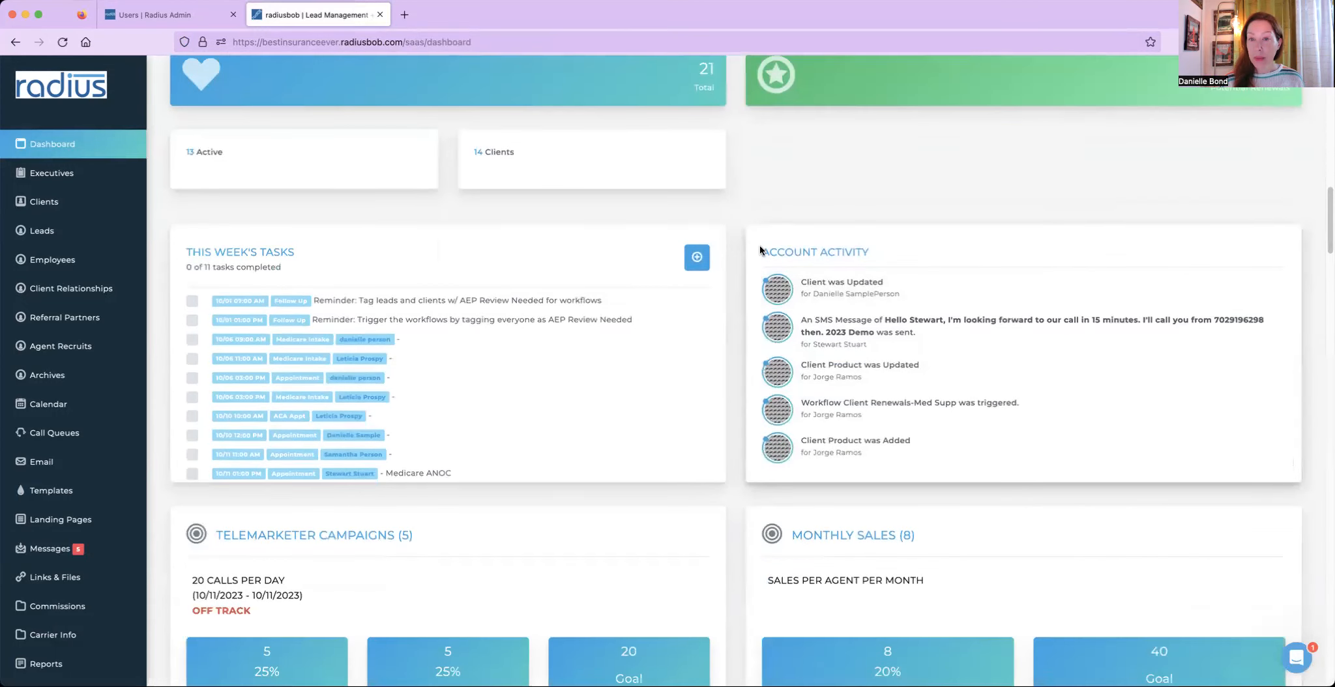
{"action": "left_click_drag", "start_coordinate": [865, 256], "coordinate": [774, 250]}
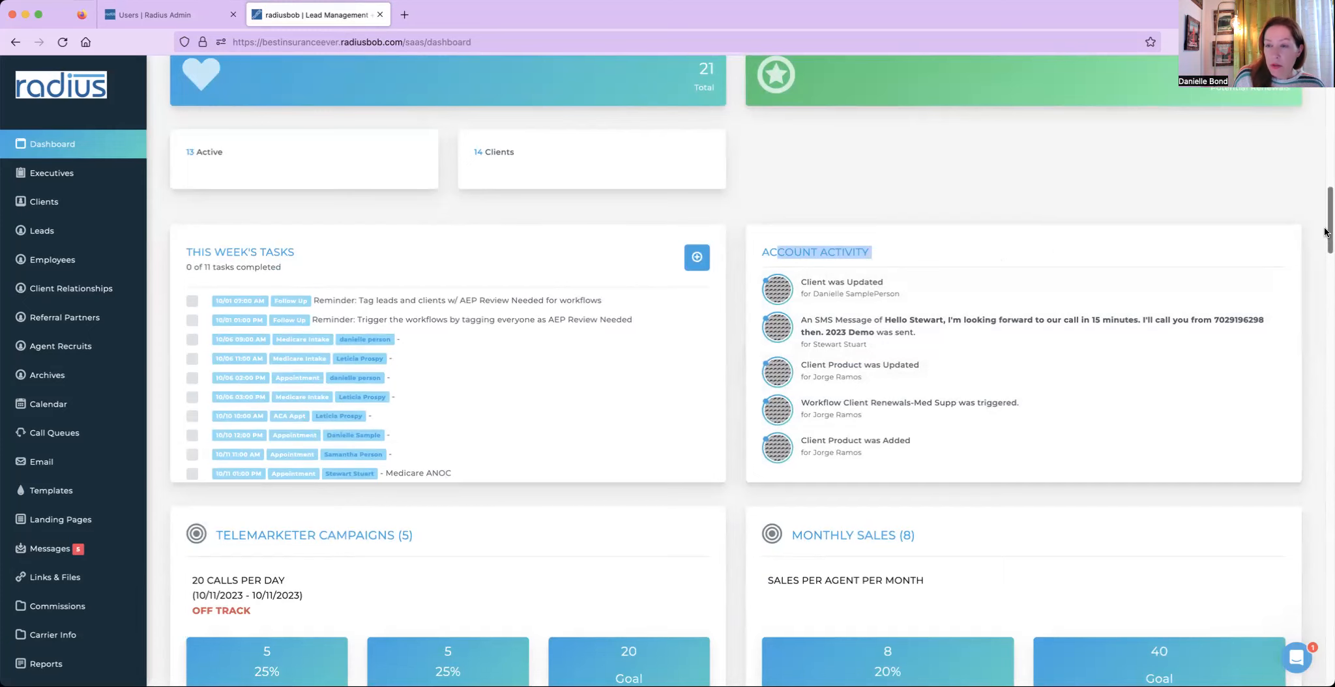
{"action": "left_click_drag", "start_coordinate": [1325, 232], "coordinate": [1326, 92]}
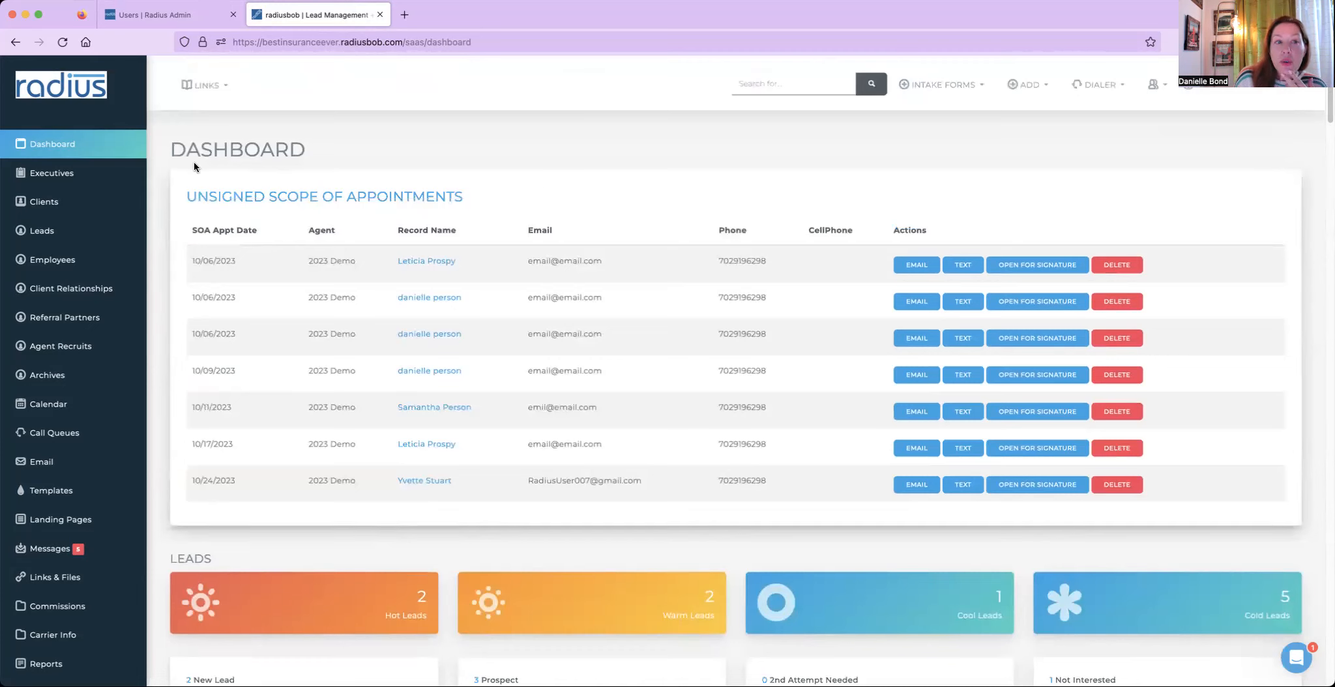
{"action": "left_click_drag", "start_coordinate": [173, 149], "coordinate": [686, 504]}
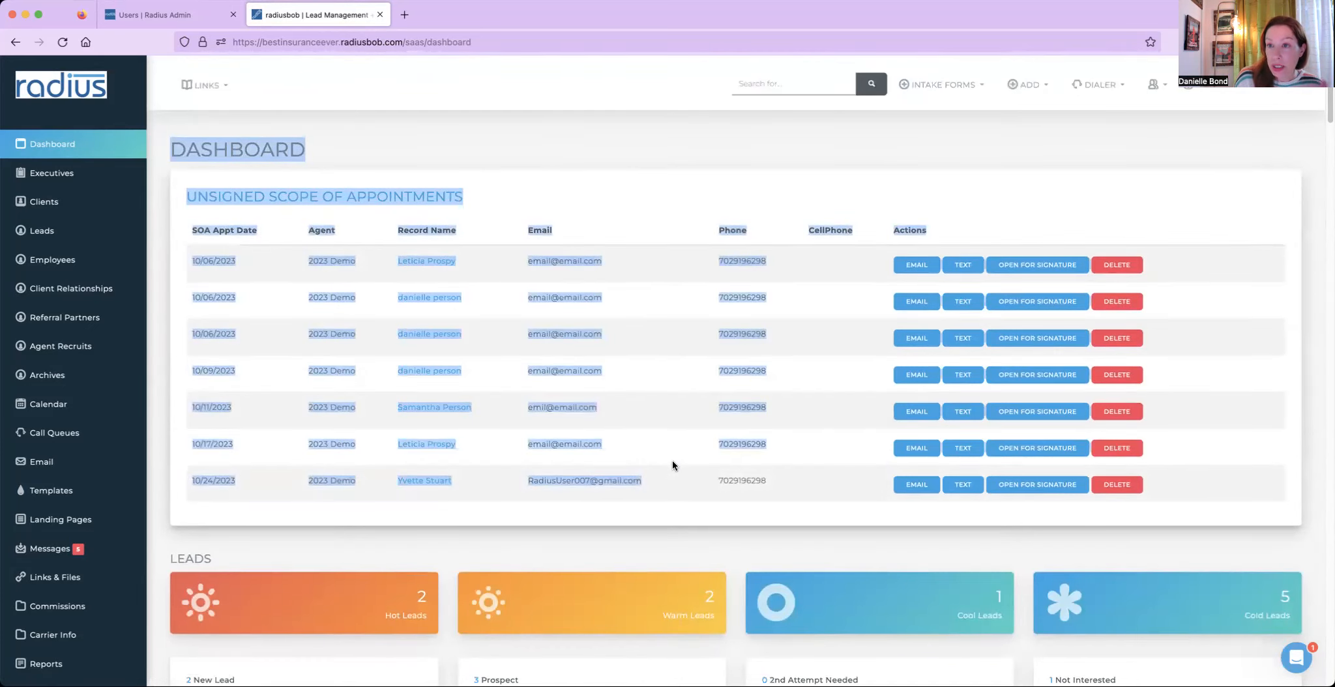
{"action": "left_click", "coordinate": [614, 172]}
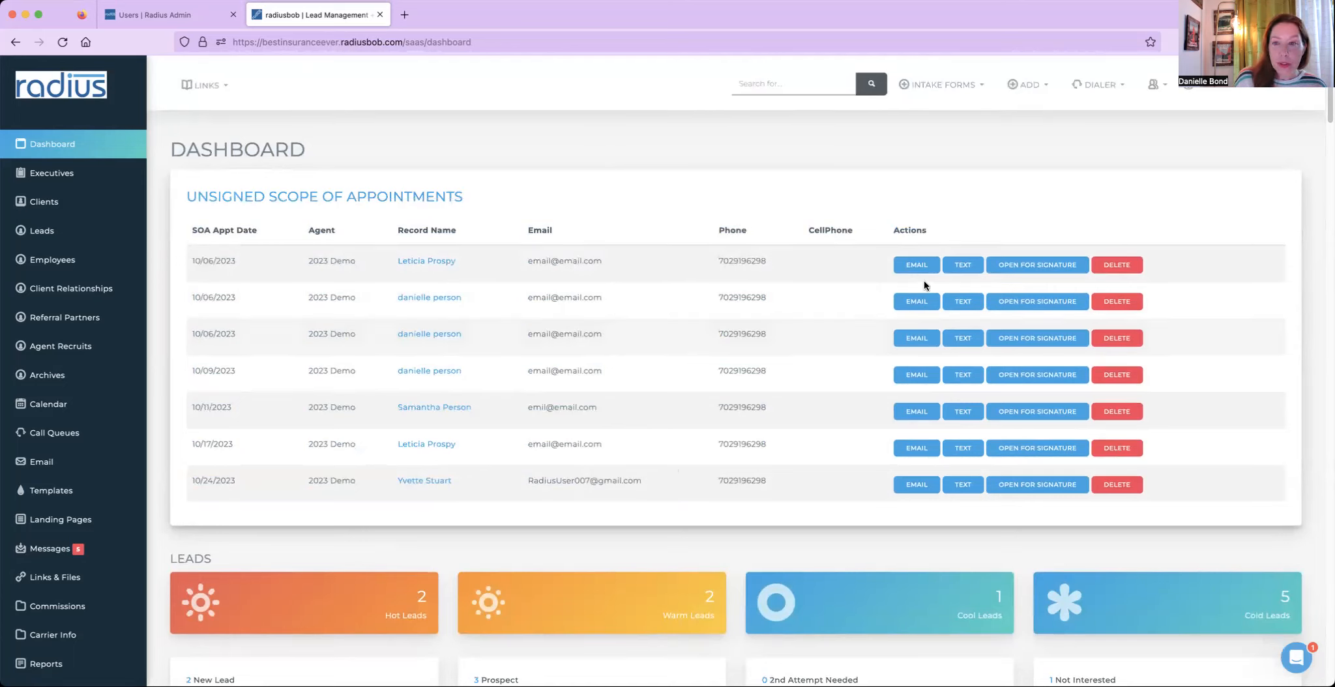
- Try texting the scope of appointment from each unsigned appointment row, closing each error dialog
{"action": "left_click", "coordinate": [964, 267]}
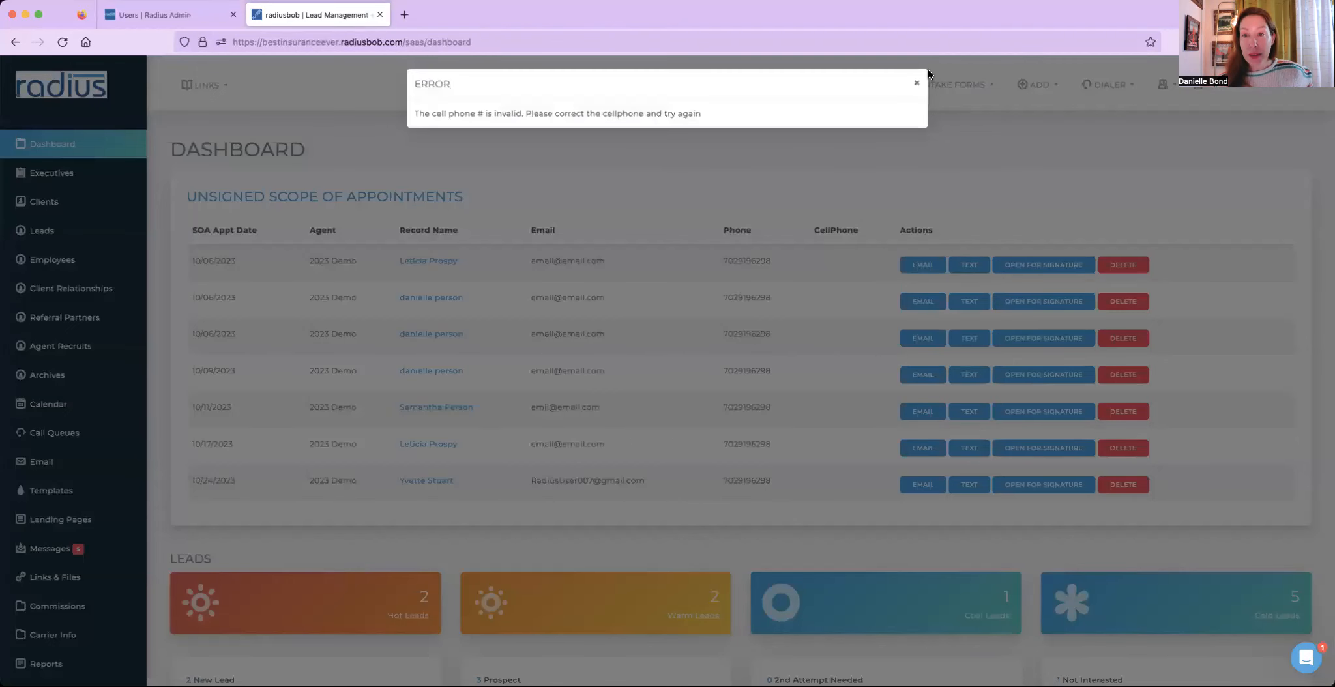
{"action": "left_click", "coordinate": [916, 84]}
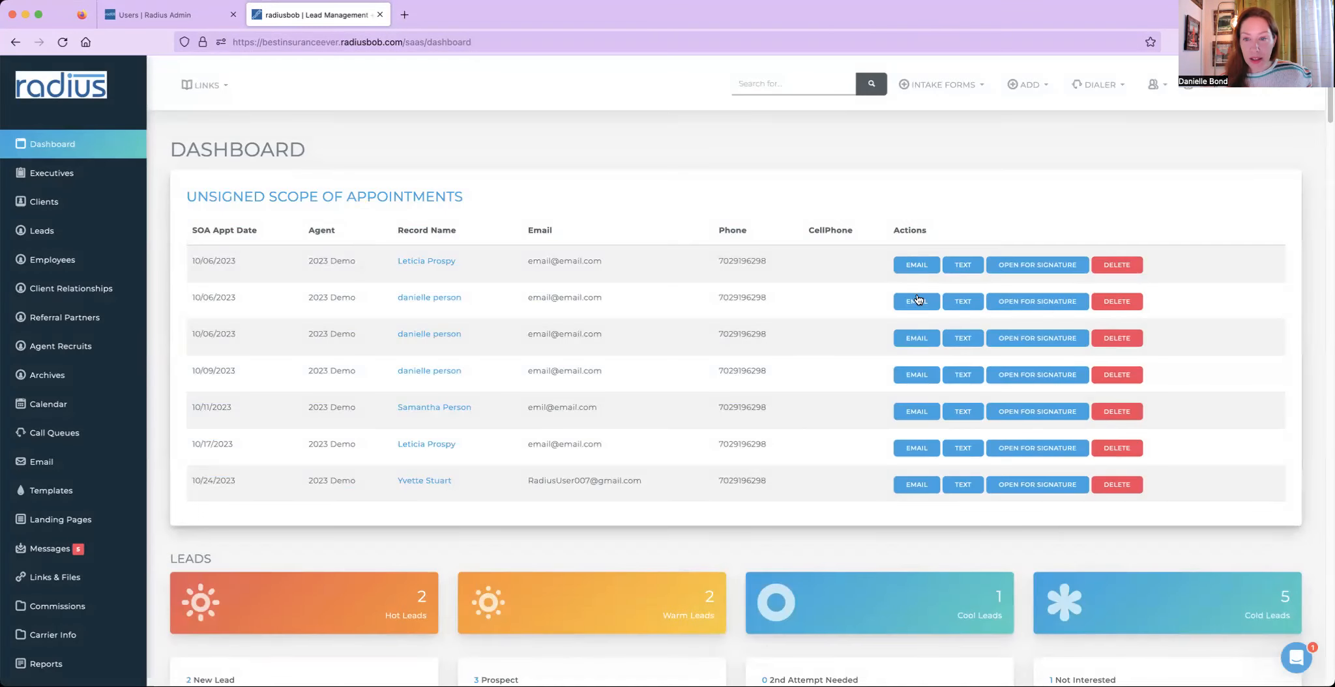
{"action": "left_click", "coordinate": [970, 306]}
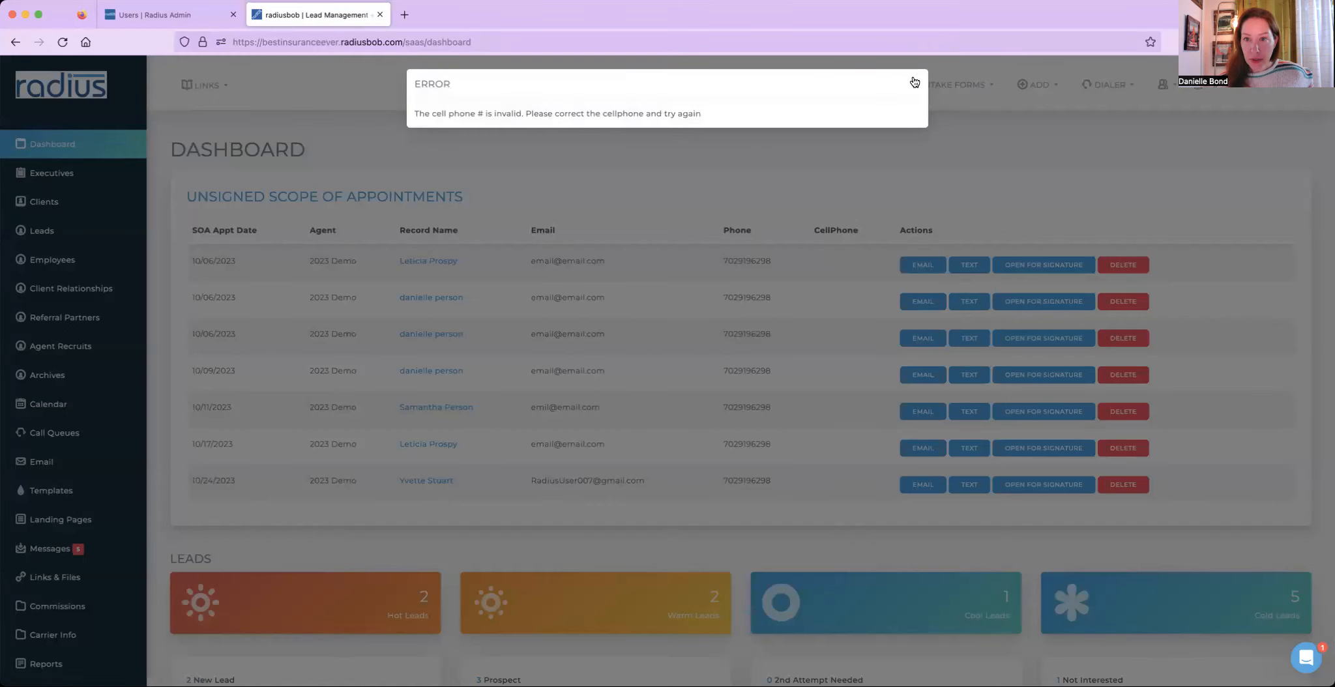
{"action": "left_click", "coordinate": [918, 85]}
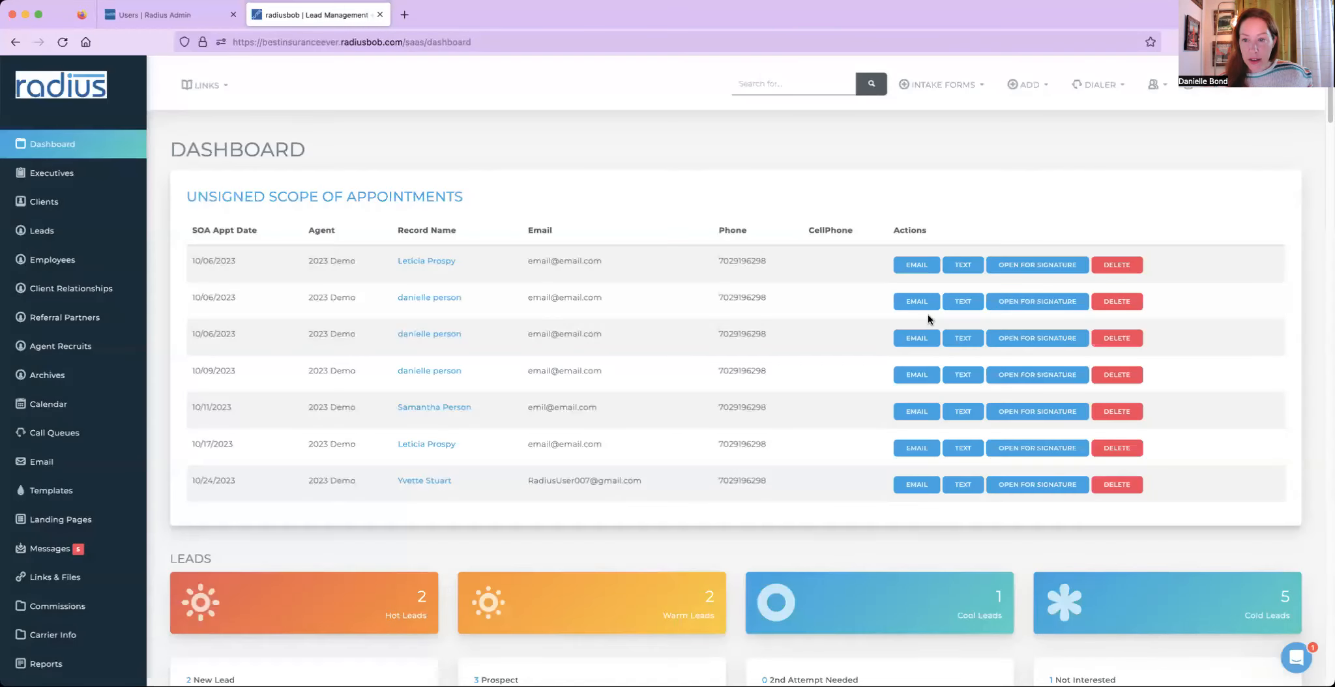
{"action": "left_click", "coordinate": [956, 336]}
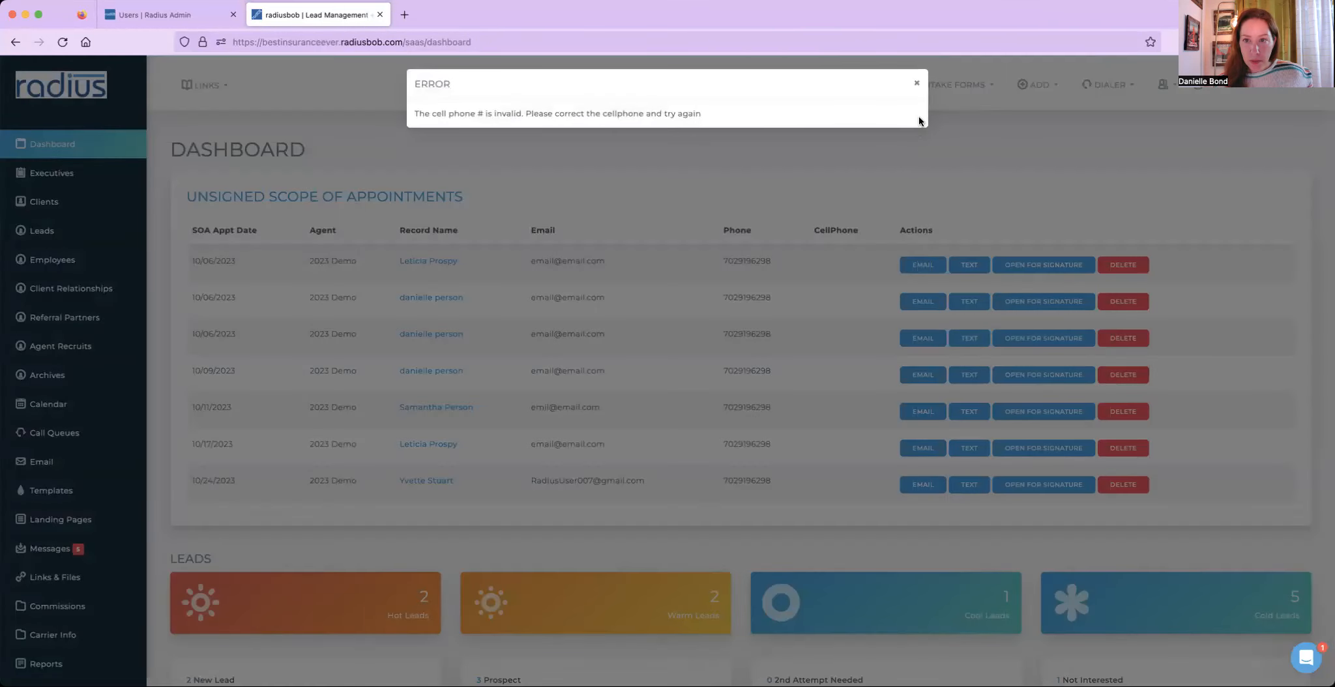
{"action": "left_click", "coordinate": [914, 79]}
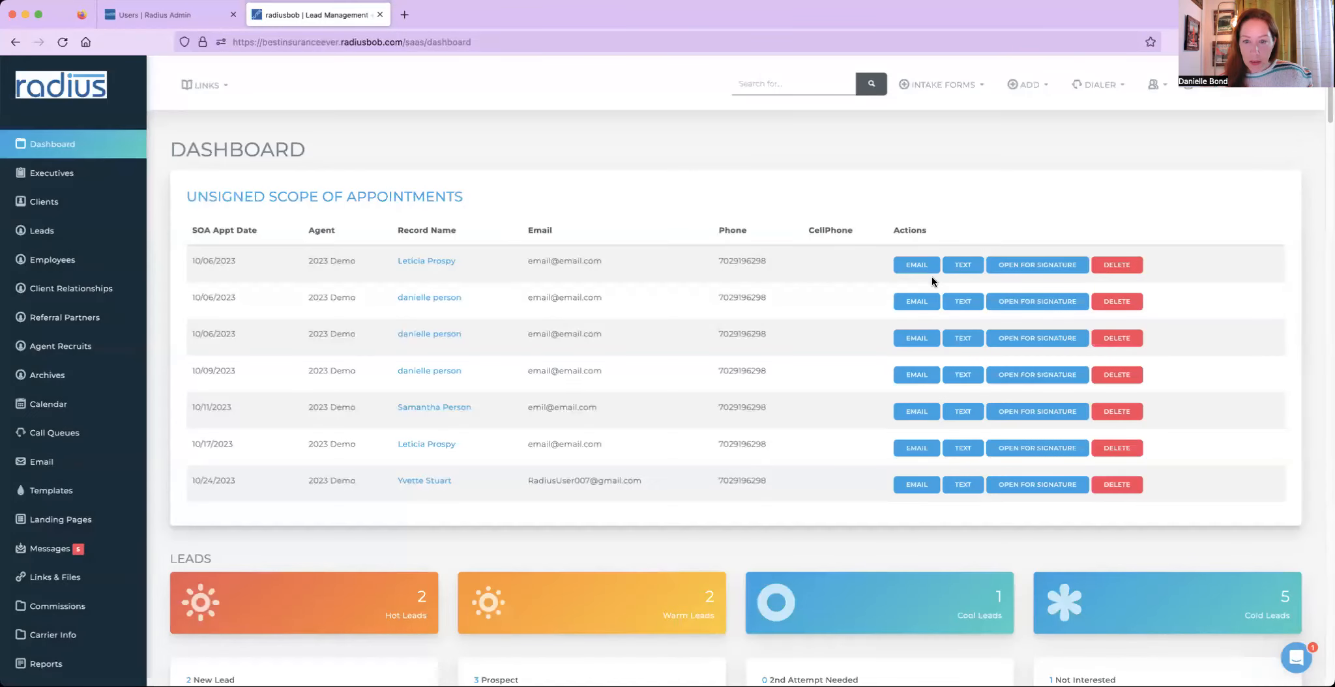
{"action": "left_click", "coordinate": [957, 411]}
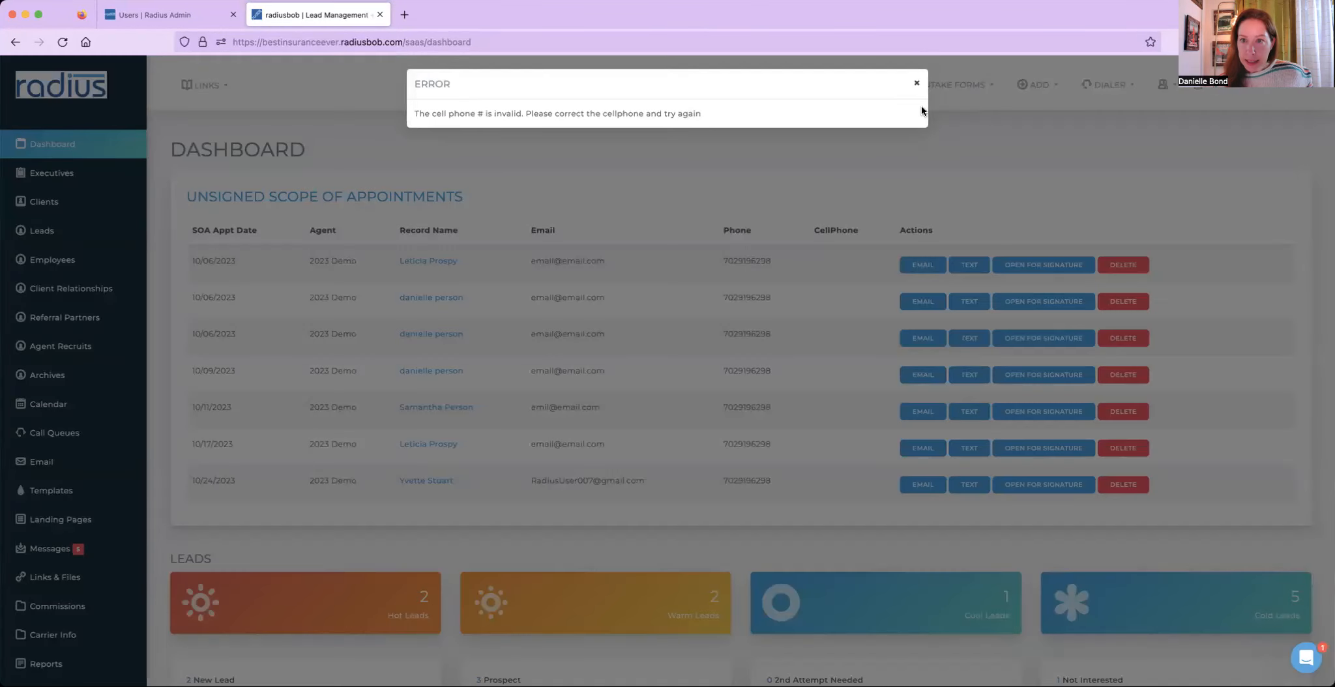
{"action": "left_click", "coordinate": [916, 84]}
{"action": "left_click", "coordinate": [956, 487]}
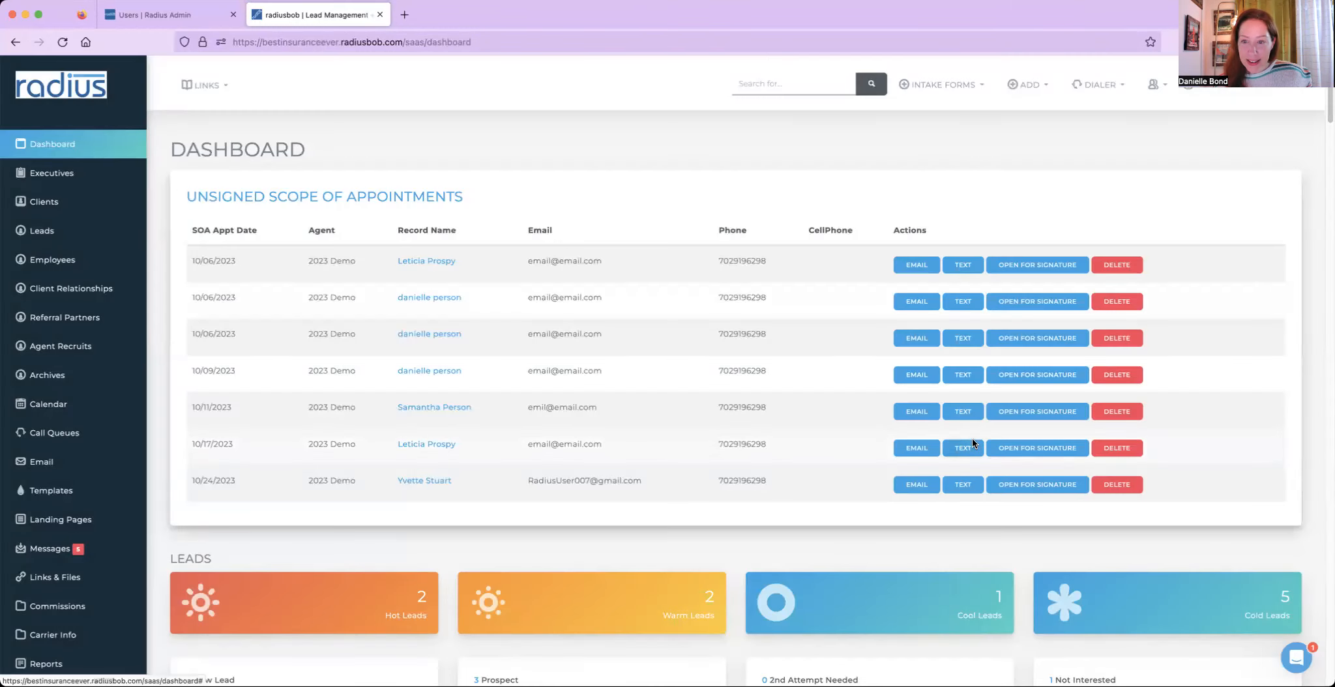
{"action": "left_click", "coordinate": [963, 448]}
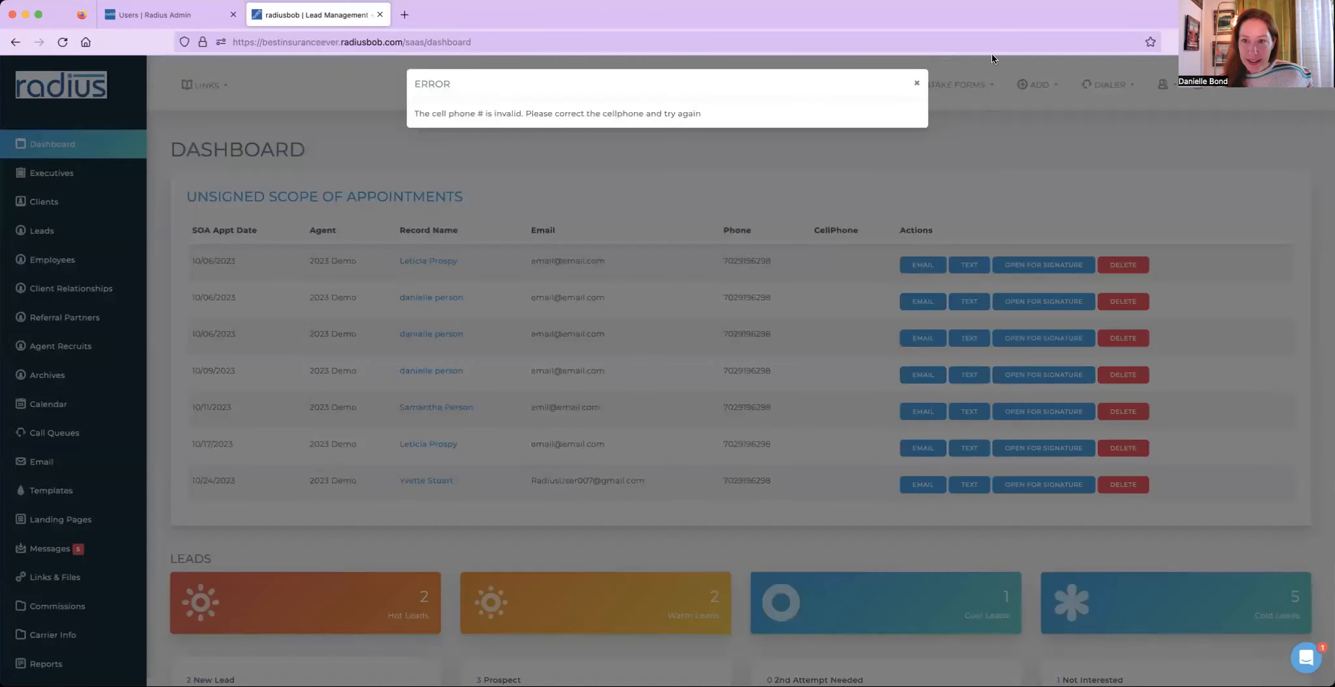
{"action": "left_click", "coordinate": [917, 83]}
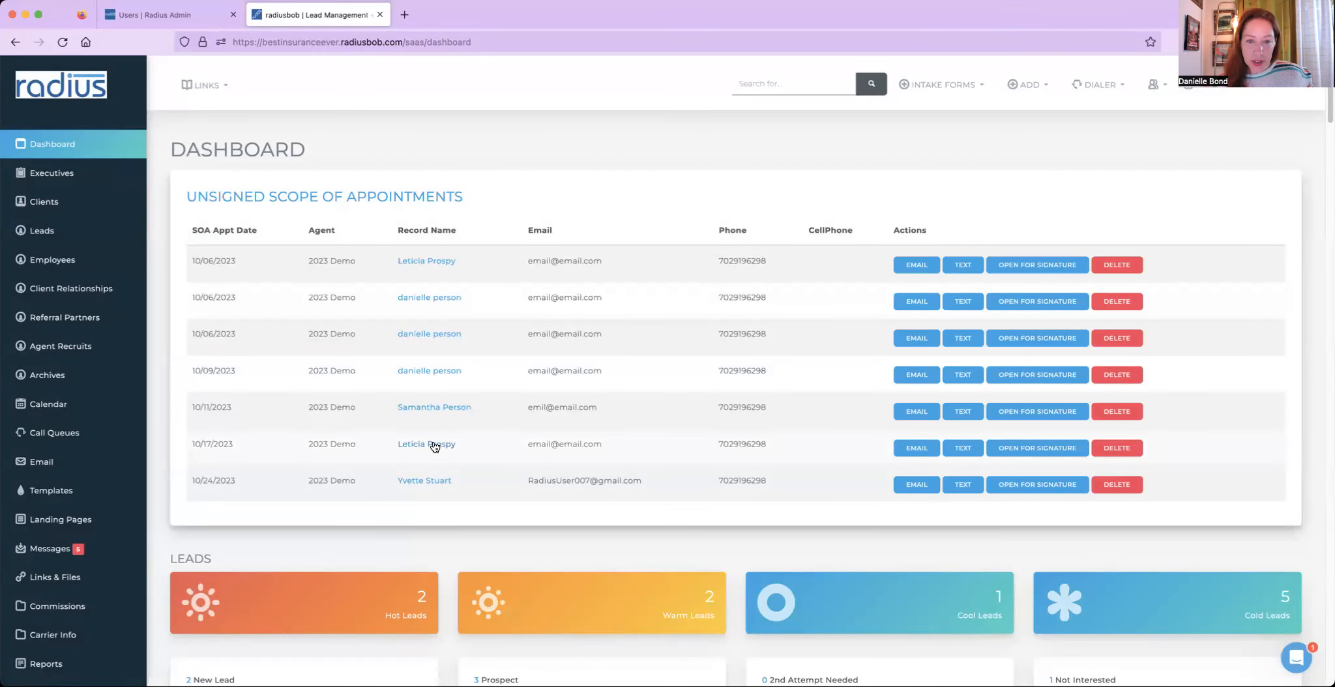
- Open the lead from the 10/17/2023 appointment, copy its phone number into the Cell Phone field and save the update
{"action": "left_click", "coordinate": [433, 445]}
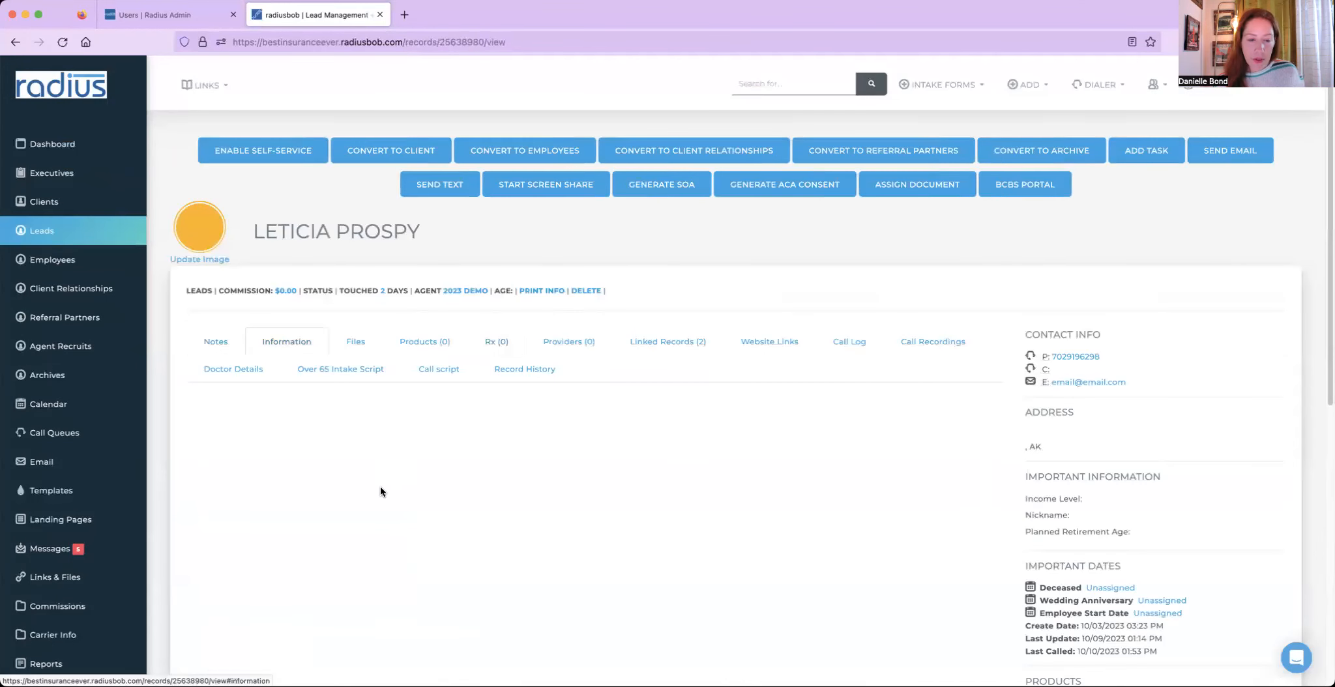
{"action": "double_click", "coordinate": [497, 649]}
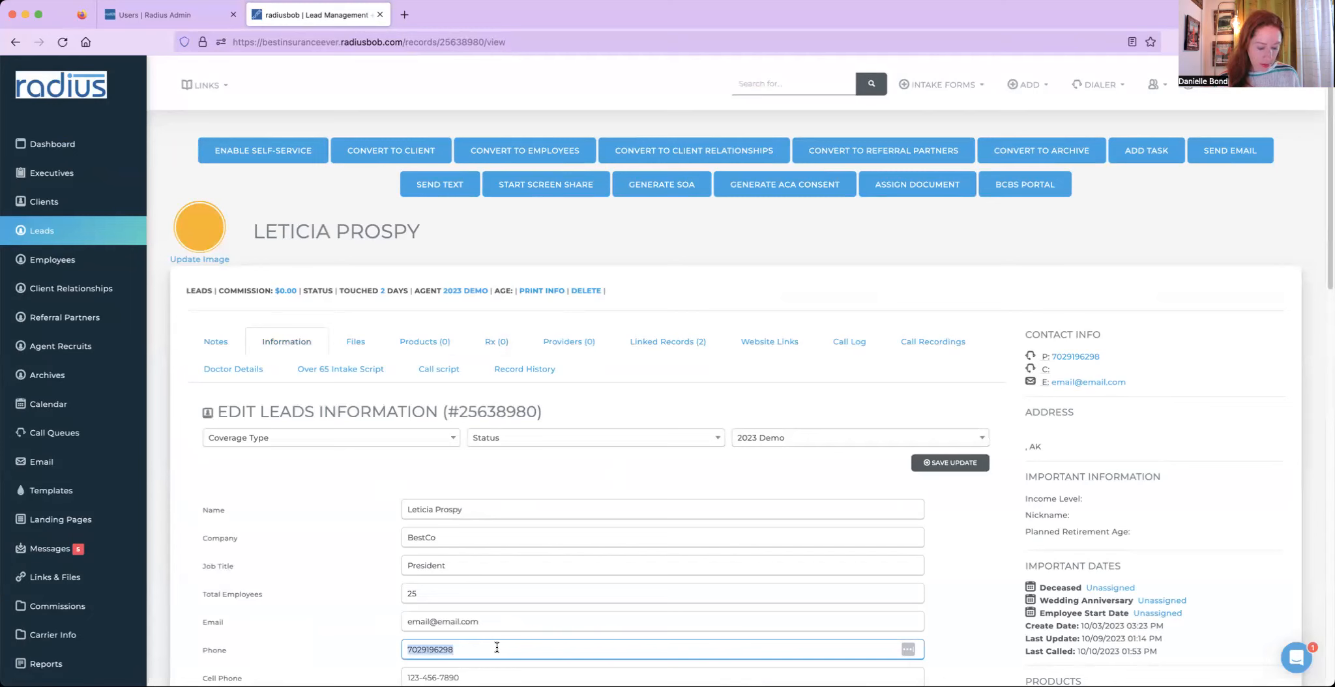
{"action": "key", "text": "super+v"}
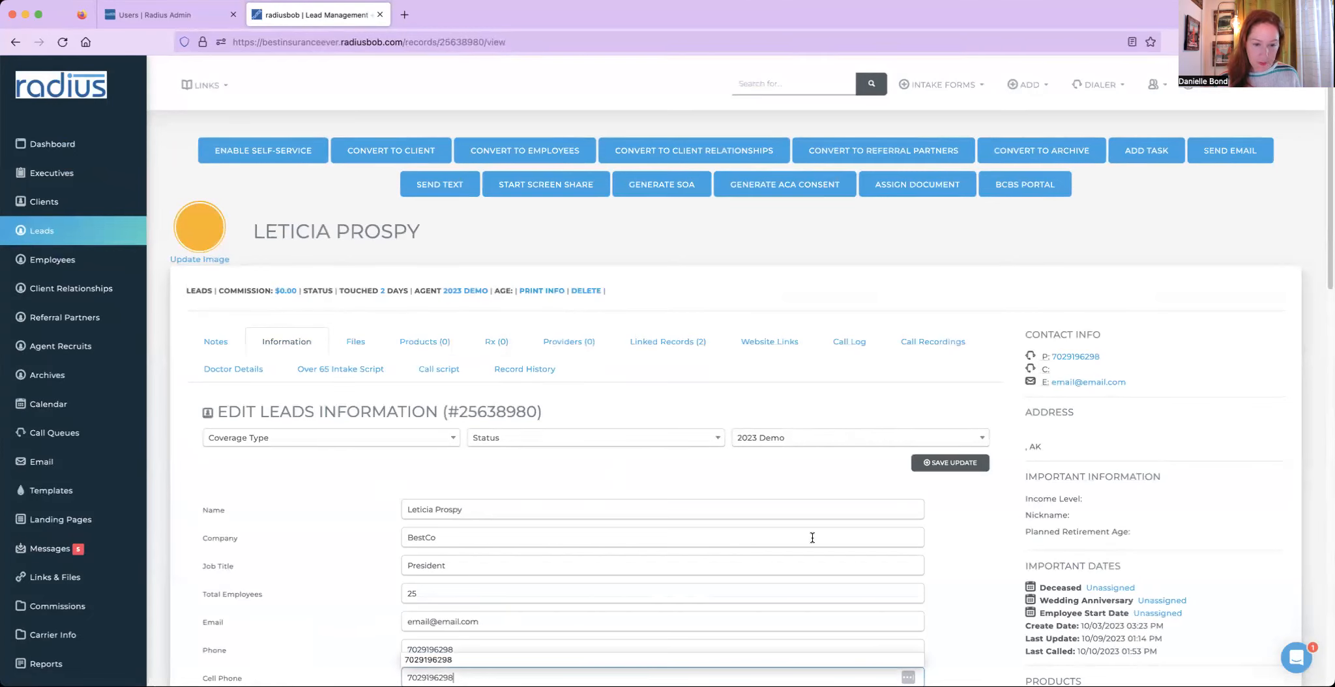
{"action": "left_click", "coordinate": [959, 464]}
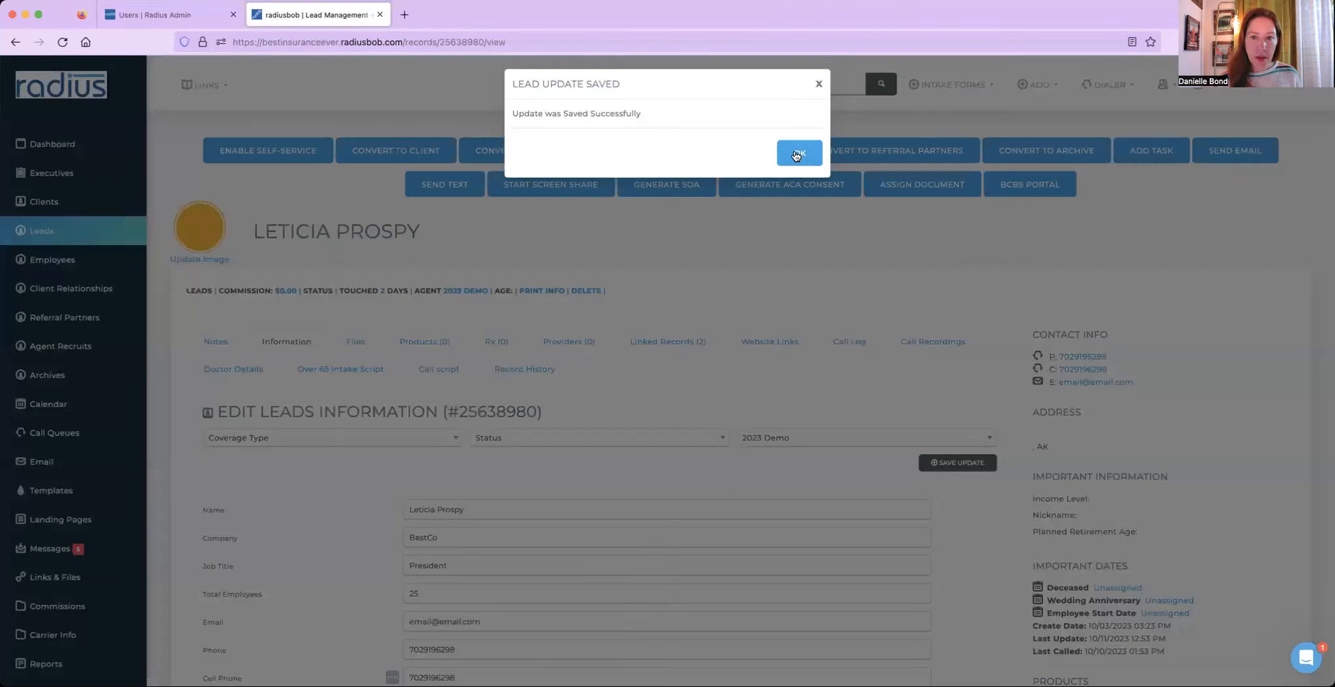
{"action": "left_click", "coordinate": [794, 153]}
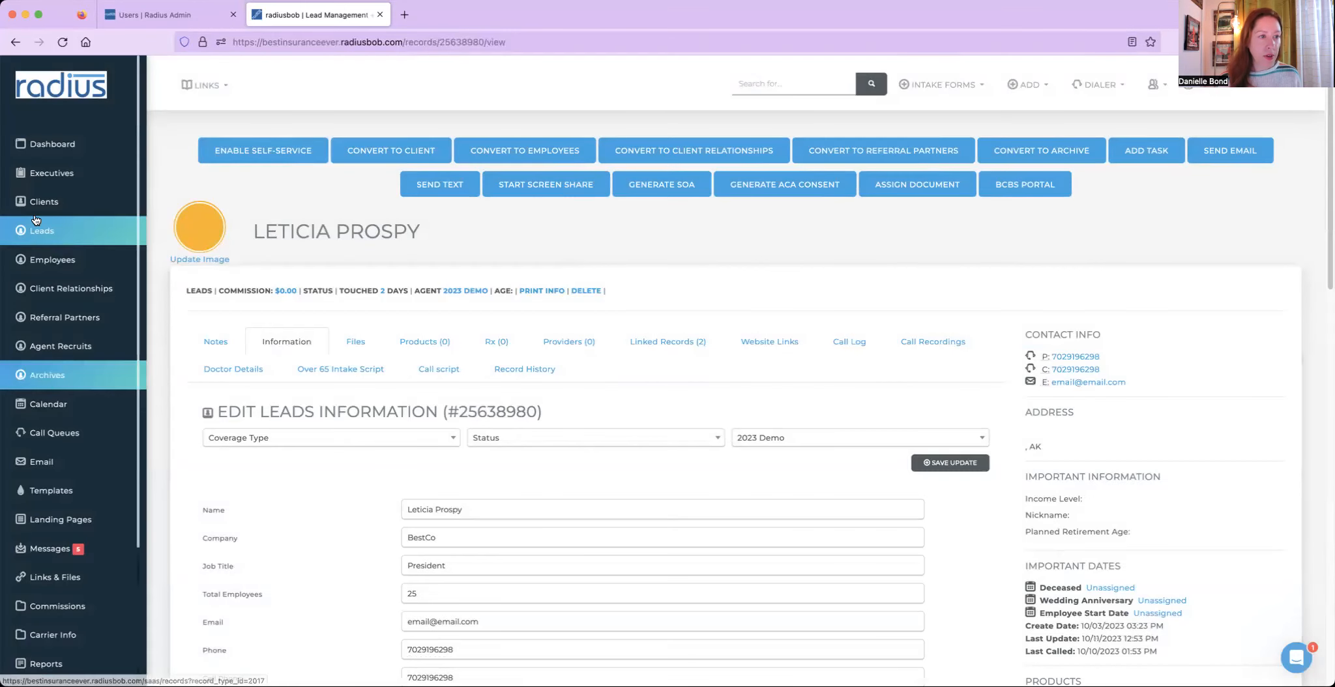
- Return to the dashboard and open the text message dialog for that lead's appointment, then close it unsent
{"action": "left_click", "coordinate": [61, 153]}
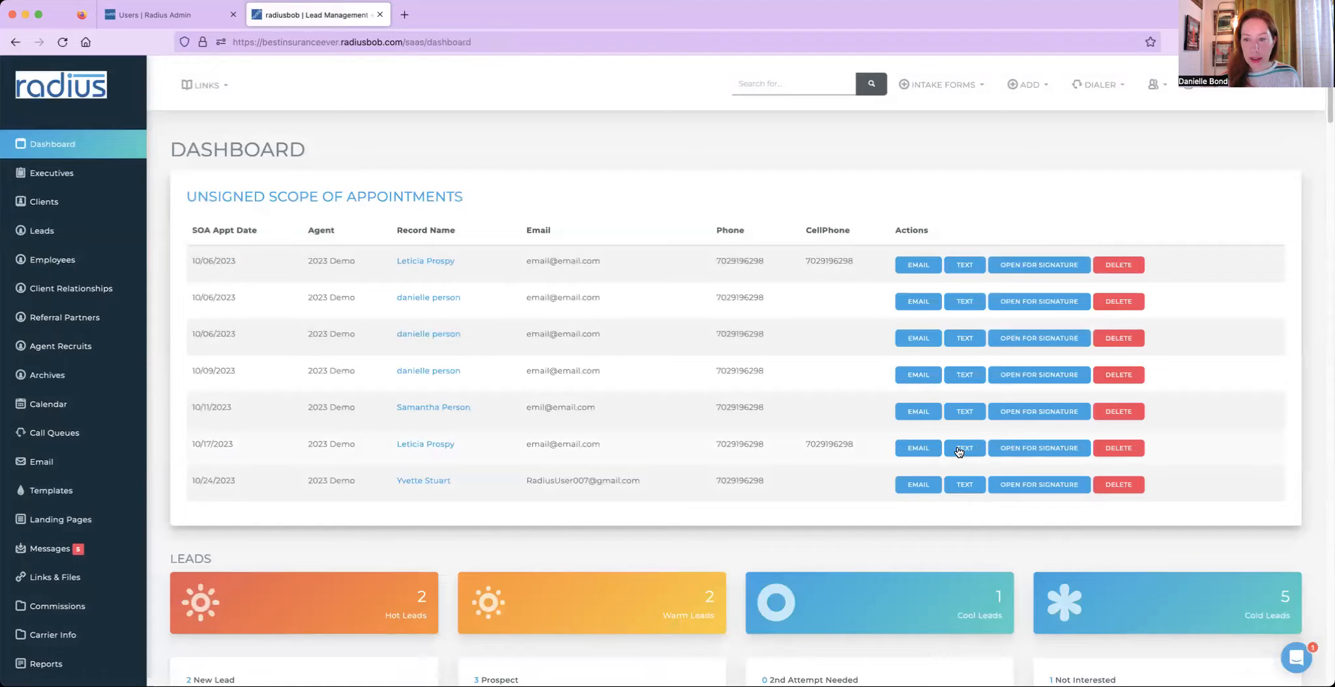
{"action": "left_click", "coordinate": [960, 447]}
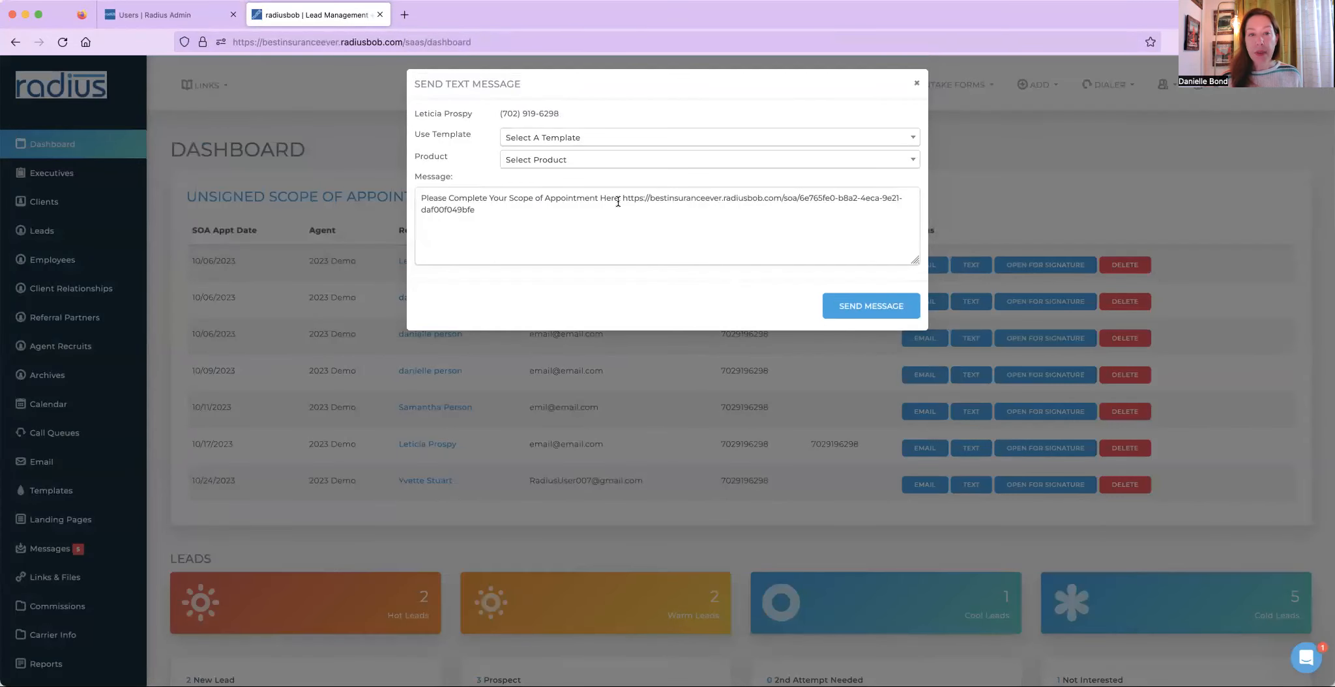
{"action": "left_click_drag", "start_coordinate": [619, 199], "coordinate": [628, 212]}
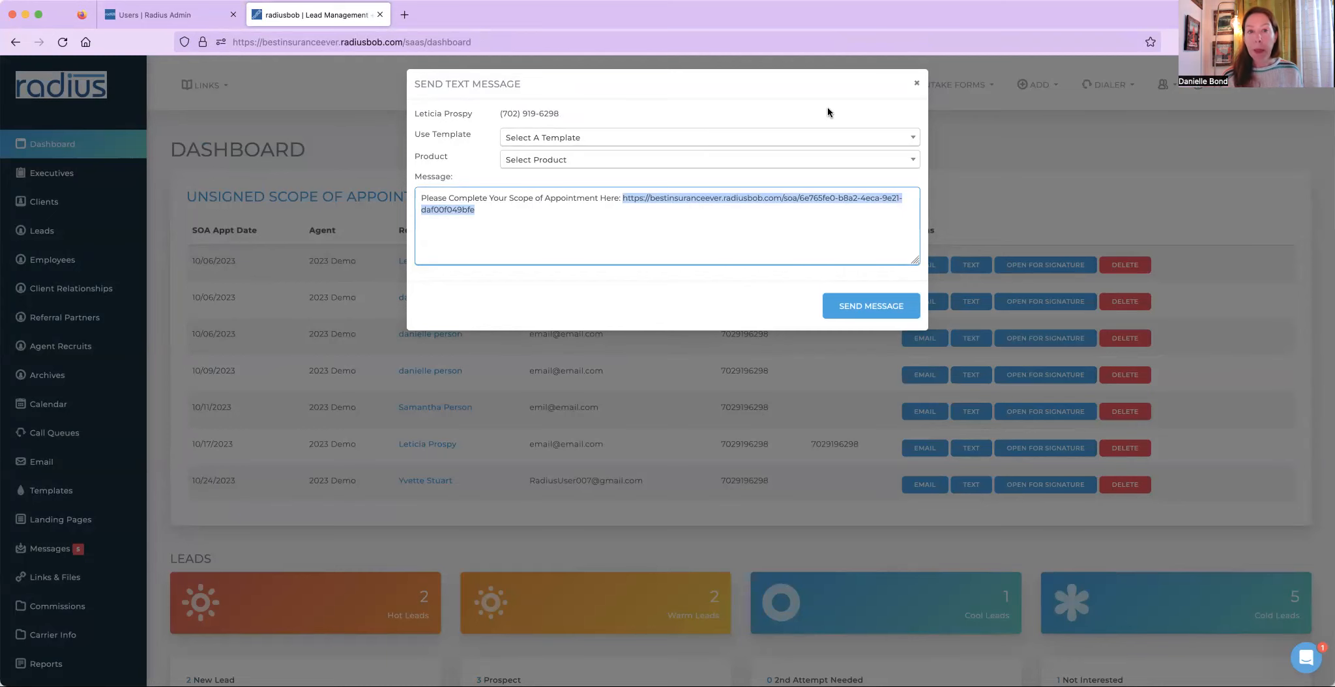
{"action": "left_click", "coordinate": [917, 83]}
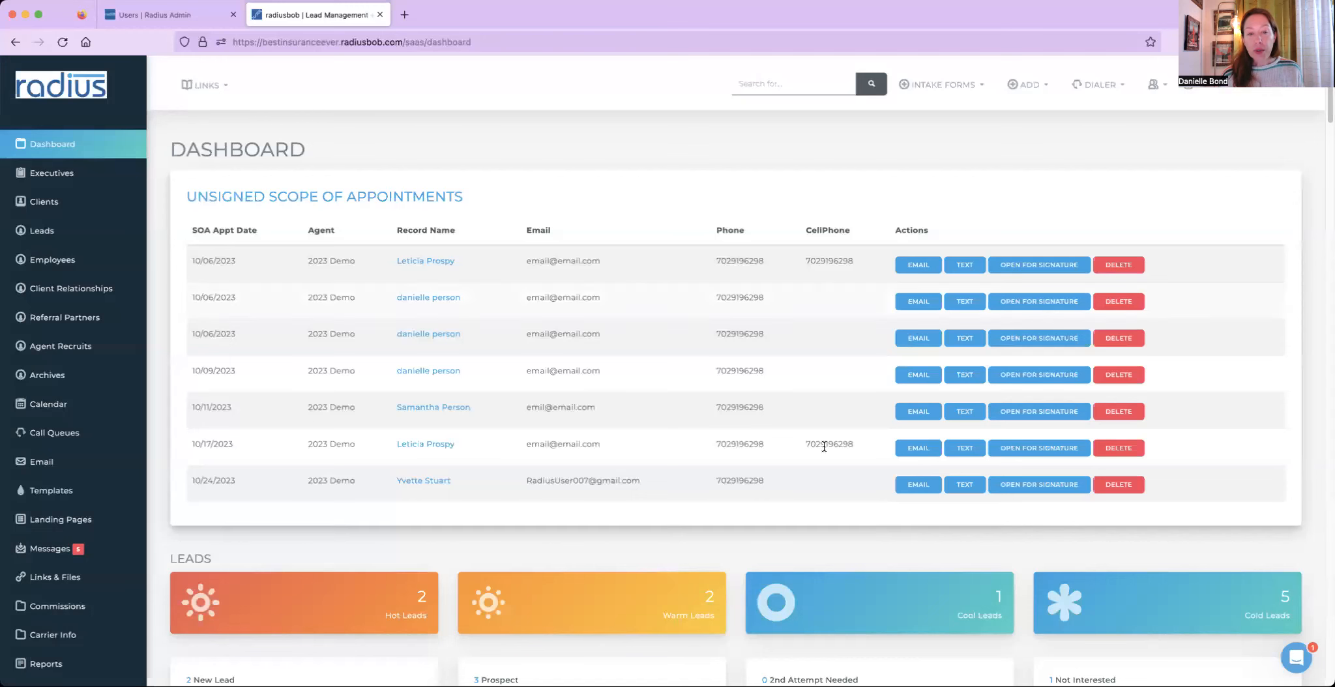
- Open the lead's Files tab and open the 10/06/2023 scope of appointment for signature
{"action": "left_click", "coordinate": [433, 448]}
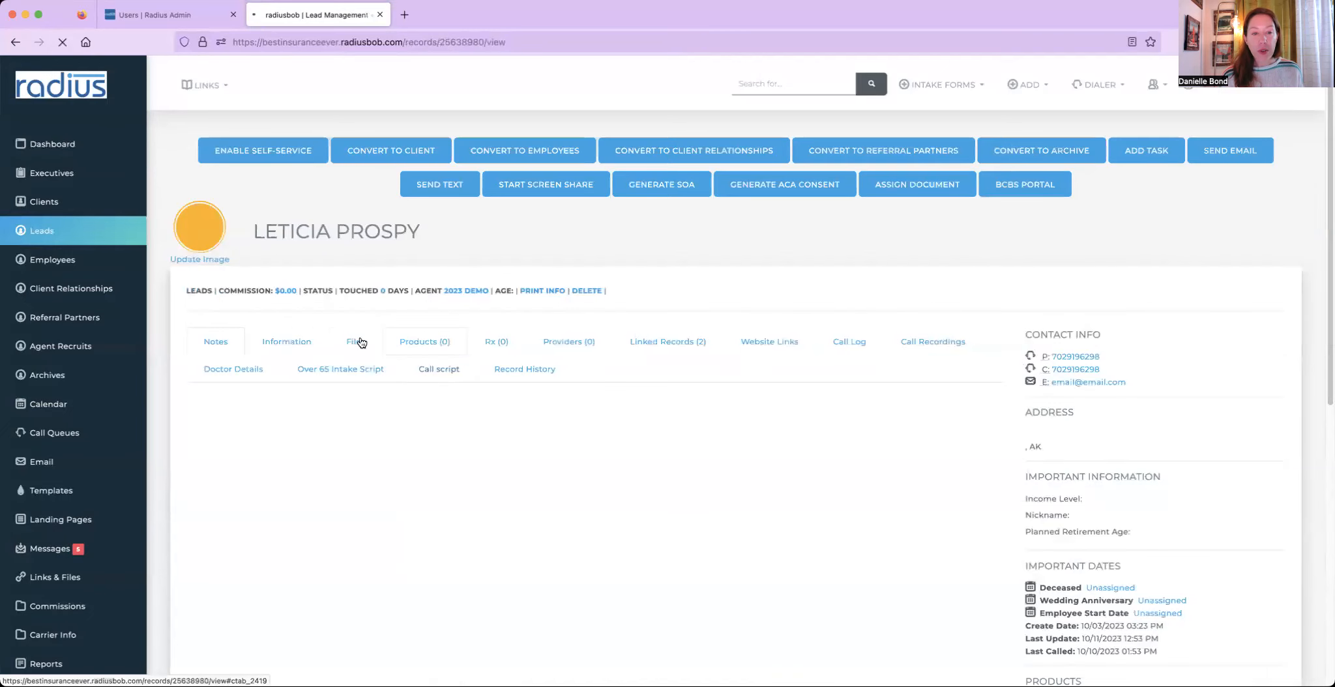
{"action": "left_click", "coordinate": [355, 344]}
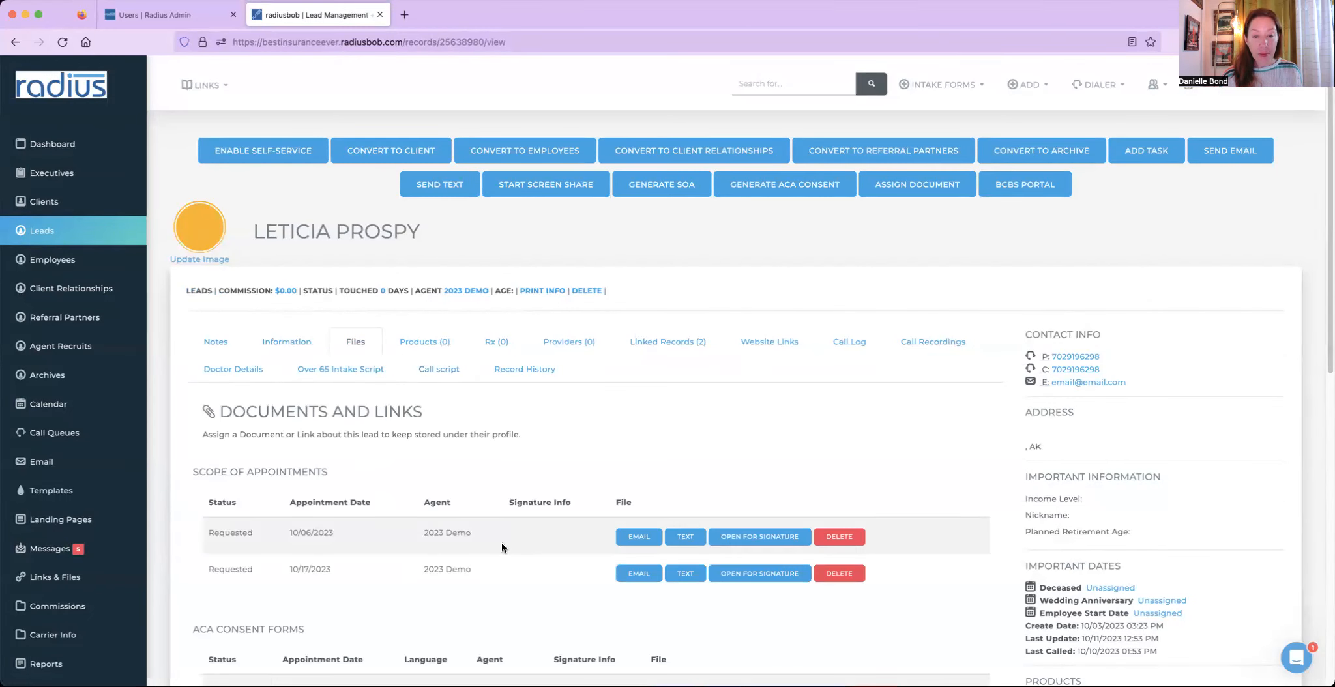
{"action": "left_click_drag", "start_coordinate": [204, 497], "coordinate": [252, 591]}
{"action": "left_click_drag", "start_coordinate": [200, 628], "coordinate": [223, 657]}
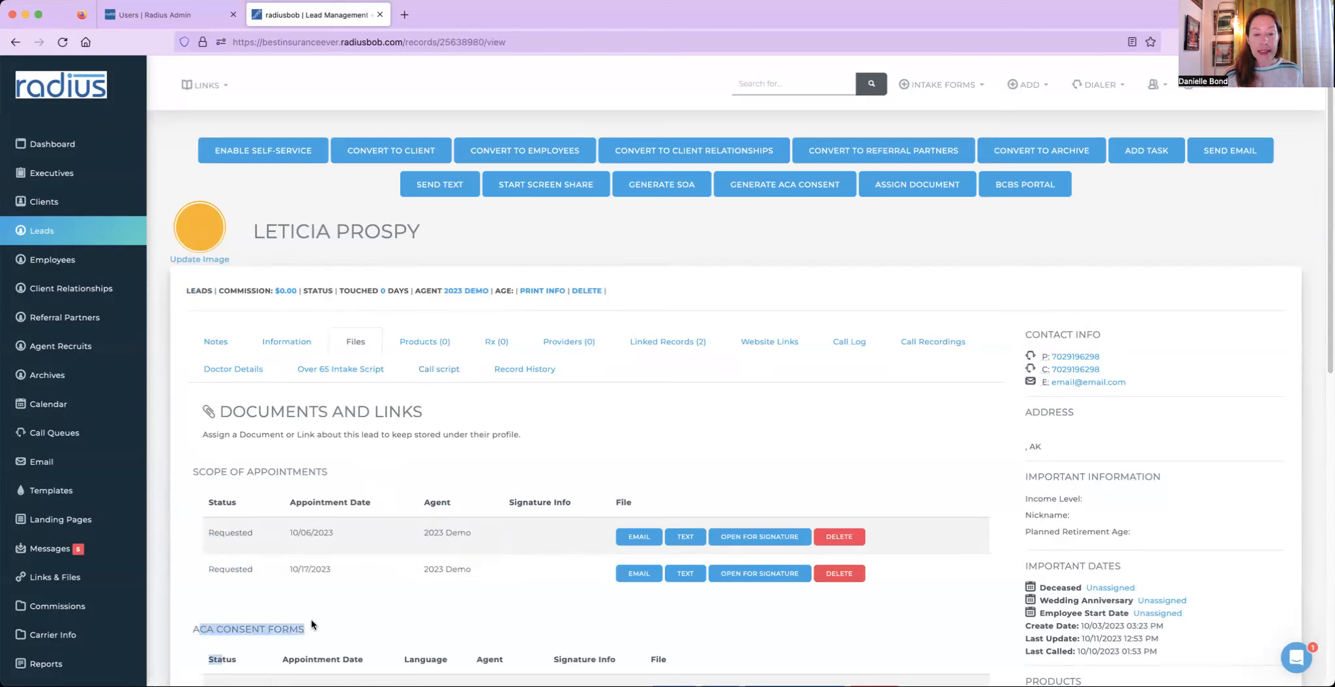
{"action": "left_click", "coordinate": [687, 537]}
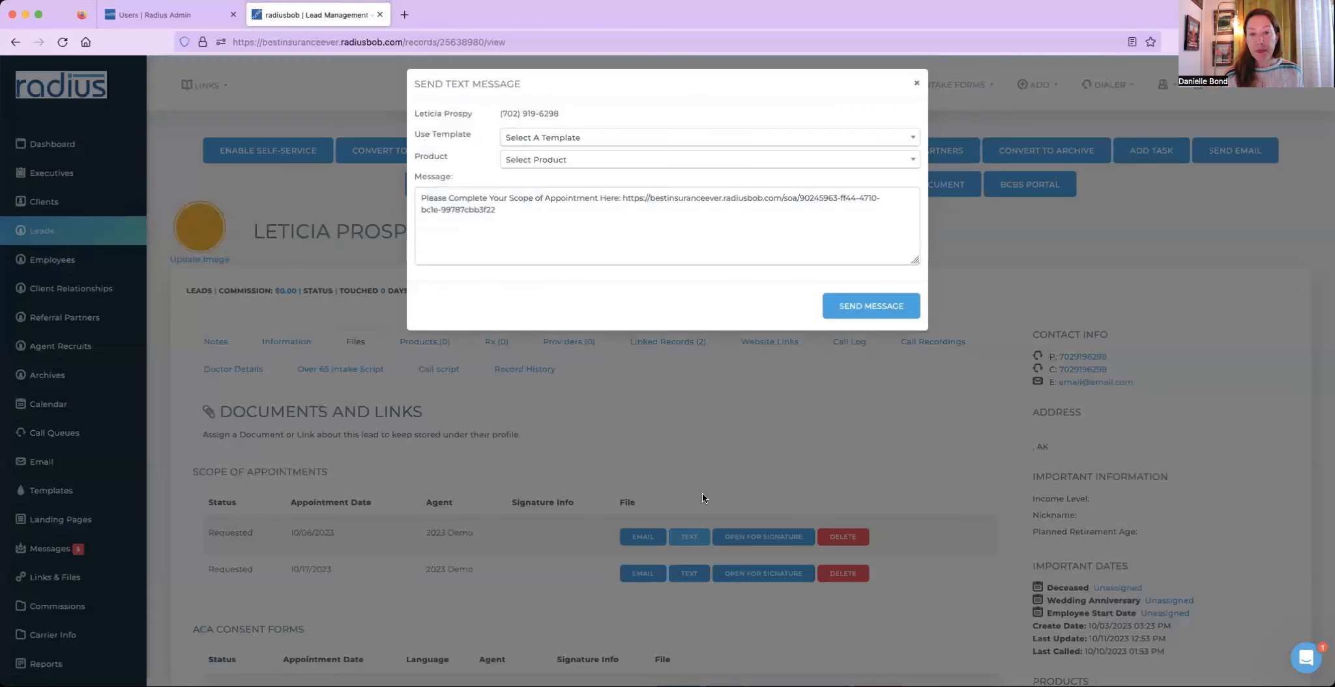
{"action": "left_click", "coordinate": [920, 82]}
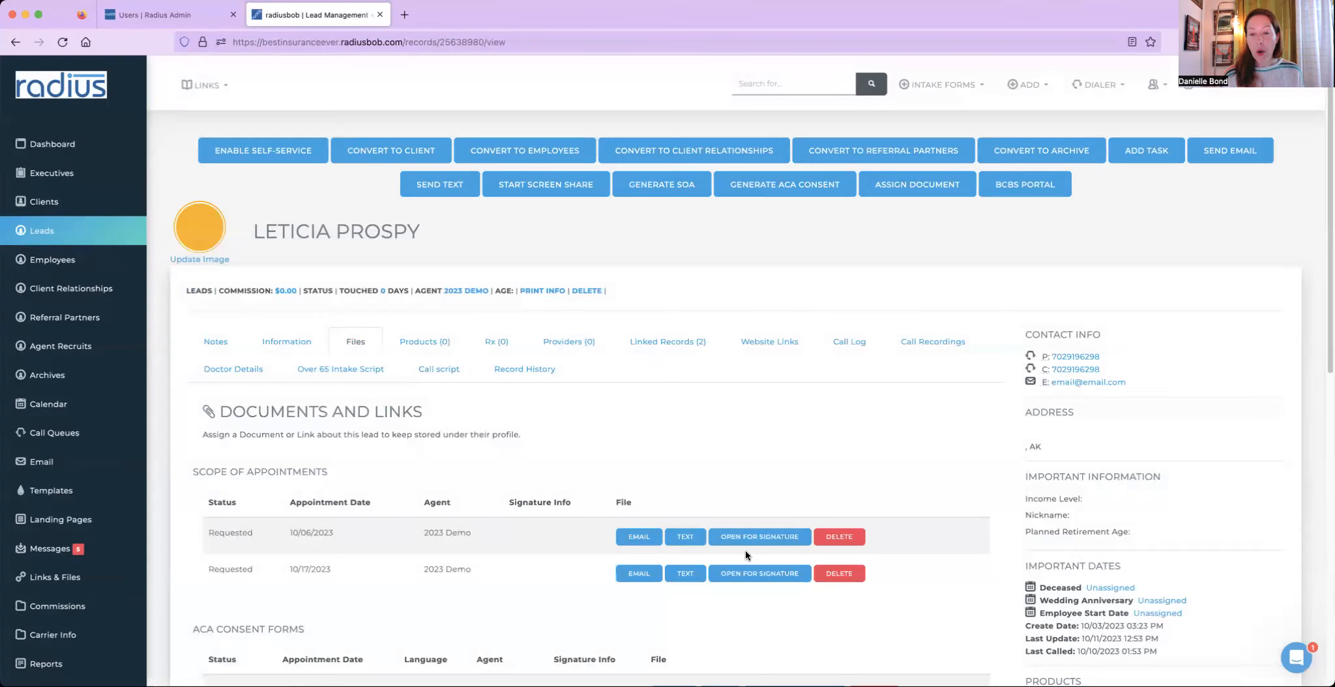
{"action": "left_click", "coordinate": [747, 539]}
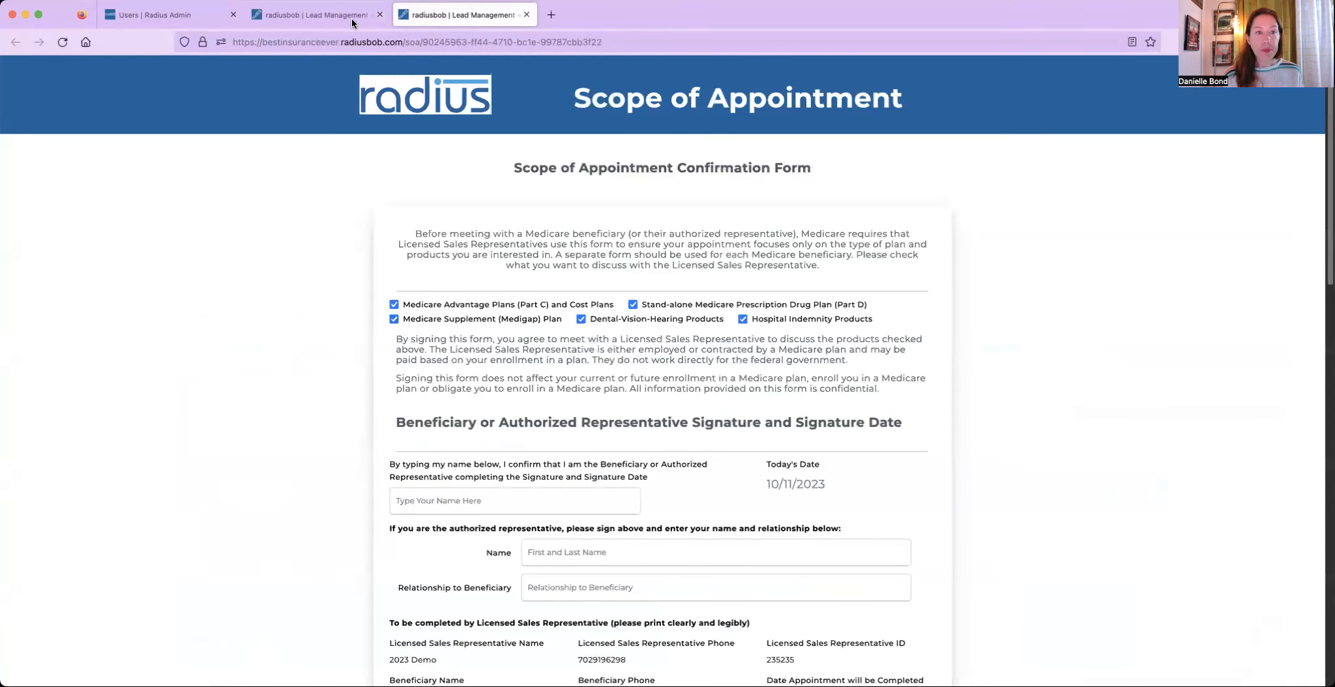
- Sign the scope of appointment form by entering test as the beneficiary name and submit it
{"action": "left_click", "coordinate": [347, 15]}
{"action": "scroll", "coordinate": [509, 299], "scroll_direction": "down", "scroll_amount": 5}
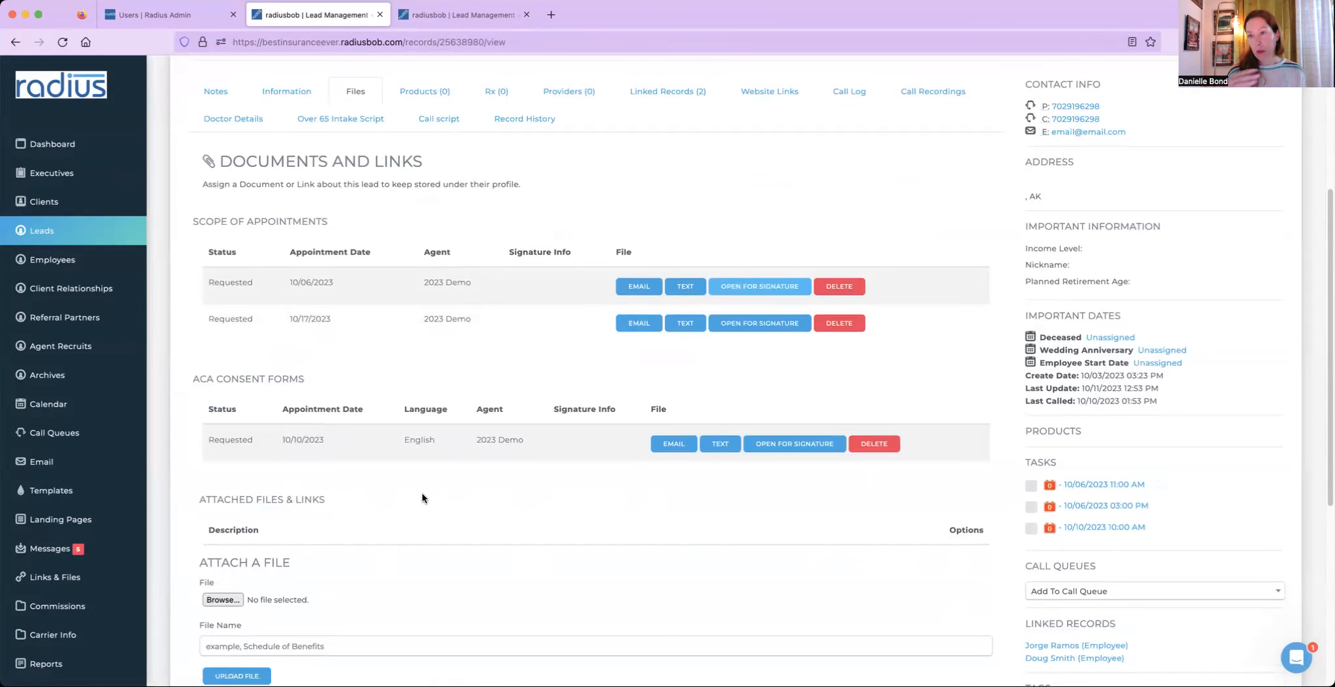
{"action": "left_click", "coordinate": [445, 24]}
{"action": "left_click", "coordinate": [587, 509]}
{"action": "type", "text": "test"}
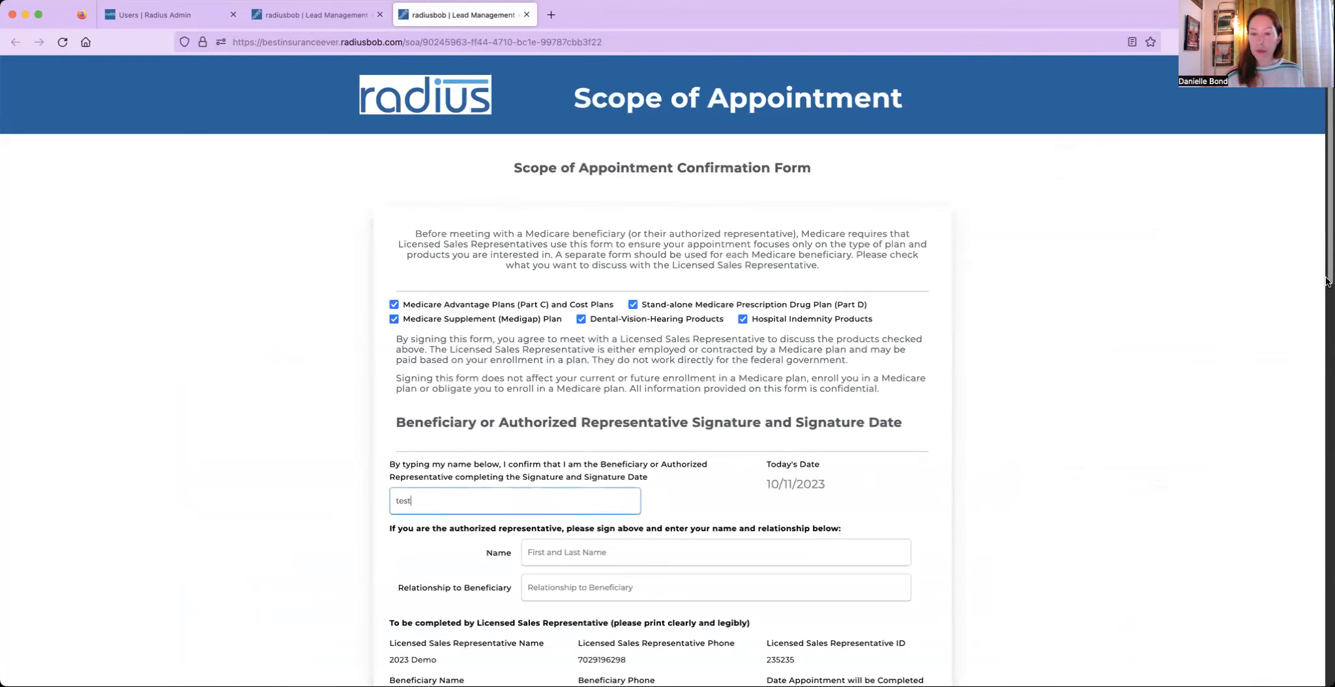
{"action": "scroll", "coordinate": [1305, 462], "scroll_direction": "down", "scroll_amount": 7}
{"action": "left_click", "coordinate": [655, 424]}
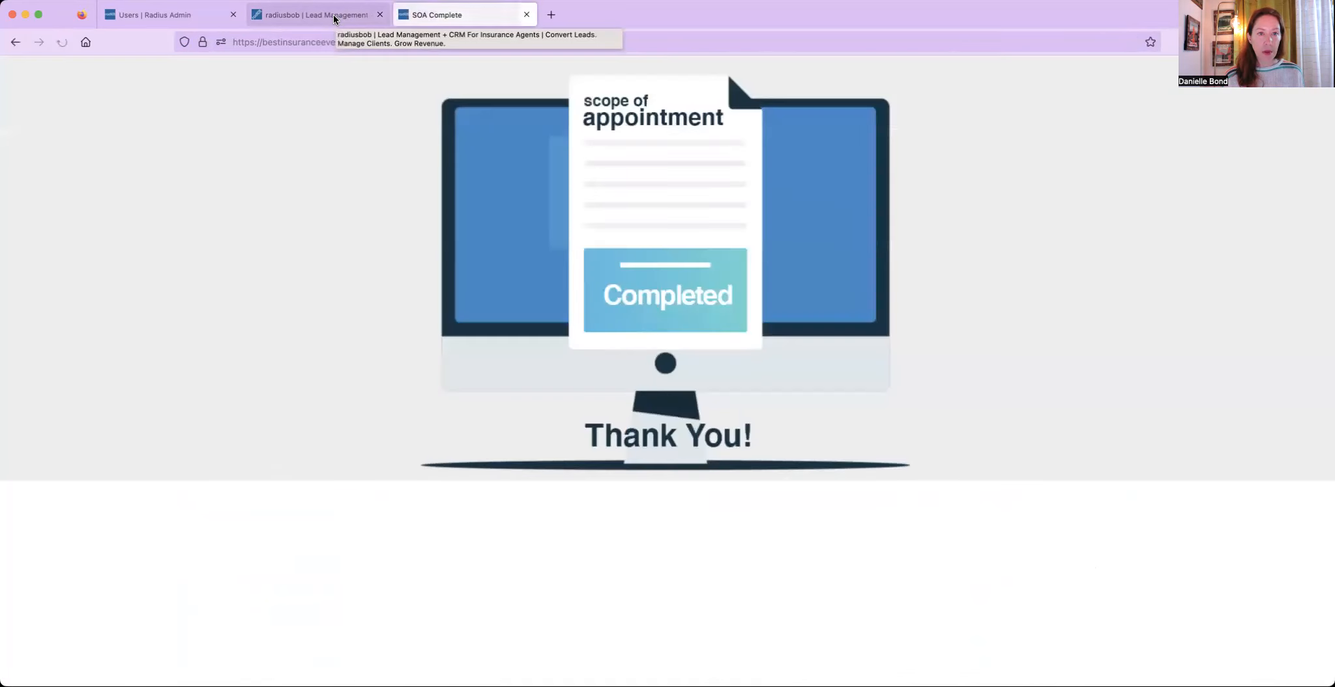
- Return to the lead's Files tab and review the signature details of the completed 10/06/2023 scope of appointment
{"action": "left_click", "coordinate": [332, 14]}
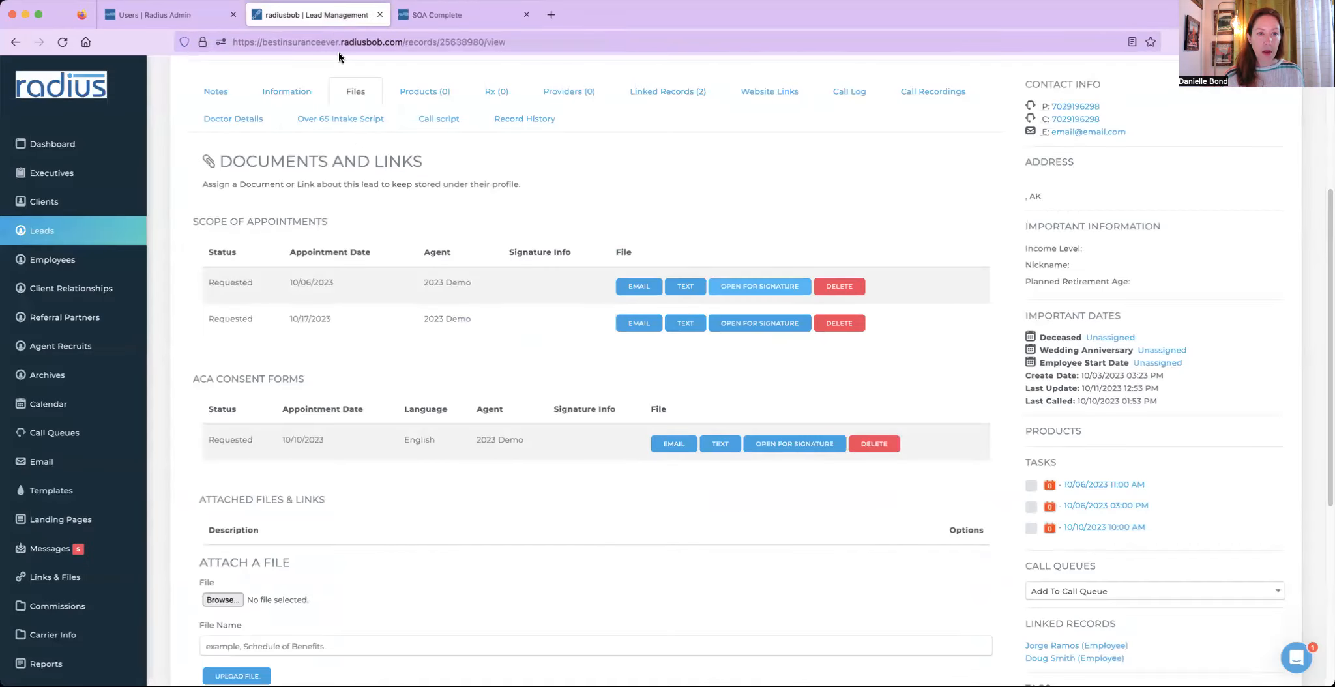
{"action": "left_click", "coordinate": [290, 95]}
{"action": "left_click", "coordinate": [364, 94]}
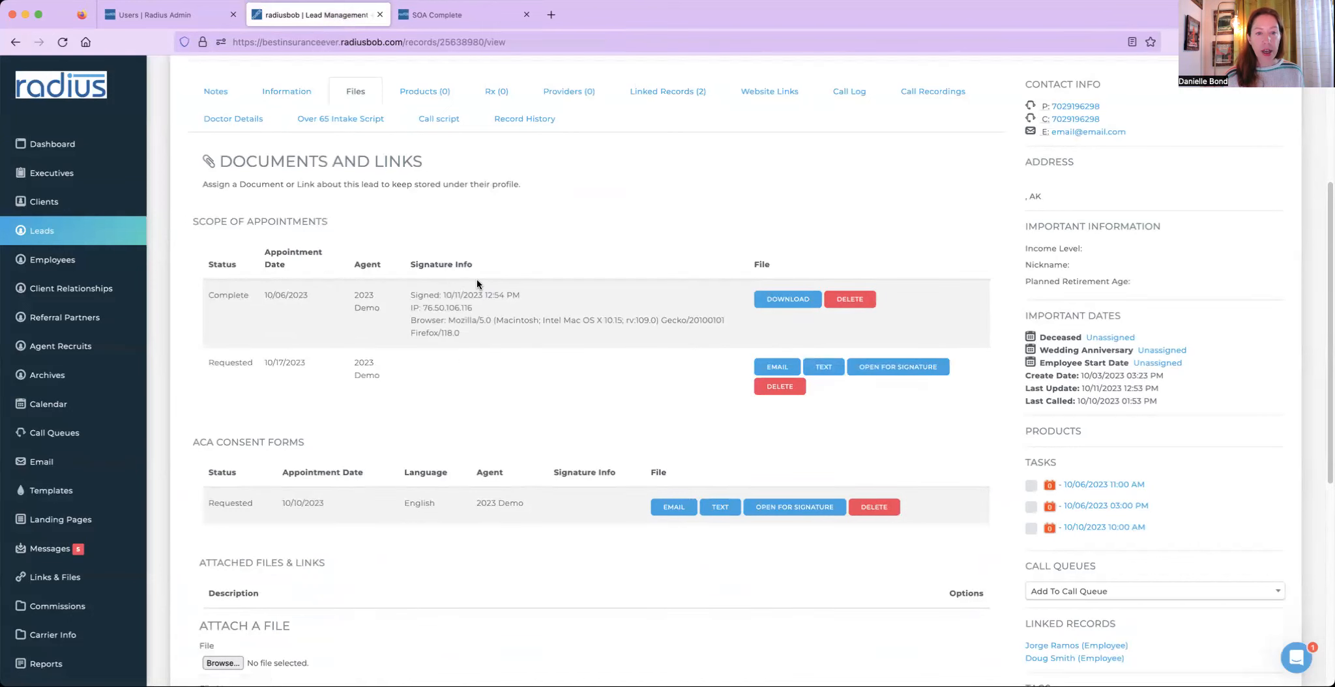
{"action": "left_click_drag", "start_coordinate": [425, 322], "coordinate": [159, 275]}
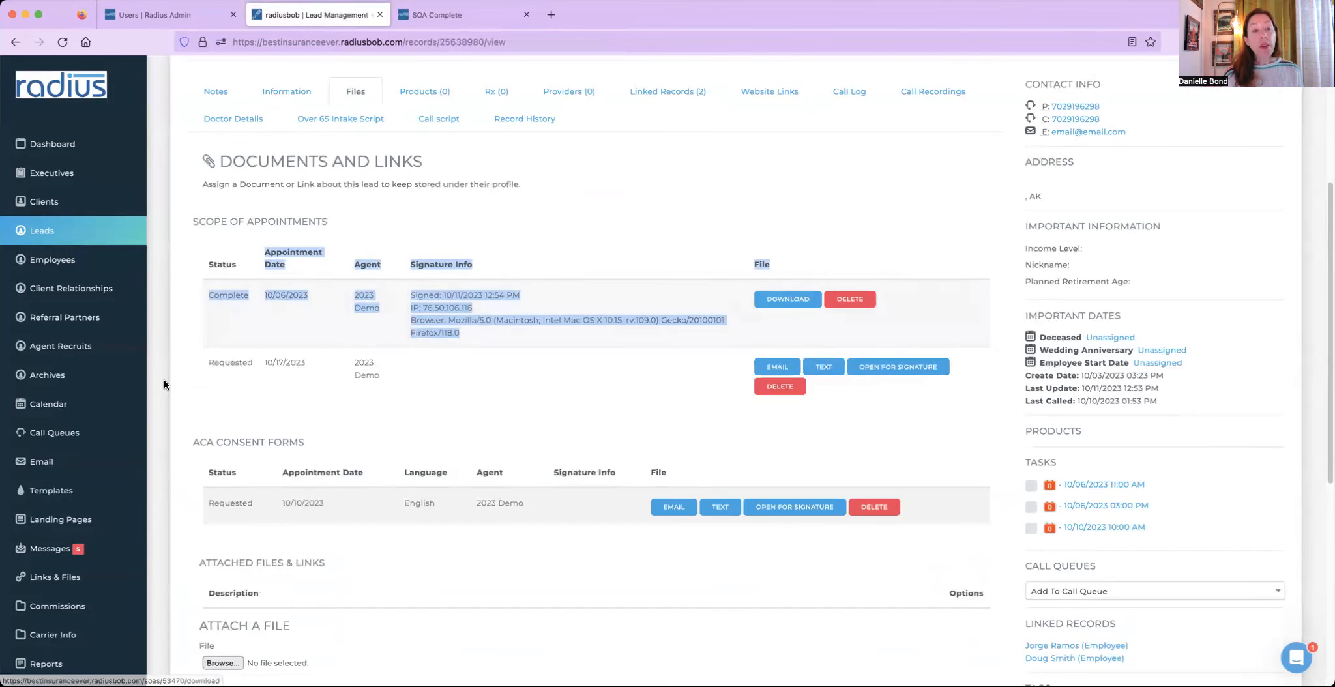
- Filter account settings for appoint, start a new appointment reminder with category ACA Appt sent 15 minutes before
{"action": "scroll", "coordinate": [65, 567], "scroll_direction": "down", "scroll_amount": 5}
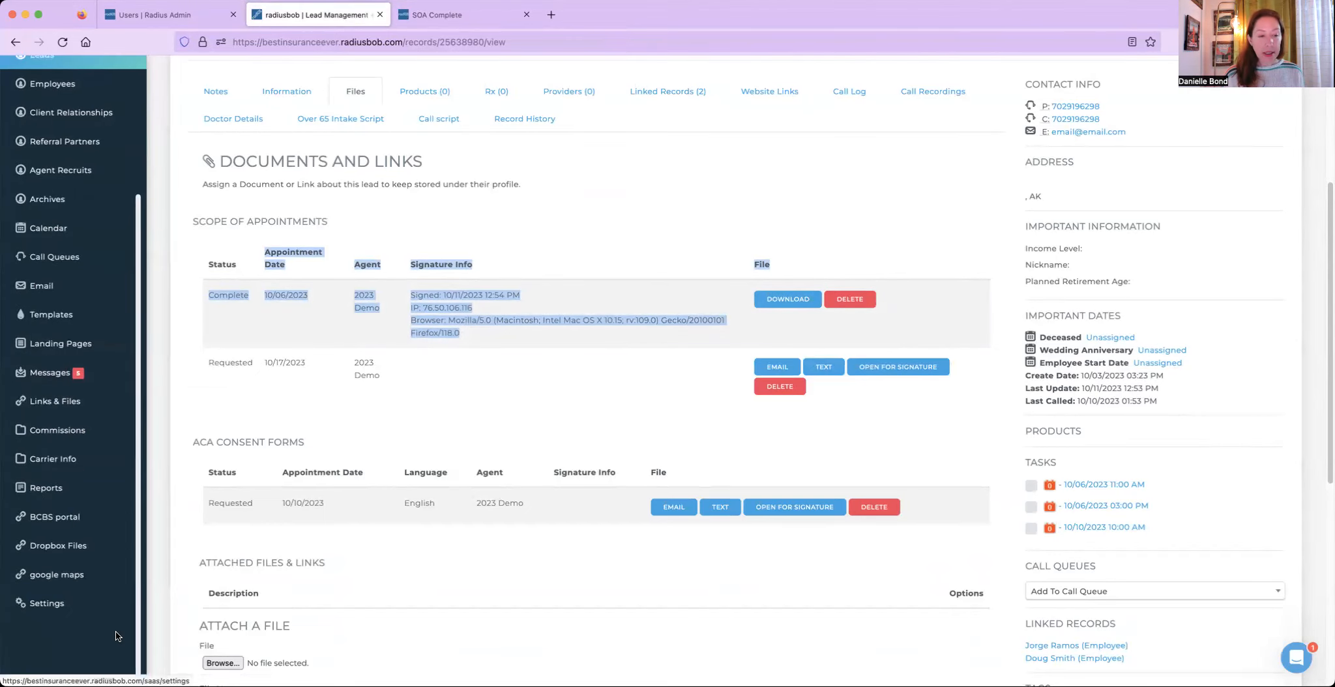
{"action": "left_click", "coordinate": [63, 598]}
{"action": "left_click", "coordinate": [1013, 143]}
{"action": "type", "text": "appoint"}
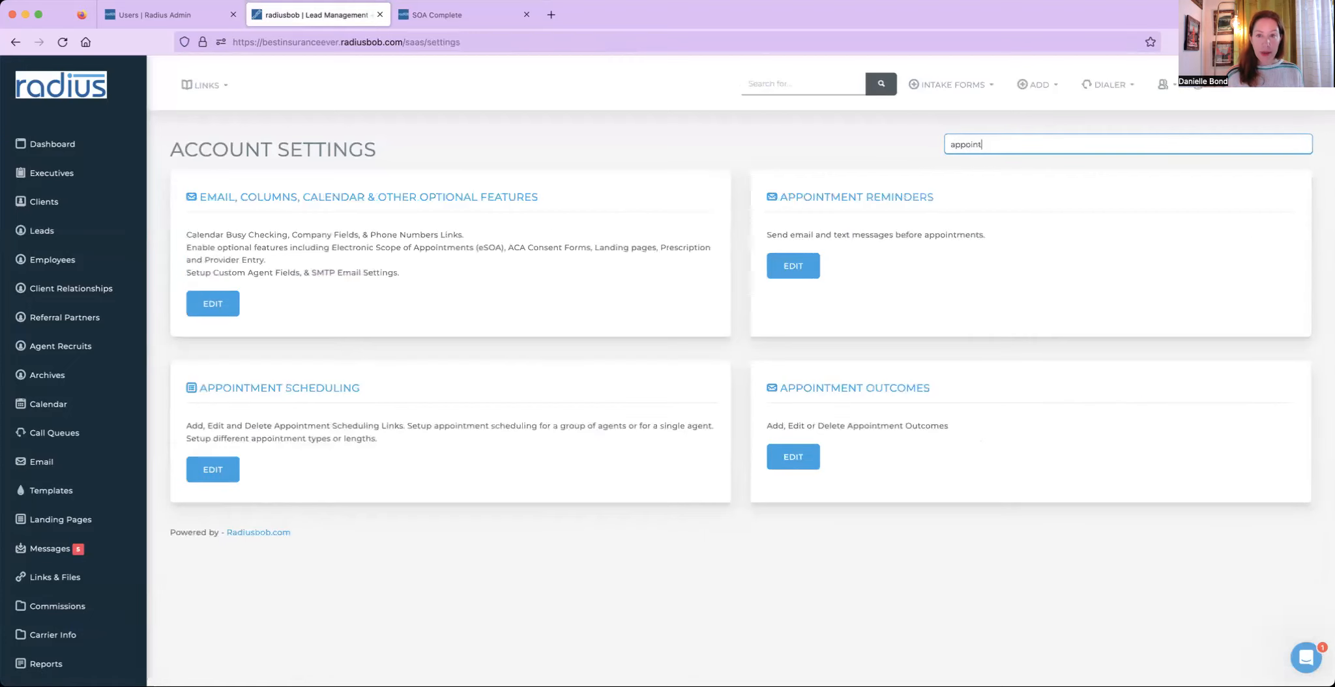
{"action": "left_click", "coordinate": [794, 266]}
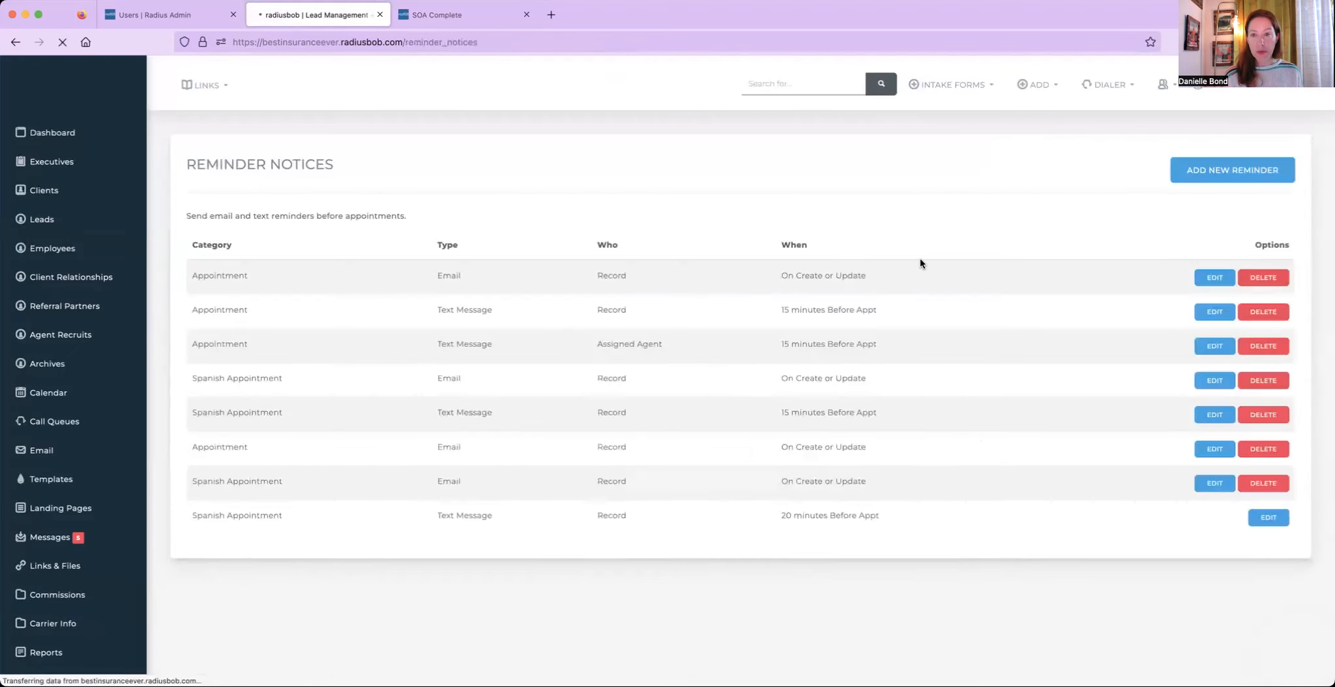
{"action": "left_click", "coordinate": [1206, 173]}
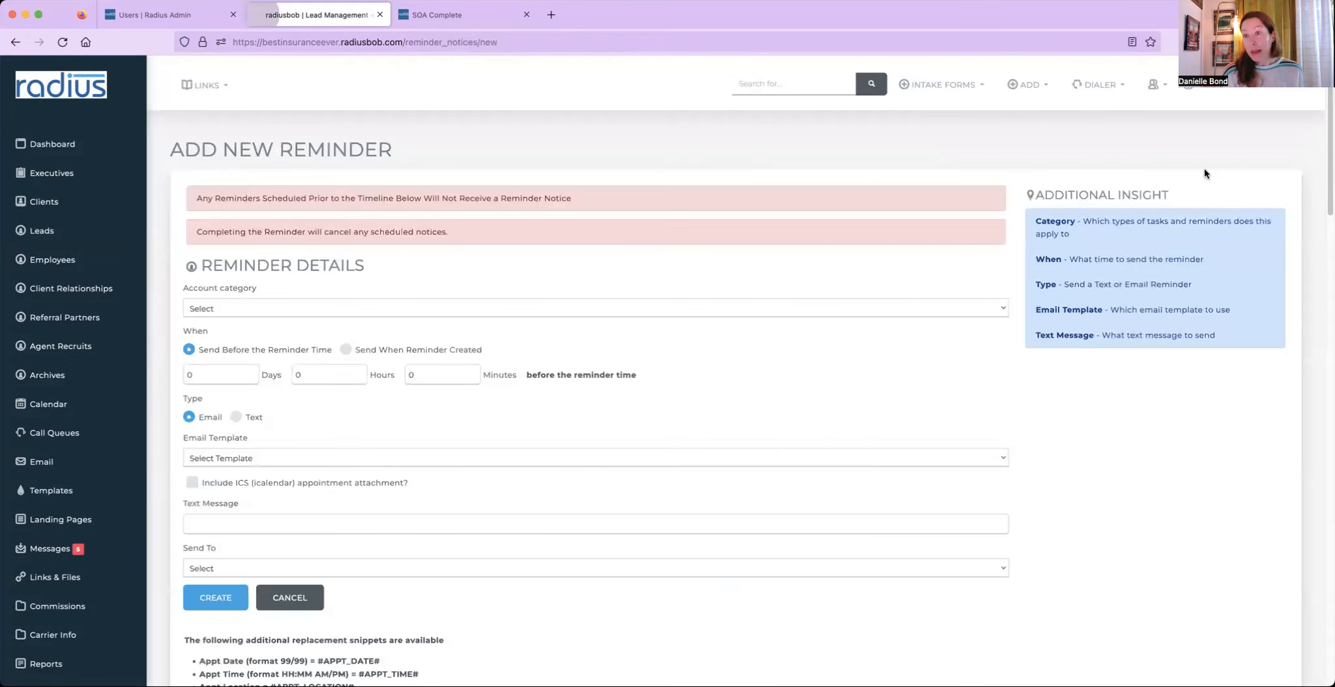
{"action": "left_click", "coordinate": [401, 305]}
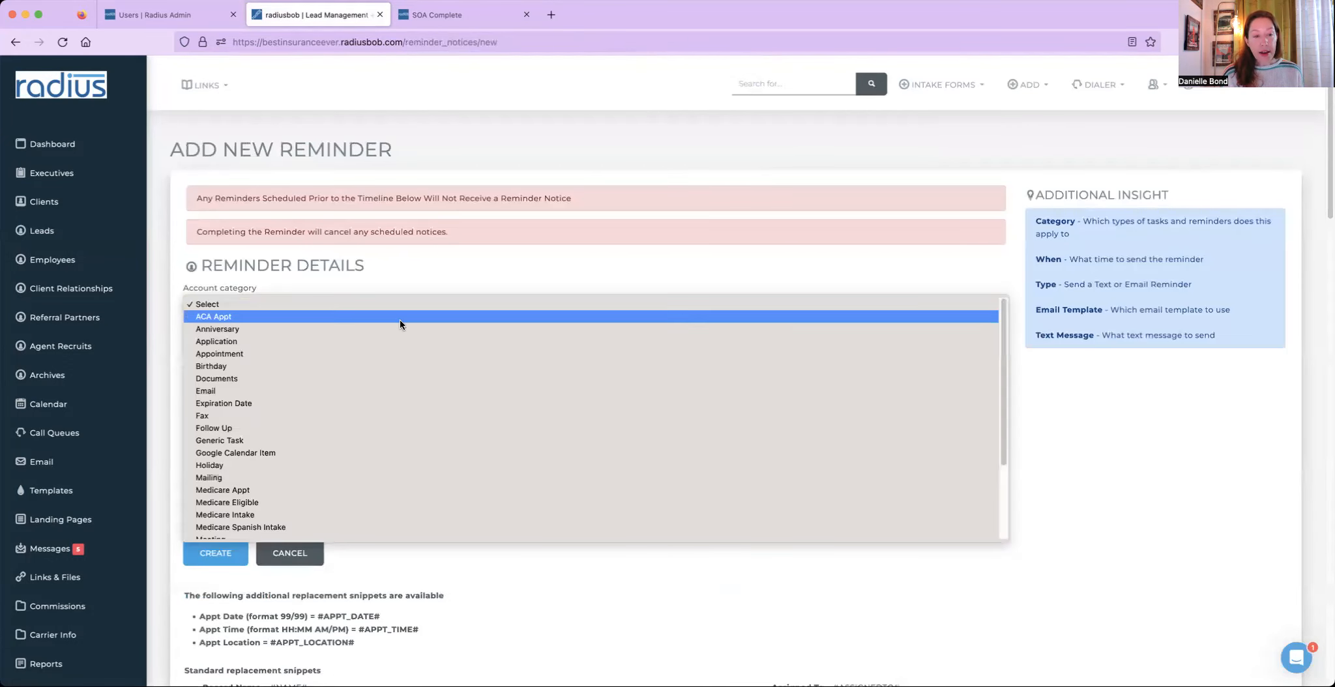
{"action": "left_click", "coordinate": [400, 317]}
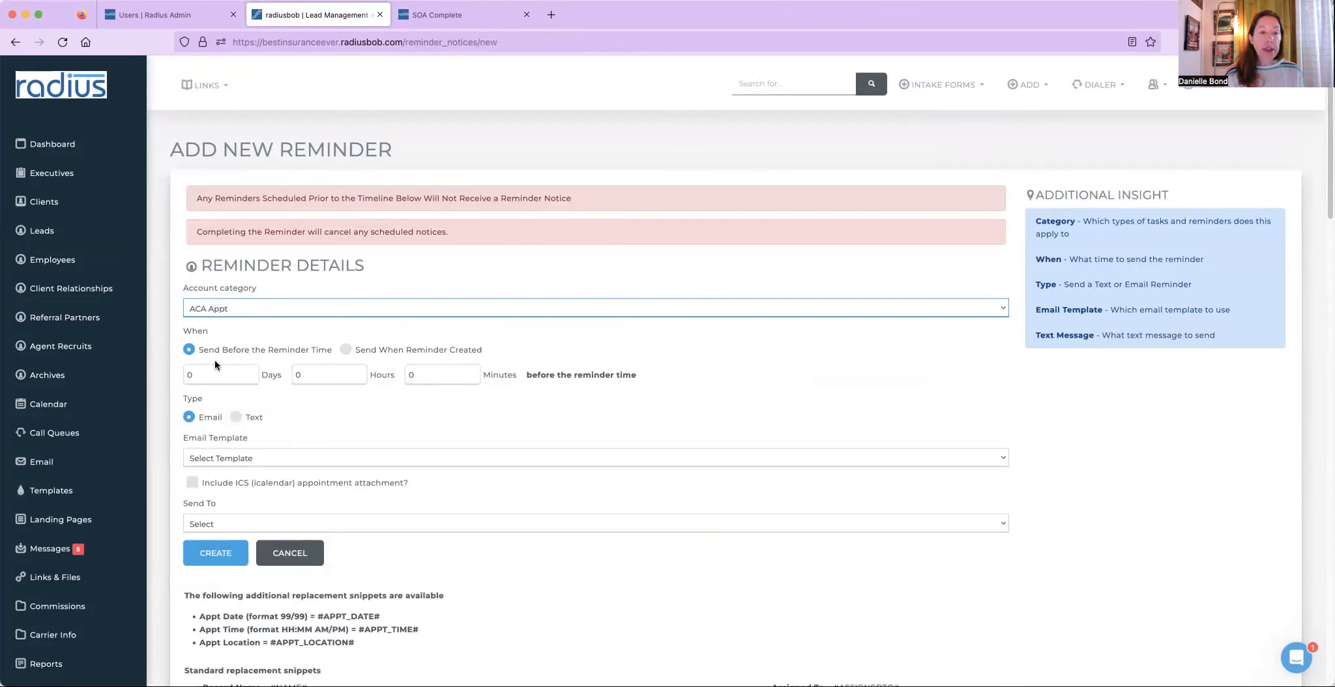
{"action": "left_click", "coordinate": [410, 375]}
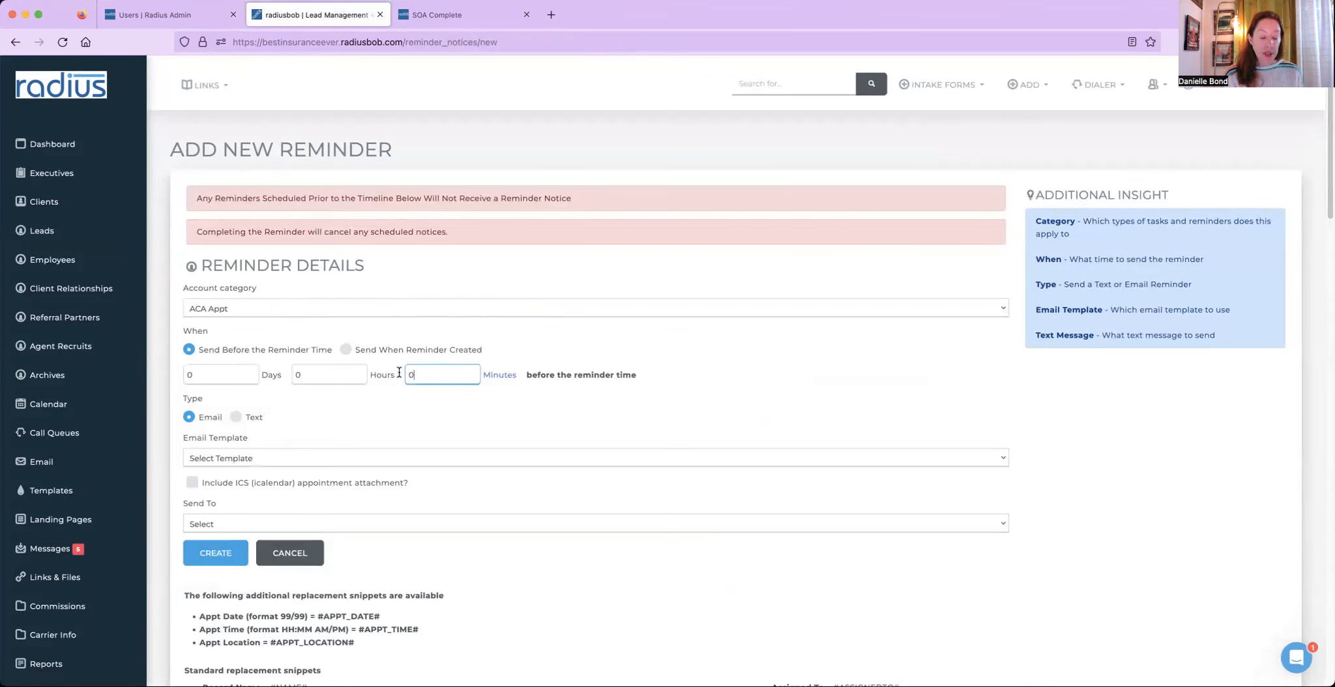
{"action": "type", "text": "15"}
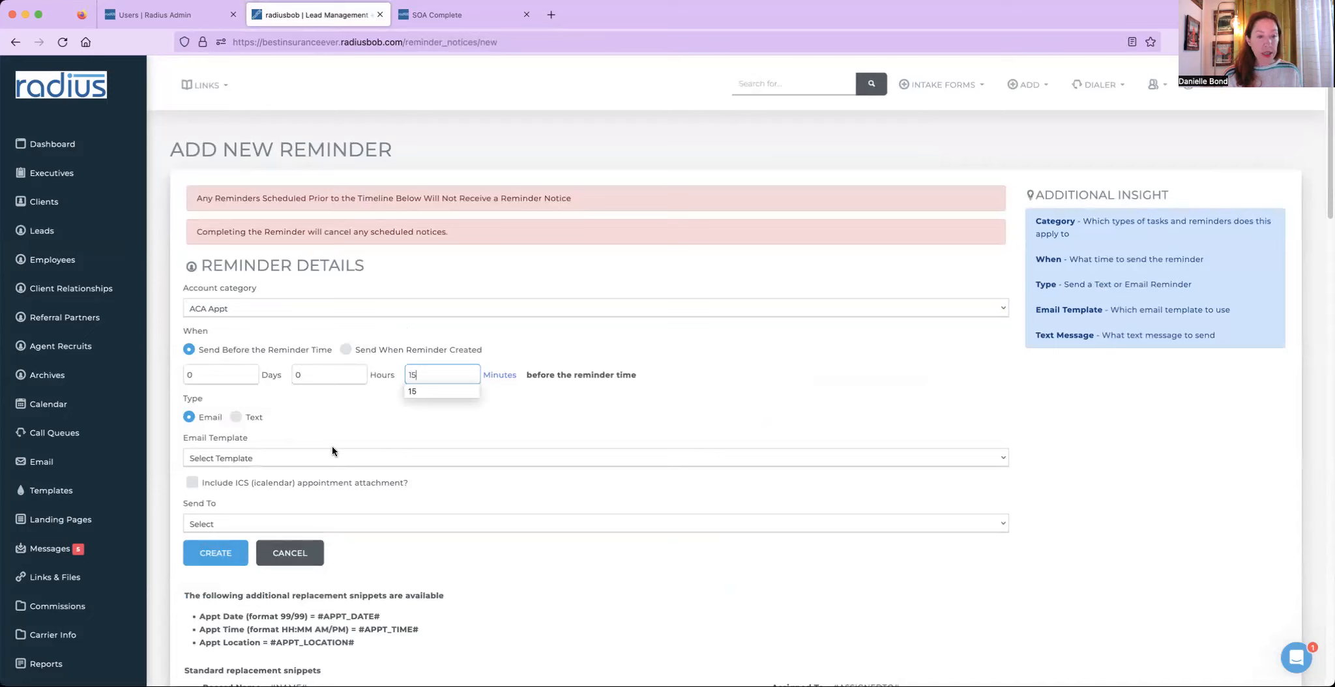
- Make the reminder a text using the suggested 15-minute appointment message with merge tags, sent to Record
{"action": "left_click", "coordinate": [235, 416]}
{"action": "left_click", "coordinate": [289, 459]}
{"action": "type", "text": "Hi"}
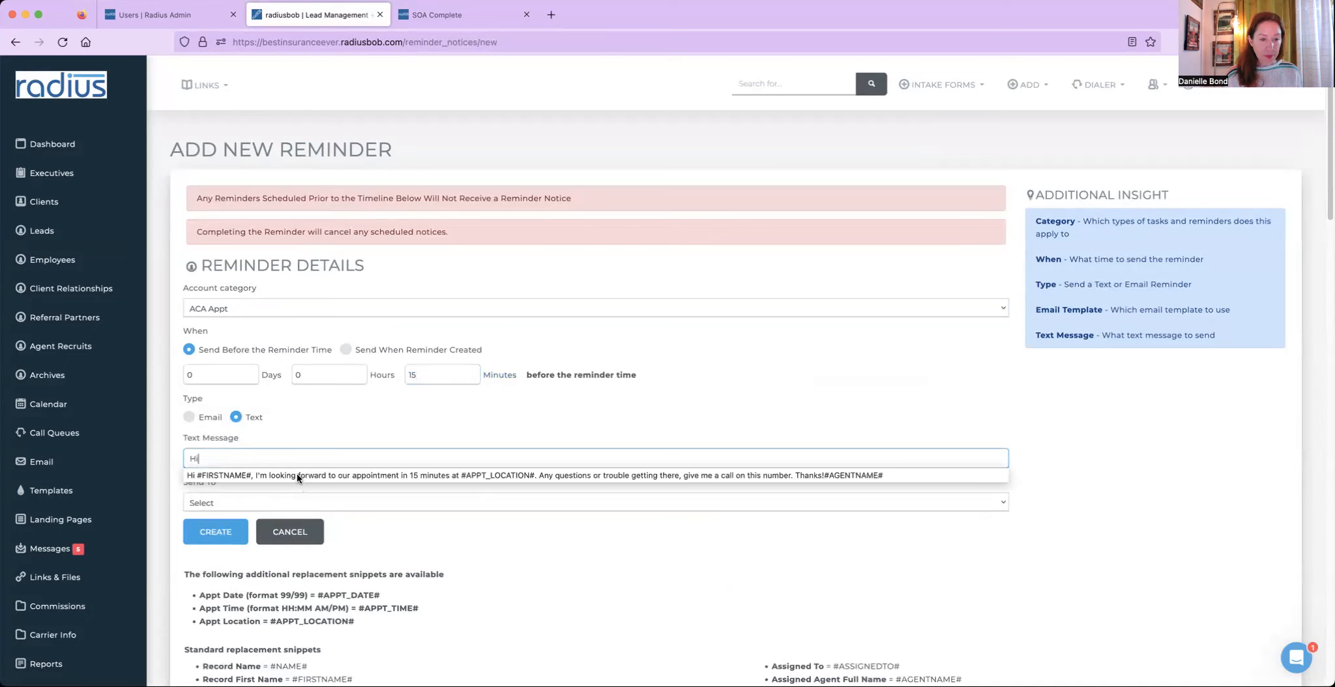
{"action": "left_click", "coordinate": [296, 475]}
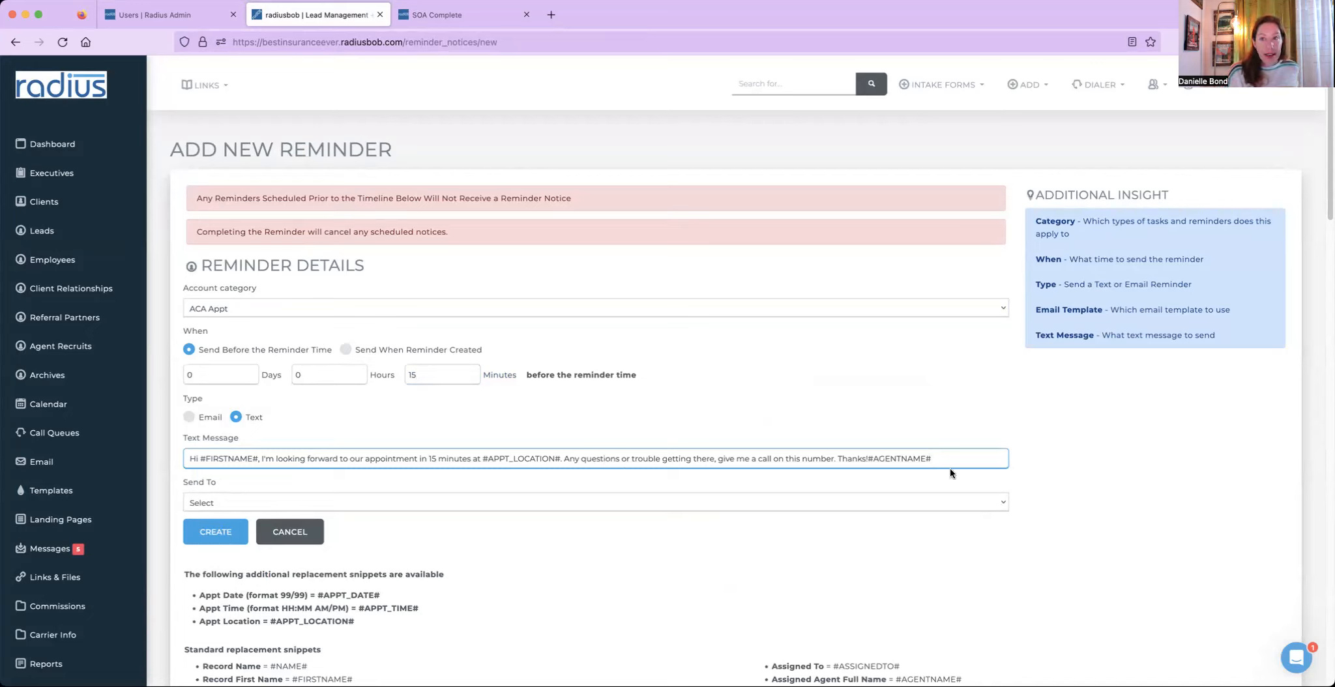
{"action": "left_click", "coordinate": [447, 502]}
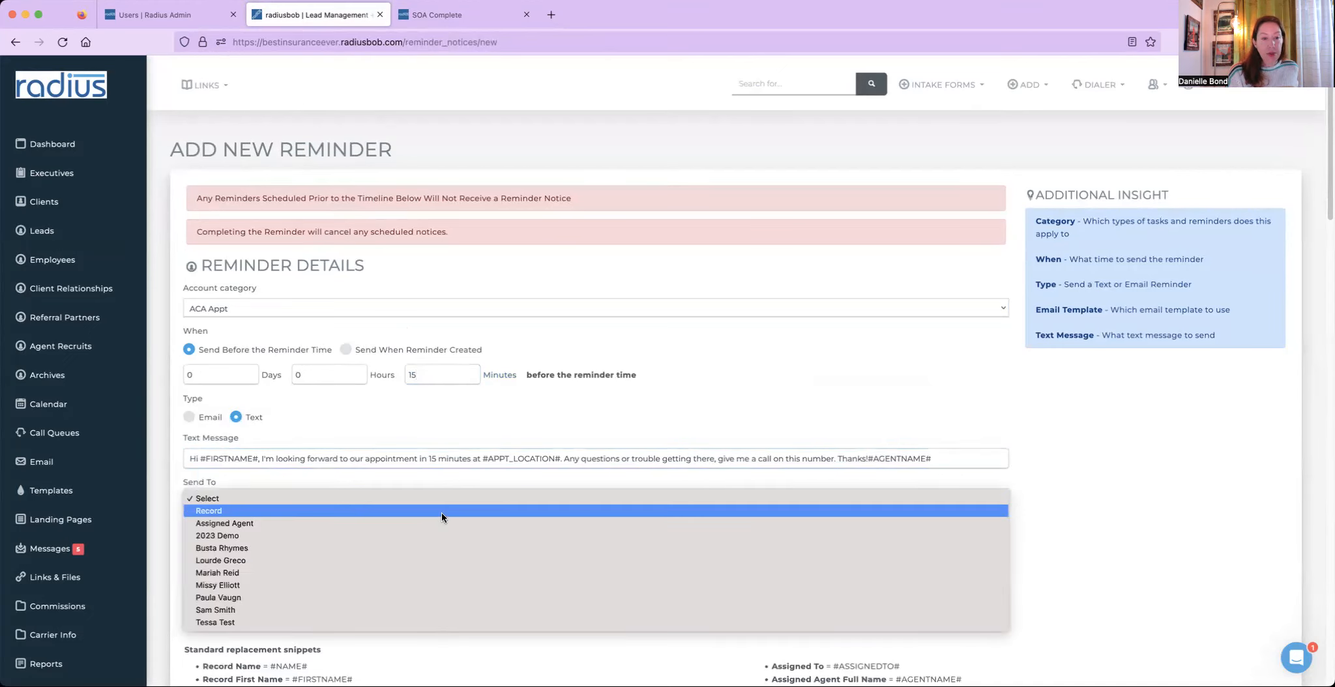
{"action": "left_click", "coordinate": [441, 512]}
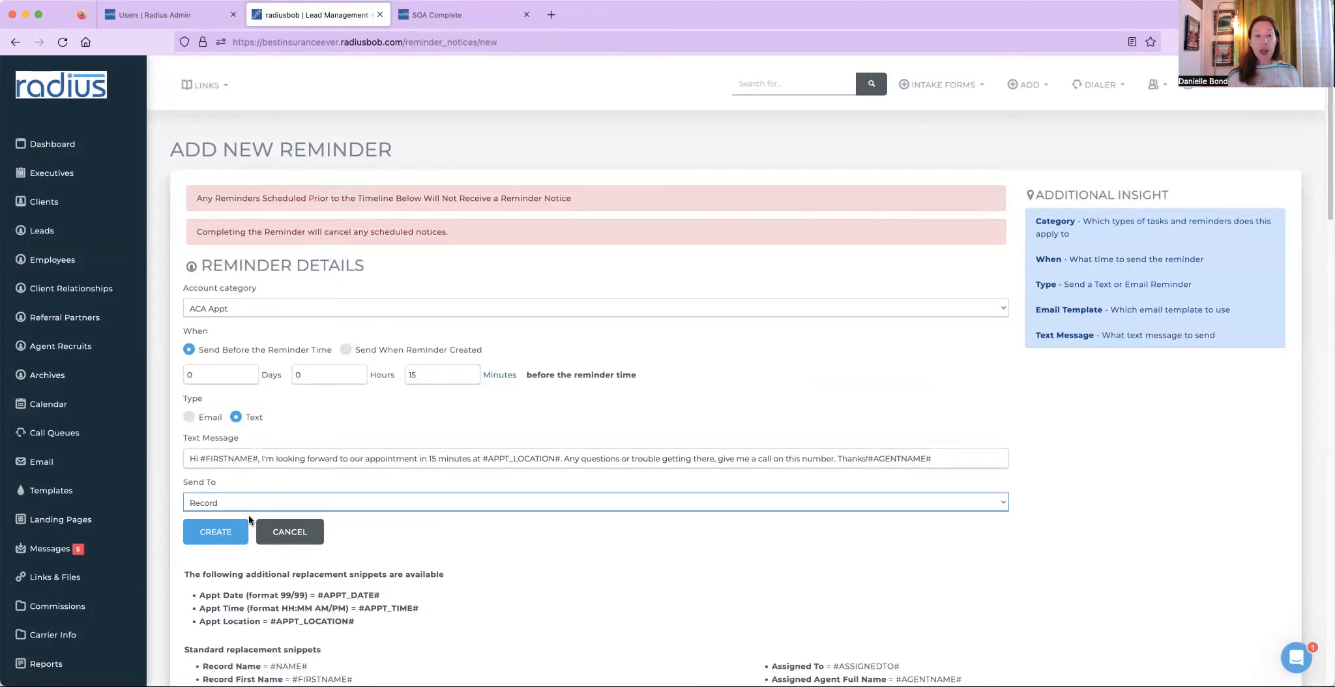
- Switch the reminder to email with the Appointment Details template, ICS attachment included, sent when the reminder is created
{"action": "left_click", "coordinate": [189, 418]}
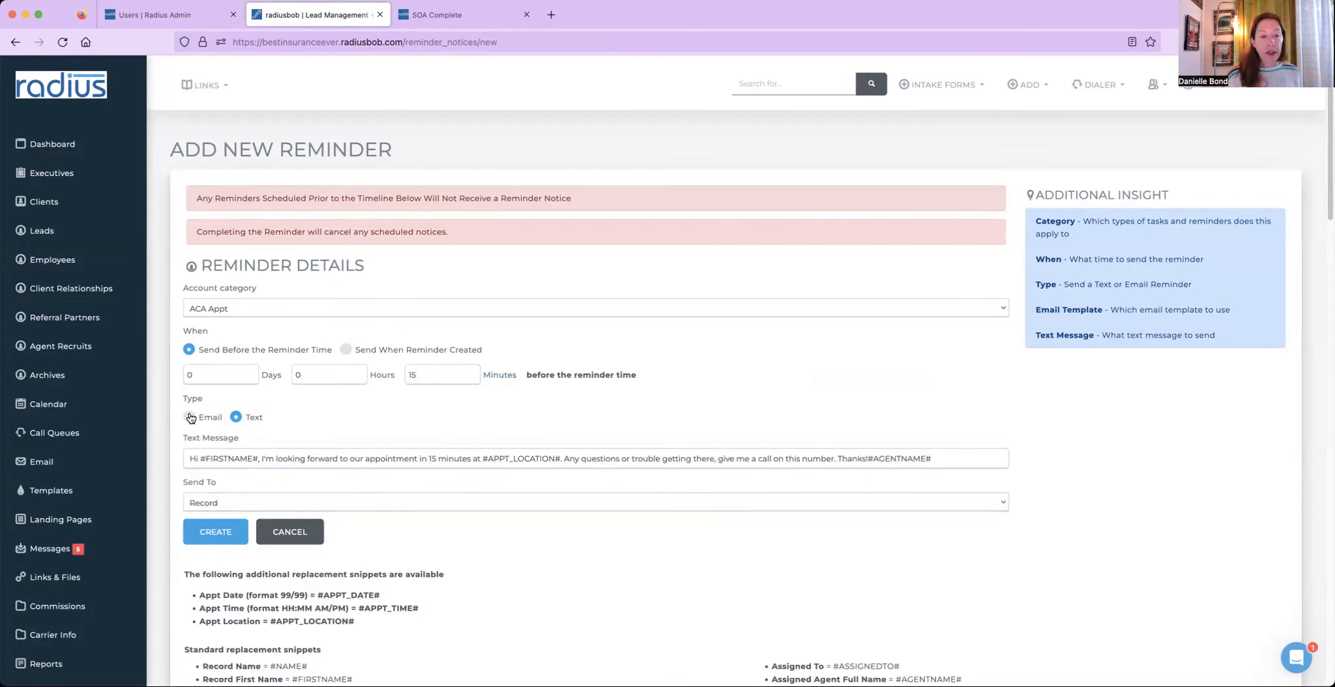
{"action": "left_click", "coordinate": [251, 456]}
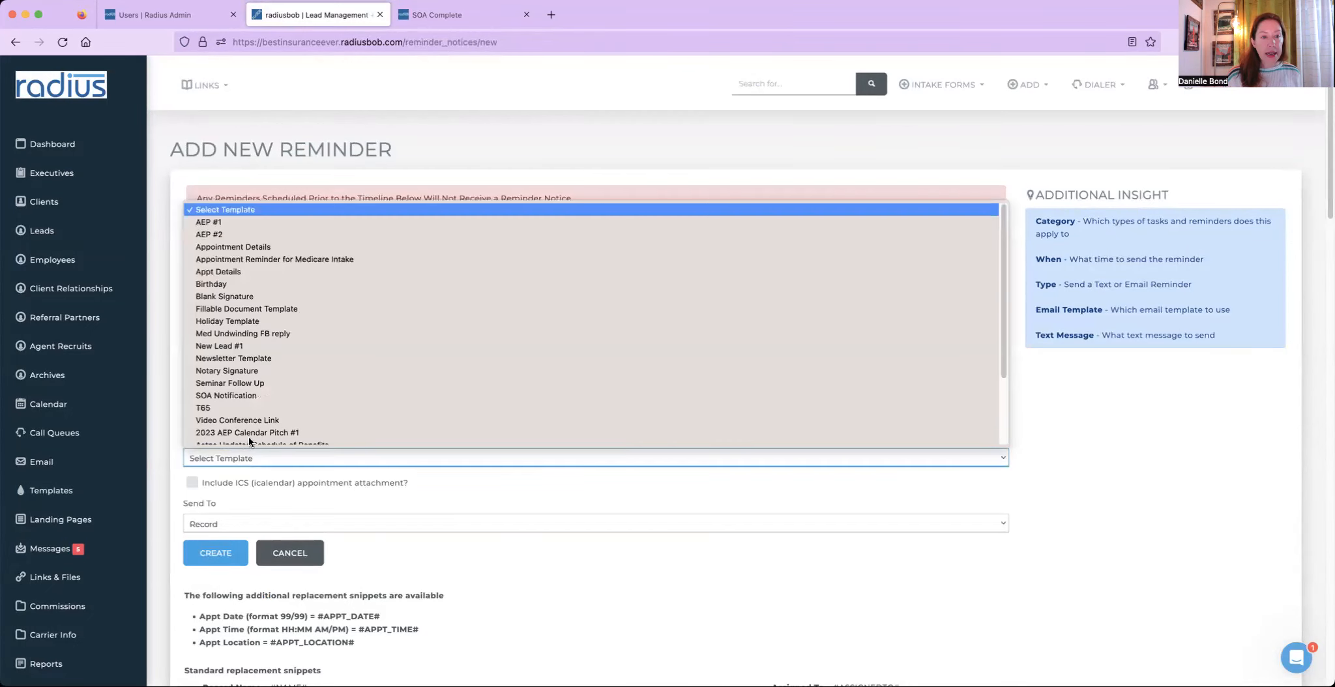
{"action": "left_click", "coordinate": [273, 240]}
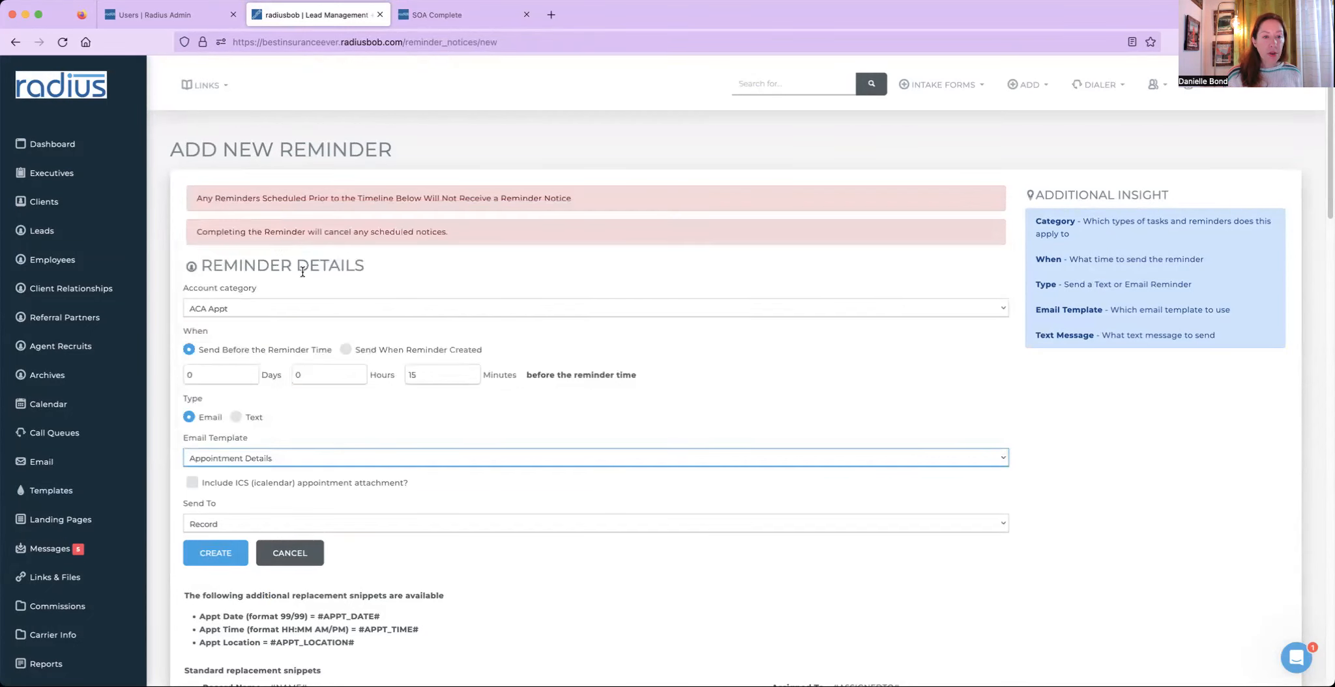
{"action": "left_click", "coordinate": [192, 483]}
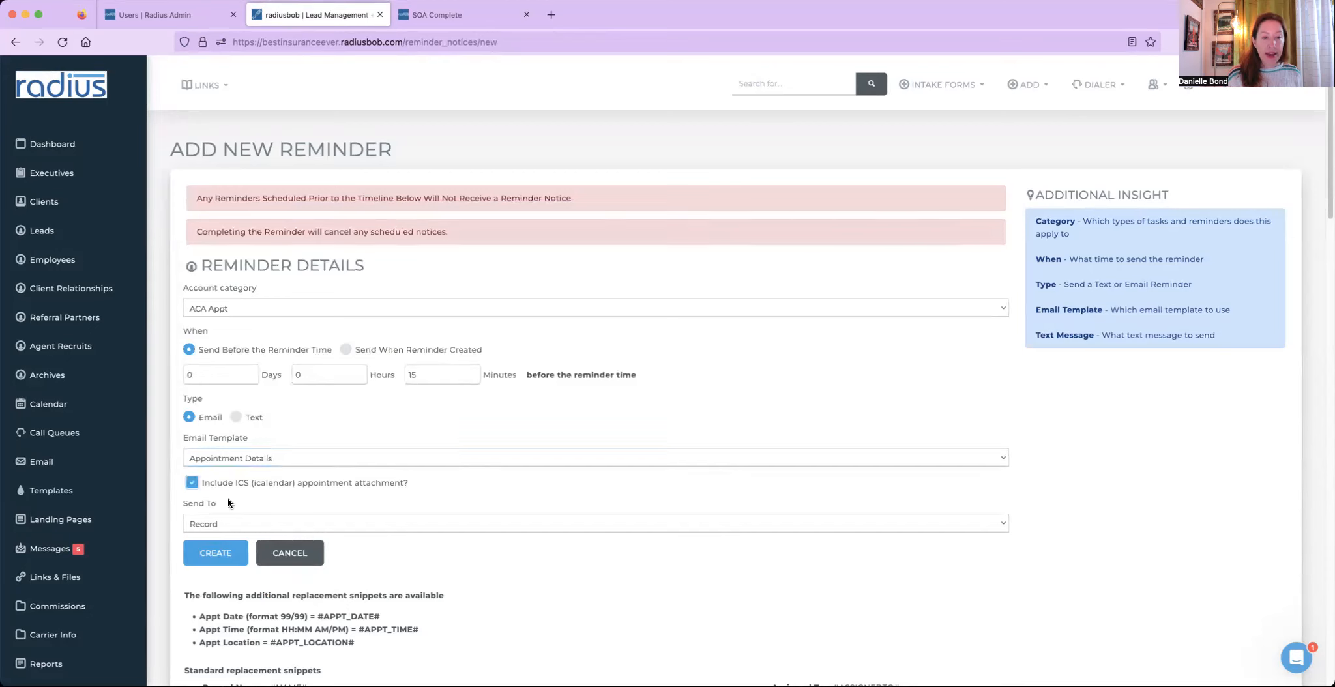
{"action": "left_click", "coordinate": [235, 522]}
{"action": "left_click", "coordinate": [237, 525]}
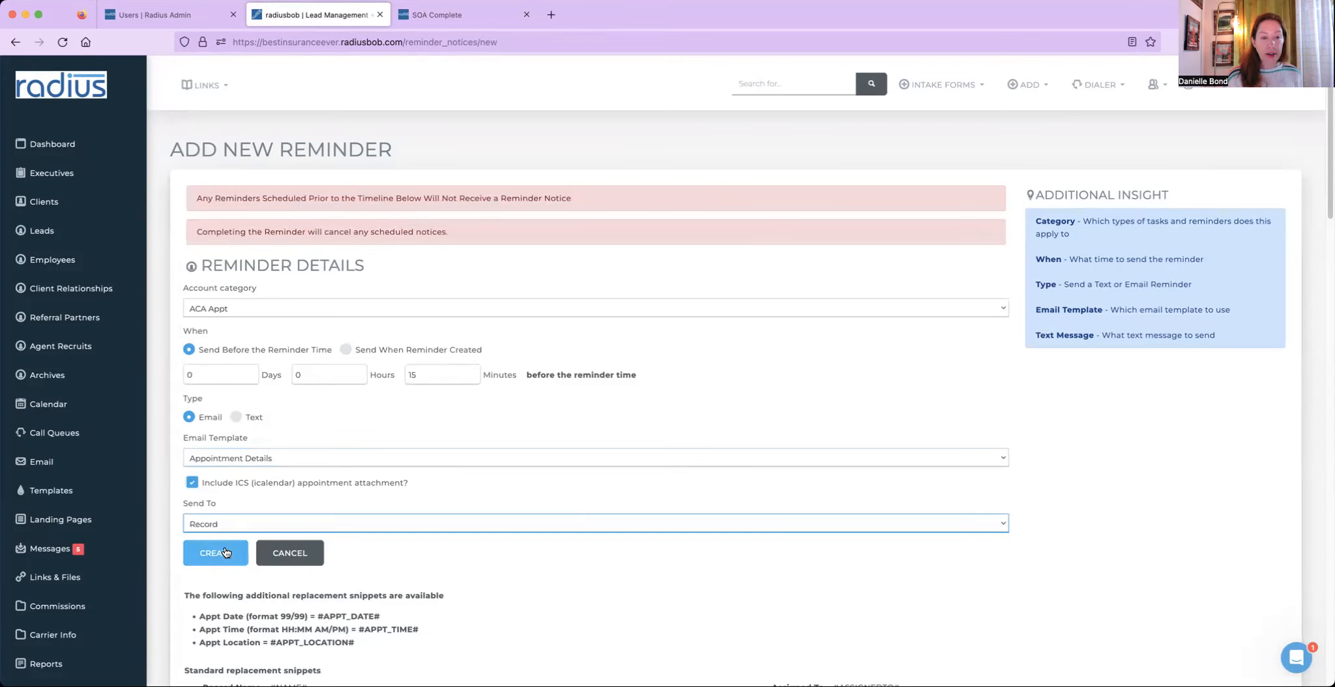
{"action": "left_click", "coordinate": [346, 350]}
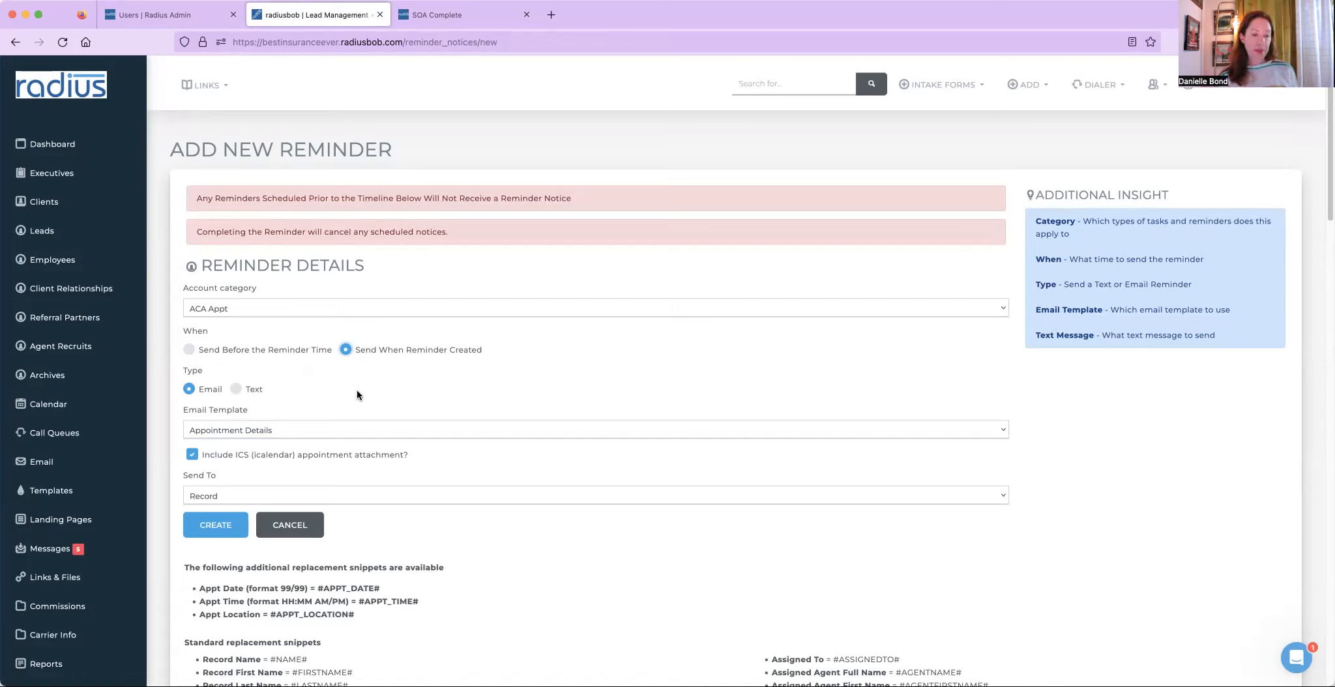
{"action": "left_click_drag", "start_coordinate": [364, 617], "coordinate": [185, 569]}
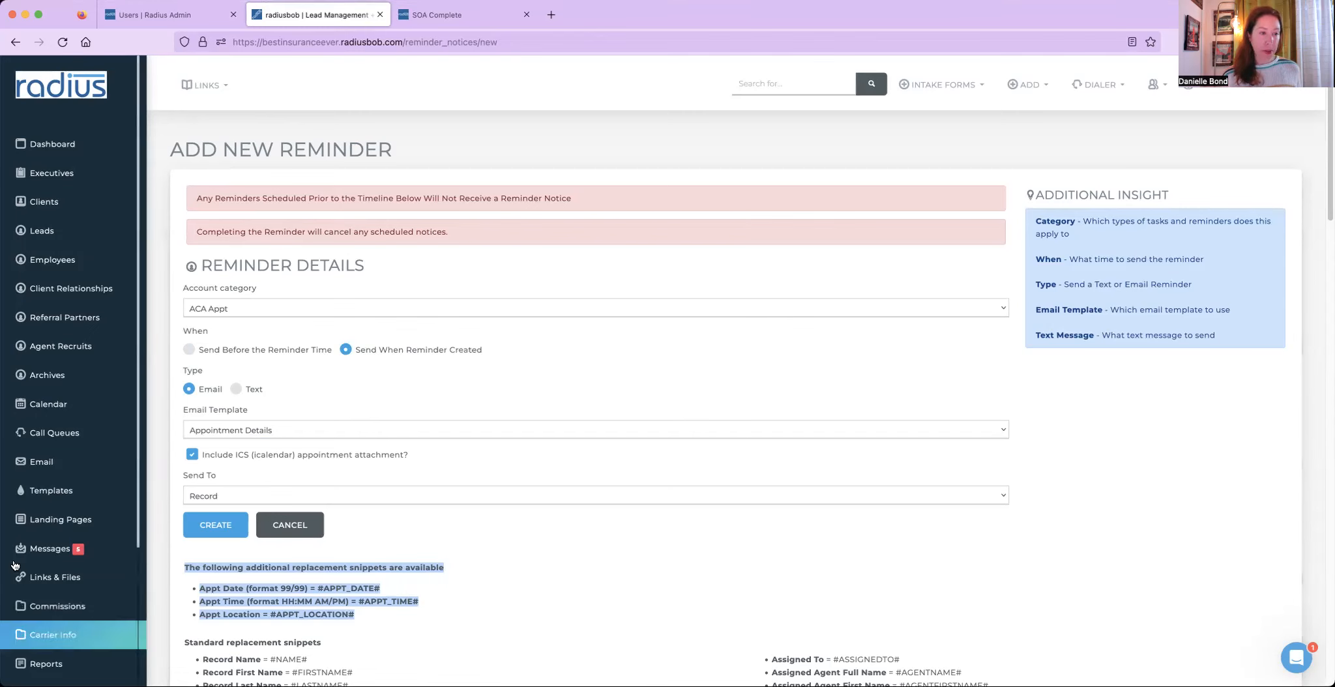
- Open the lead from the leads list, load the AEP Availability template into a new text message, then close it unsent
{"action": "left_click", "coordinate": [60, 236]}
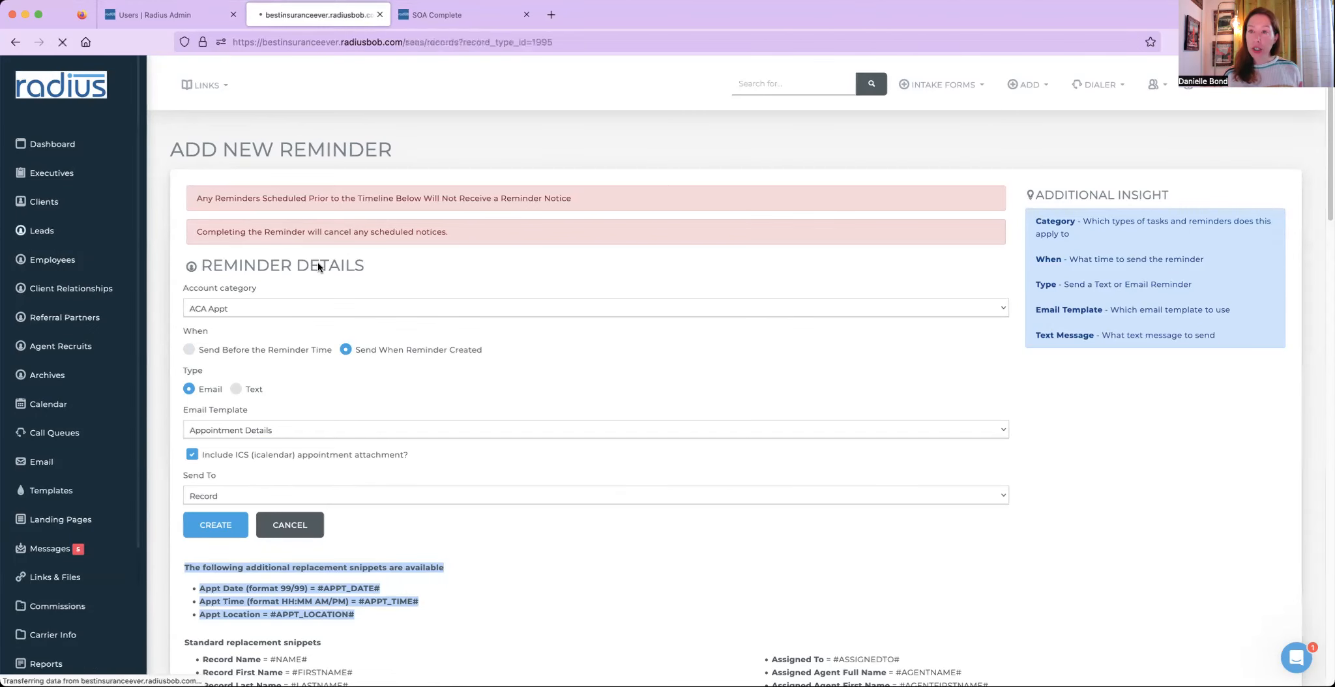
{"action": "left_click", "coordinate": [307, 591]}
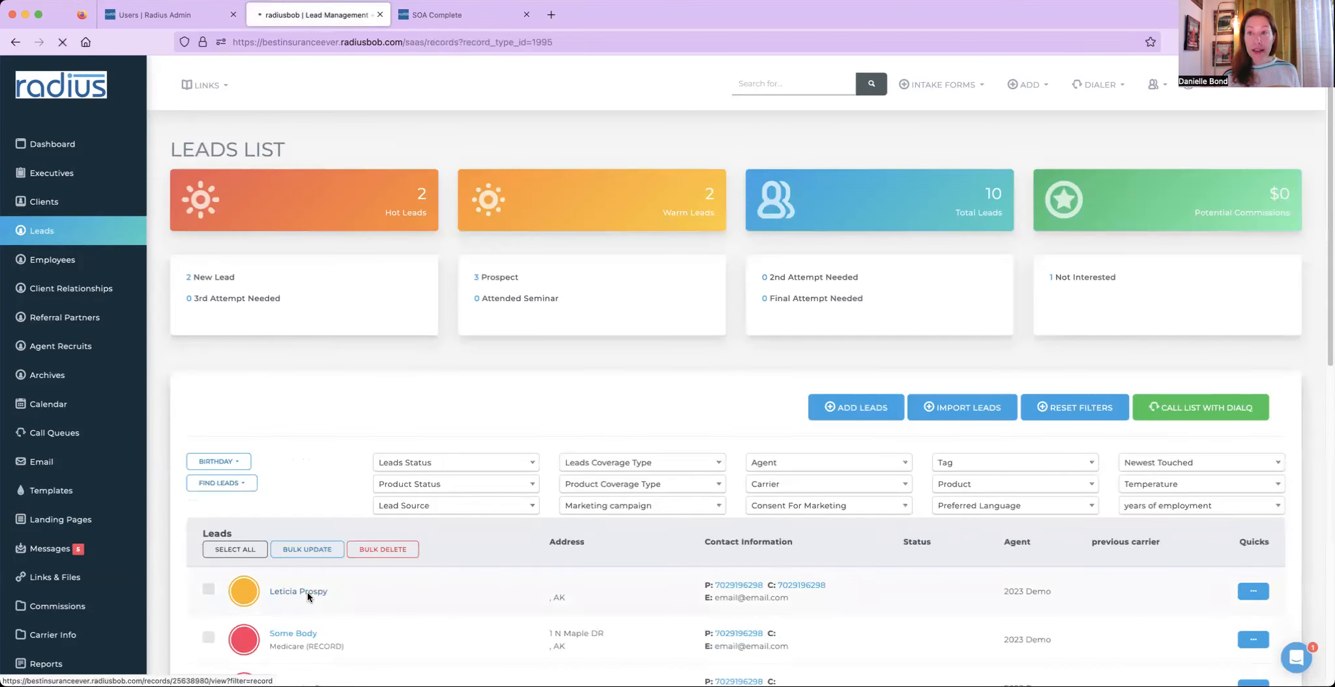
{"action": "left_click_drag", "start_coordinate": [1100, 369], "coordinate": [1038, 371]}
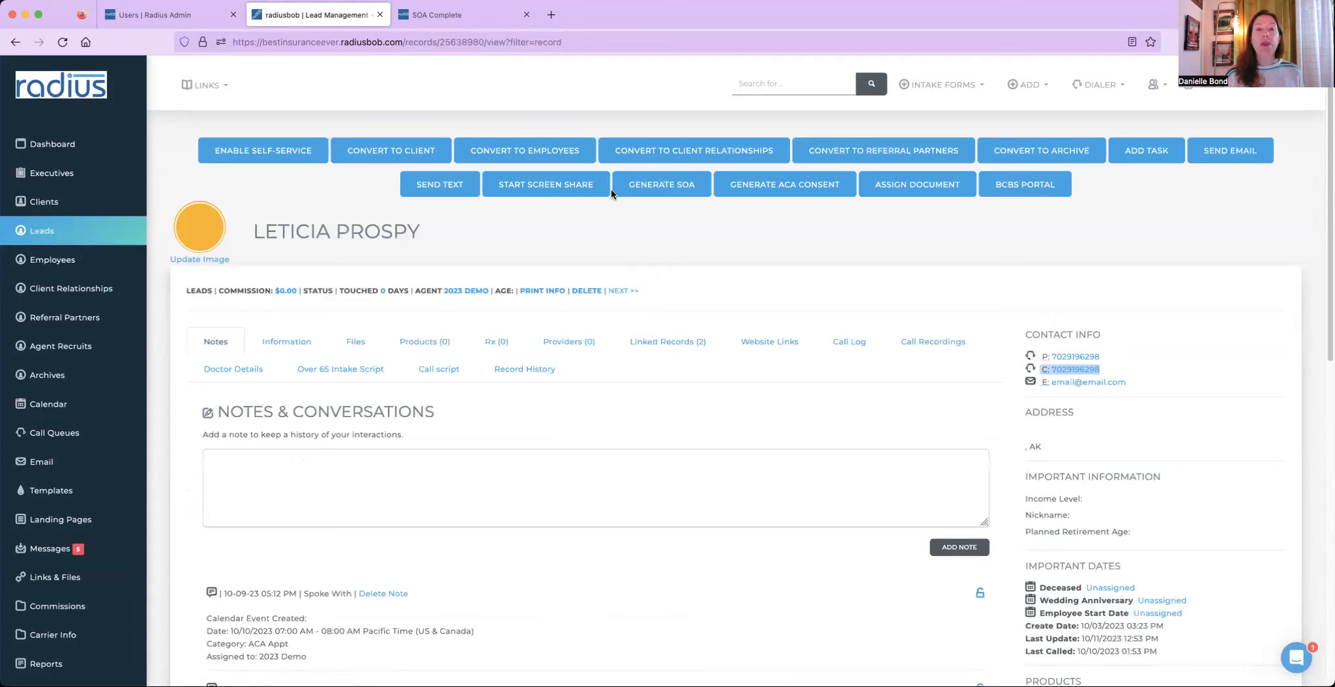
{"action": "left_click", "coordinate": [450, 186]}
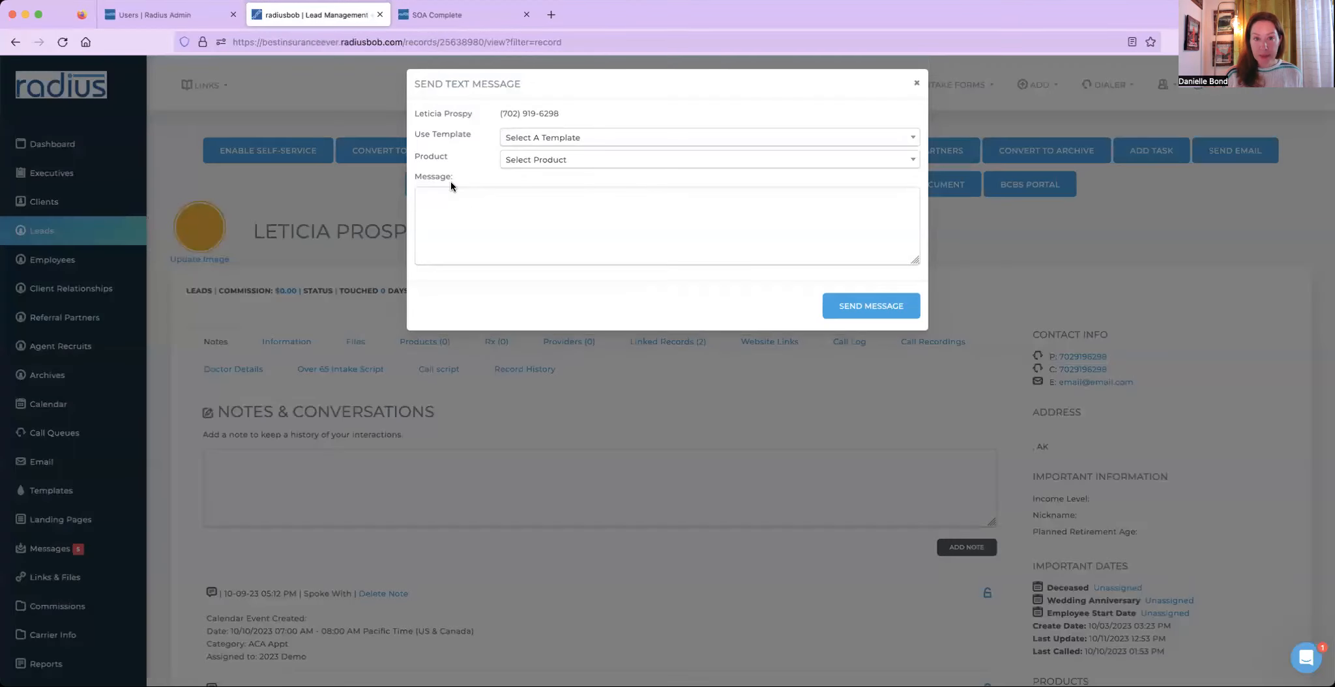
{"action": "left_click", "coordinate": [551, 138]}
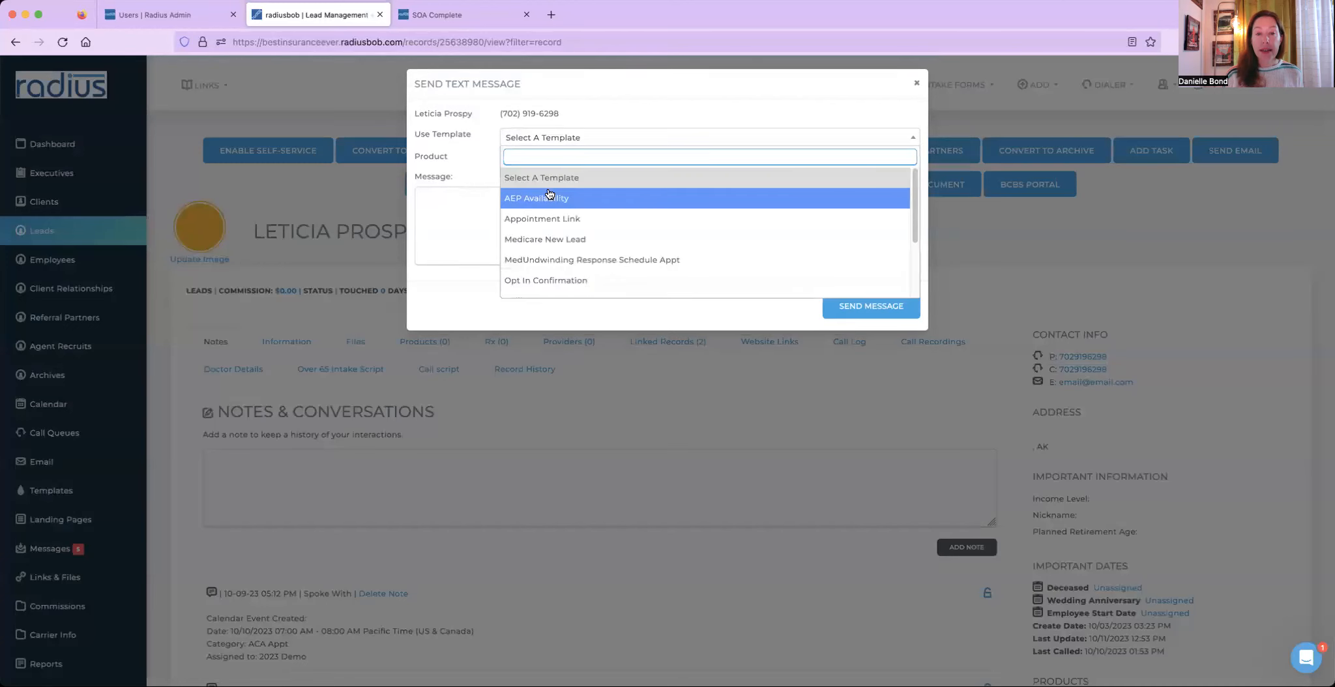
{"action": "left_click", "coordinate": [548, 191]}
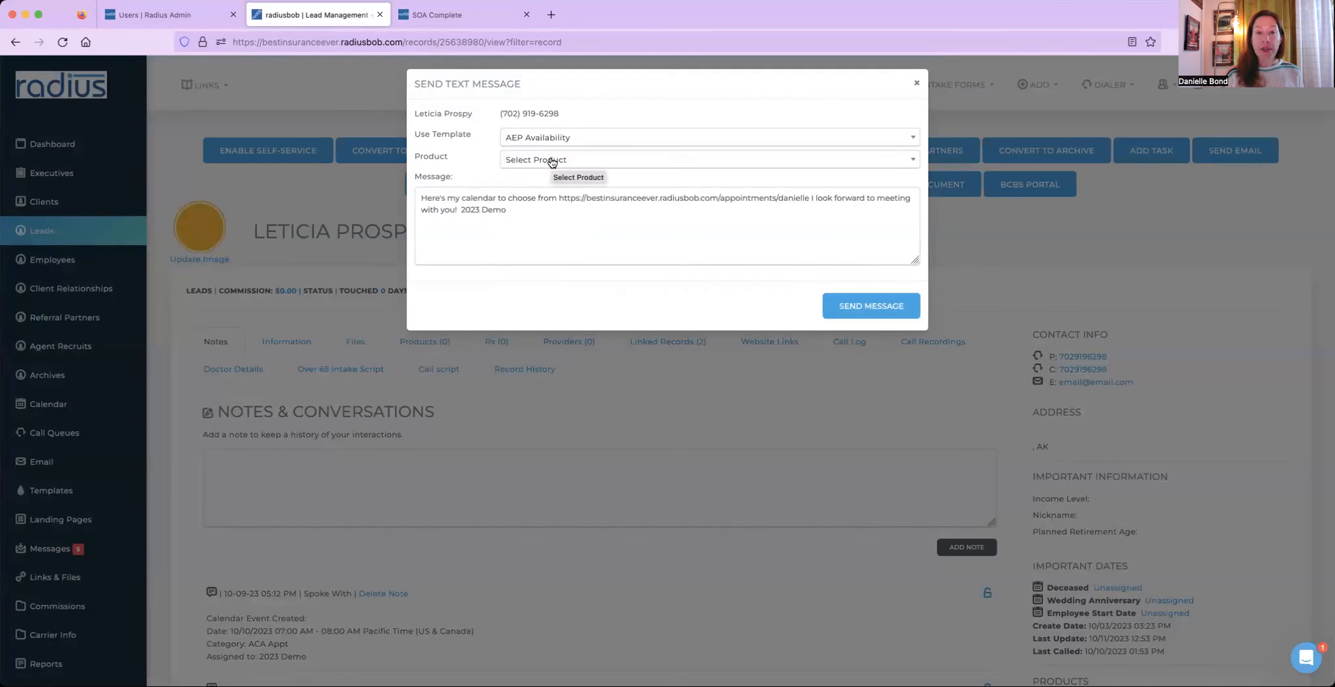
{"action": "left_click", "coordinate": [552, 160]}
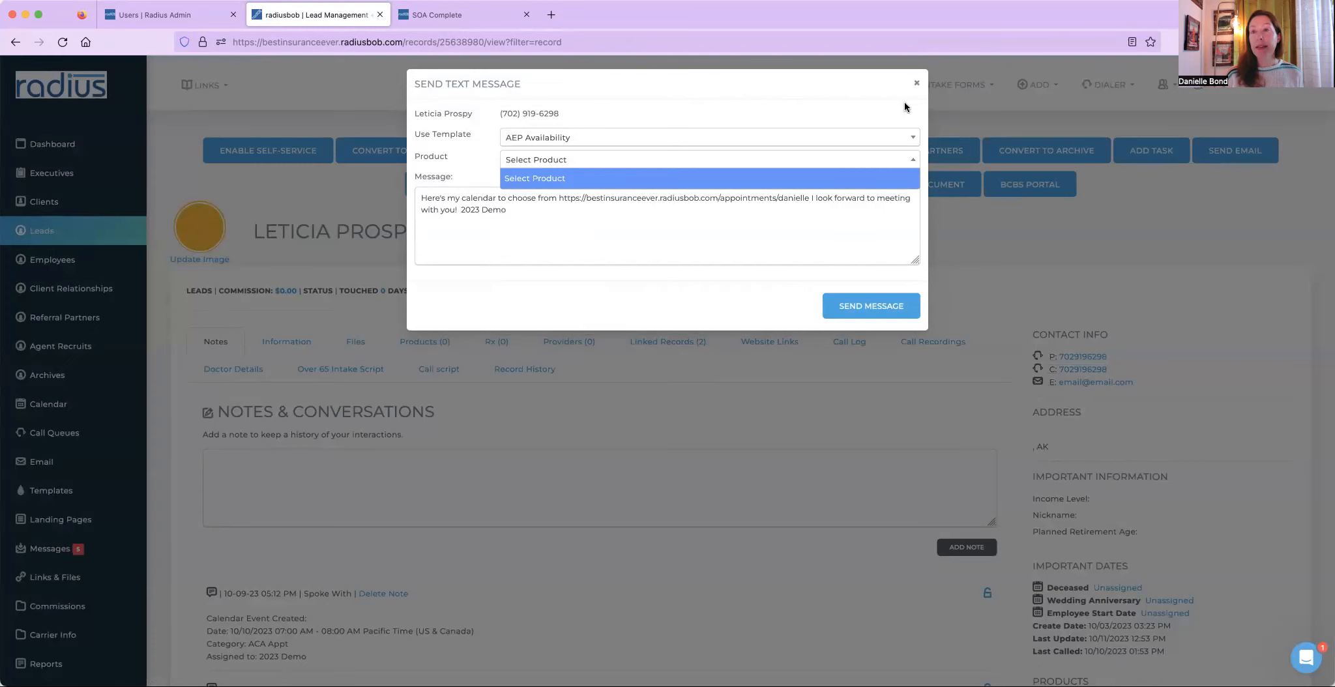
{"action": "left_click", "coordinate": [917, 82]}
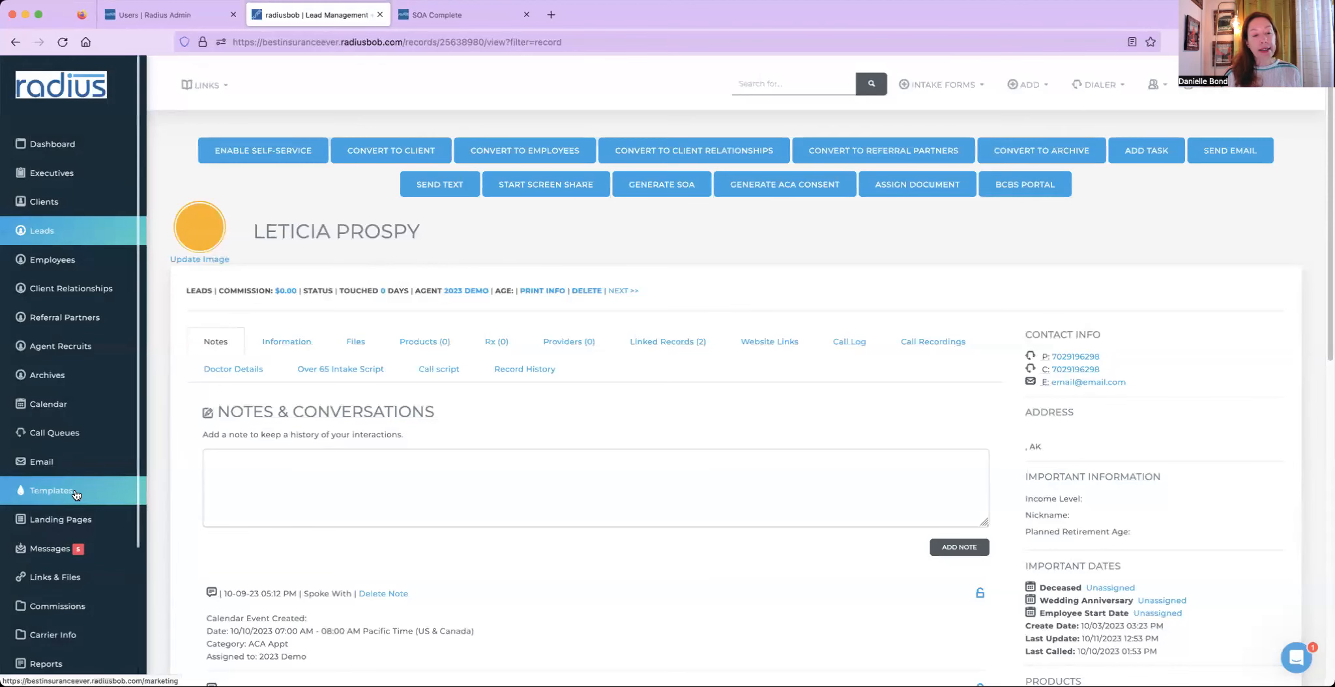
- Open the templates page and review the list of text message templates
{"action": "left_click", "coordinate": [54, 490]}
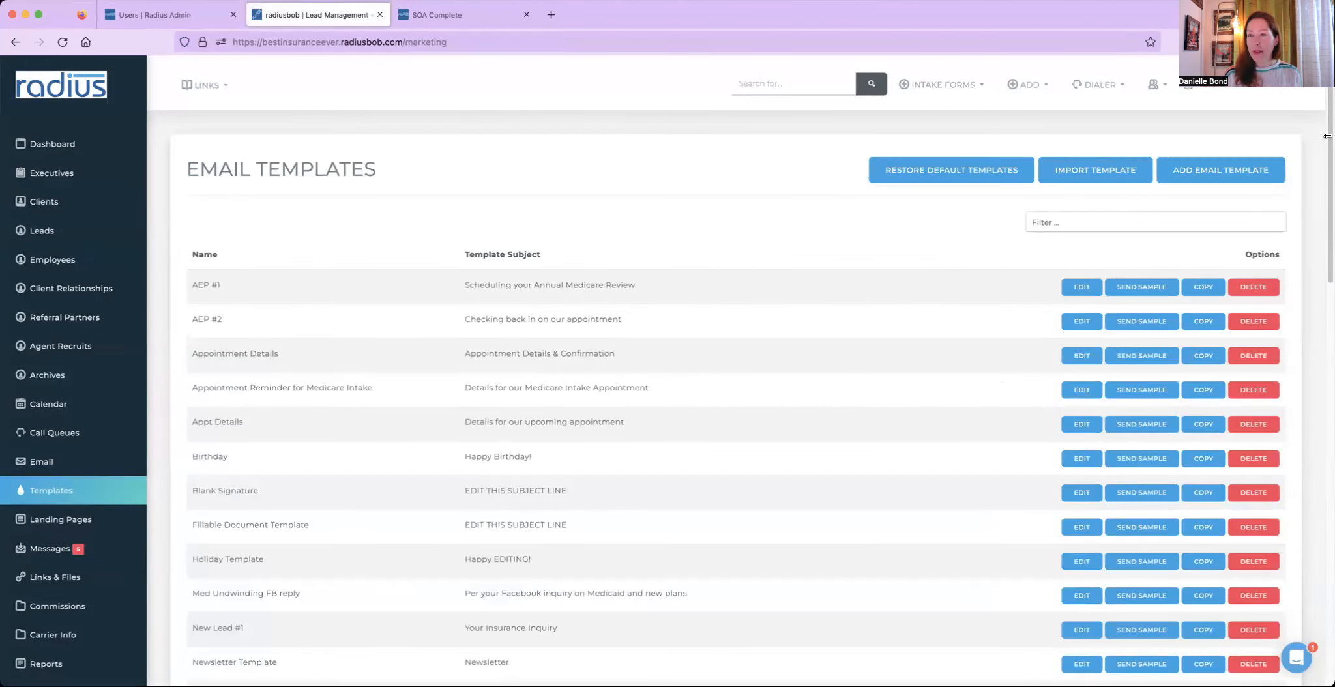
{"action": "left_click_drag", "start_coordinate": [1328, 135], "coordinate": [1303, 492]}
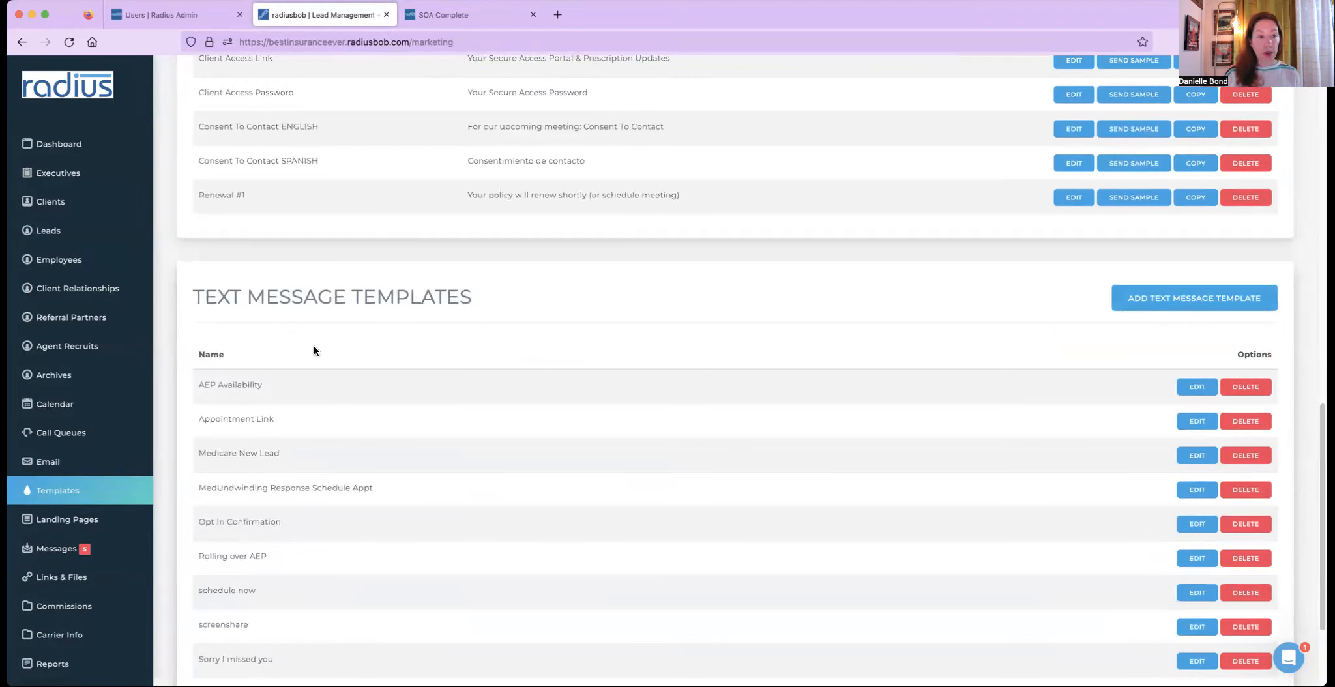
{"action": "scroll", "coordinate": [147, 450], "scroll_direction": "down", "scroll_amount": 1}
{"action": "scroll", "coordinate": [131, 542], "scroll_direction": "down", "scroll_amount": 5}
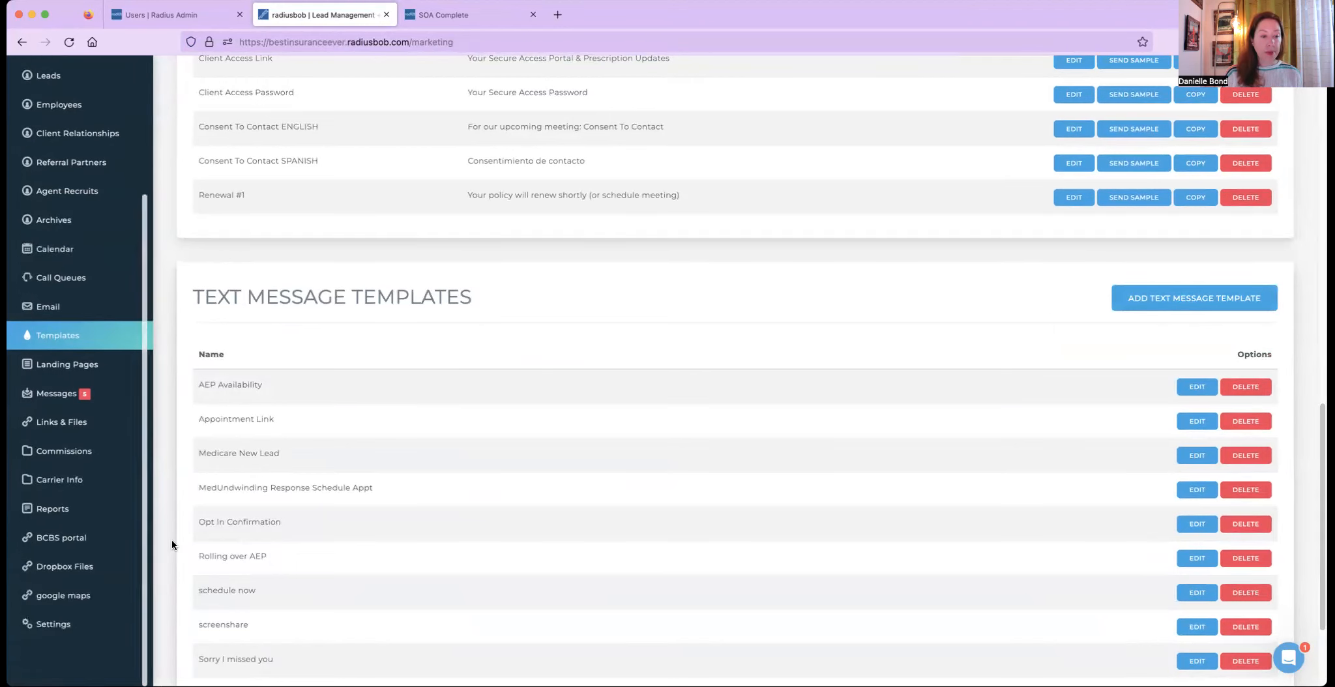
- Open the automated workflows settings and start a new workflow named Birthday for the Client record type
{"action": "left_click", "coordinate": [94, 595]}
{"action": "left_click", "coordinate": [968, 146]}
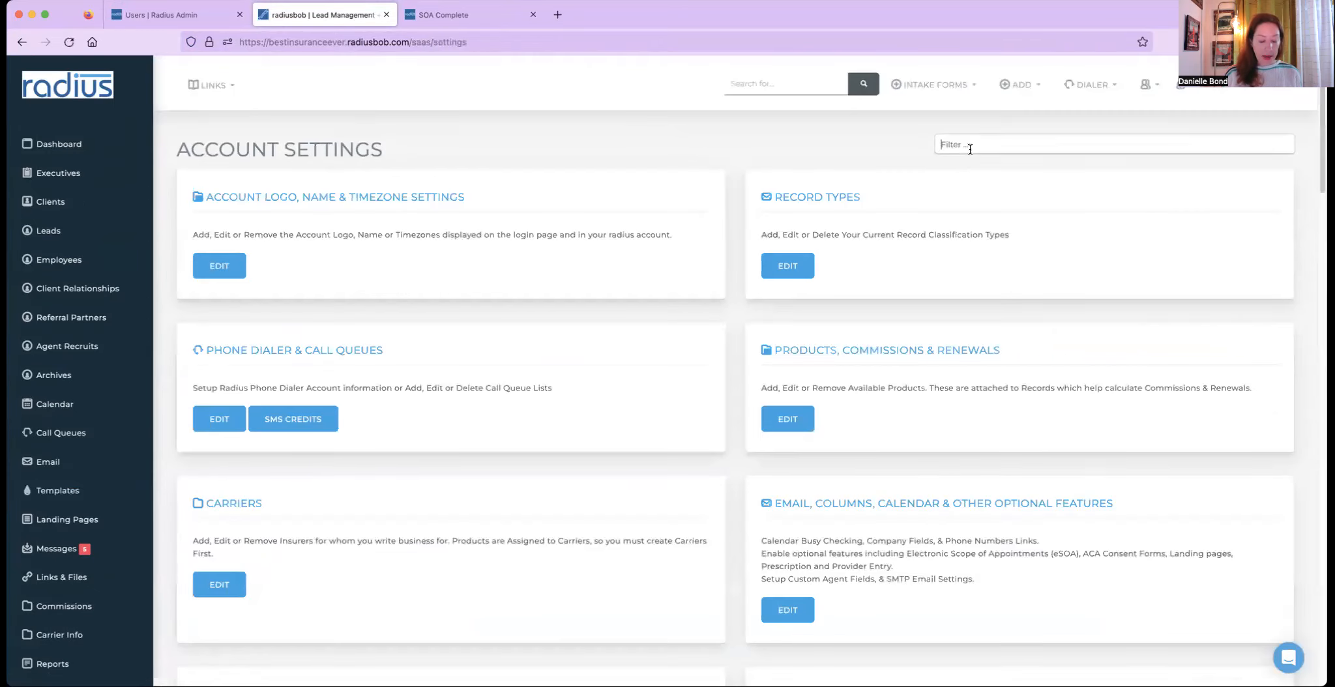
{"action": "type", "text": "aut"}
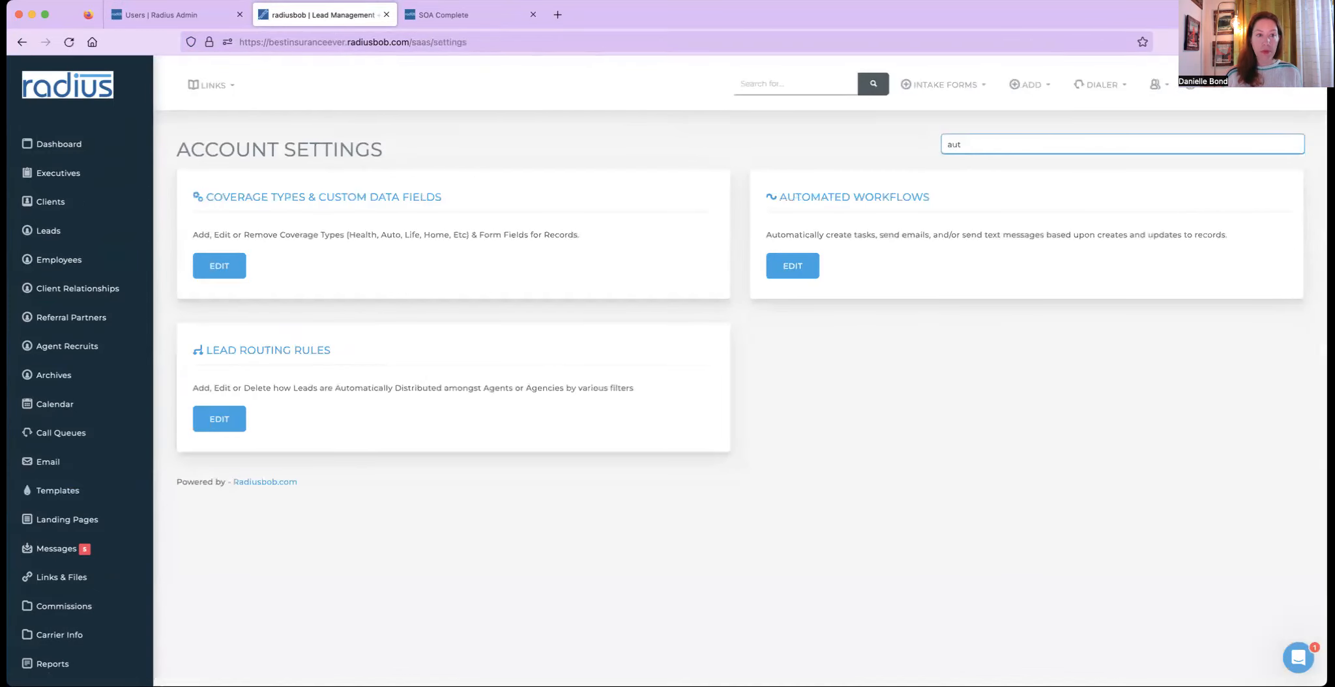
{"action": "left_click", "coordinate": [799, 268]}
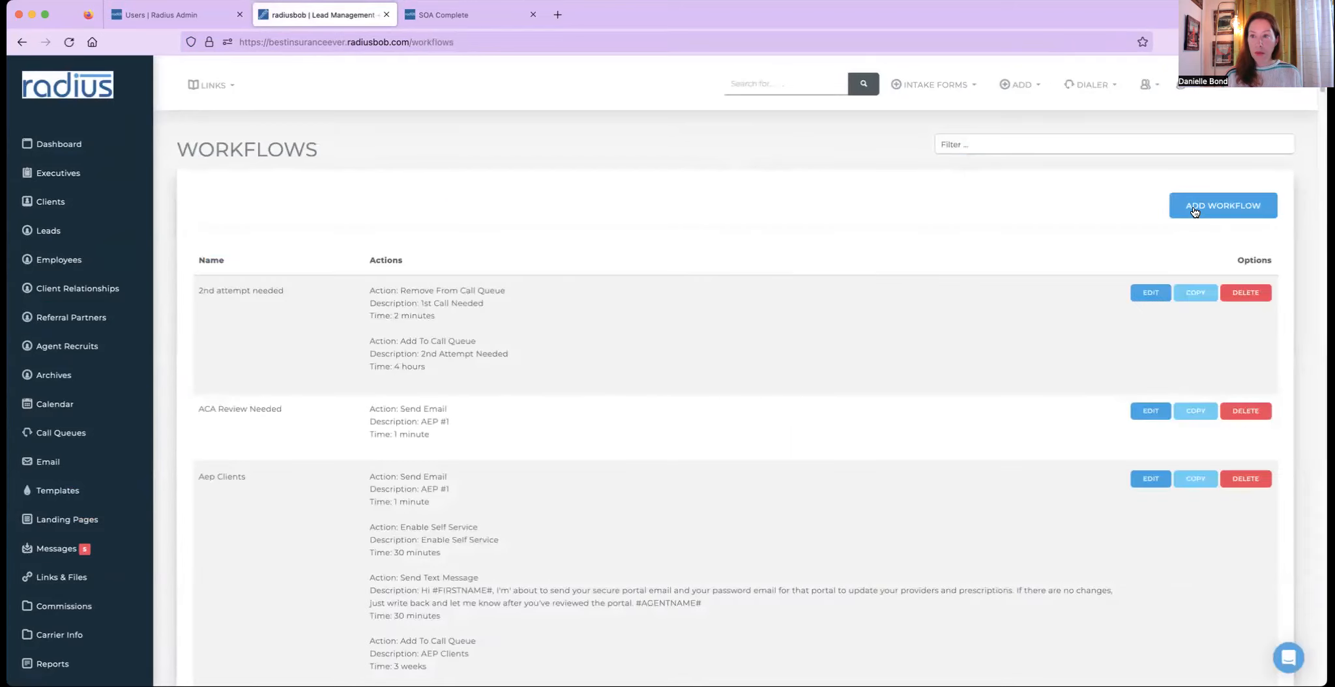
{"action": "left_click", "coordinate": [1195, 212]}
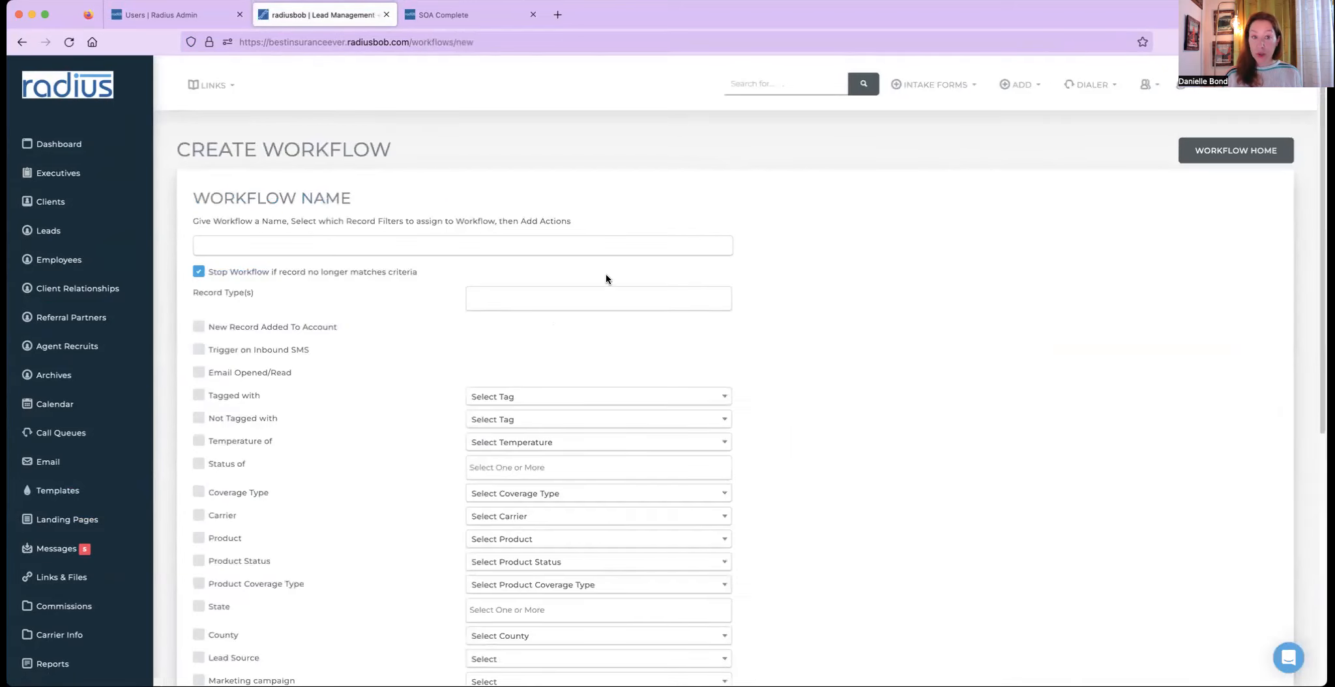
{"action": "left_click", "coordinate": [575, 244]}
{"action": "type", "text": "Birthday"}
{"action": "left_click", "coordinate": [683, 294]}
{"action": "type", "text": "clie"}
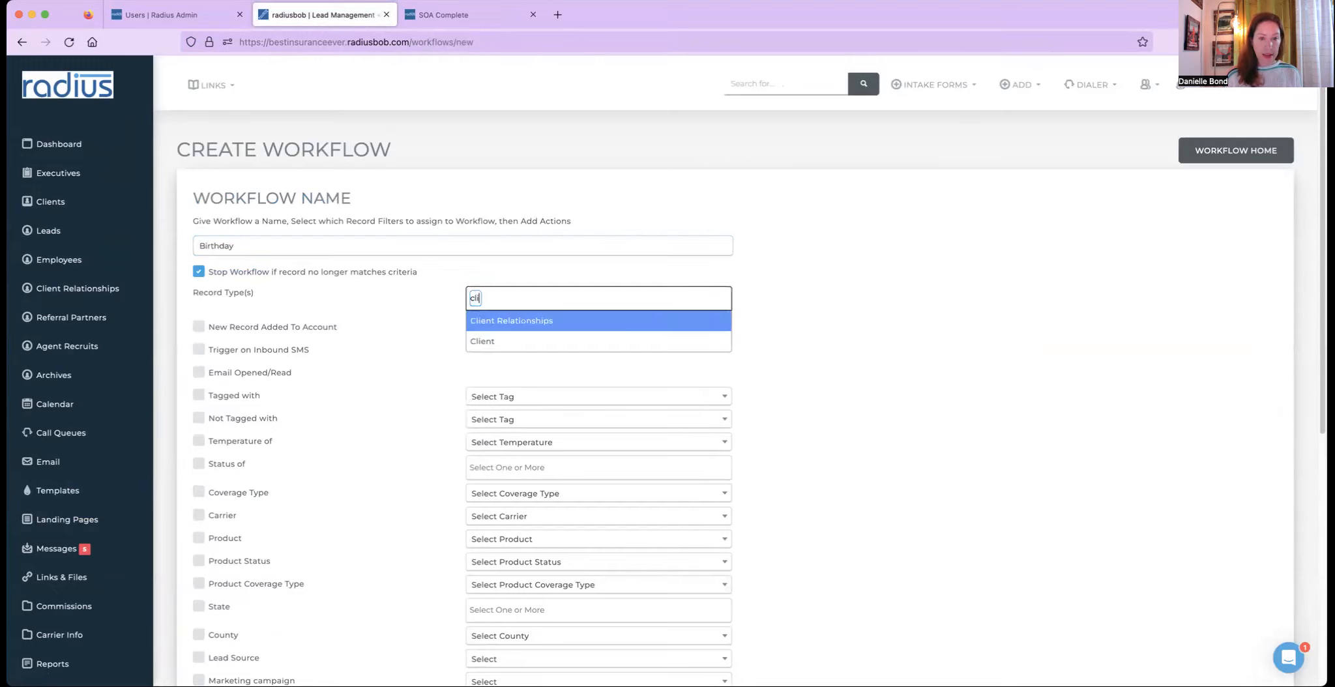
{"action": "left_click", "coordinate": [644, 342]}
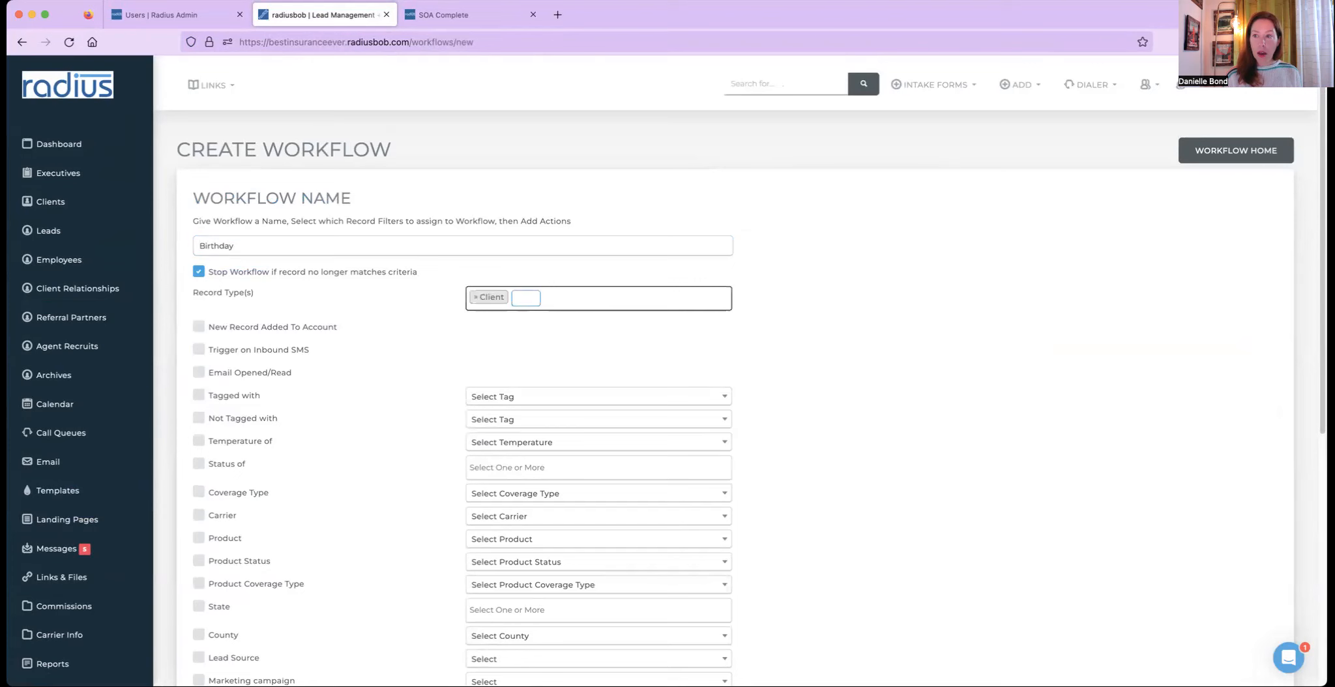
- Trigger the workflow on the day of the client's Birthday and save the workflow
{"action": "scroll", "coordinate": [1288, 450], "scroll_direction": "down", "scroll_amount": 3}
{"action": "scroll", "coordinate": [1289, 455], "scroll_direction": "down", "scroll_amount": 4}
{"action": "left_click", "coordinate": [199, 562]}
{"action": "left_click", "coordinate": [690, 560]}
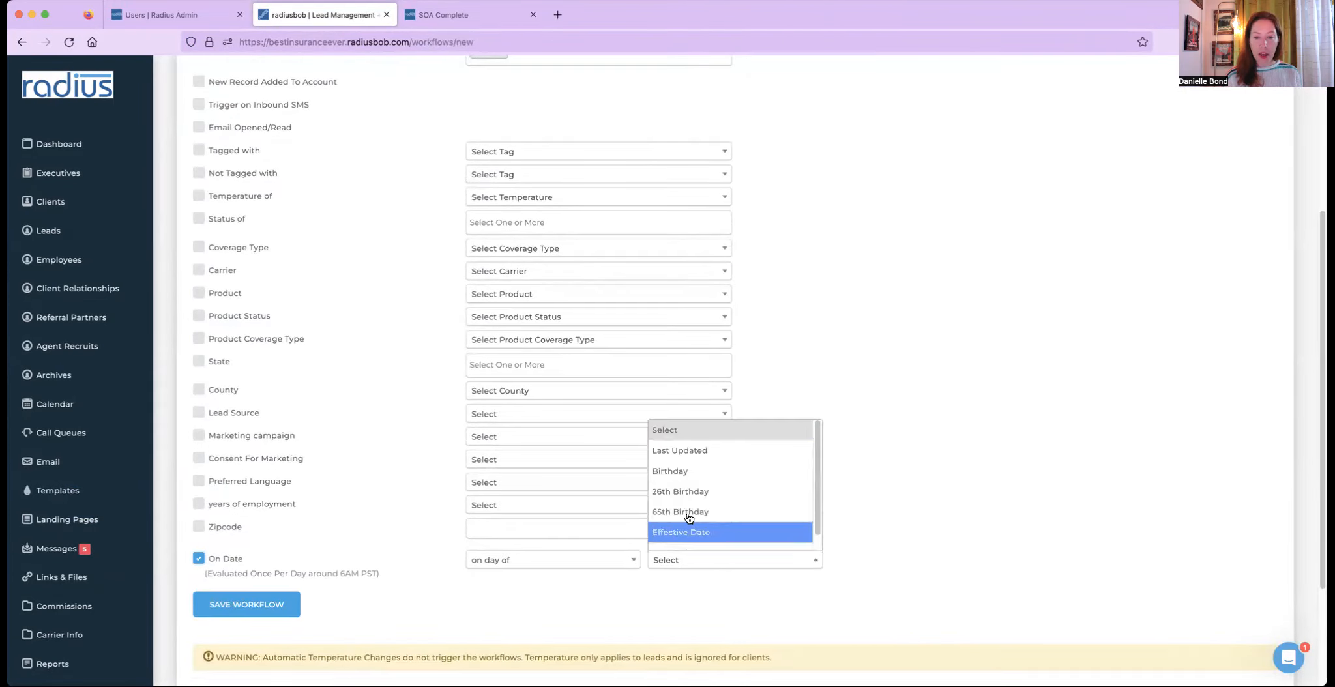
{"action": "left_click", "coordinate": [678, 471]}
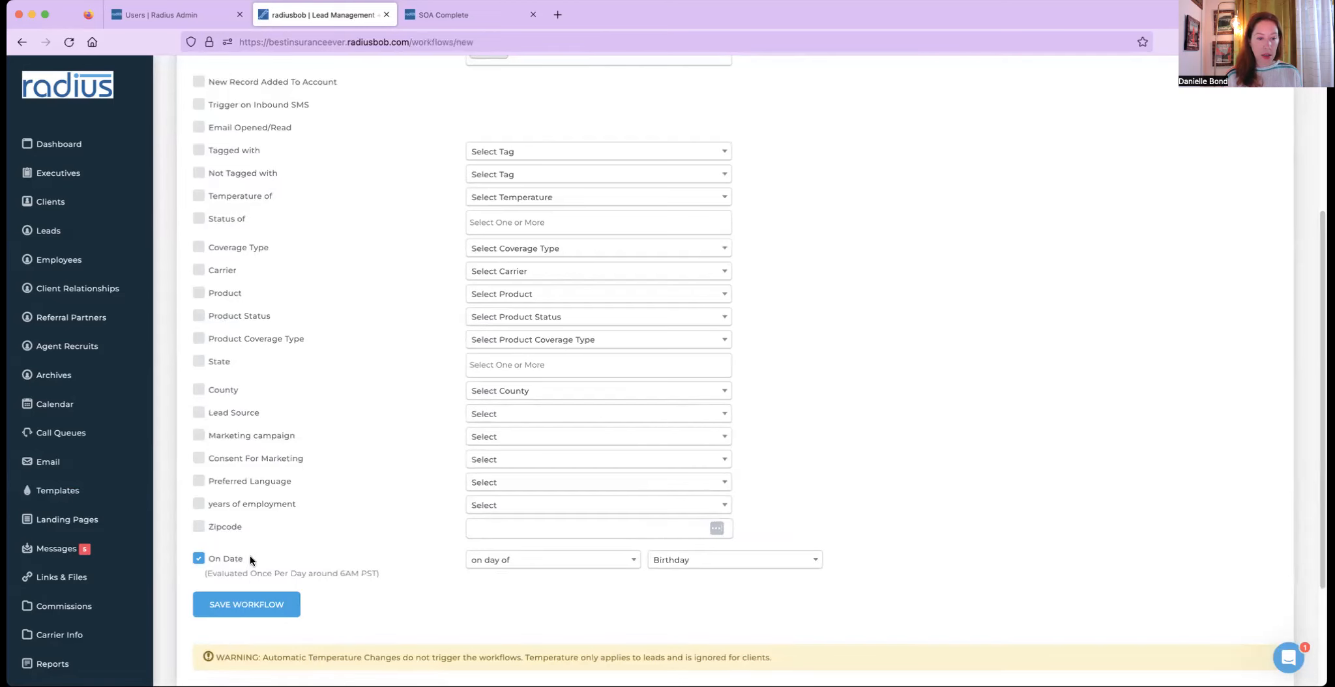
{"action": "left_click", "coordinate": [257, 603]}
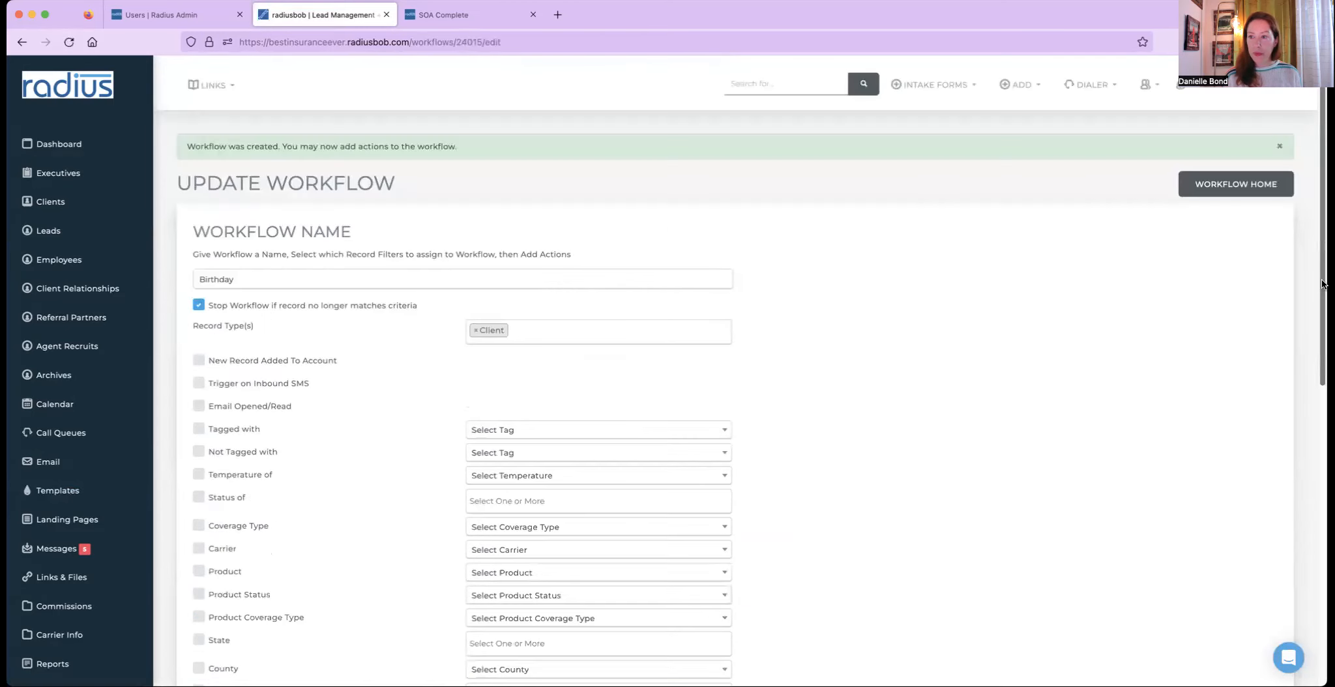
- Add a Send Text action to the Birthday workflow, sent 3 hours after the trigger
{"action": "scroll", "coordinate": [1292, 447], "scroll_direction": "down", "scroll_amount": 6}
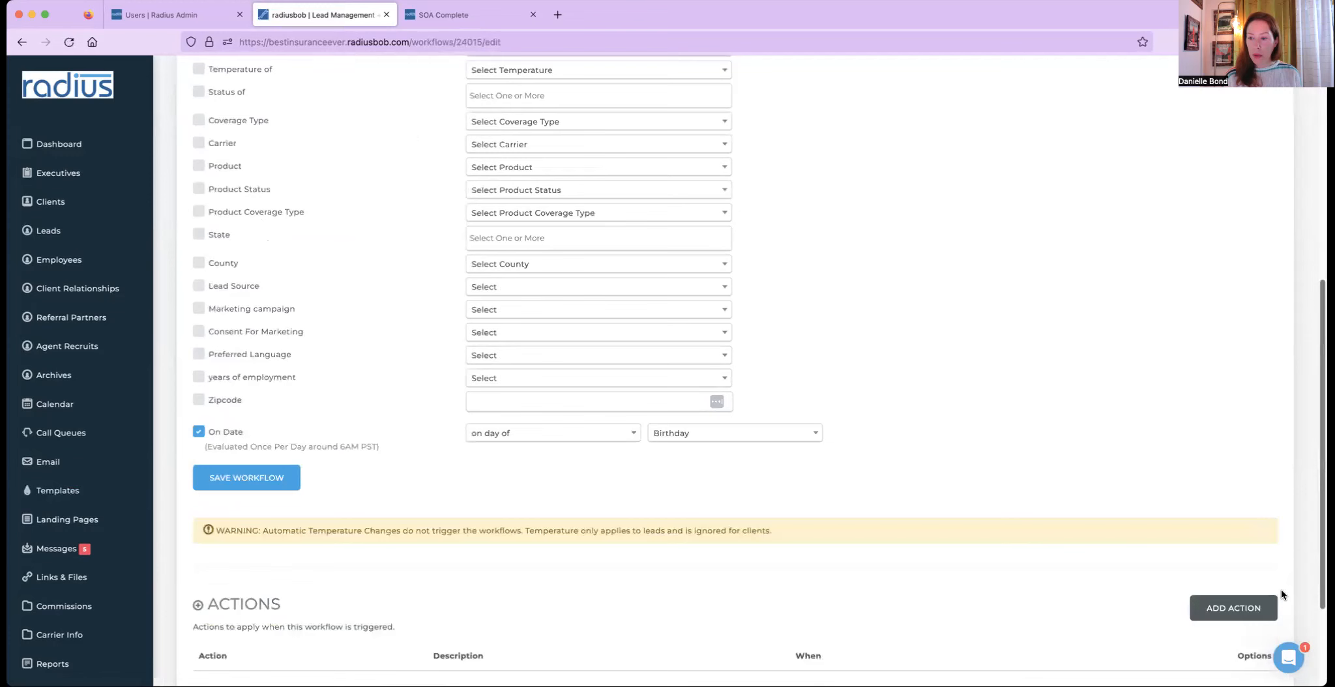
{"action": "left_click", "coordinate": [1233, 467]}
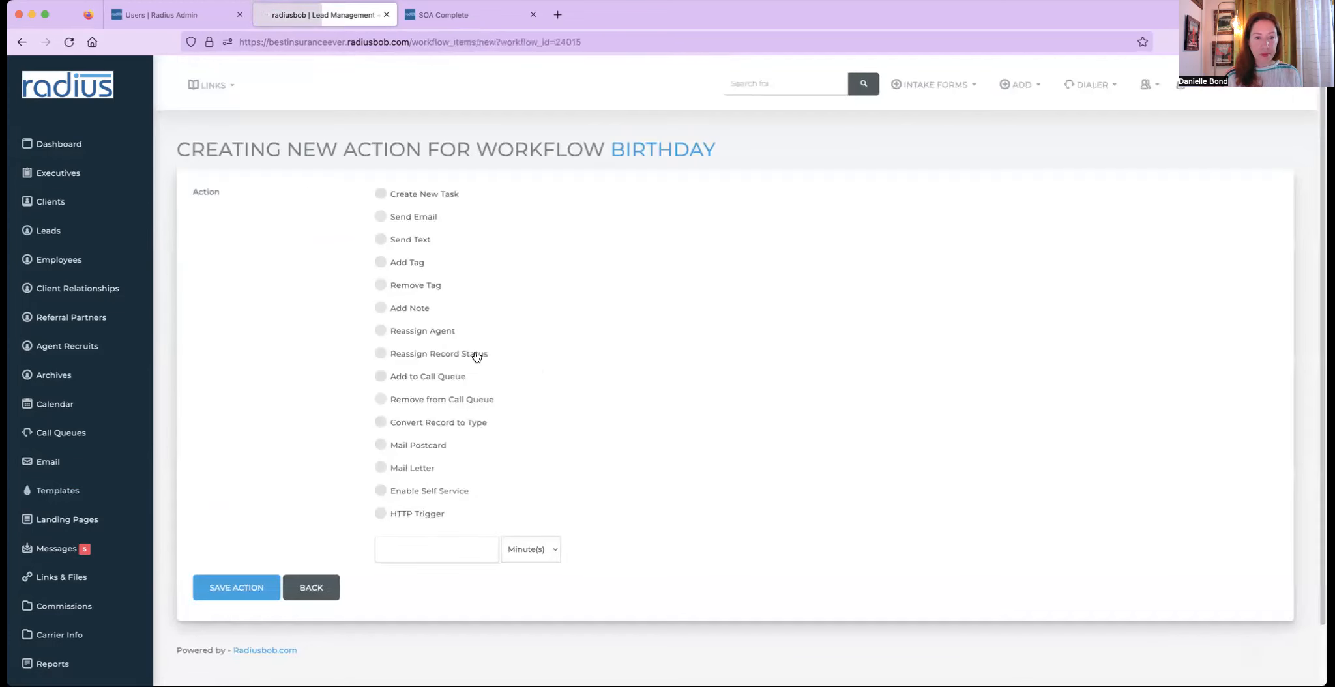
{"action": "left_click", "coordinate": [424, 239]}
{"action": "left_click", "coordinate": [478, 547]}
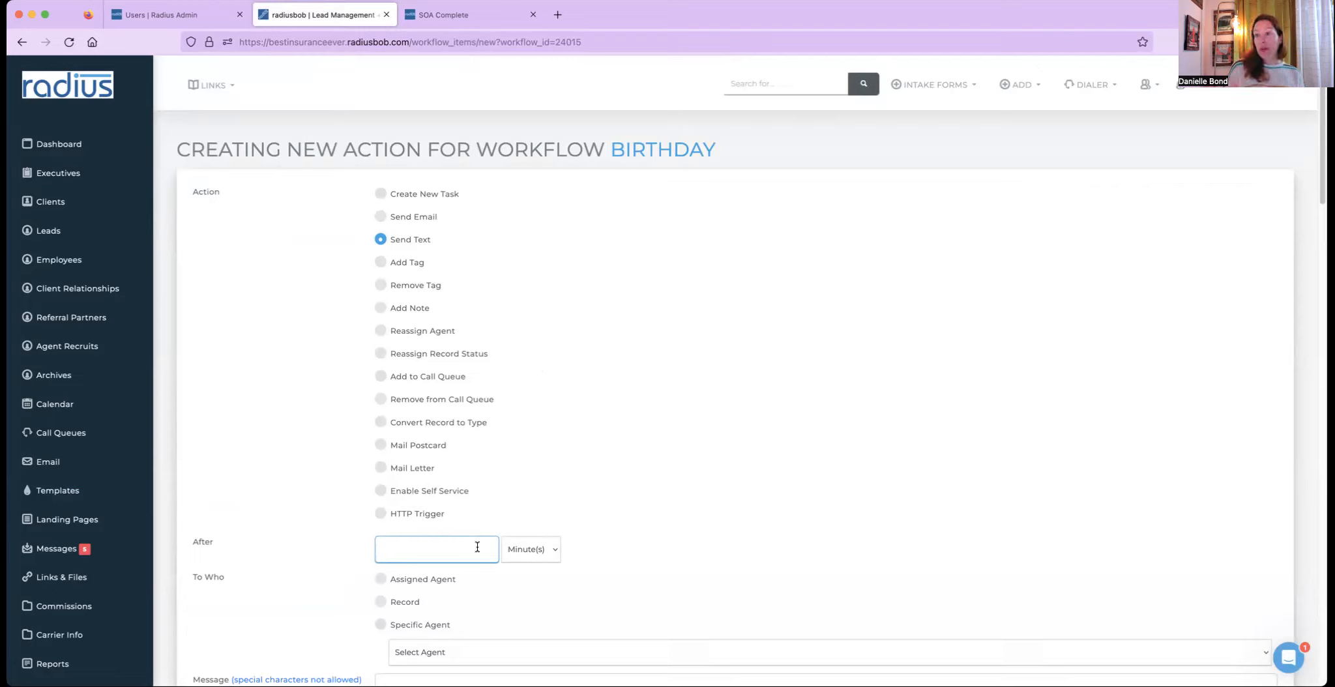
{"action": "type", "text": "3"}
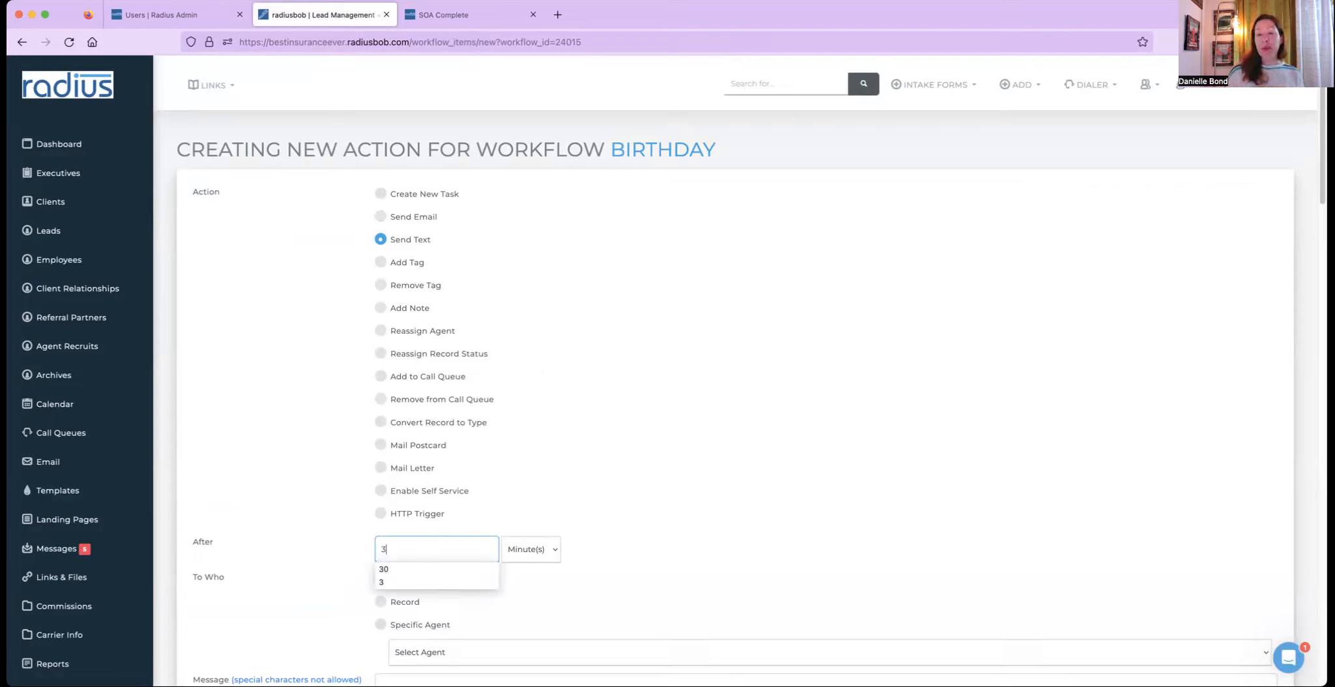
{"action": "left_click", "coordinate": [546, 555]}
{"action": "left_click", "coordinate": [544, 554]}
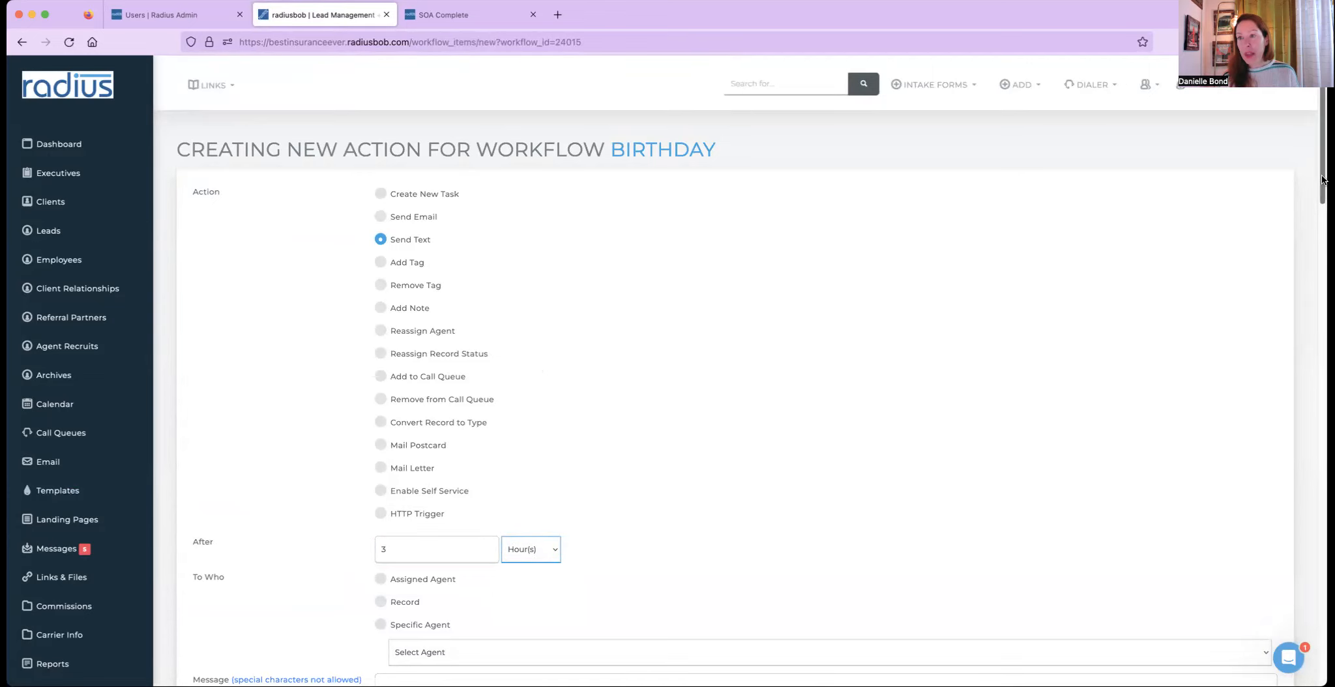
- Send the text to the Record with the message 'Happy birthday, #FIRSTNAME#!' using the first-name snippet
{"action": "scroll", "coordinate": [1322, 179], "scroll_direction": "down", "scroll_amount": 5}
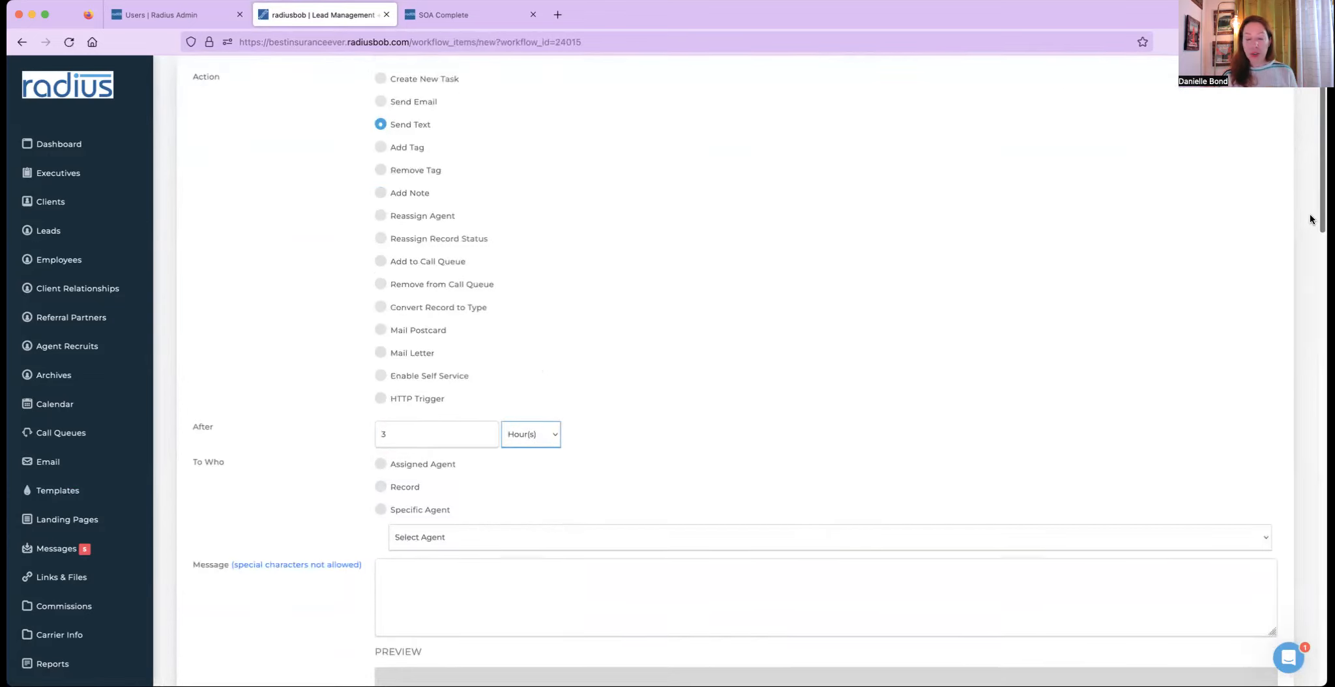
{"action": "scroll", "coordinate": [1304, 240], "scroll_direction": "down", "scroll_amount": 2}
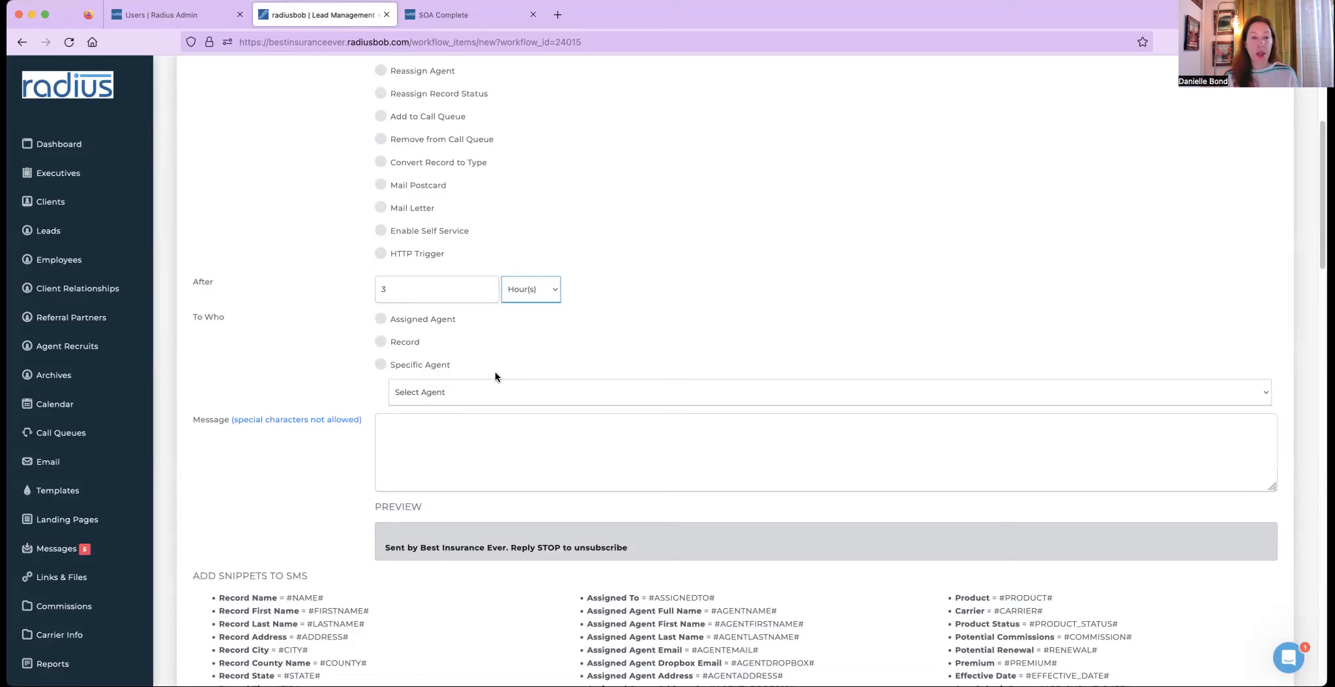
{"action": "left_click", "coordinate": [419, 348]}
{"action": "left_click", "coordinate": [490, 459]}
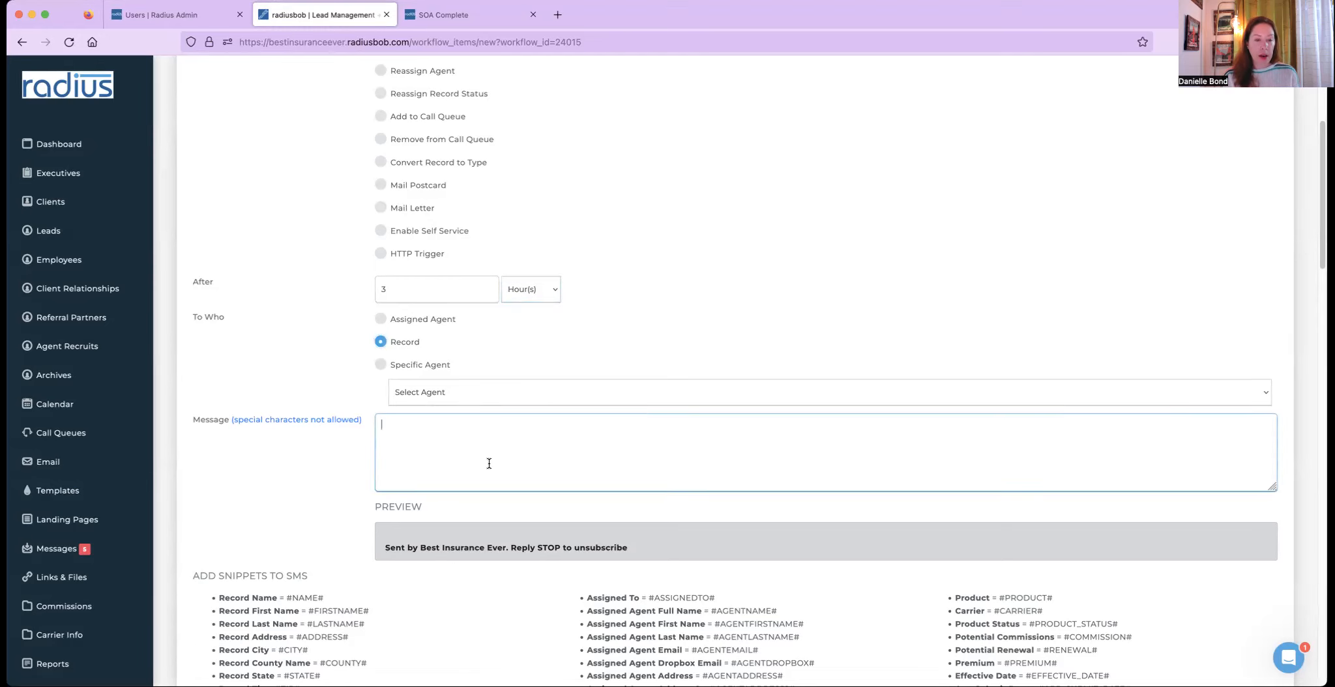
{"action": "left_click_drag", "start_coordinate": [370, 611], "coordinate": [309, 609]}
{"action": "key", "text": "super+c"}
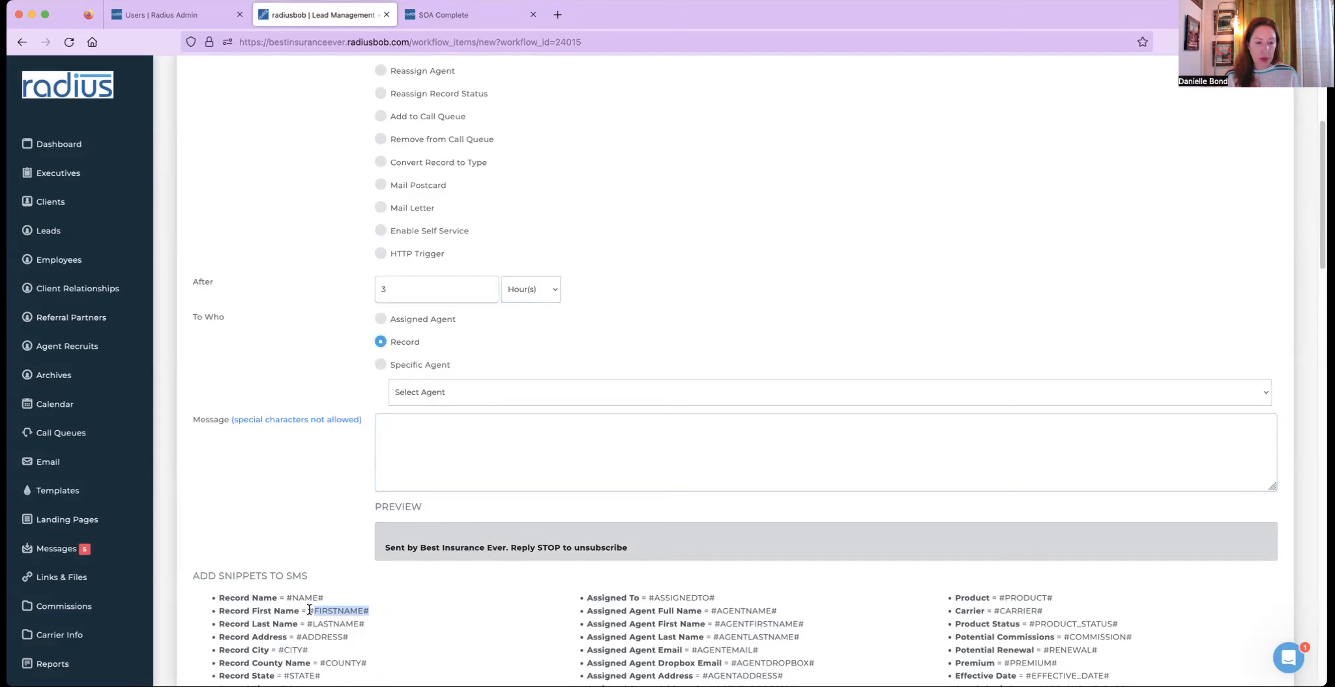
{"action": "left_click", "coordinate": [444, 468]}
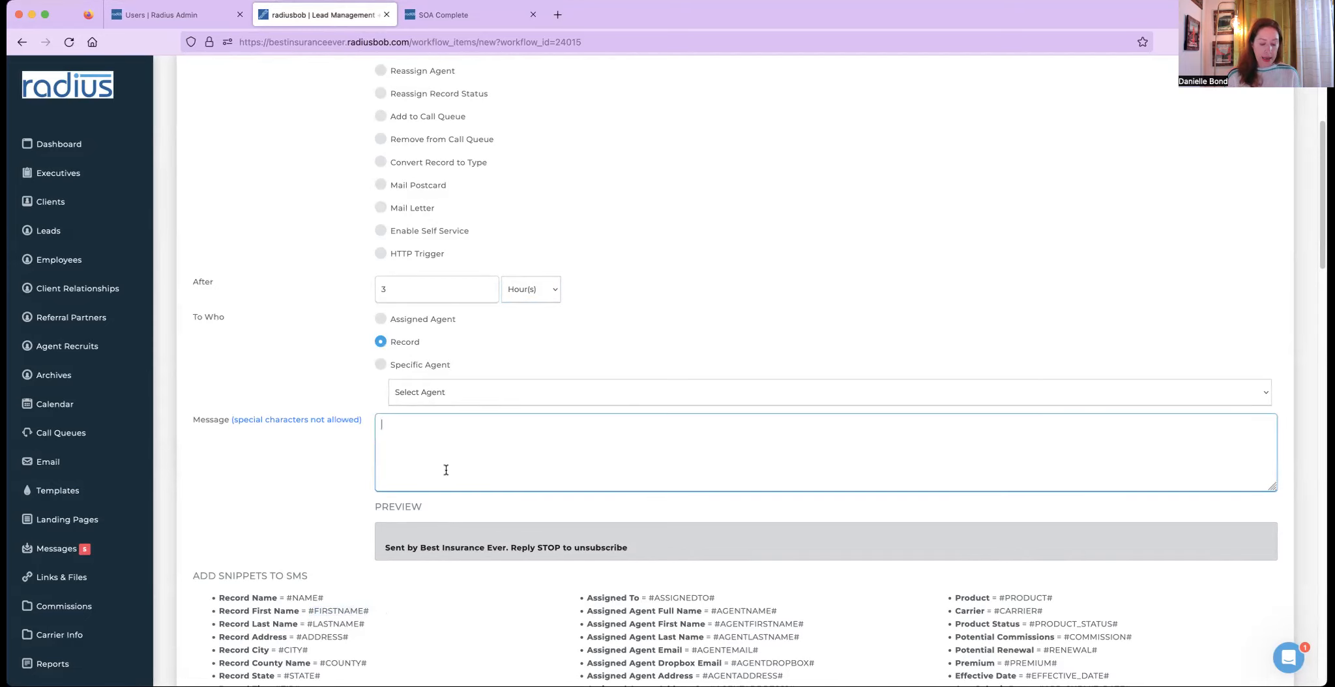
{"action": "type", "text": "Happy birthday,"}
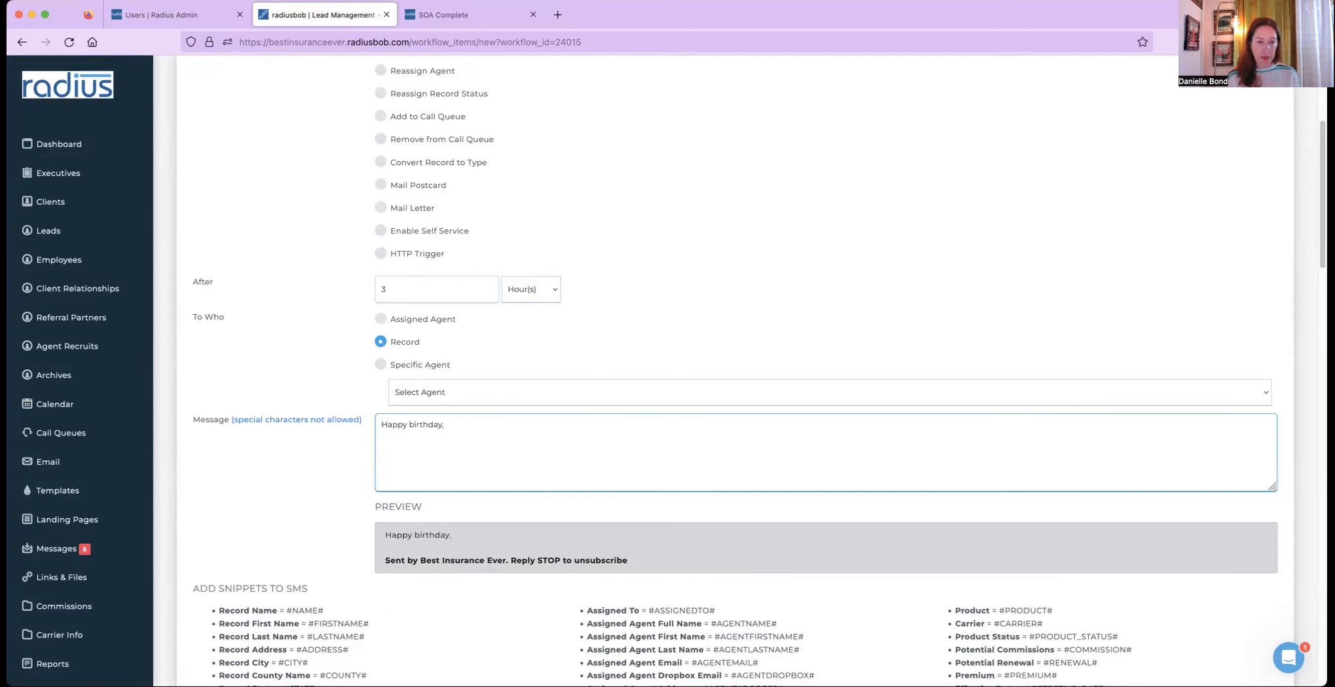
{"action": "key", "text": "super+v"}
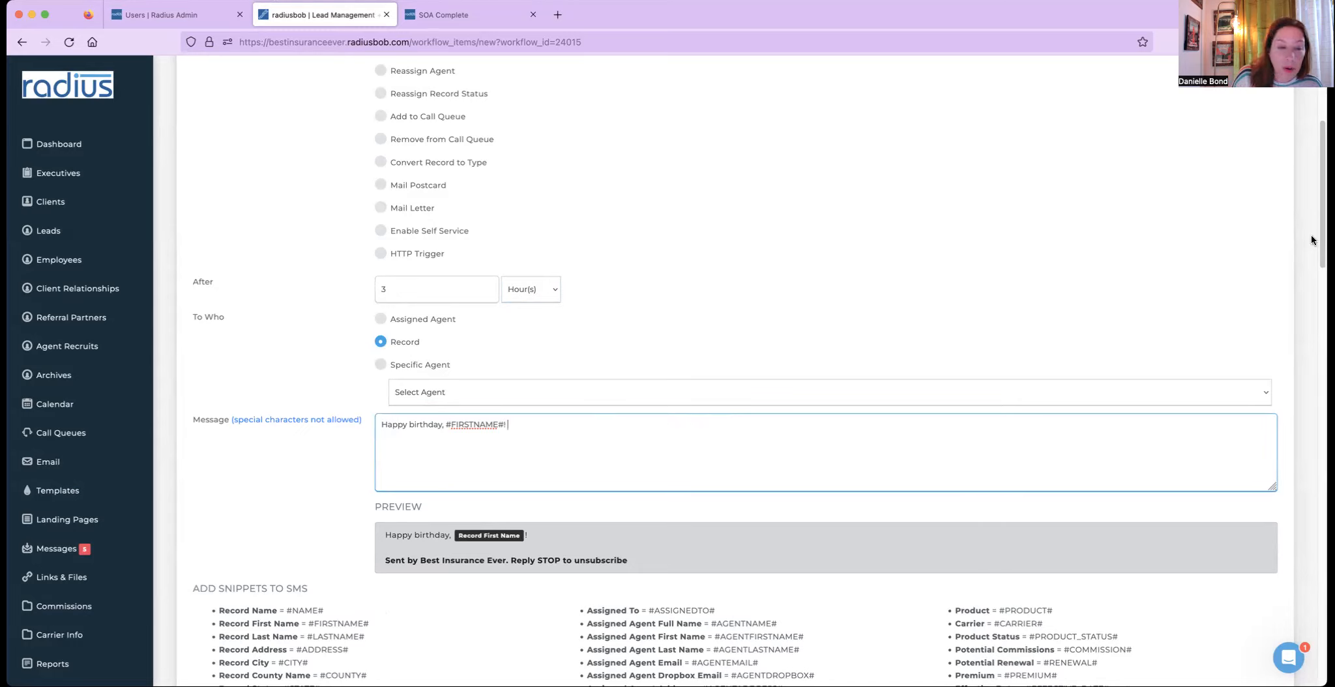
- Open the appointment reminders settings and add a new reminder for the Anniversary account category
{"action": "scroll", "coordinate": [130, 579], "scroll_direction": "down", "scroll_amount": 5}
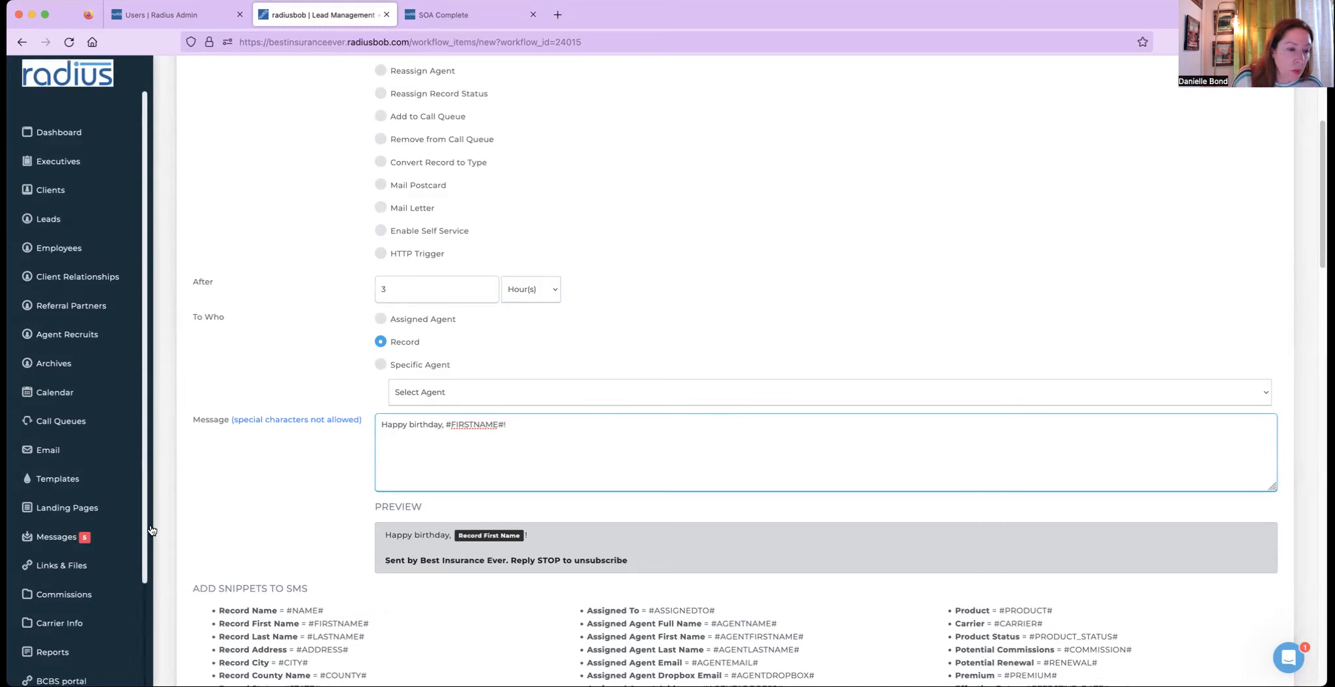
{"action": "left_click", "coordinate": [130, 586]}
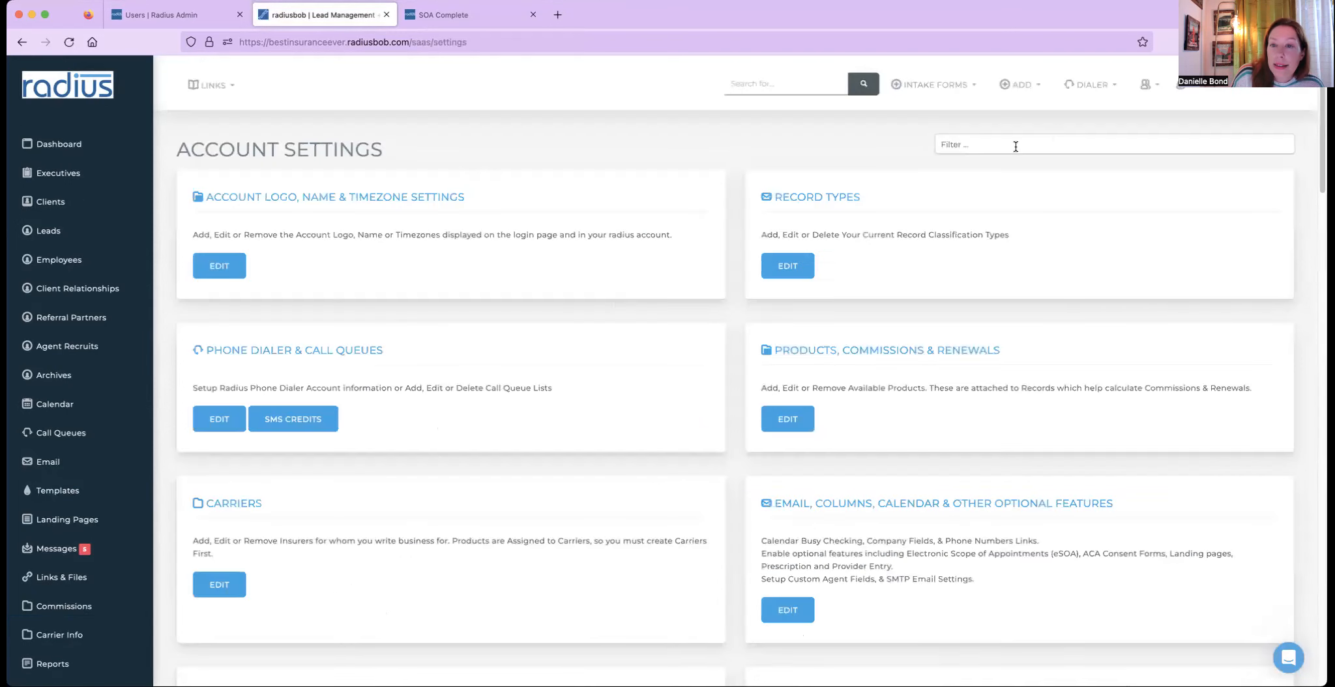
{"action": "left_click", "coordinate": [1018, 144]}
{"action": "type", "text": "appoin"}
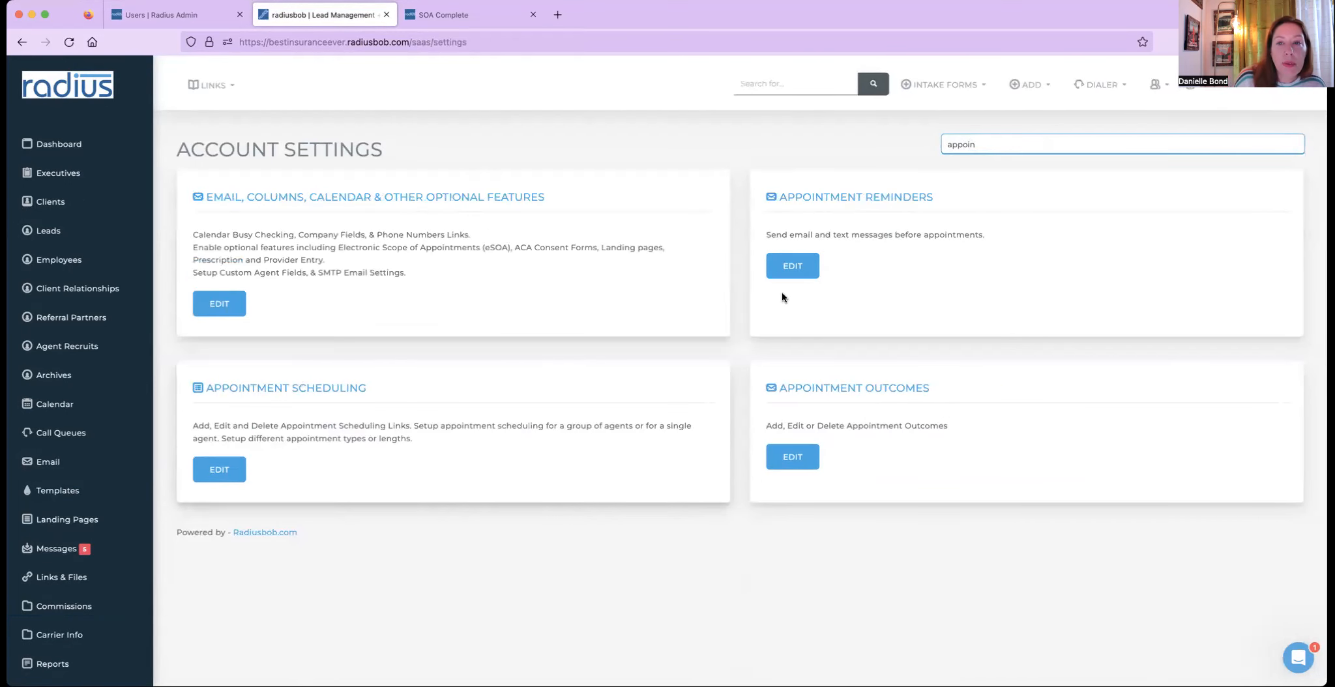
{"action": "left_click", "coordinate": [801, 268]}
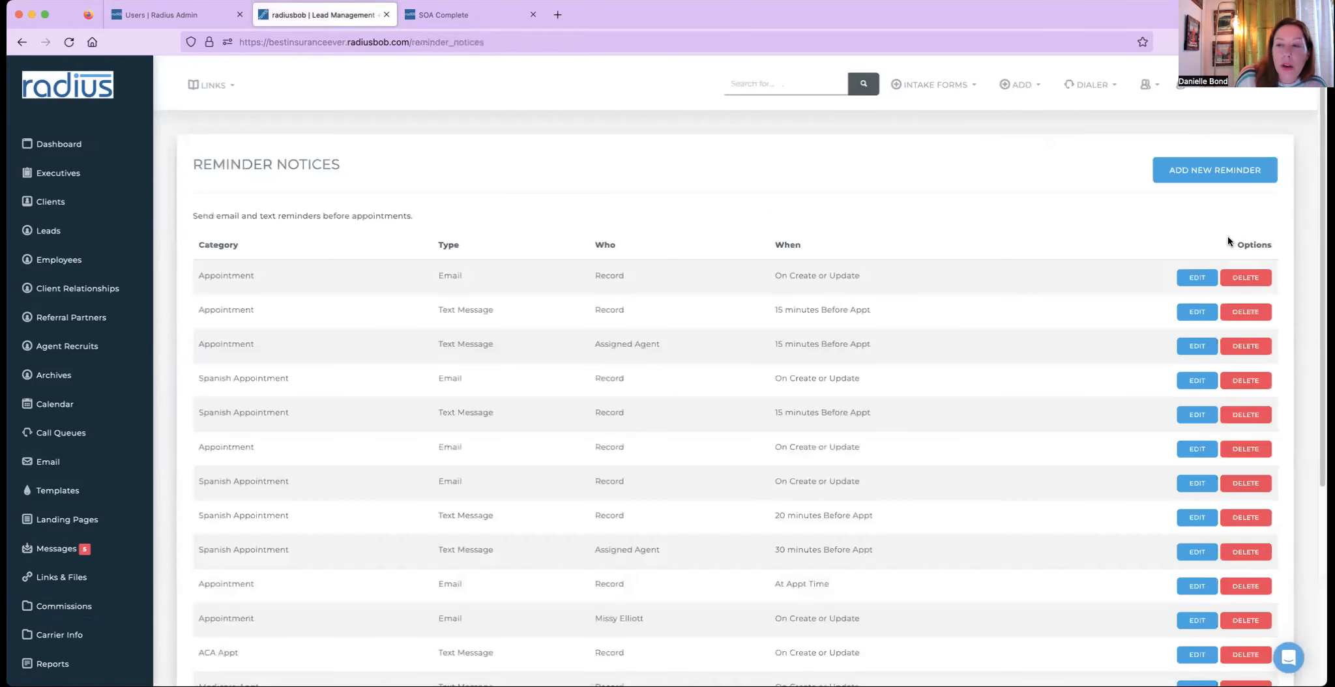
{"action": "left_click", "coordinate": [1241, 175]}
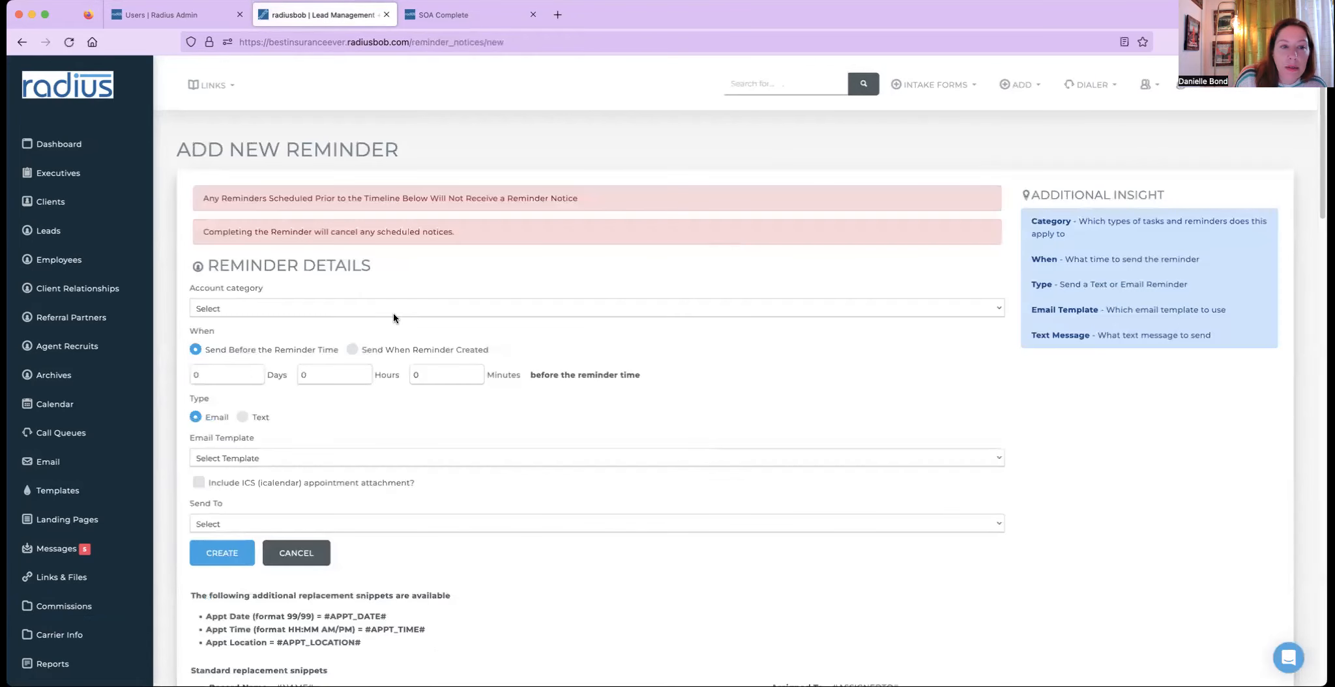
{"action": "left_click", "coordinate": [393, 311]}
{"action": "left_click", "coordinate": [389, 330]}
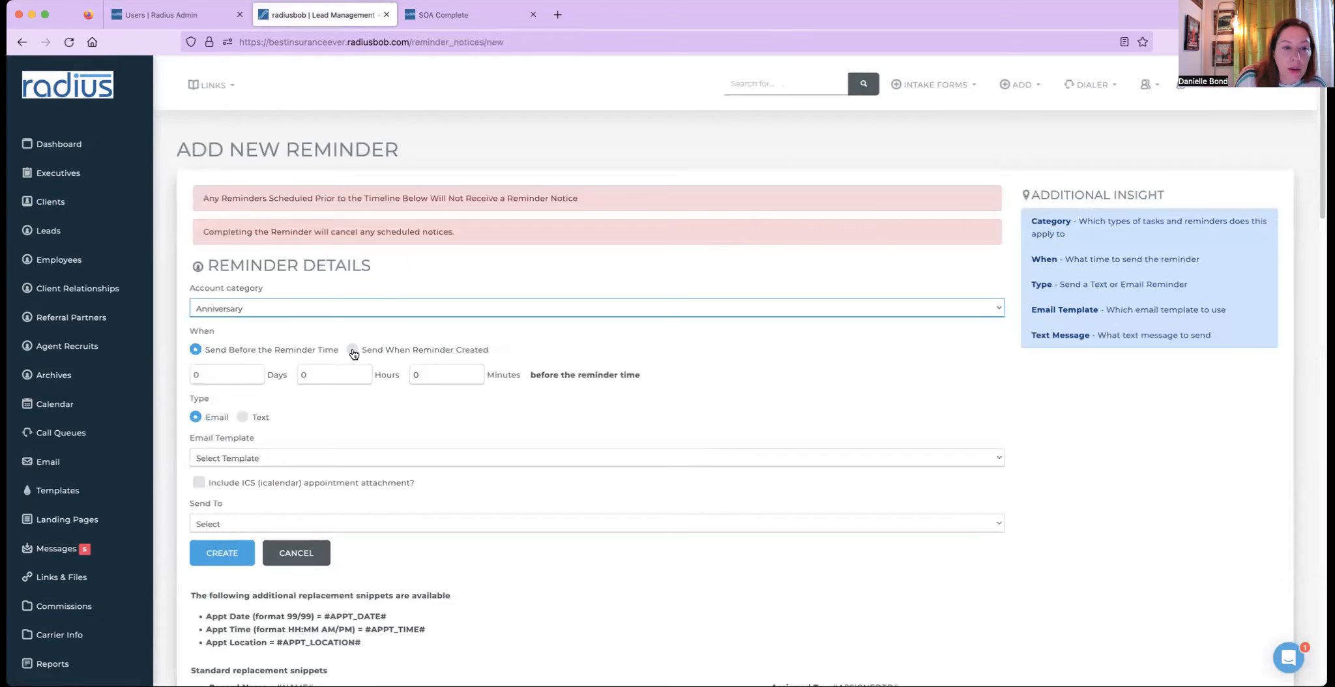
- Set the reminder to send as a text 15 minutes before the reminder time
{"action": "left_click", "coordinate": [411, 349]}
{"action": "left_click", "coordinate": [285, 353]}
{"action": "left_click", "coordinate": [417, 375]}
{"action": "type", "text": "15"}
{"action": "left_click", "coordinate": [246, 418]}
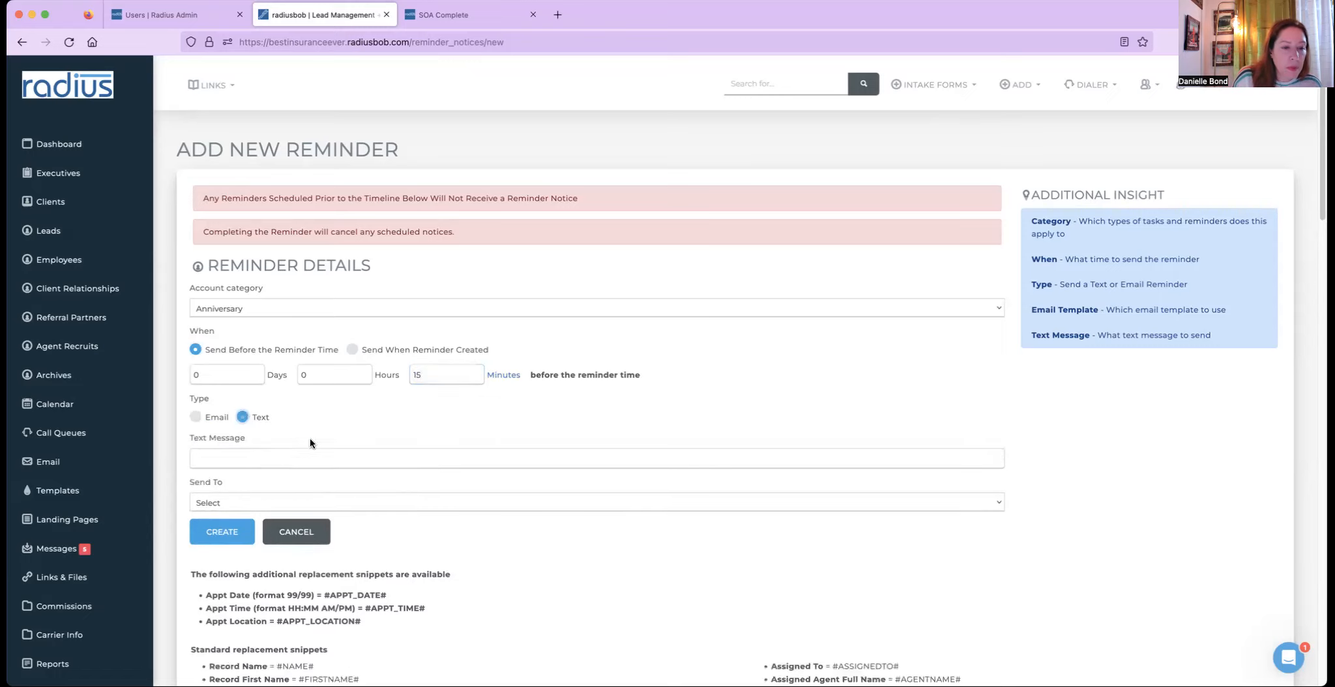
- Fill the text with the suggested 15-minute appointment message with merge tags and send it to Record
{"action": "left_click", "coordinate": [309, 461]}
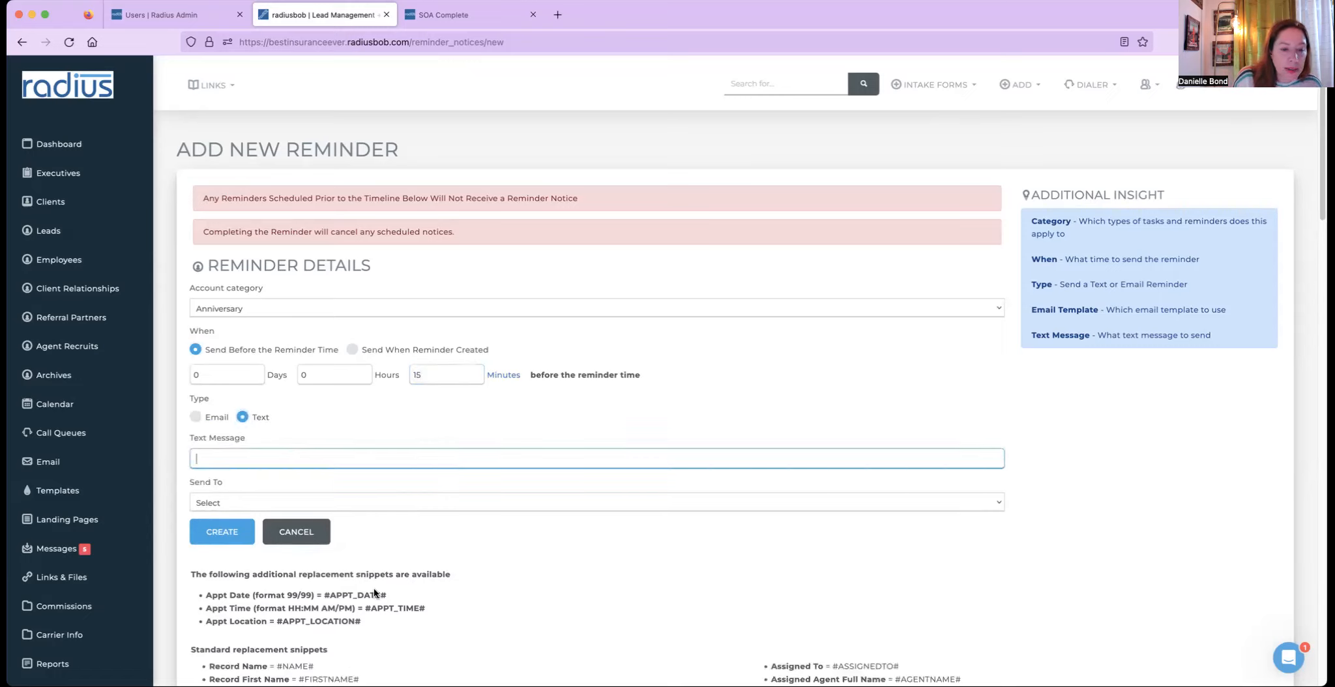
{"action": "type", "text": "H"}
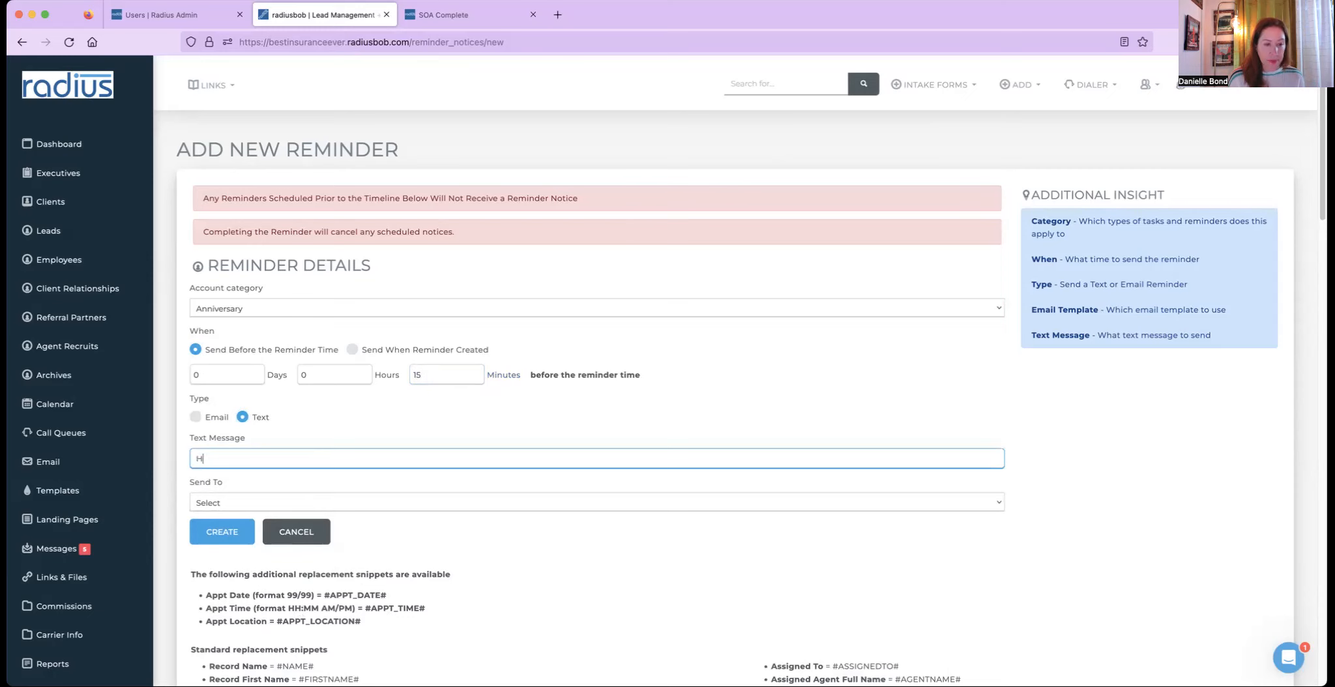
{"action": "left_click", "coordinate": [367, 473]}
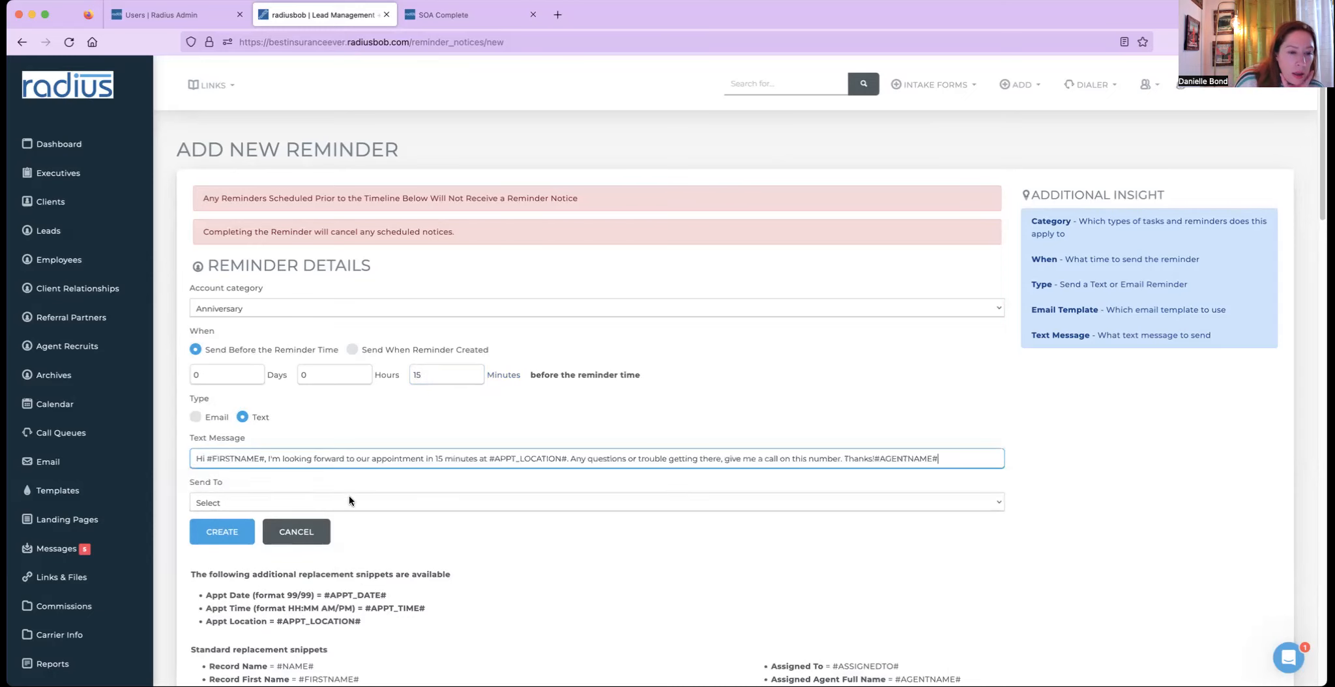
{"action": "left_click", "coordinate": [349, 501]}
{"action": "left_click", "coordinate": [341, 512]}
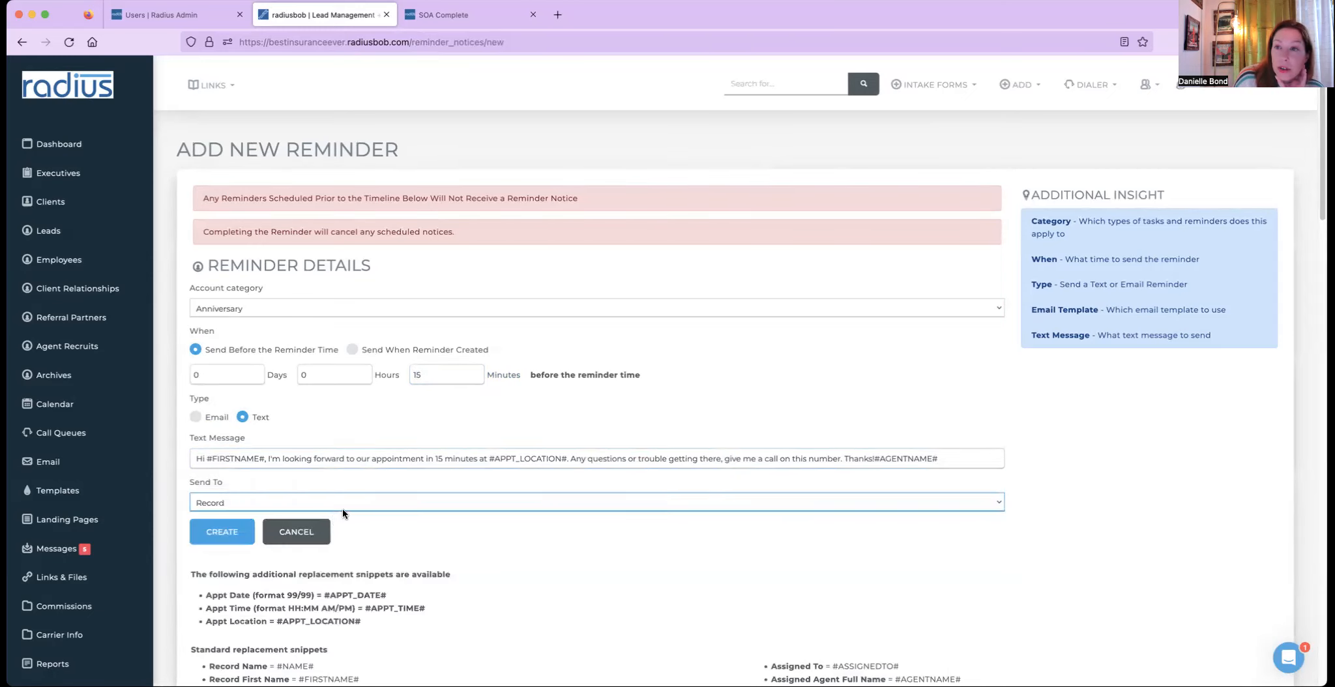
{"action": "left_click", "coordinate": [300, 502]}
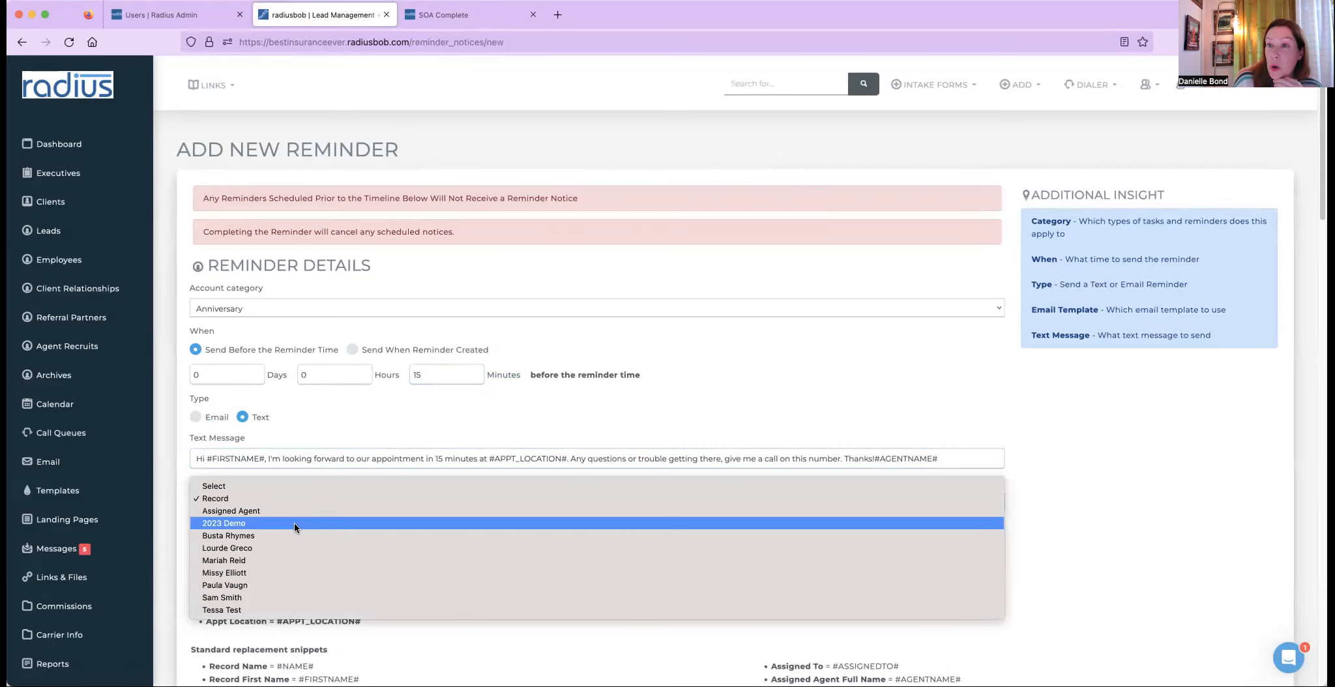
{"action": "left_click", "coordinate": [185, 441]}
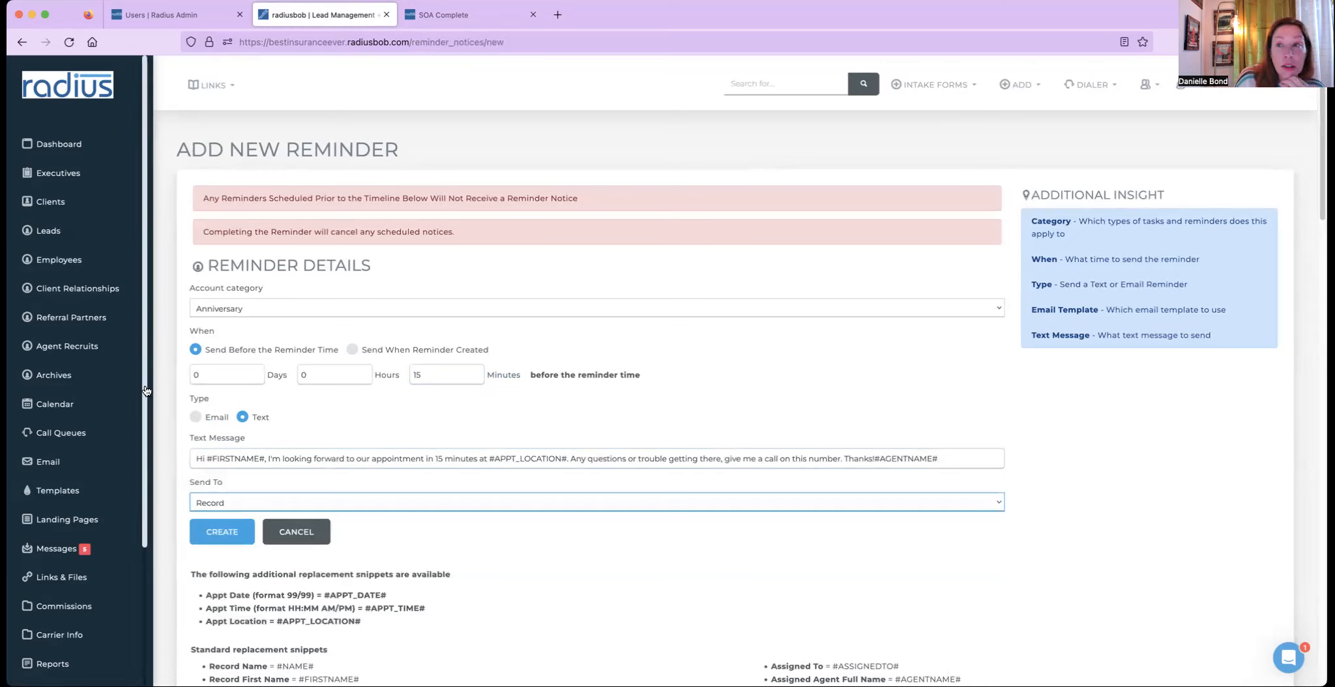
{"action": "scroll", "coordinate": [78, 521], "scroll_direction": "down", "scroll_amount": 5}
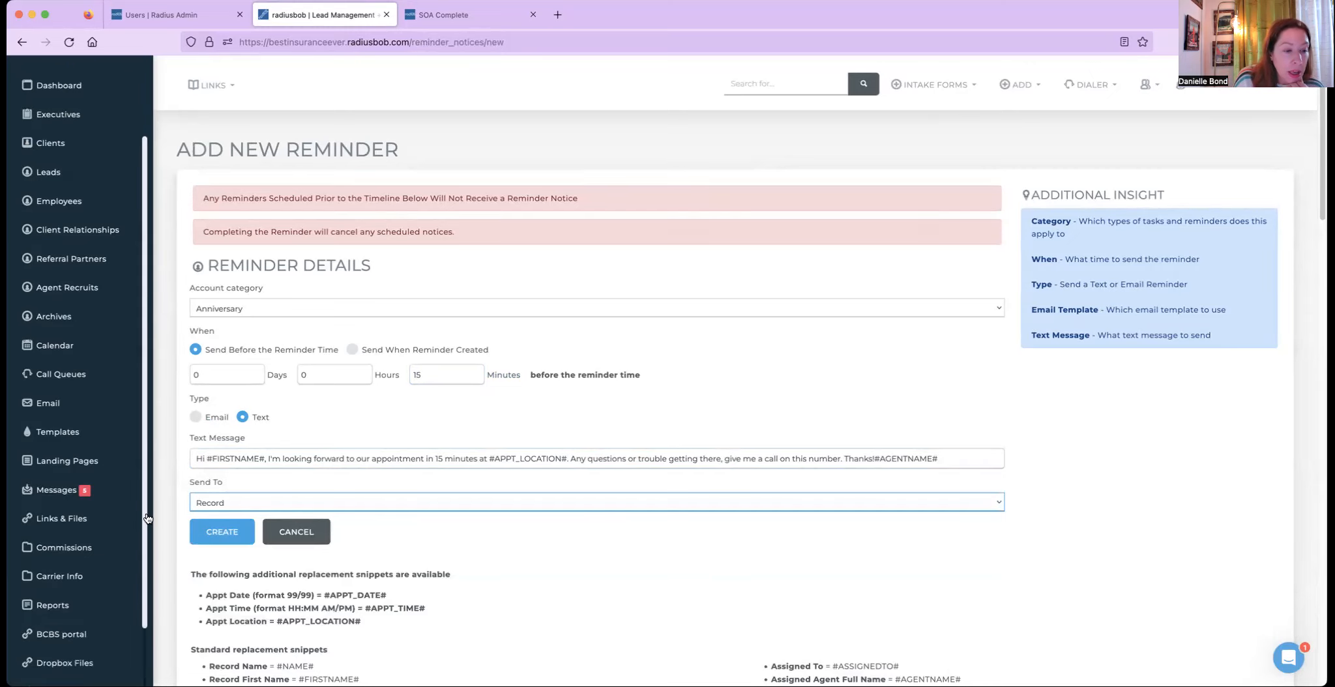
- Open the account logo, name and timezone settings and review the hours when text messages are allowed
{"action": "left_click", "coordinate": [60, 619]}
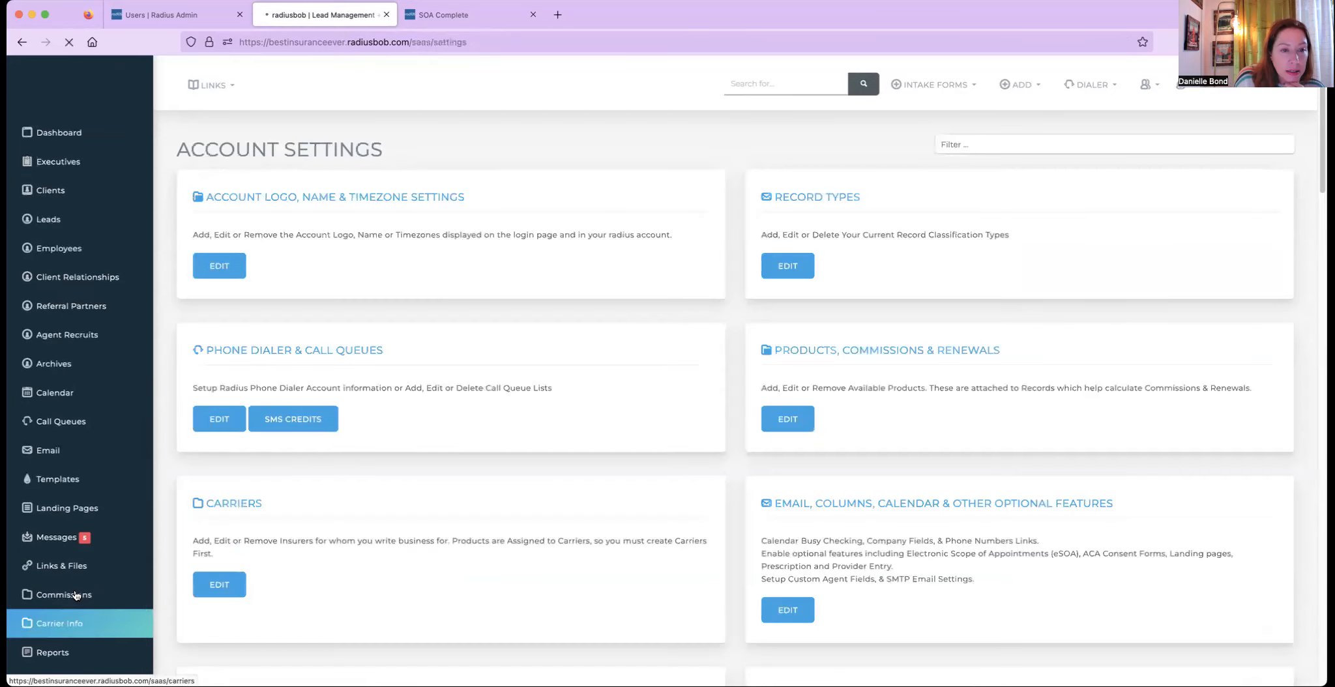
{"action": "left_click_drag", "start_coordinate": [207, 203], "coordinate": [442, 194]}
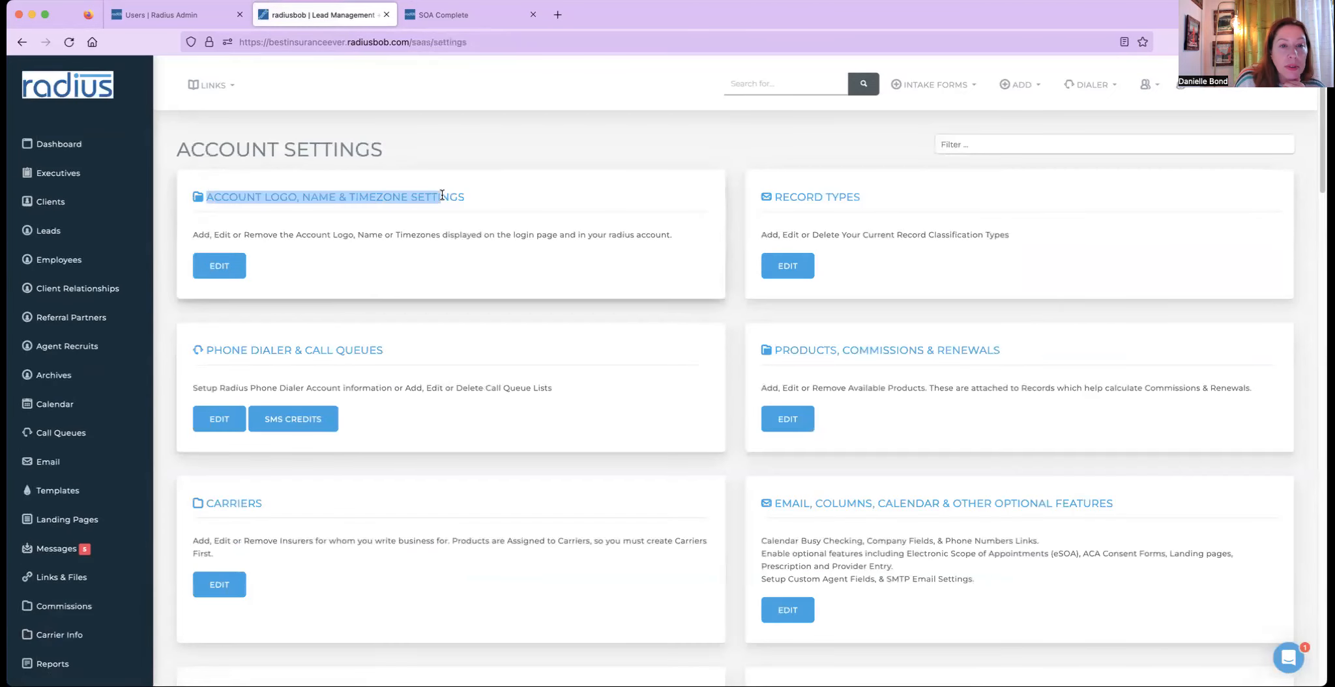
{"action": "left_click", "coordinate": [219, 265]}
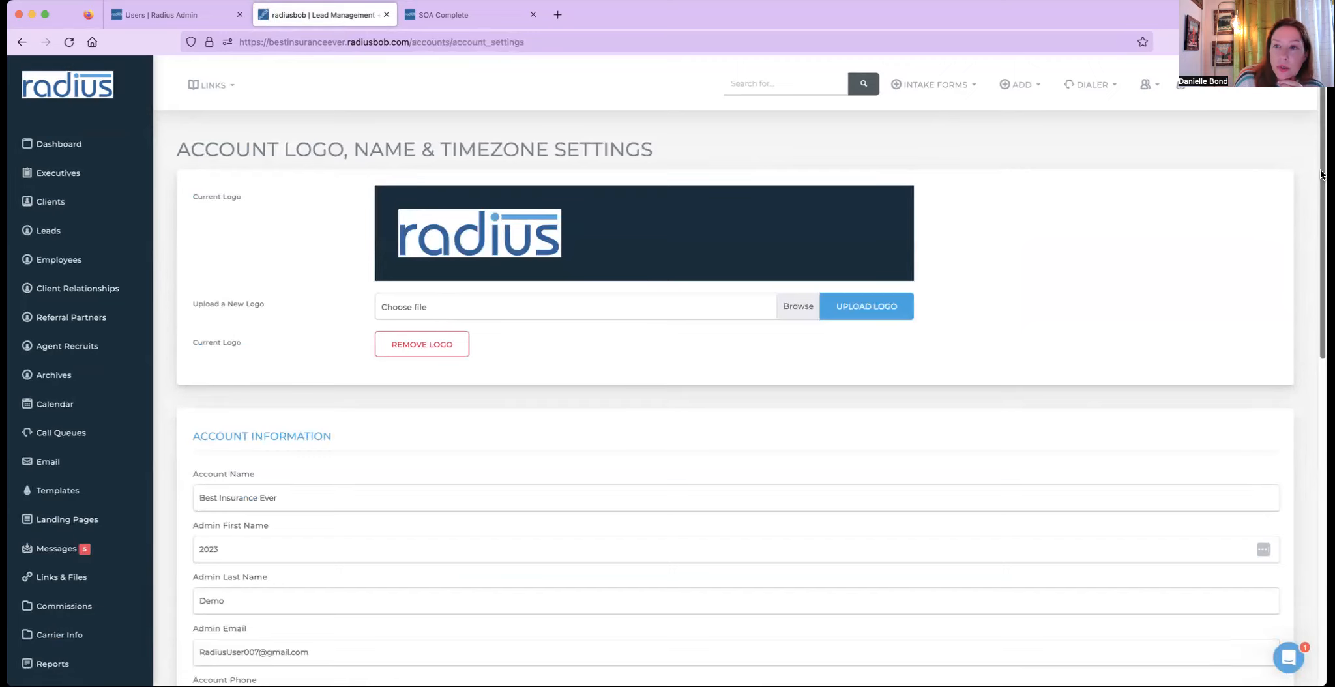
{"action": "scroll", "coordinate": [1302, 287], "scroll_direction": "down", "scroll_amount": 3}
{"action": "scroll", "coordinate": [1302, 285], "scroll_direction": "down", "scroll_amount": 7}
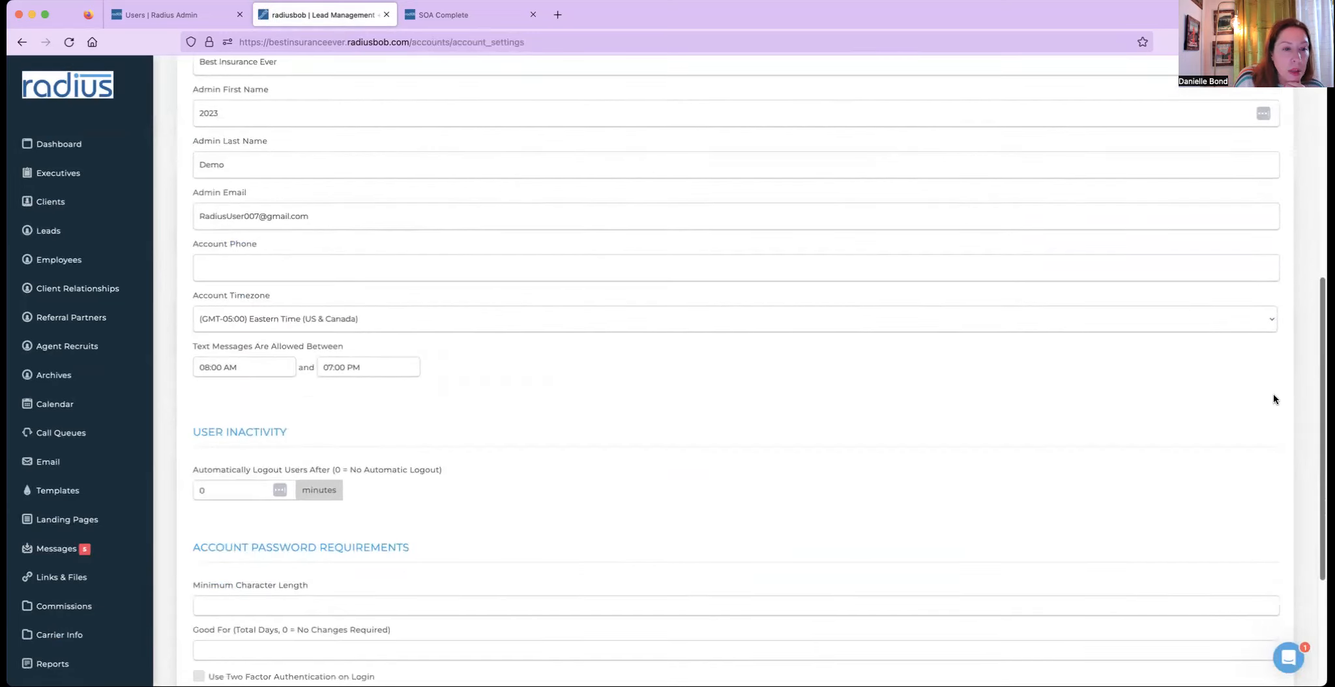
{"action": "left_click_drag", "start_coordinate": [190, 340], "coordinate": [356, 339]}
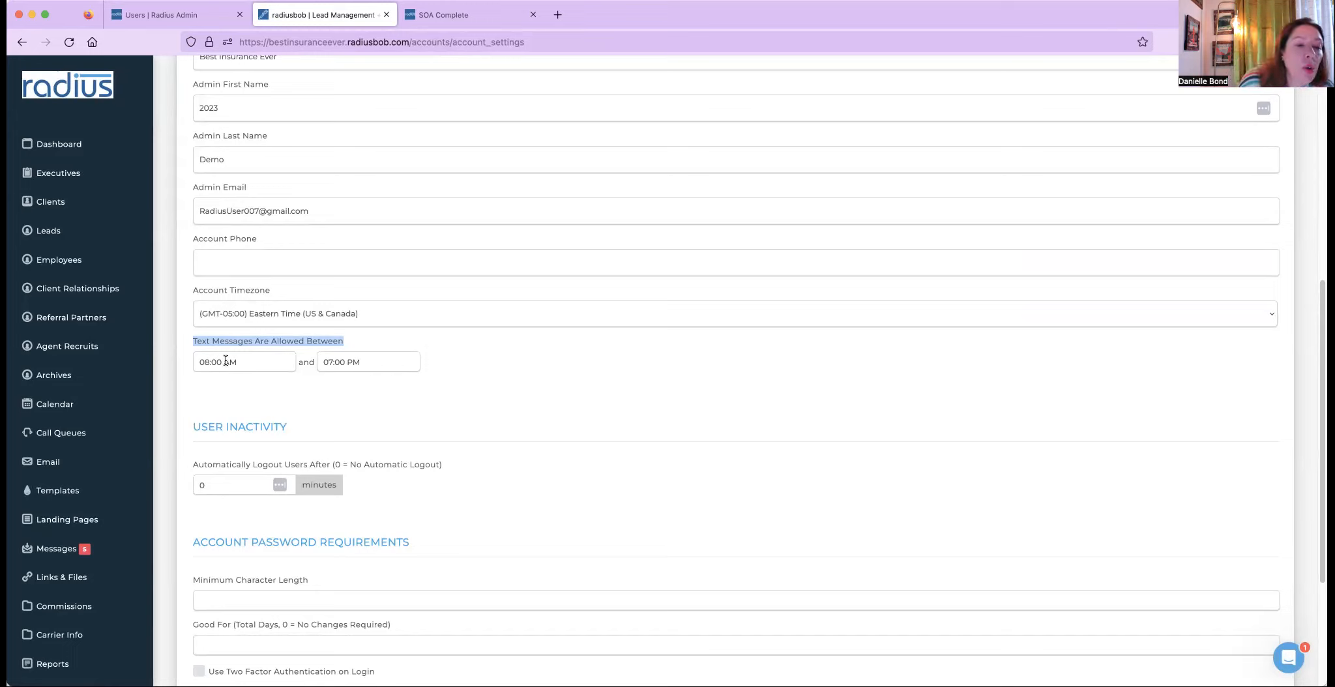
{"action": "left_click", "coordinate": [251, 358]}
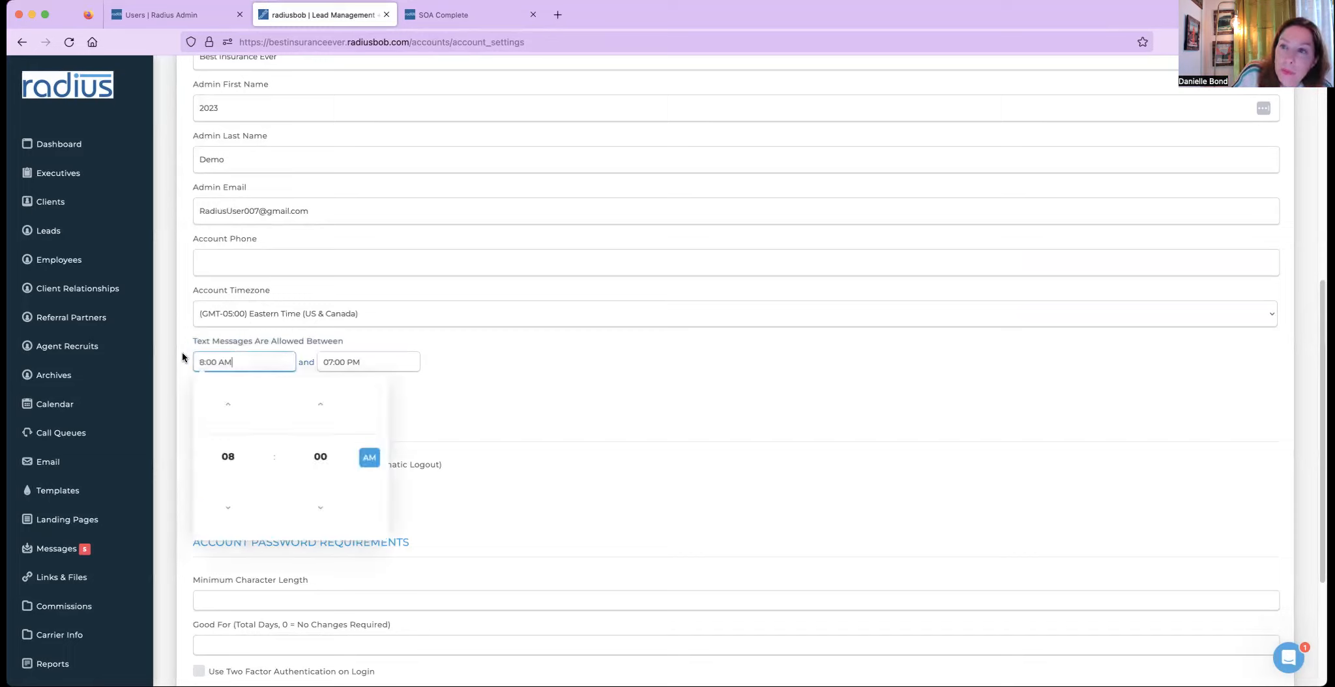
{"action": "left_click", "coordinate": [572, 369]}
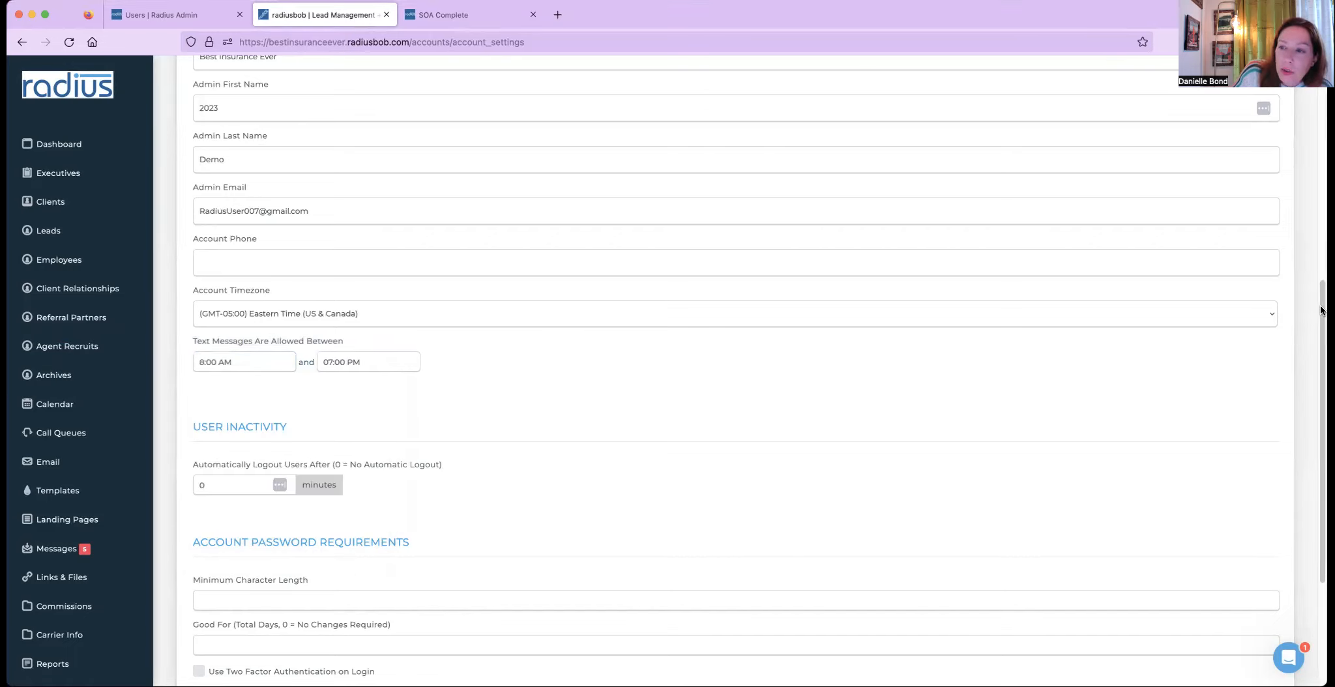
{"action": "left_click_drag", "start_coordinate": [1319, 306], "coordinate": [1267, 448]}
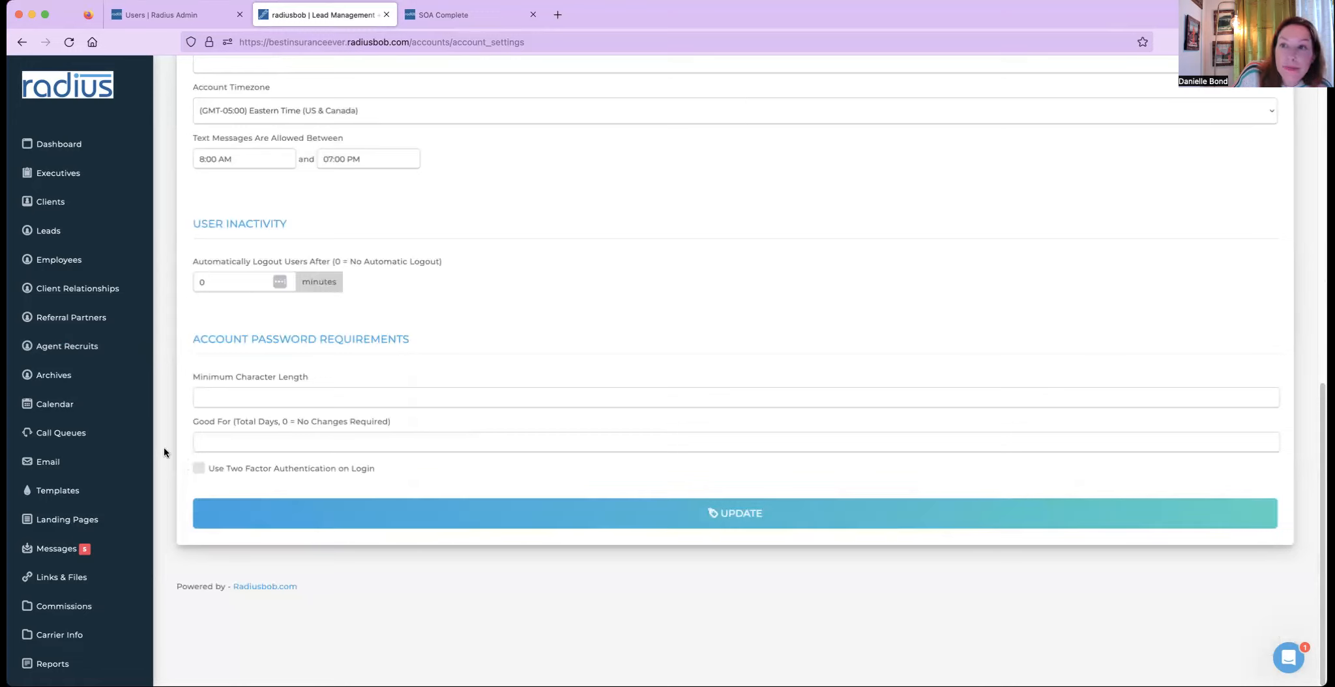
{"action": "scroll", "coordinate": [80, 628], "scroll_direction": "down", "scroll_amount": 5}
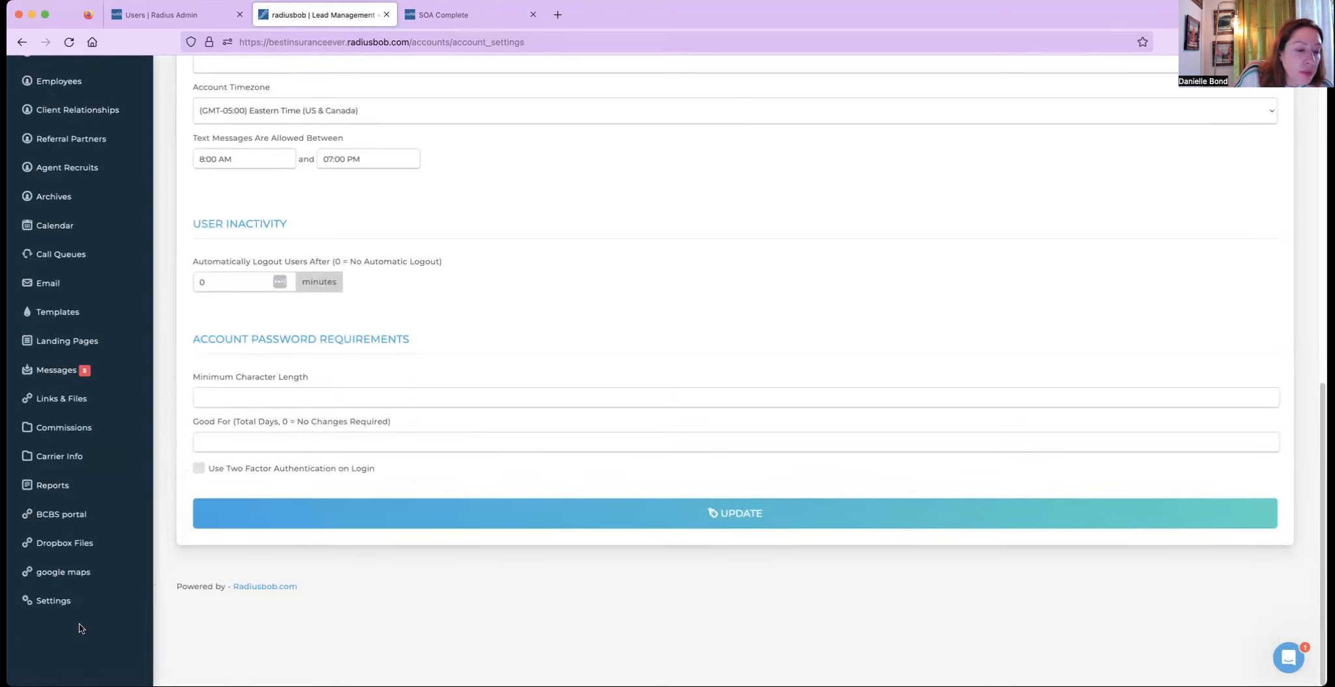
- Open the phone dialer and call queue settings and review the caller ID list
{"action": "left_click", "coordinate": [77, 601]}
{"action": "left_click", "coordinate": [217, 417]}
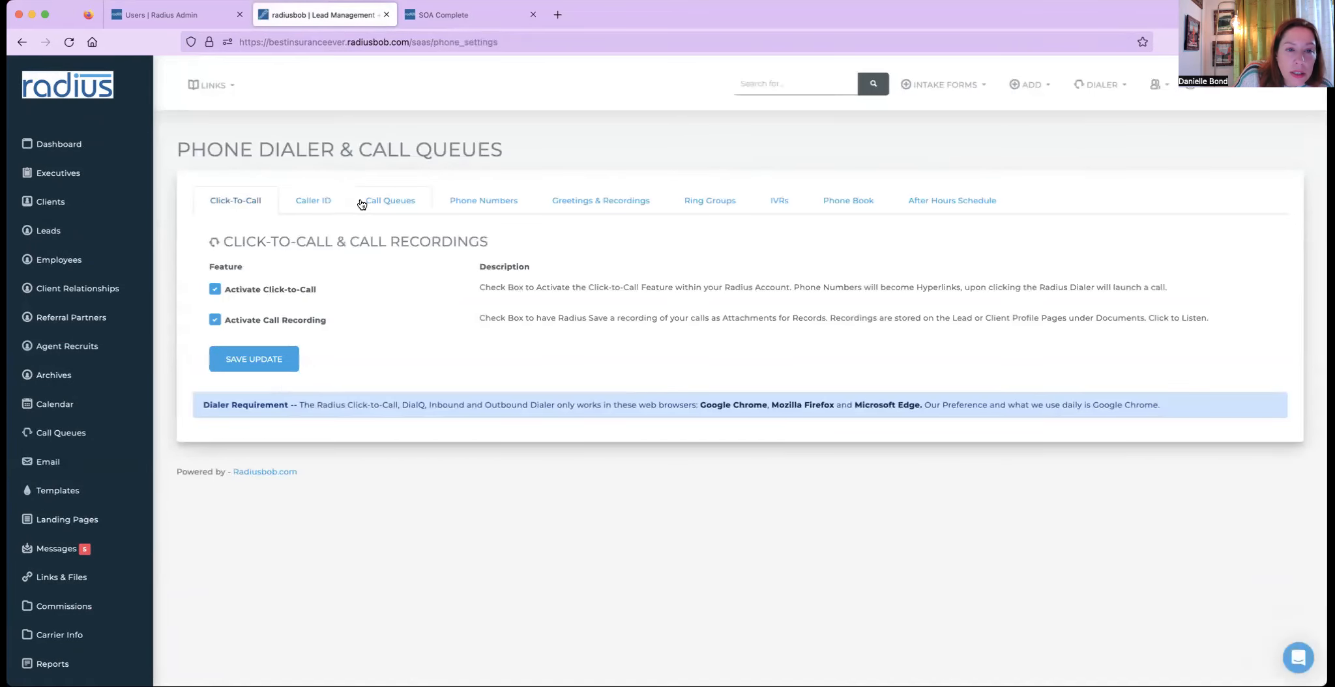
{"action": "left_click", "coordinate": [324, 201]}
{"action": "left_click_drag", "start_coordinate": [267, 339], "coordinate": [213, 340]}
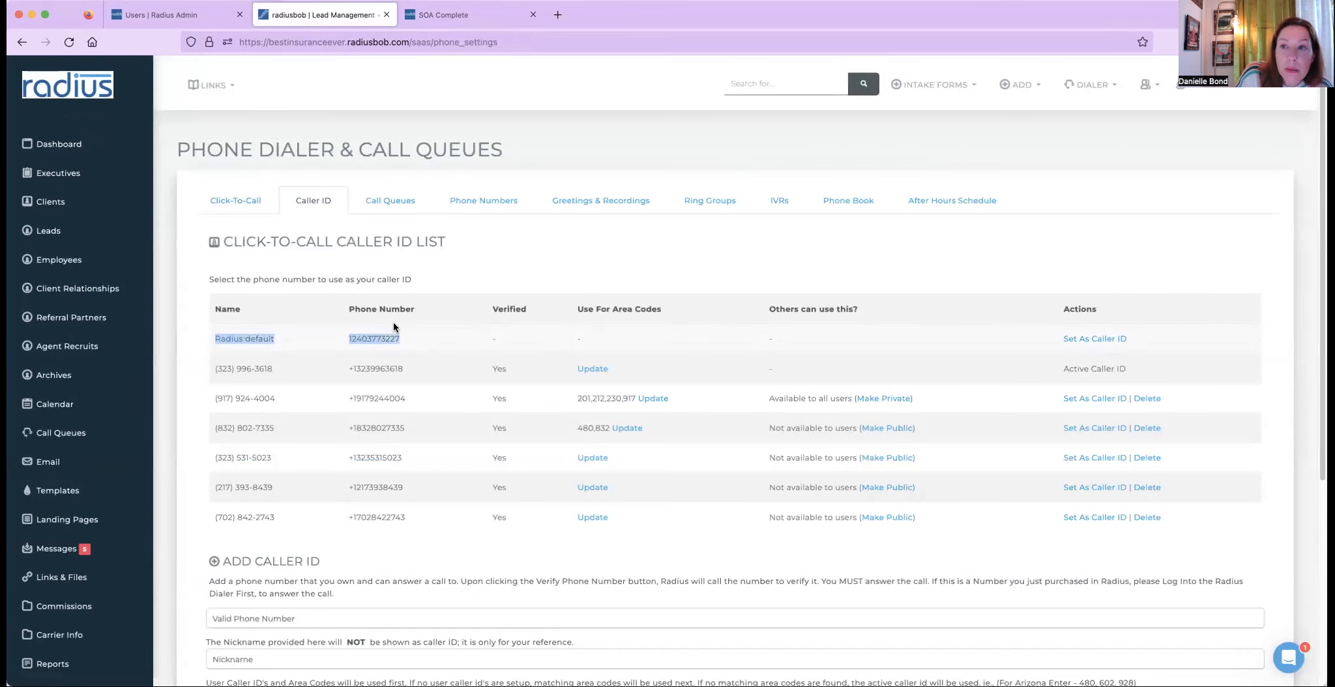
- Open the AEP Marketing Line phone number's settings to review its Send All SMS option, then close them
{"action": "left_click", "coordinate": [488, 204]}
{"action": "left_click", "coordinate": [971, 320]}
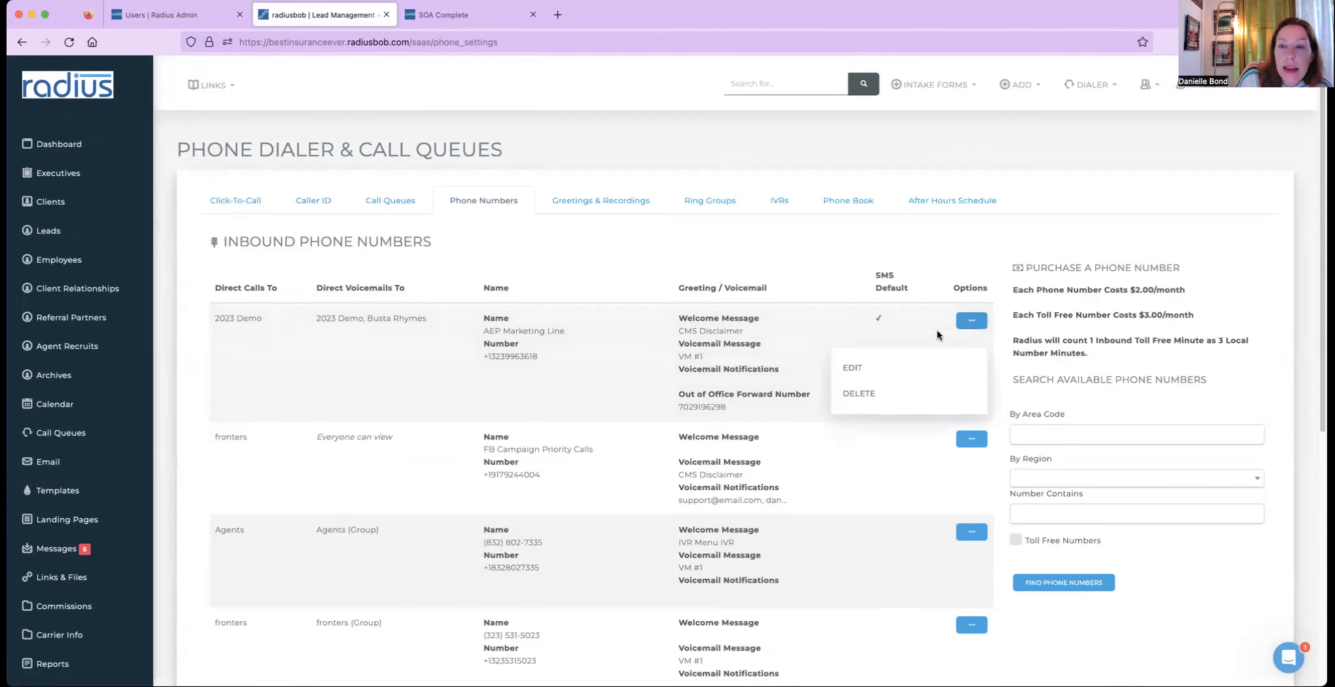
{"action": "left_click", "coordinate": [852, 368]}
{"action": "left_click_drag", "start_coordinate": [559, 554], "coordinate": [421, 565]}
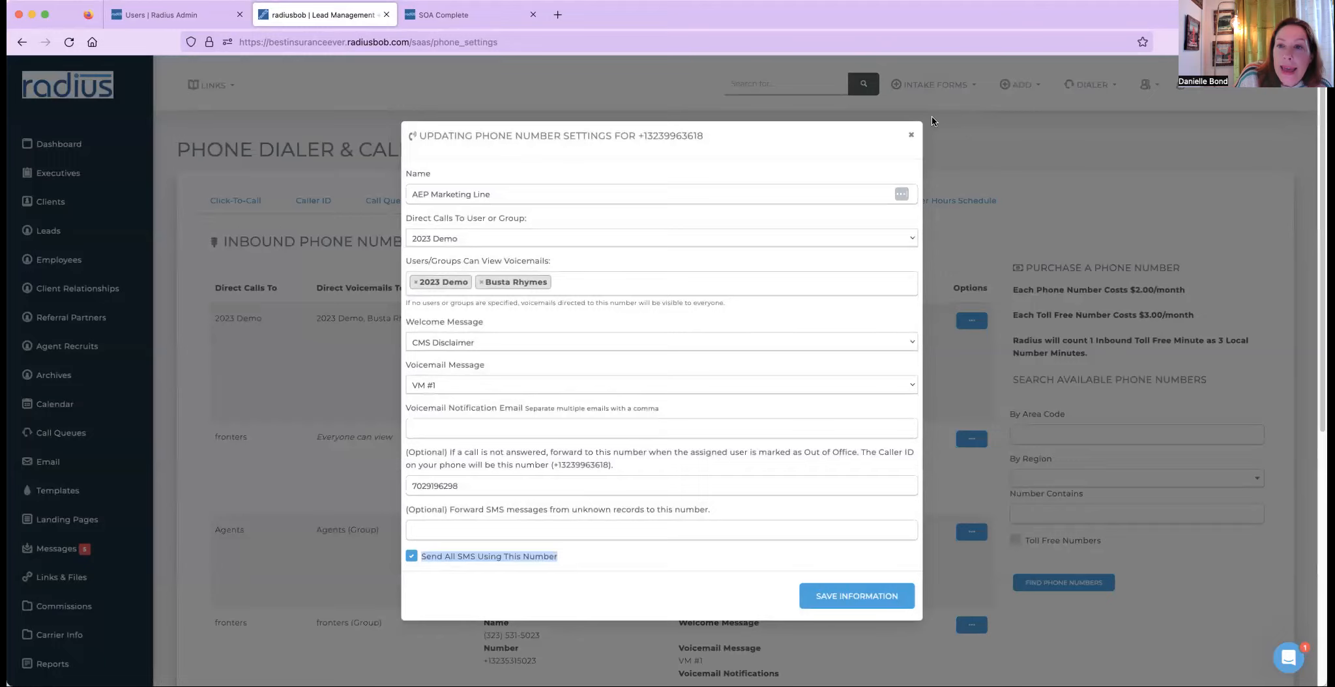
{"action": "left_click", "coordinate": [911, 135]}
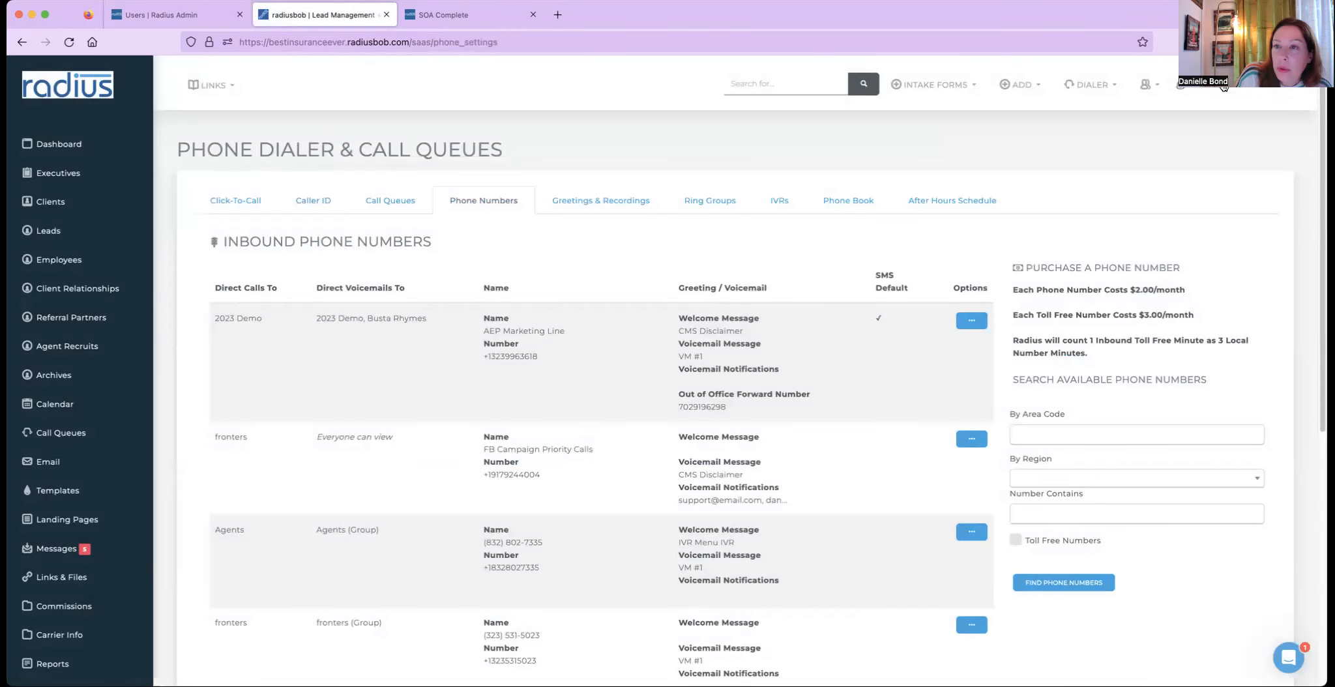
- In the user's caller ID settings, set the SMS phone number to Use Account Default
{"action": "left_click", "coordinate": [1224, 86]}
{"action": "left_click", "coordinate": [1222, 118]}
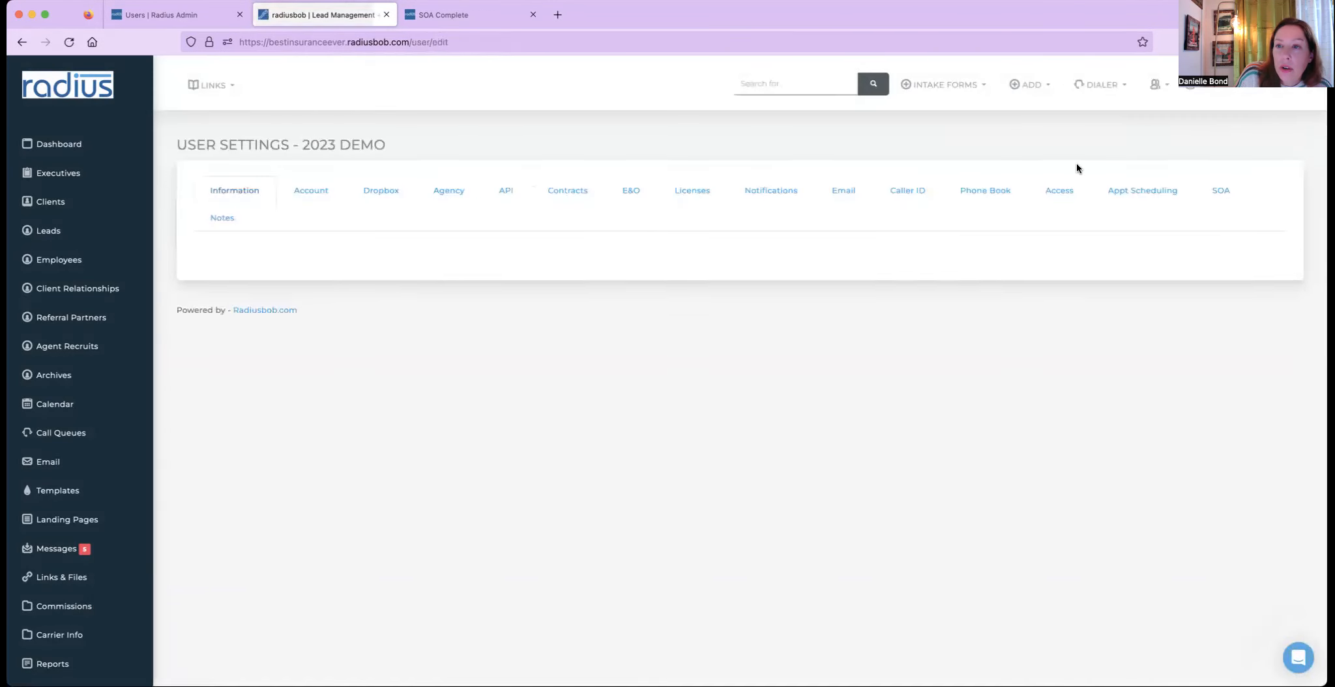
{"action": "left_click", "coordinate": [904, 191]}
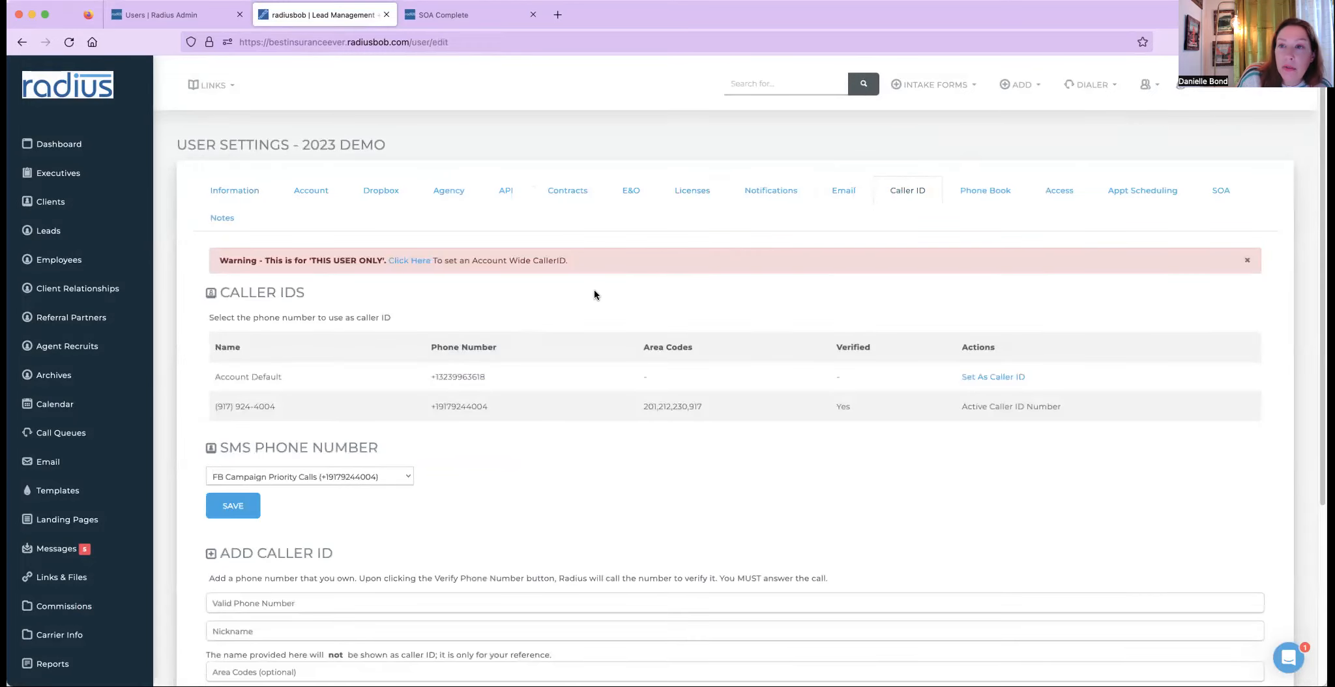
{"action": "left_click", "coordinate": [389, 472]}
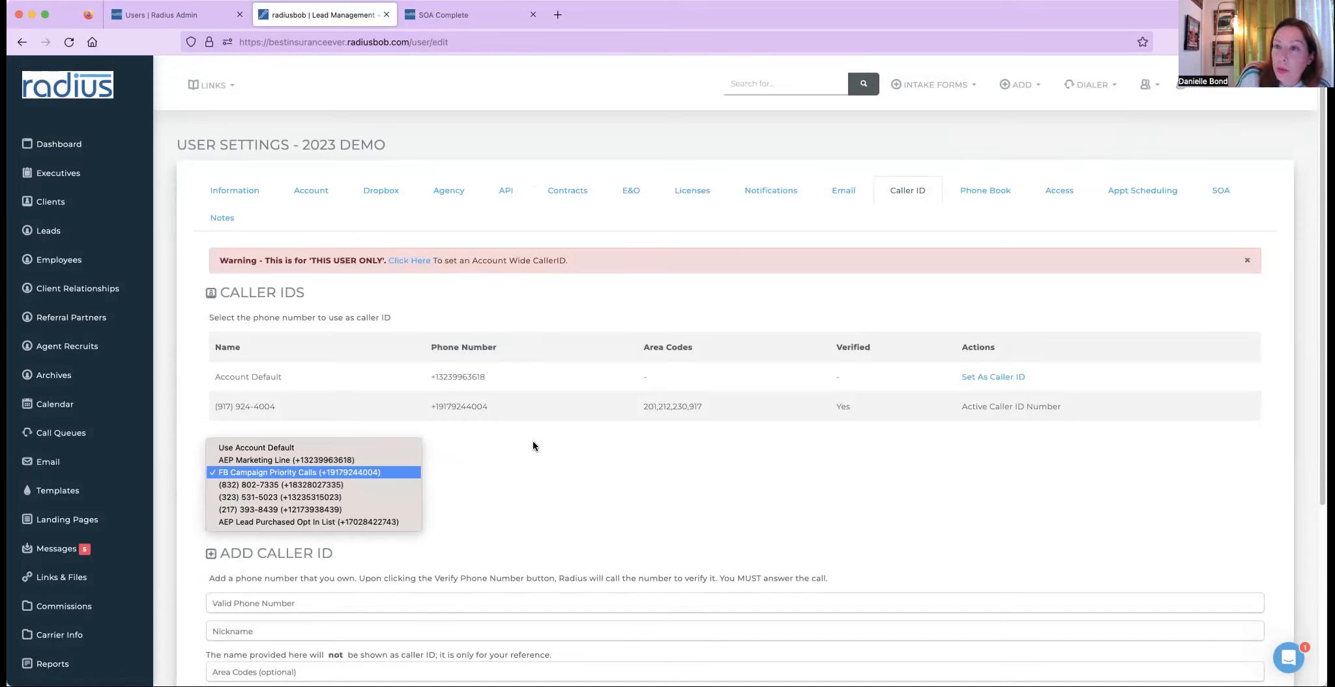
{"action": "left_click", "coordinate": [386, 448]}
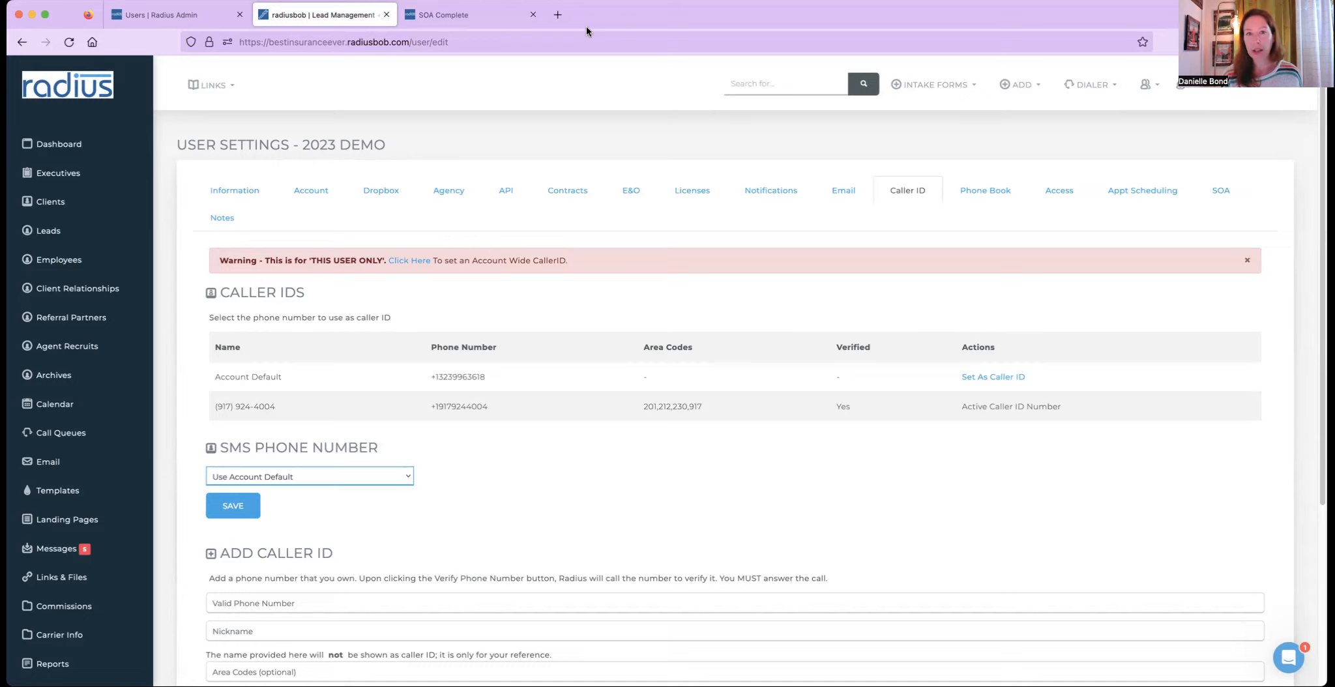
- Open the Radius Help Center in a new tab and search its articles for sms
{"action": "left_click", "coordinate": [557, 15]}
{"action": "type", "text": "hel"}
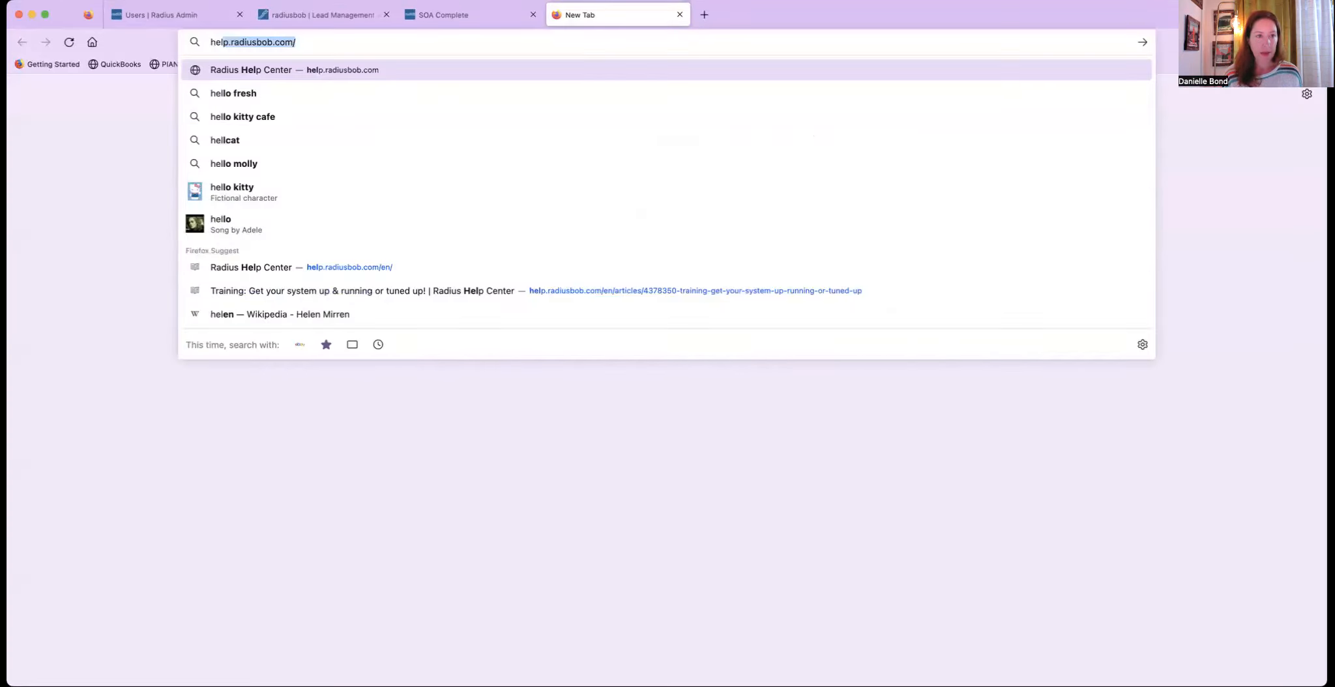
{"action": "key", "text": "Return"}
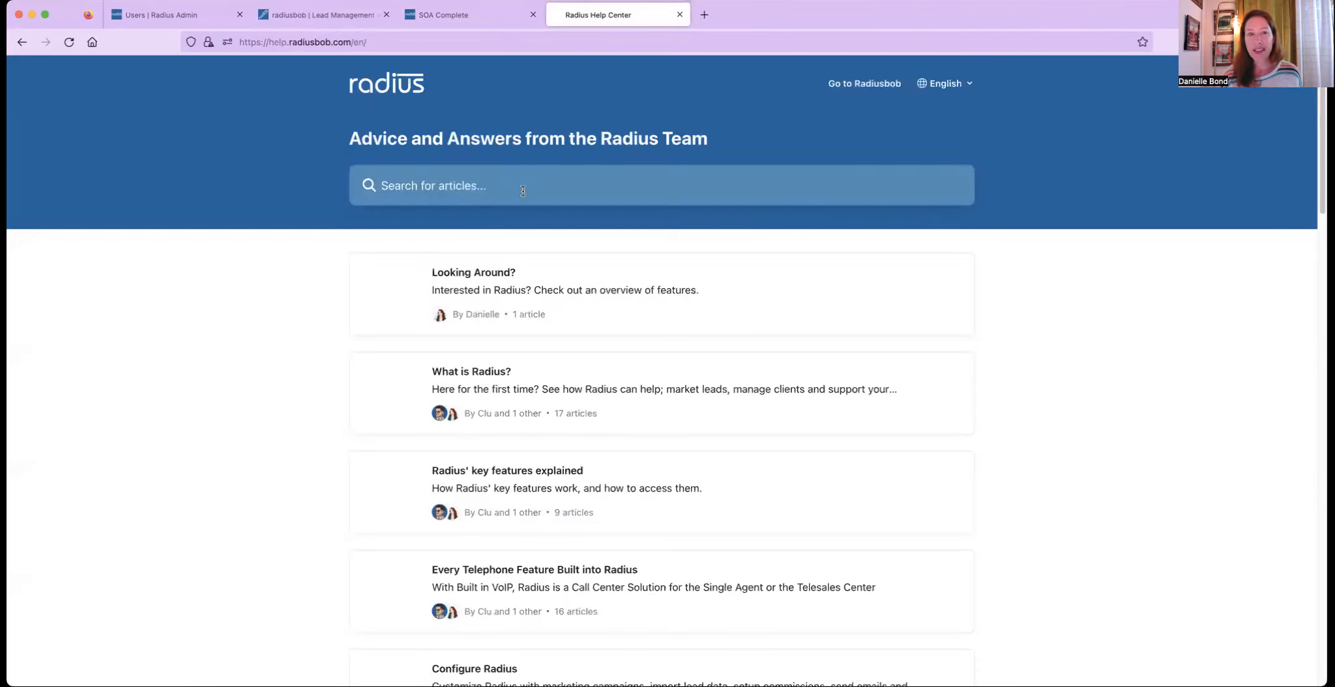
{"action": "type", "text": "sms"}
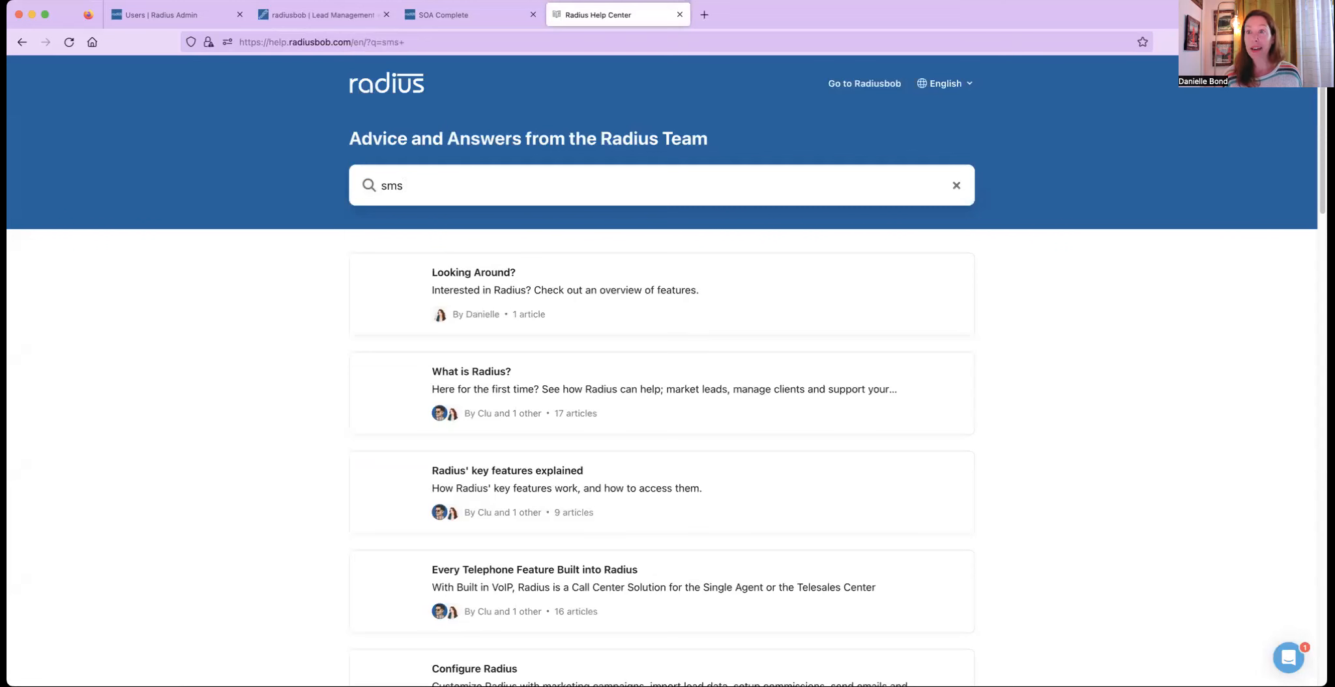
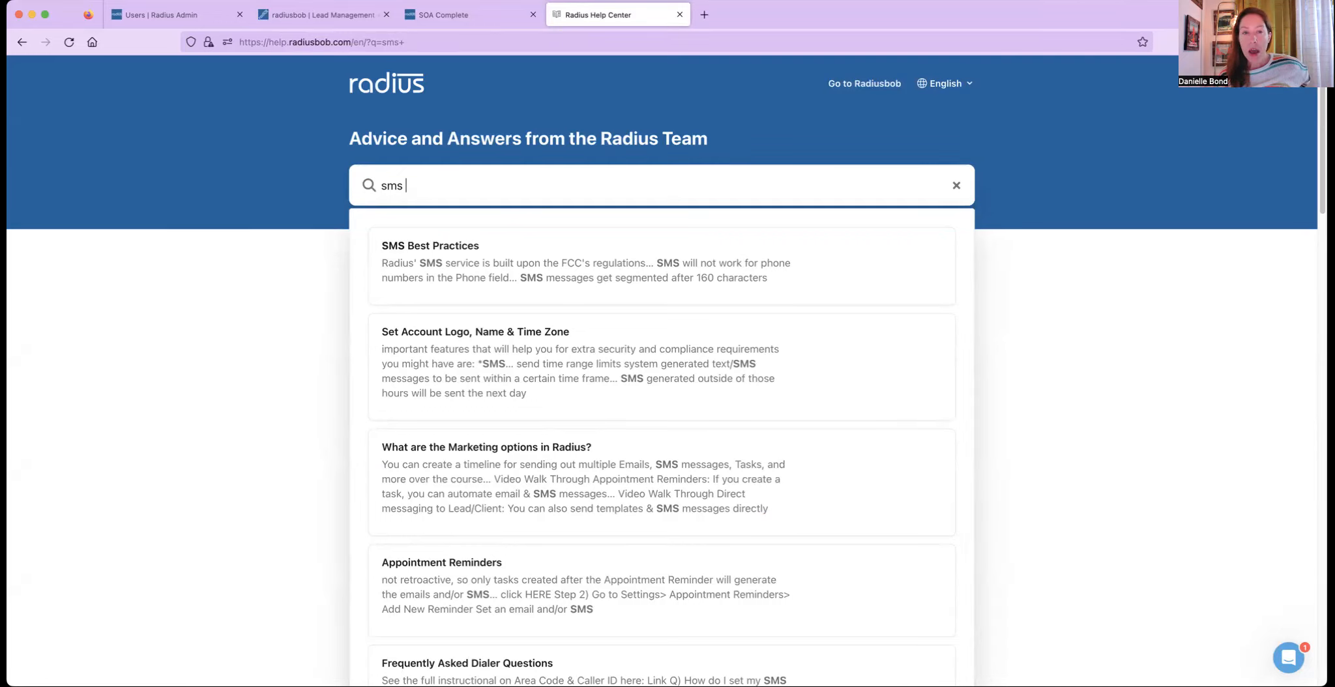
- Search the help center for featured feature, open the This Week's Featured Feature! article, and highlight its upcoming session lines
{"action": "key", "text": "BackSpace"}
{"action": "key", "text": "BackSpace"}
{"action": "key", "text": "BackSpace"}
{"action": "key", "text": "BackSpace"}
{"action": "type", "text": "features"}
{"action": "key", "text": "BackSpace"}
{"action": "type", "text": "d feature"}
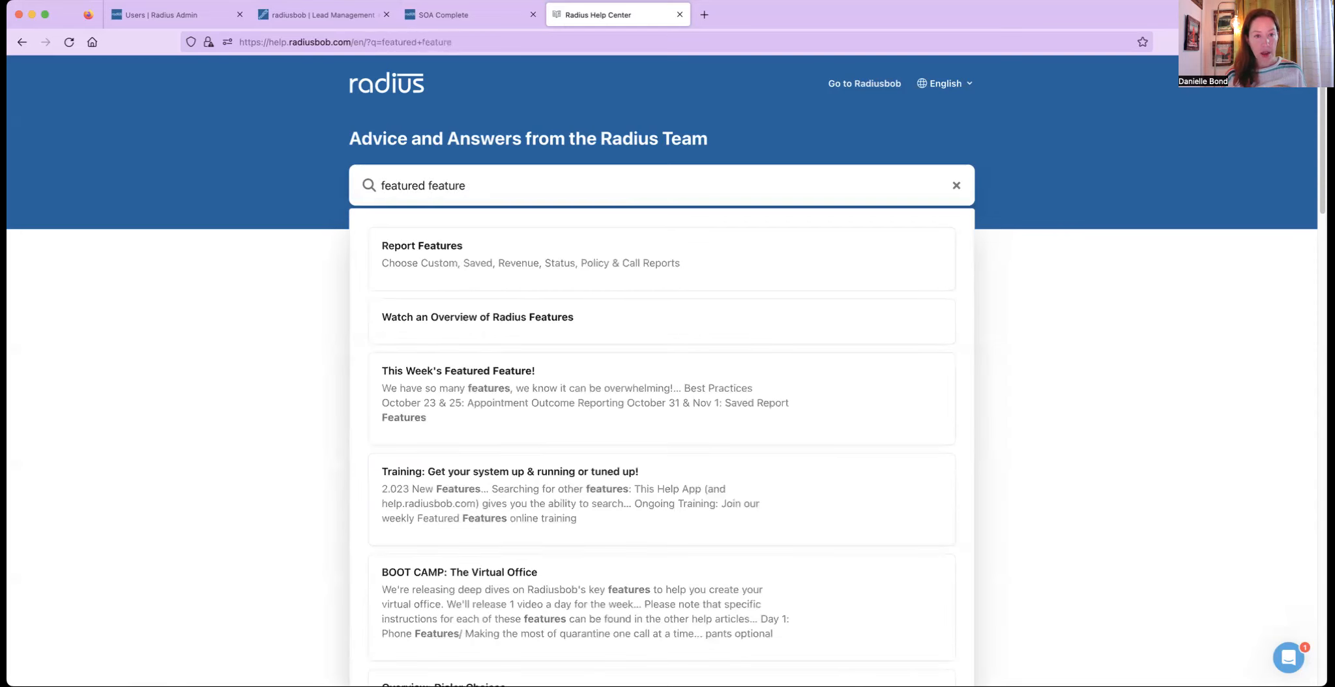
{"action": "left_click", "coordinate": [485, 260]}
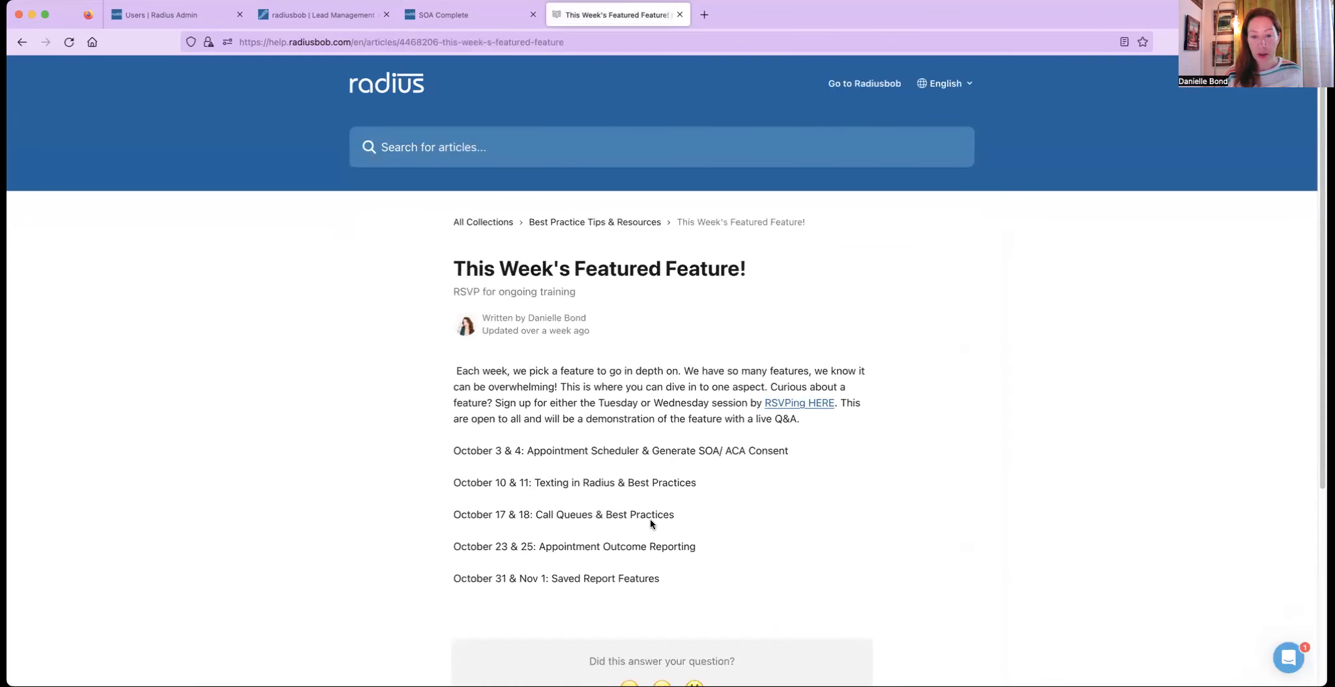
{"action": "triple_click", "coordinate": [506, 514]}
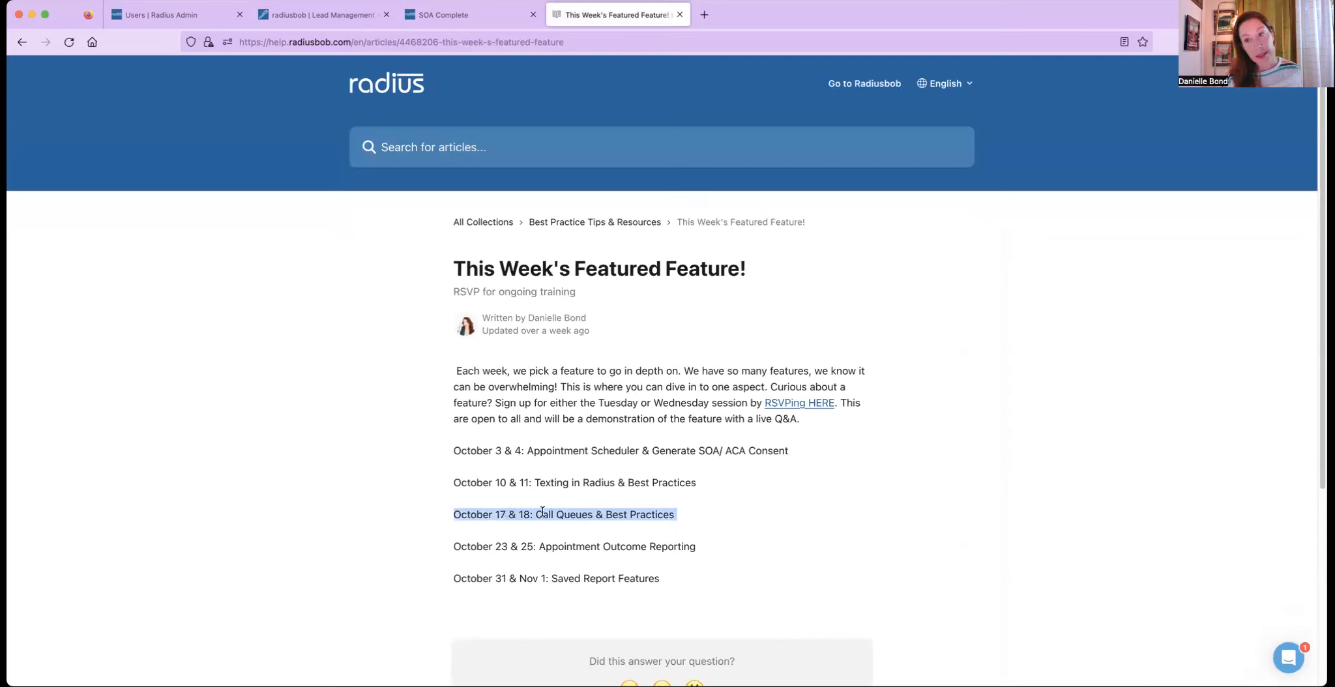
{"action": "left_click_drag", "start_coordinate": [698, 547], "coordinate": [465, 542]}
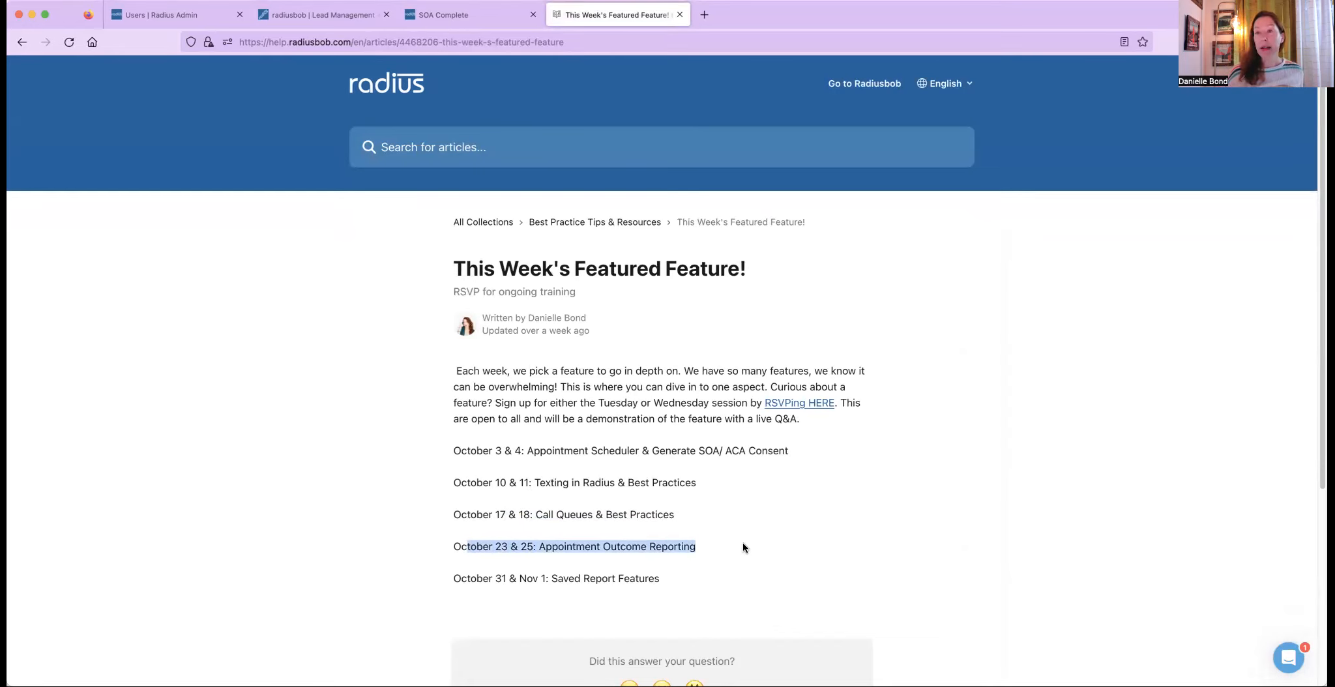